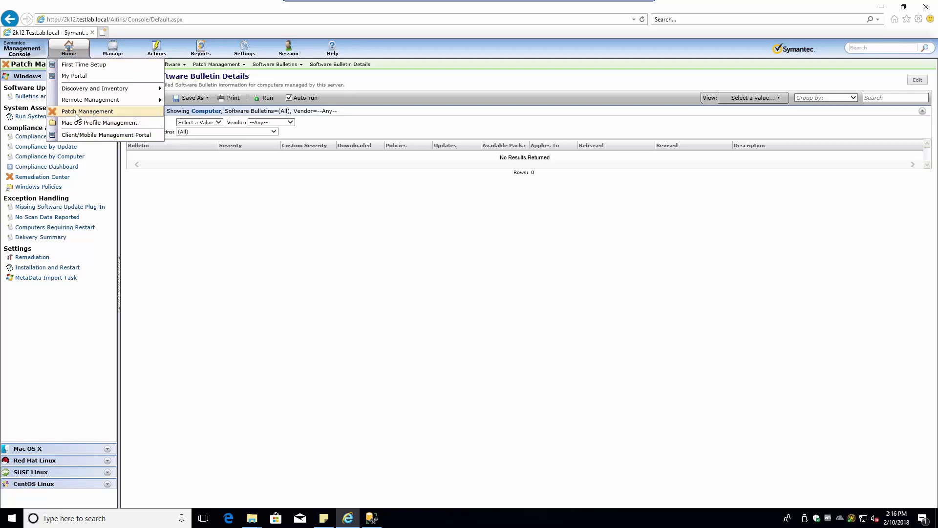
# Step: Run the Windows Compliance by Computer report in Patch Management and view the Windows System Assessment Scan policy
pyautogui.click(77, 112)
pyautogui.moveTo(71, 48)
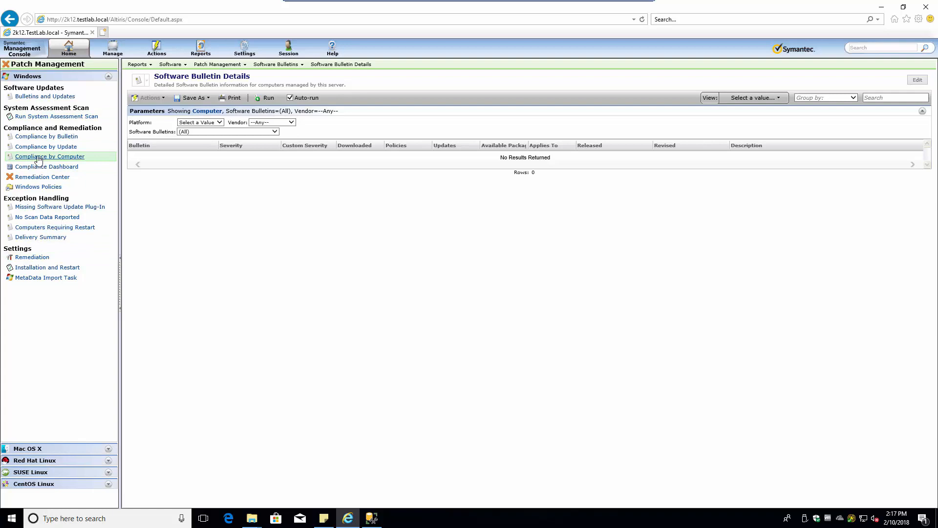
pyautogui.click(61, 155)
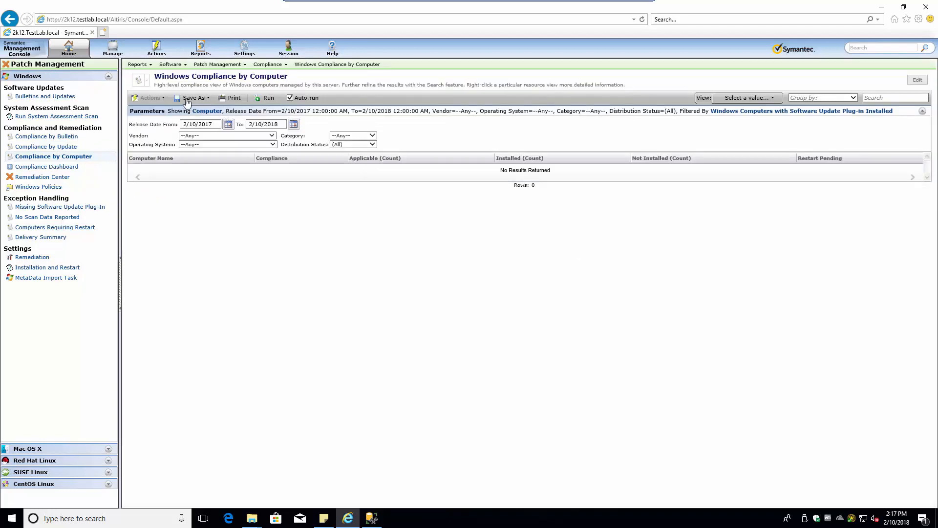
pyautogui.click(265, 99)
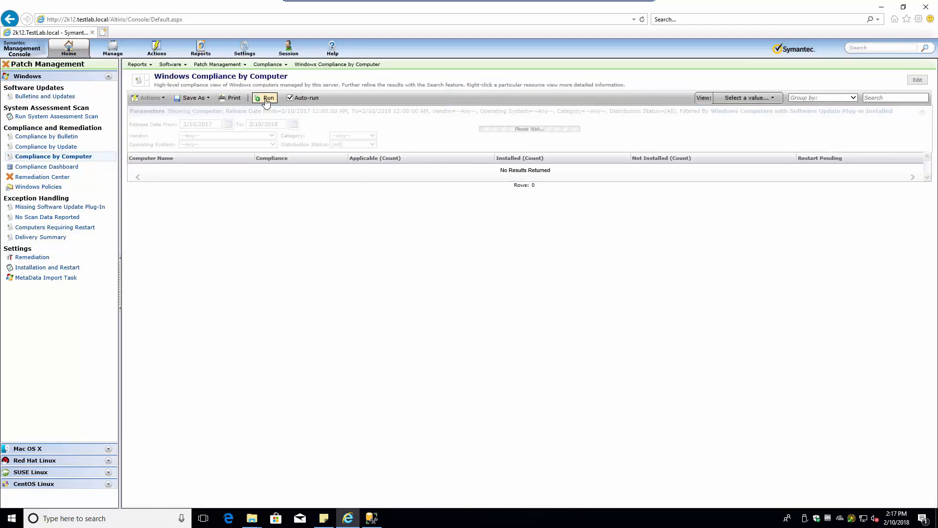
pyautogui.click(97, 168)
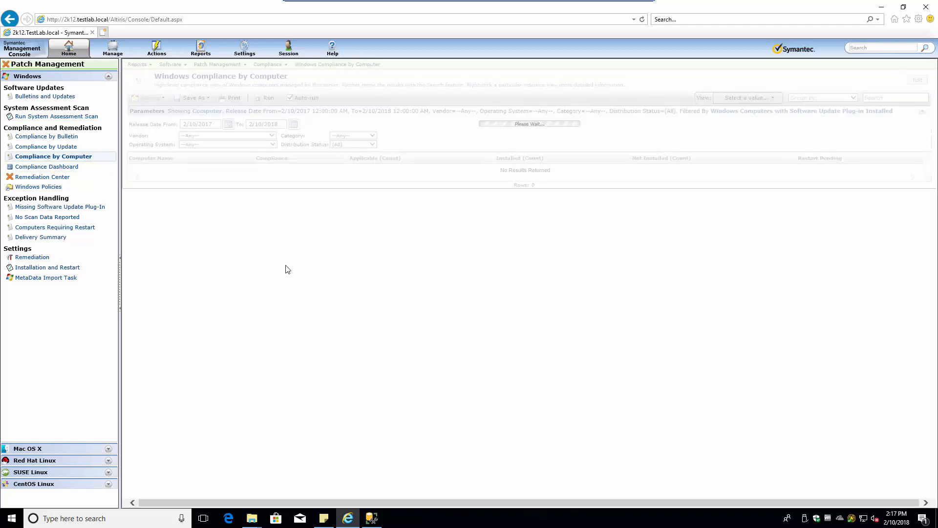
pyautogui.click(47, 118)
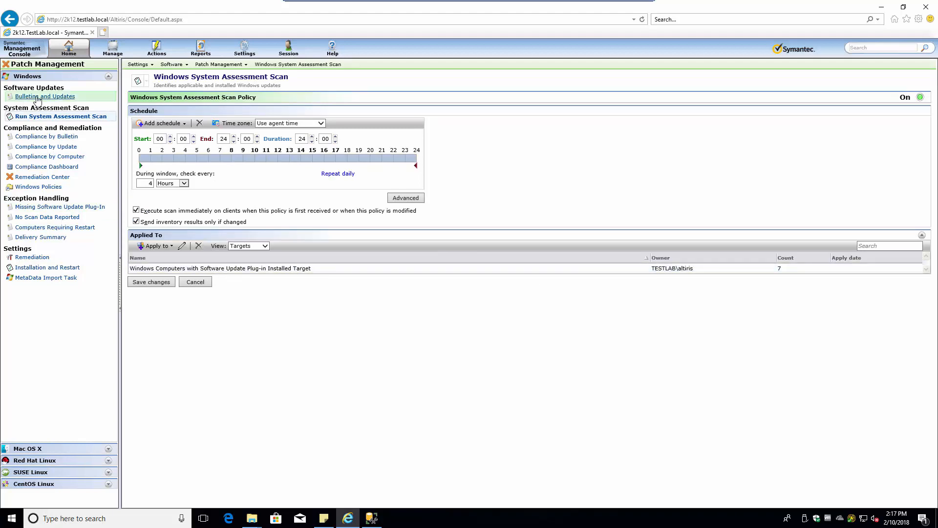
pyautogui.moveTo(38, 99)
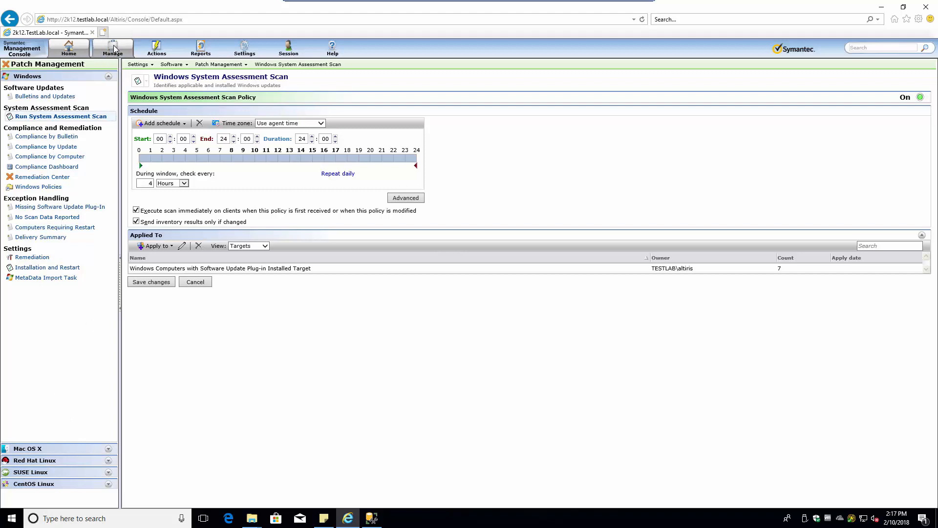
# Step: Open the Patch Remediation Center and read its description and notice about the required patch data imports
pyautogui.moveTo(157, 49)
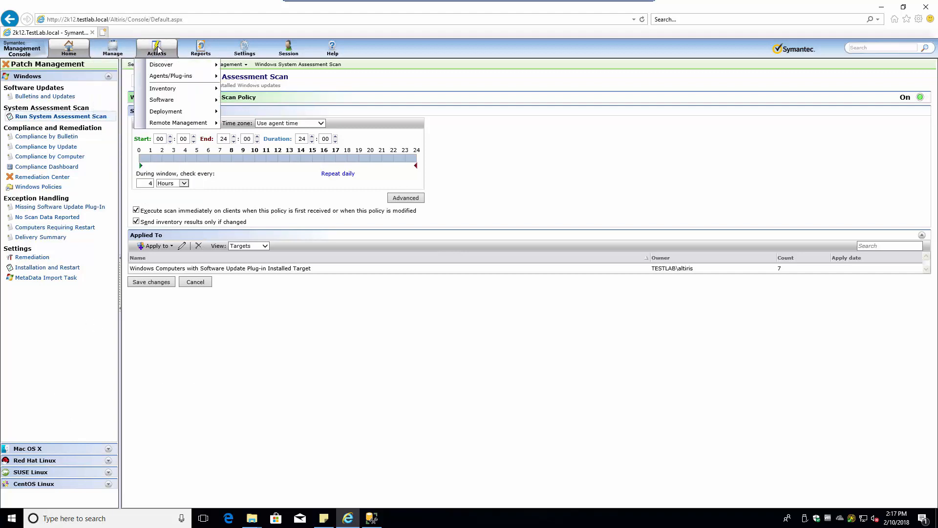
pyautogui.moveTo(168, 101)
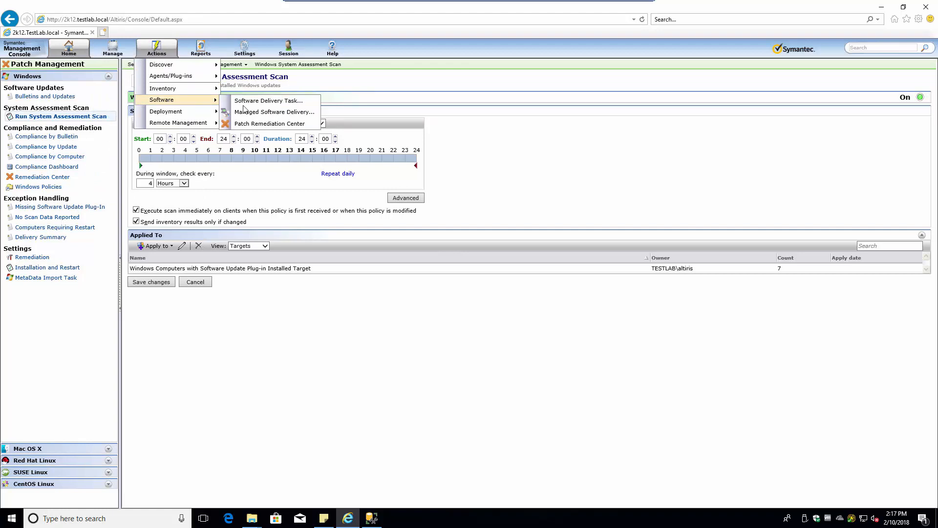
pyautogui.click(272, 125)
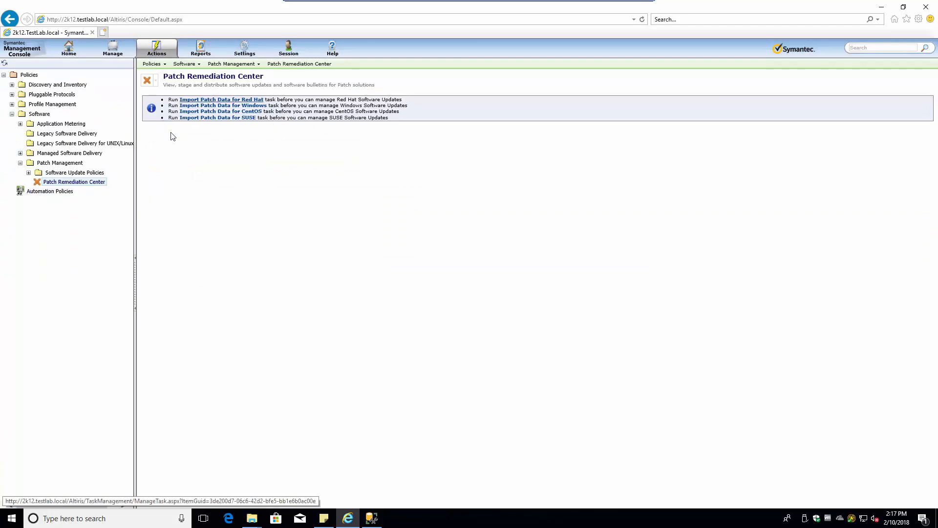
pyautogui.moveTo(178, 86); pyautogui.dragTo(384, 88)
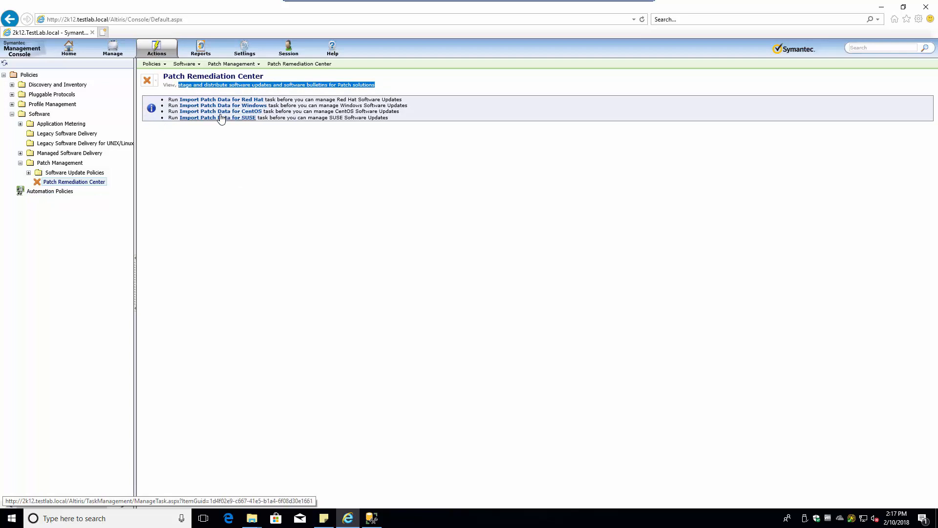
pyautogui.click(227, 154)
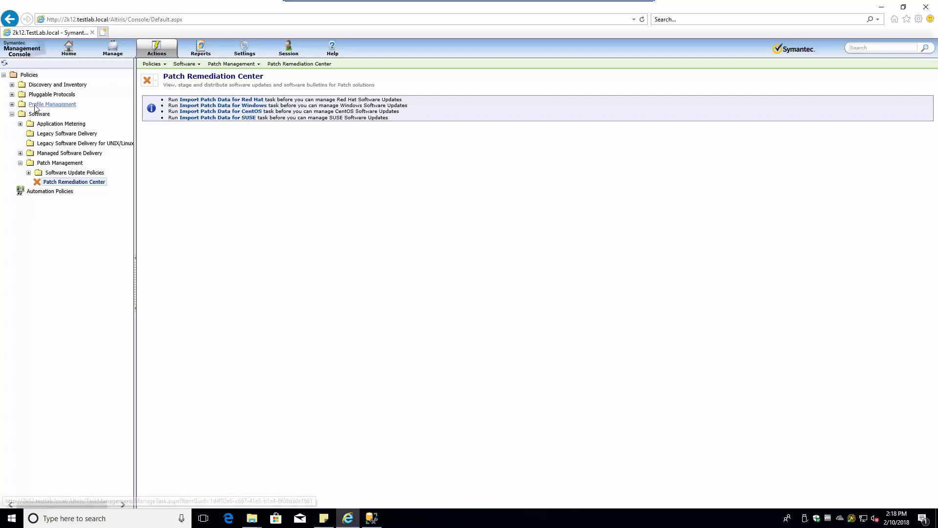
# Step: Open the Import Patch Data for Windows task from the Software Patch Management folder of System Jobs and Tasks
pyautogui.click(116, 48)
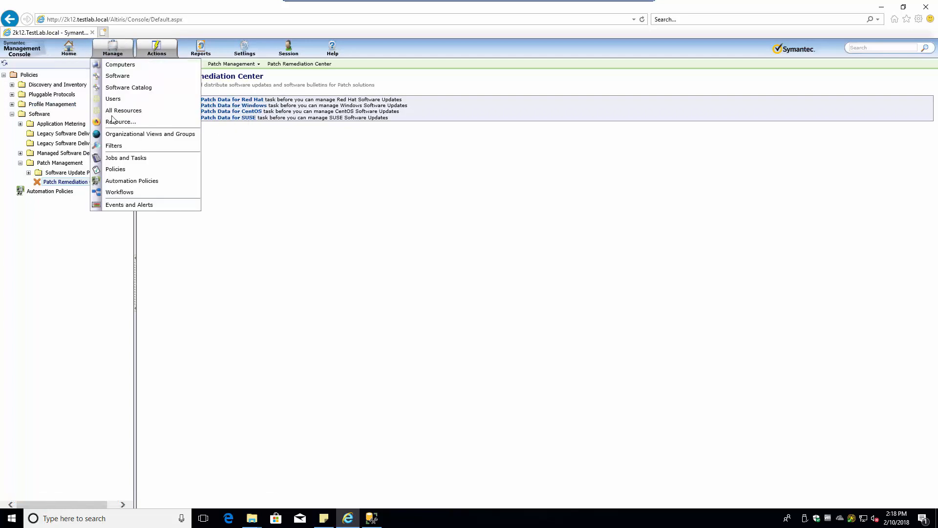
pyautogui.click(123, 160)
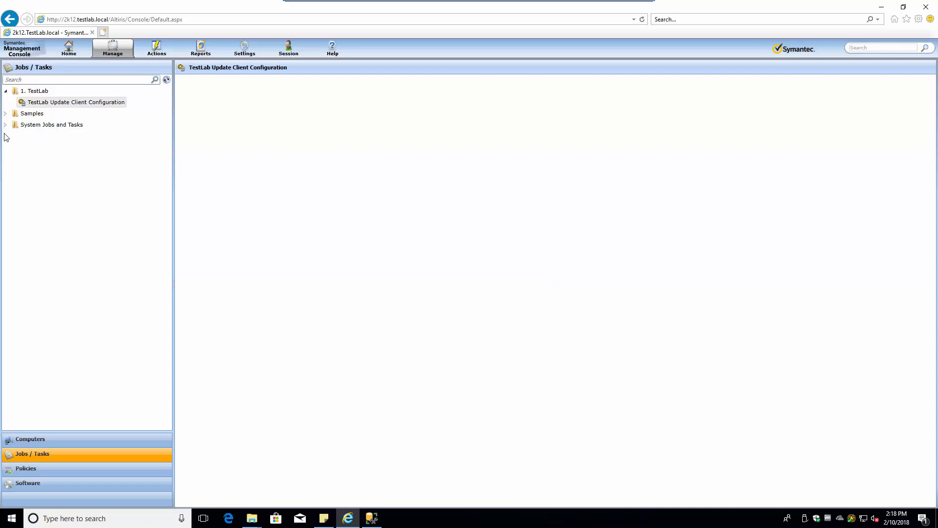
pyautogui.click(5, 128)
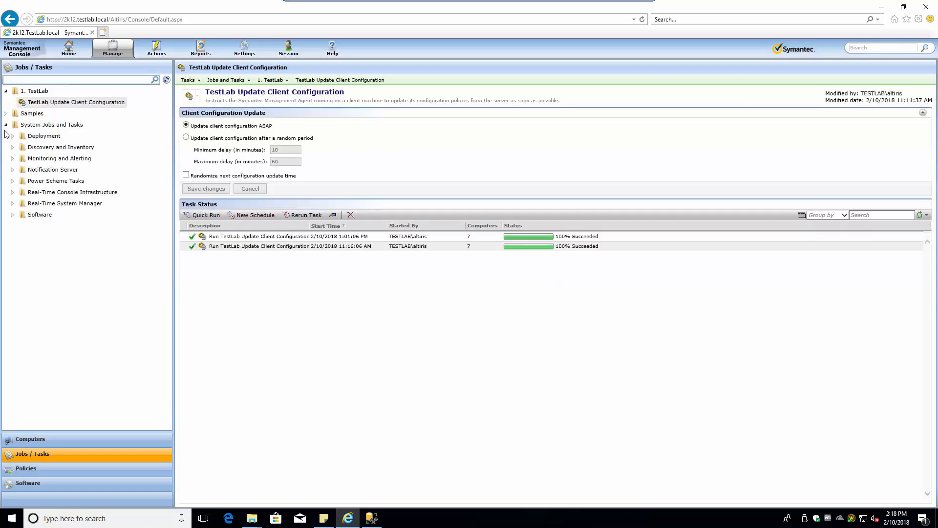
pyautogui.click(13, 215)
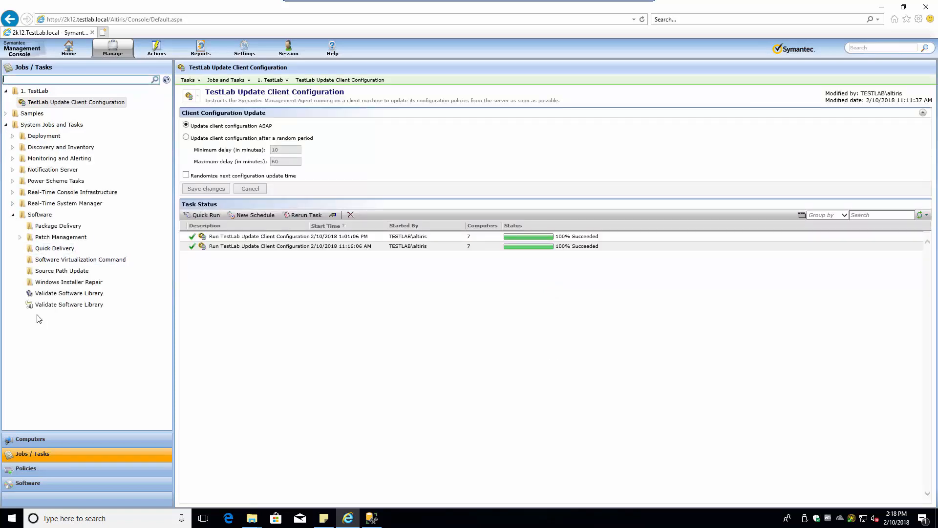
pyautogui.click(21, 237)
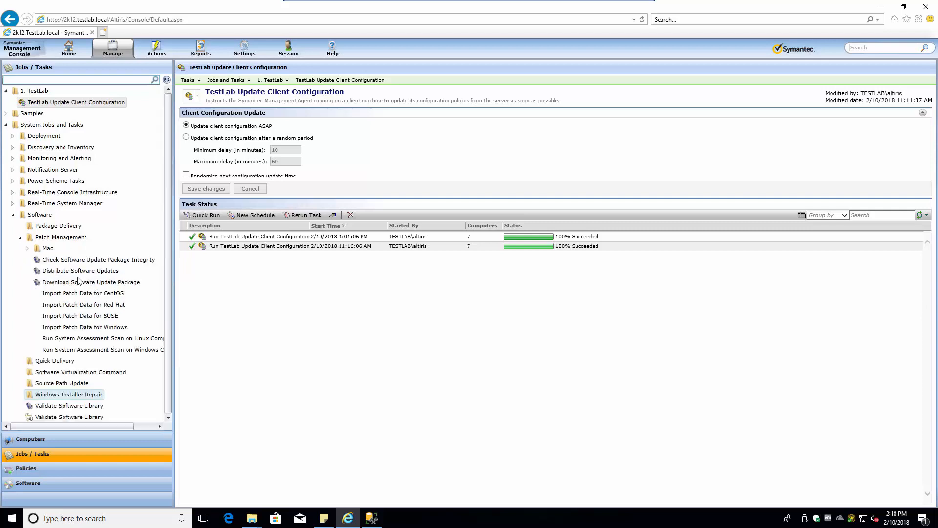
pyautogui.click(78, 329)
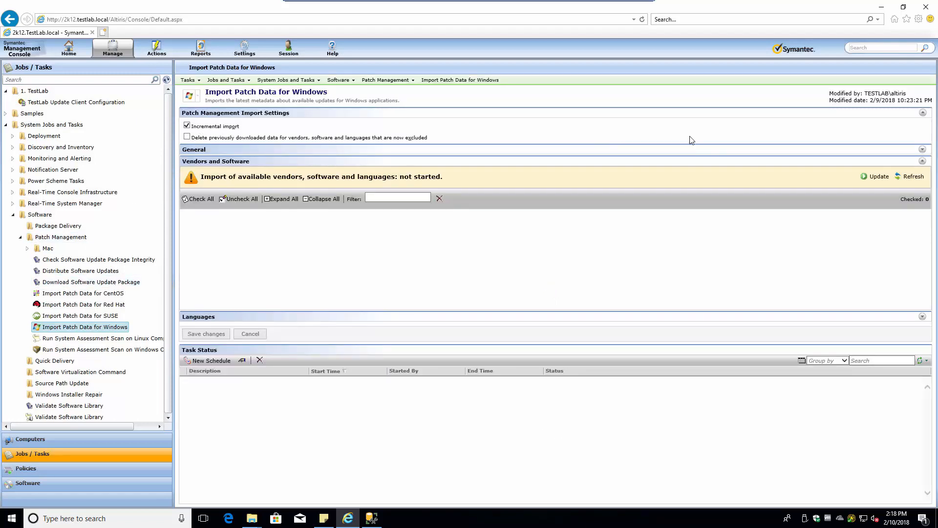
# Step: Enable automatic revision of Software Update policies, distribution of newly added updates and disabling of all superseded updates, and save the import settings
pyautogui.click(923, 151)
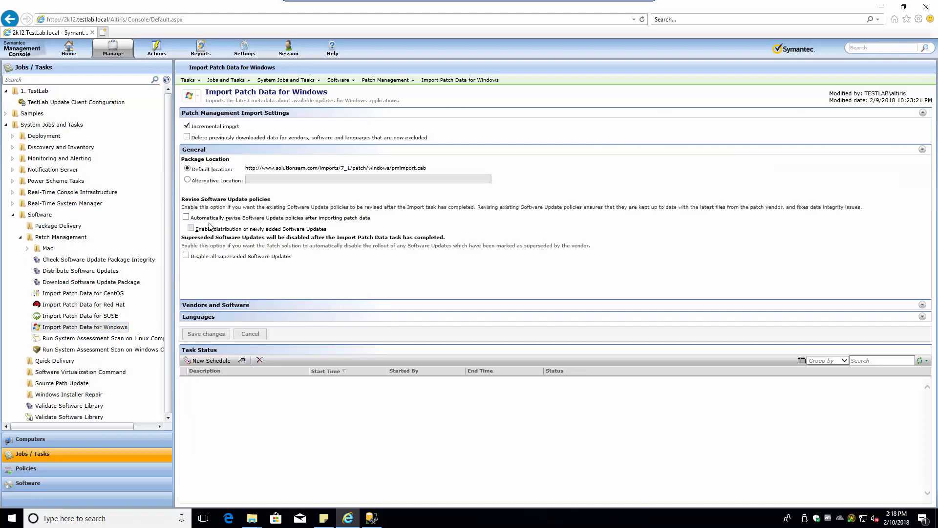
pyautogui.click(185, 216)
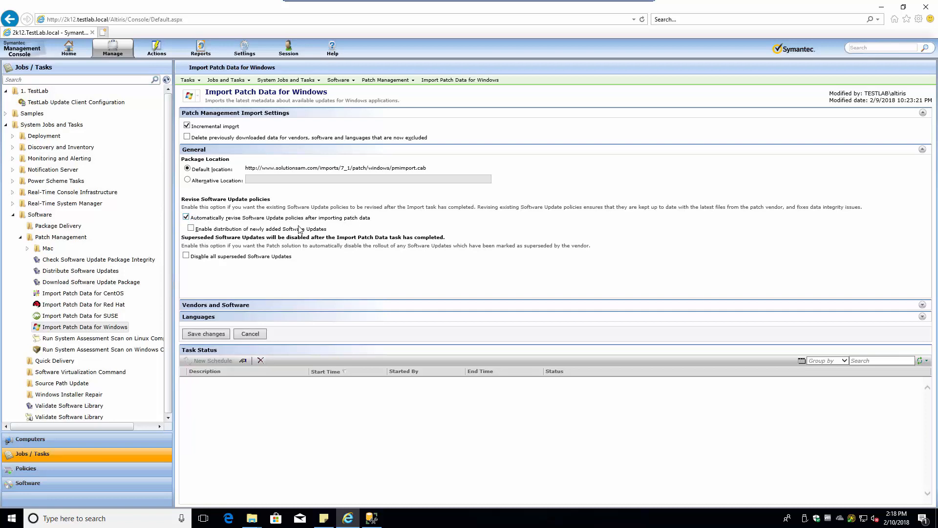
pyautogui.click(191, 229)
pyautogui.click(186, 256)
pyautogui.click(923, 304)
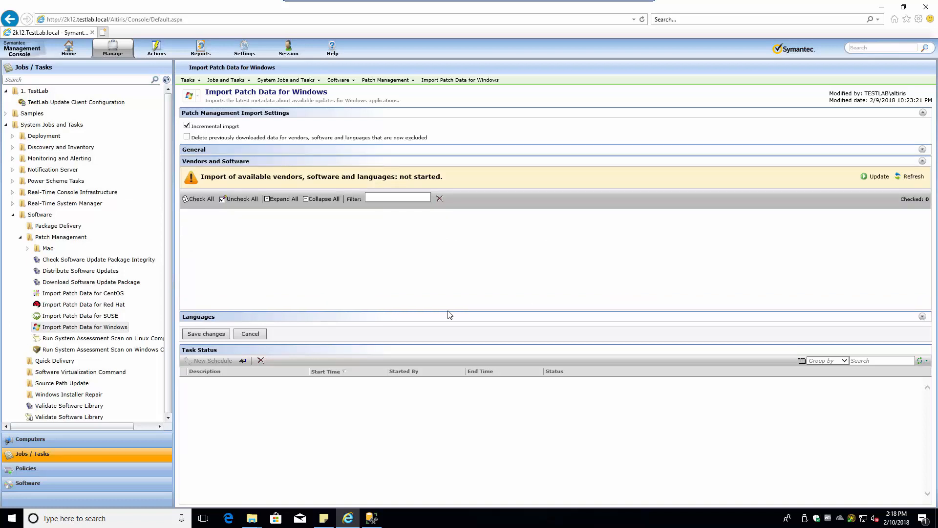
pyautogui.click(204, 334)
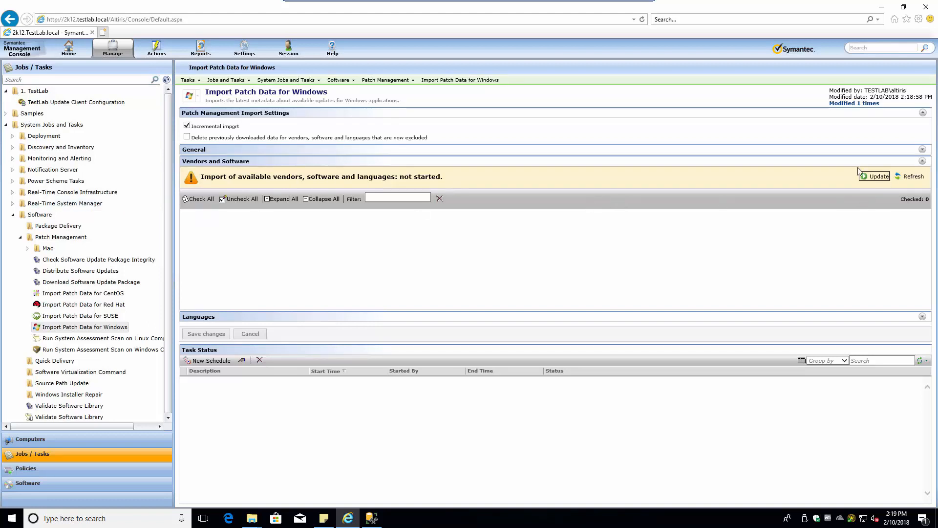
# Step: Update the list of available vendors, software and languages for the Windows patch import
pyautogui.click(878, 179)
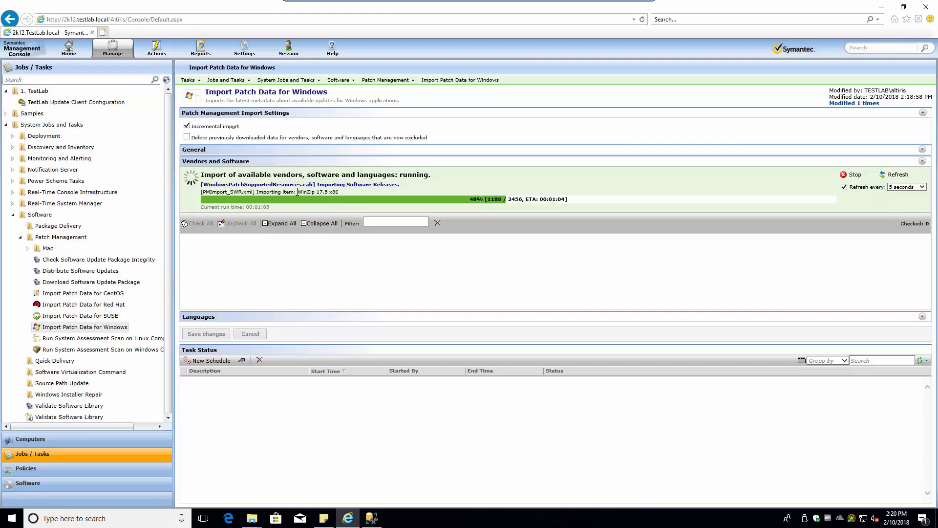
pyautogui.moveTo(297, 192); pyautogui.dragTo(348, 193)
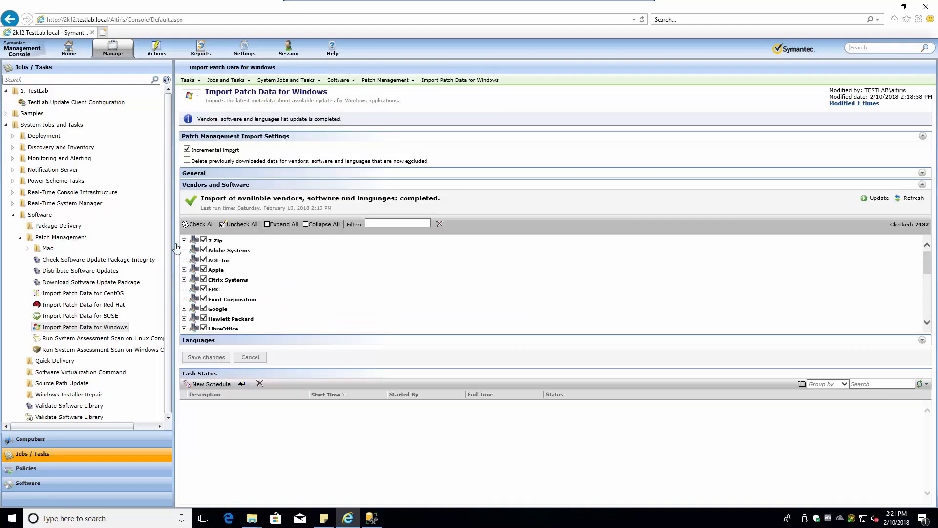
# Step: Examine the vendor list and the software versions under 7-Zip, Yahoo!, Wireshark Foundation and Notepad++
pyautogui.click(184, 241)
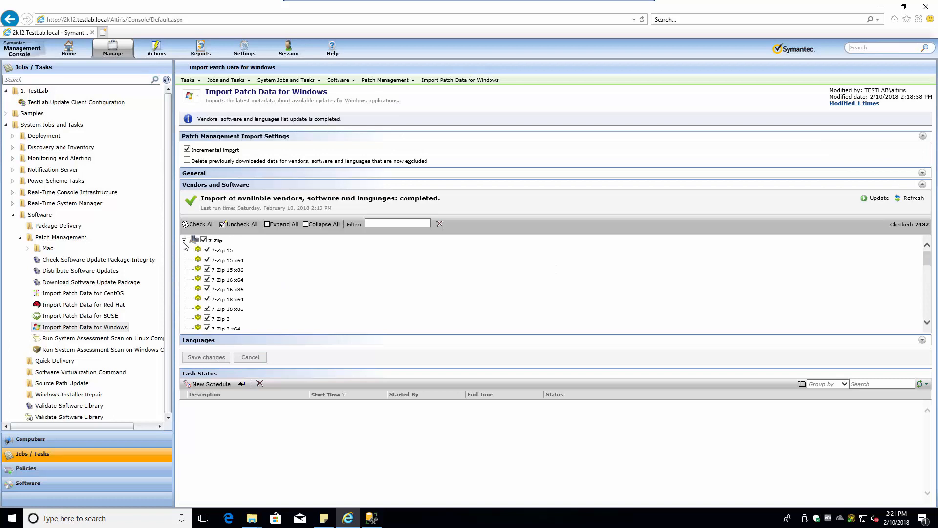
pyautogui.scroll(-10, 240, 271)
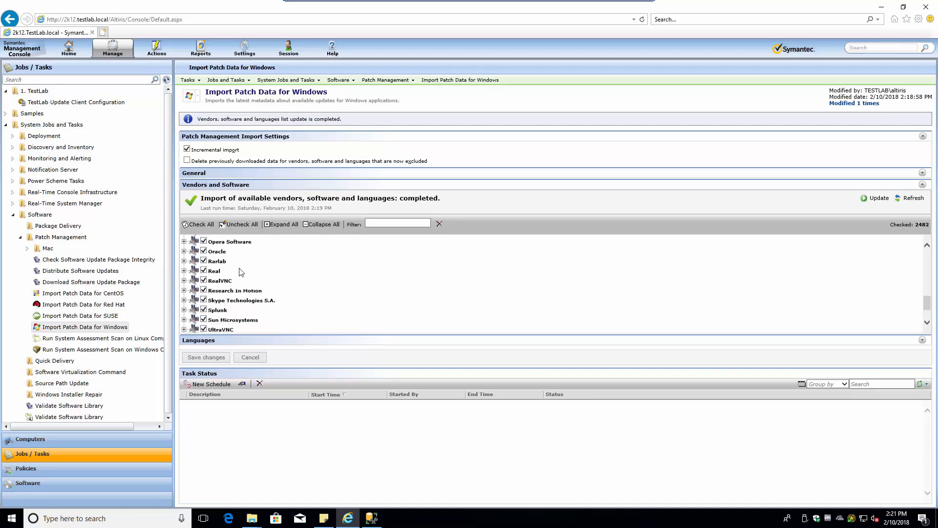
pyautogui.scroll(-2, 241, 272)
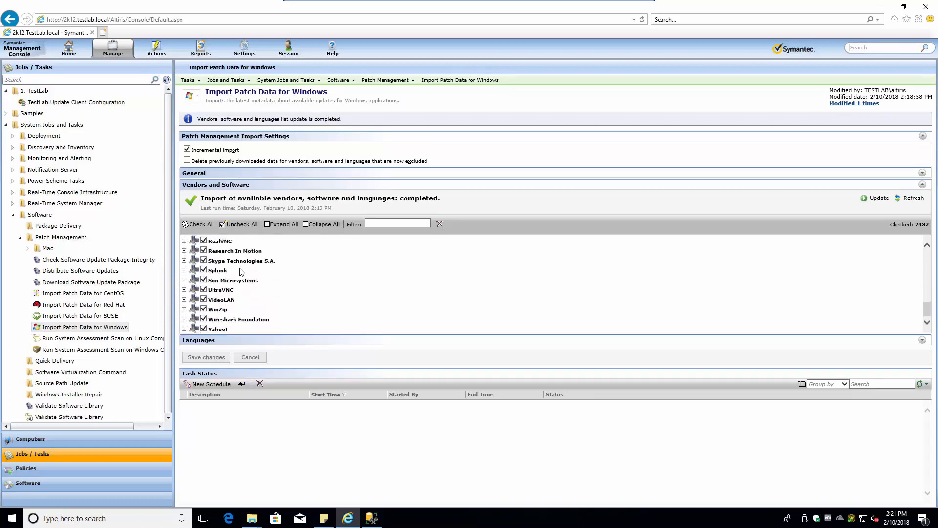
pyautogui.click(184, 329)
pyautogui.scroll(-2, 247, 328)
pyautogui.scroll(2, 245, 322)
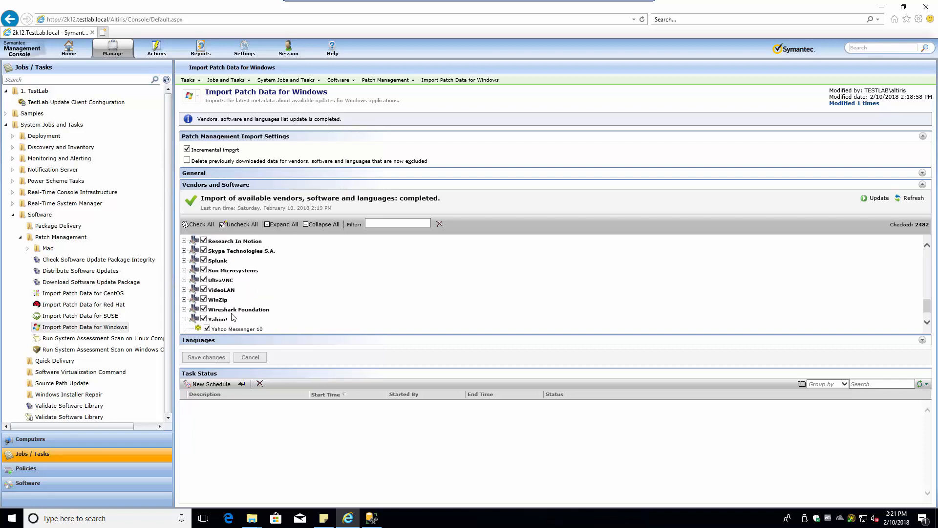
pyautogui.click(183, 309)
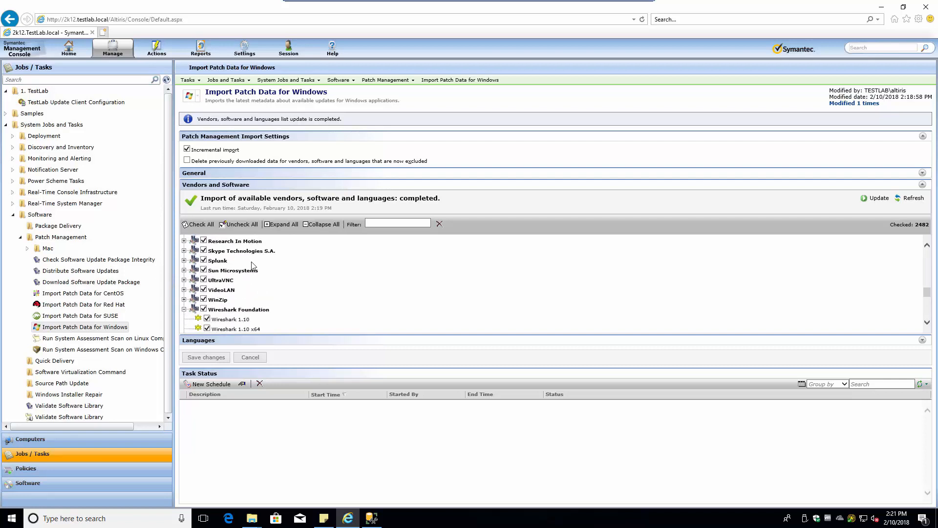
pyautogui.scroll(3, 221, 281)
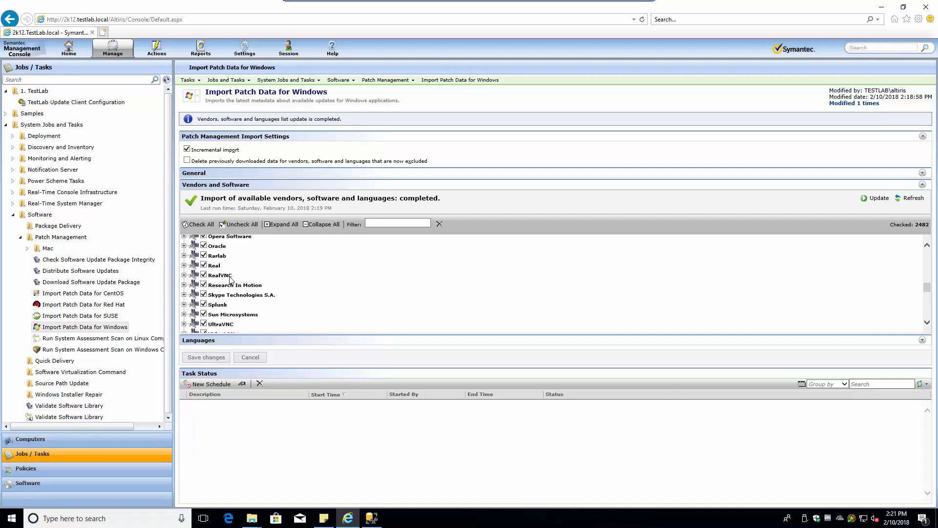
pyautogui.scroll(5, 229, 278)
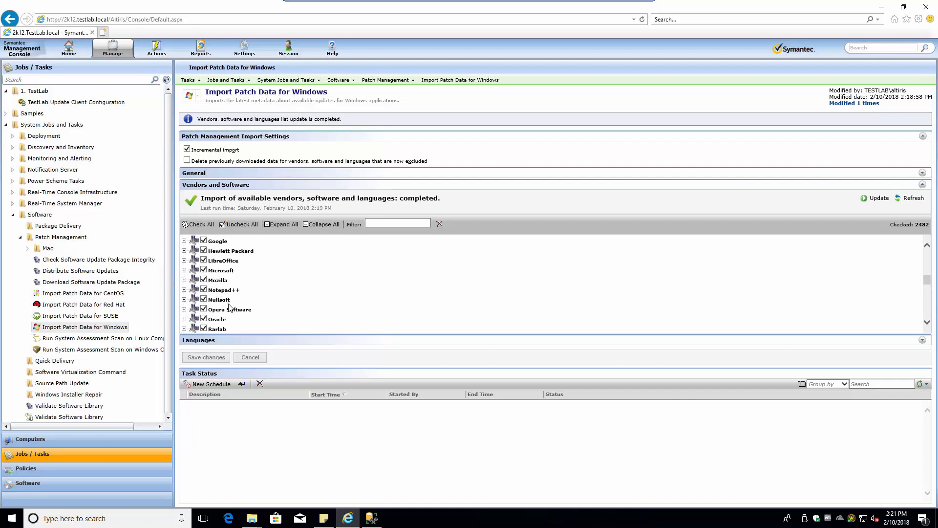
pyautogui.click(183, 290)
pyautogui.scroll(-3, 272, 295)
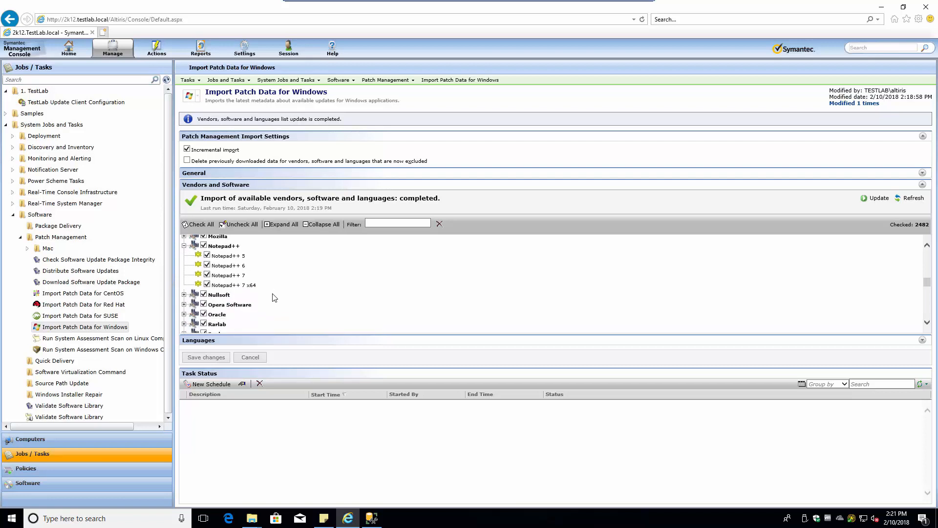
# Step: Clear the selection of all vendors and software, and collapse the 7-Zip entry
pyautogui.scroll(5, 226, 252)
pyautogui.click(239, 224)
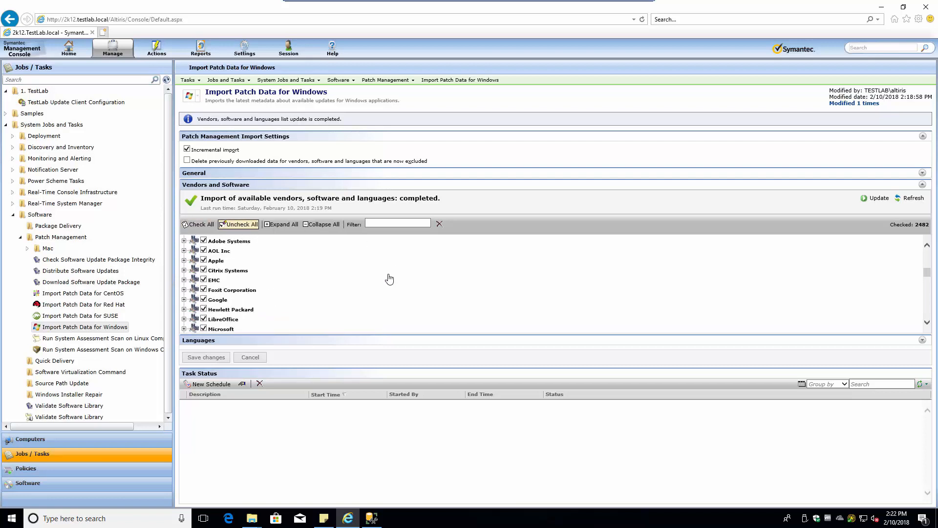
pyautogui.scroll(5, 279, 290)
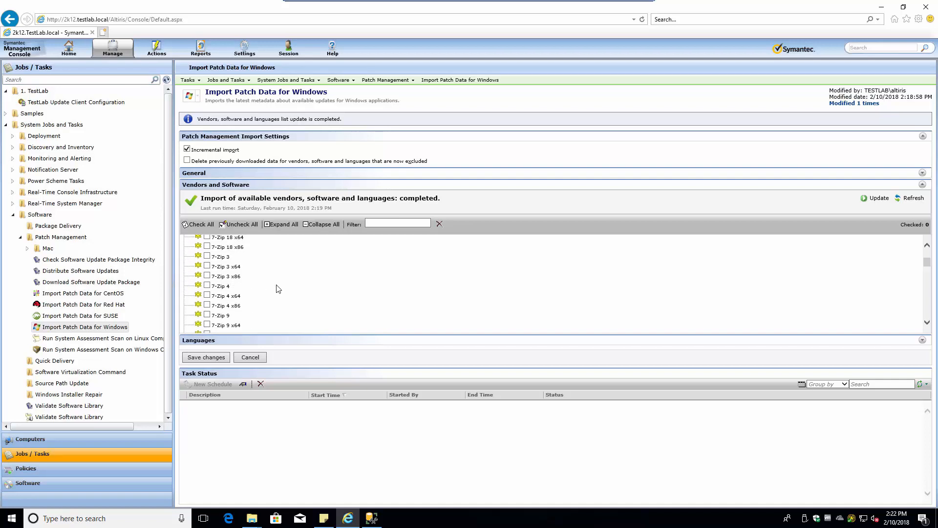
pyautogui.click(184, 240)
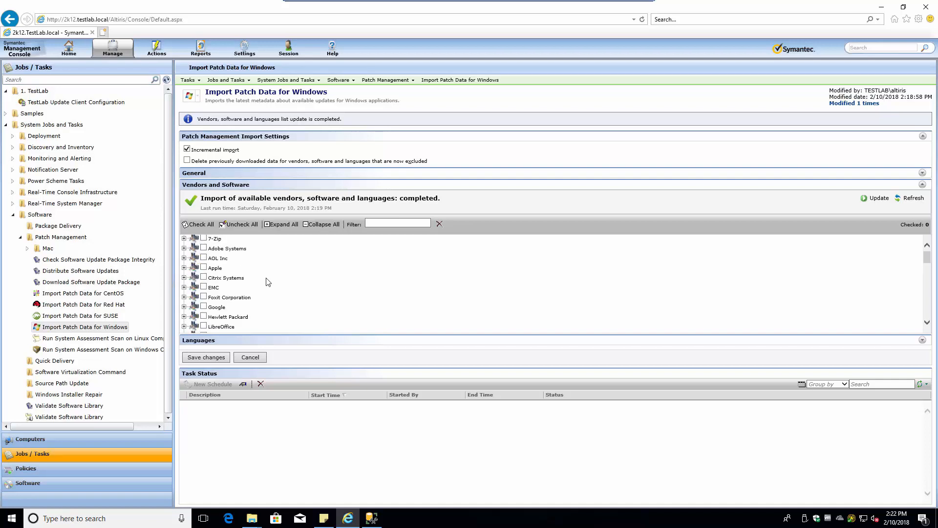
# Step: Examine the Microsoft software list, including the .NET Framework versions and the Windows 10, Windows 7 and Hyper-V Server editions
pyautogui.scroll(-3, 264, 288)
pyautogui.click(184, 270)
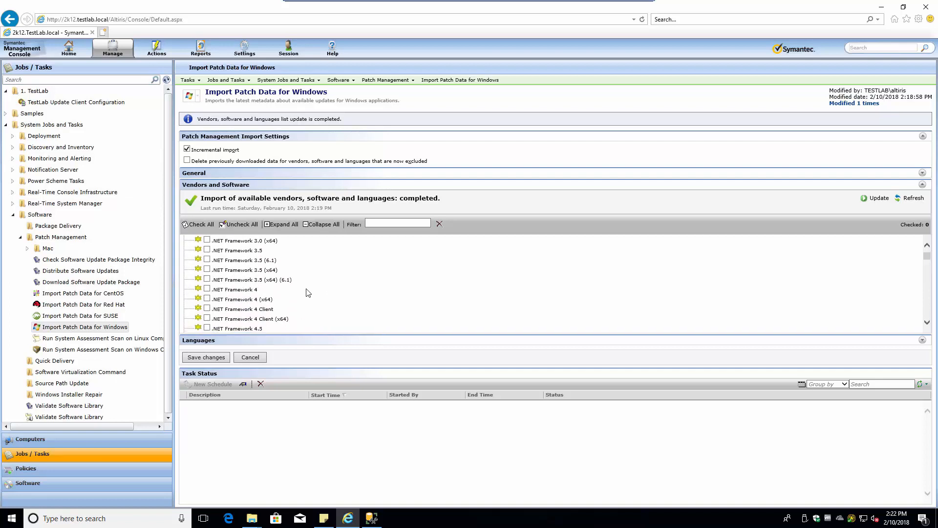
pyautogui.scroll(-5, 307, 292)
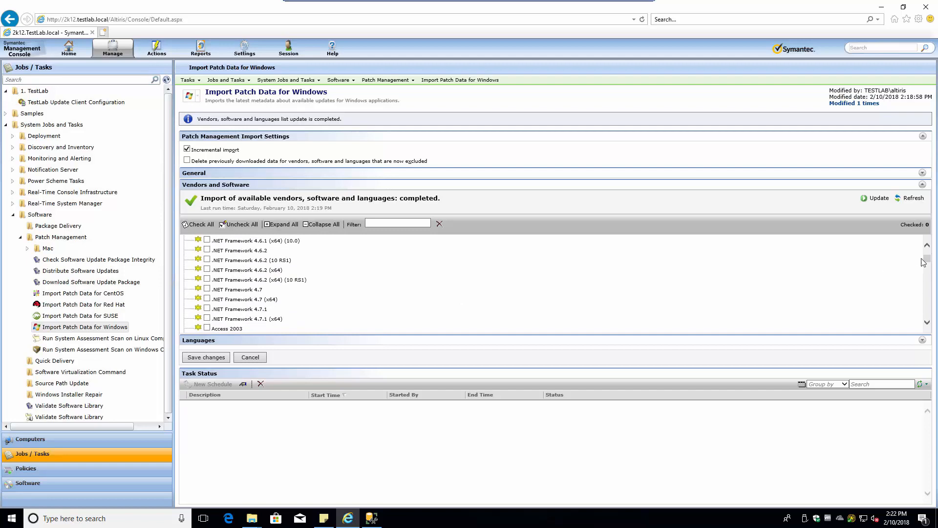
pyautogui.moveTo(926, 260); pyautogui.dragTo(930, 306)
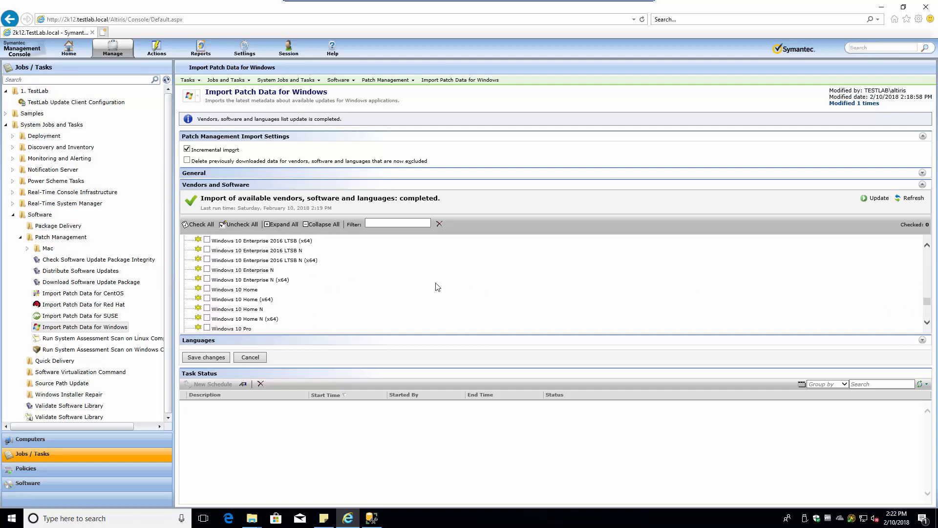
pyautogui.scroll(-2, 245, 288)
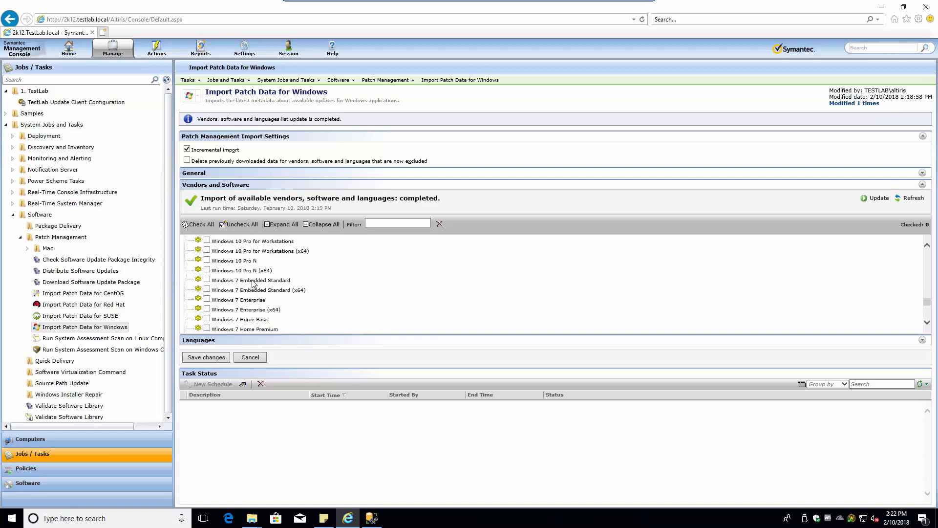
pyautogui.scroll(-6, 253, 289)
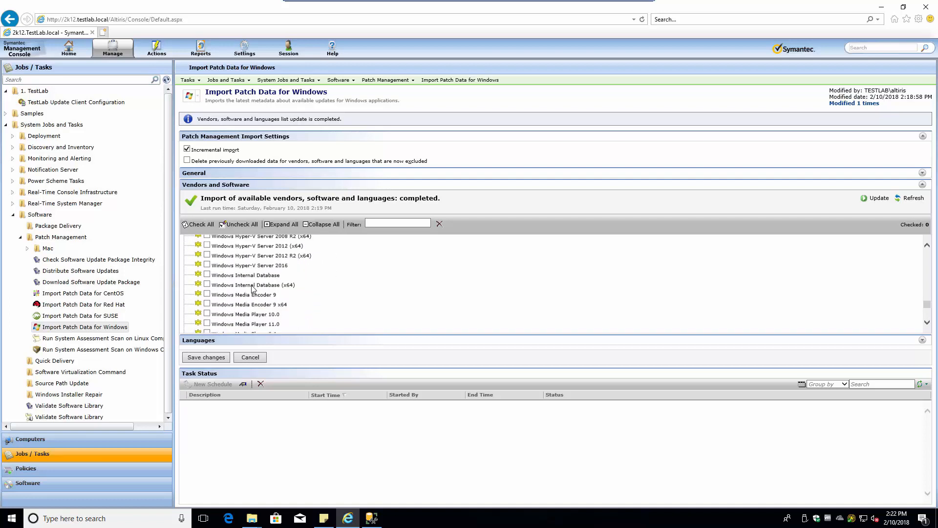
pyautogui.scroll(5, 253, 286)
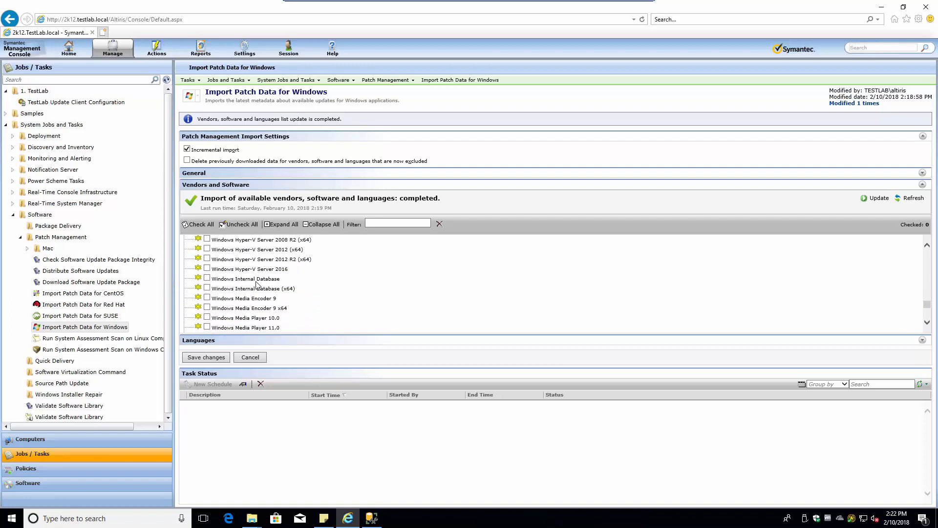
pyautogui.scroll(5, 257, 286)
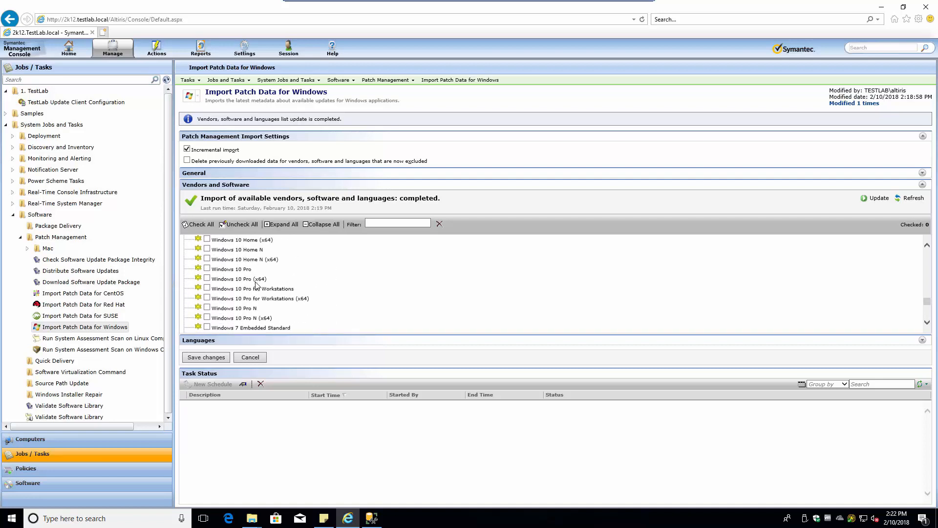
pyautogui.scroll(3, 257, 286)
pyautogui.scroll(3, 256, 286)
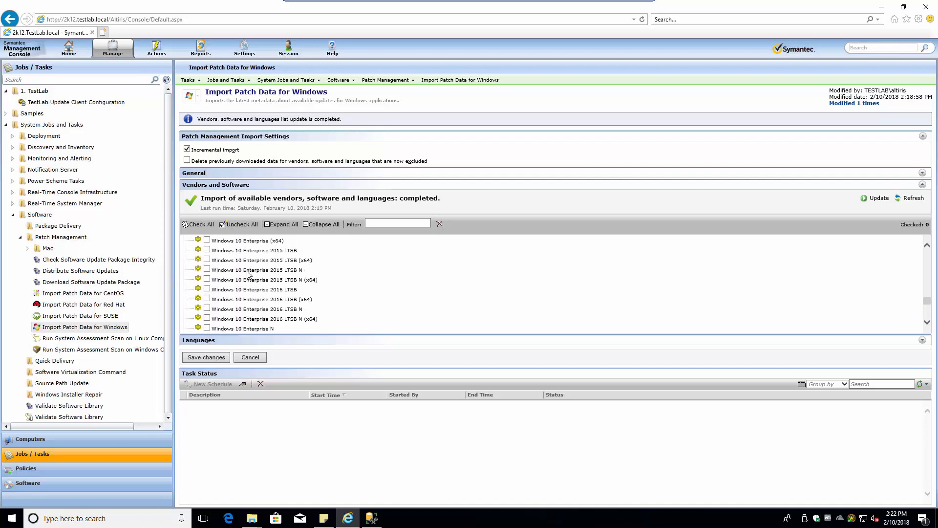
# Step: Collapse the vendor list, include all Microsoft software in the import, and save the task changes
pyautogui.click(207, 250)
pyautogui.click(307, 226)
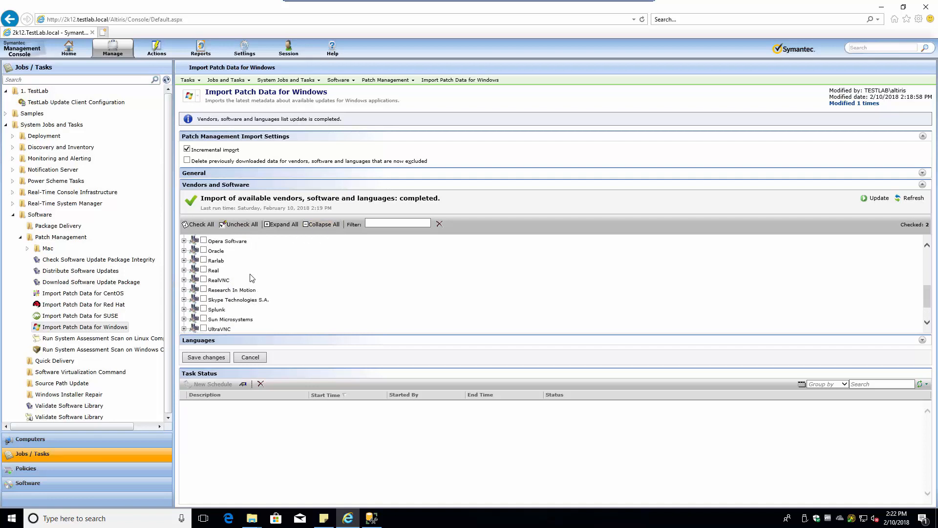
pyautogui.scroll(4, 250, 278)
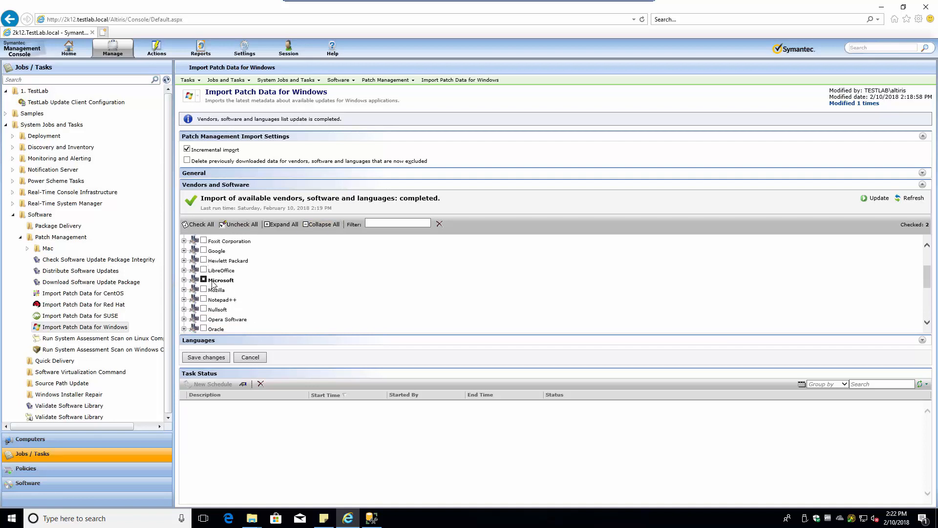
pyautogui.click(203, 280)
pyautogui.click(208, 359)
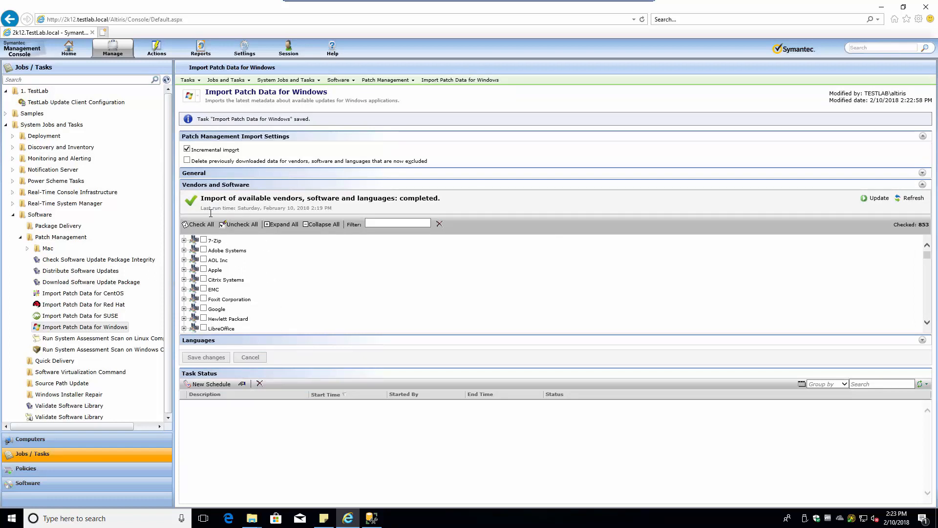
# Step: Create a new schedule for the import task and set its run date to 2/15/2018
pyautogui.click(202, 386)
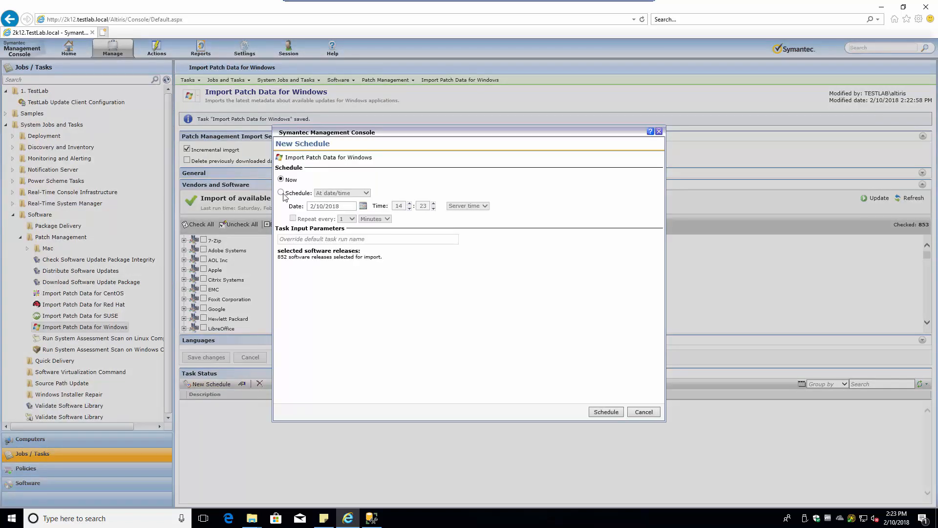
pyautogui.click(281, 192)
pyautogui.click(363, 206)
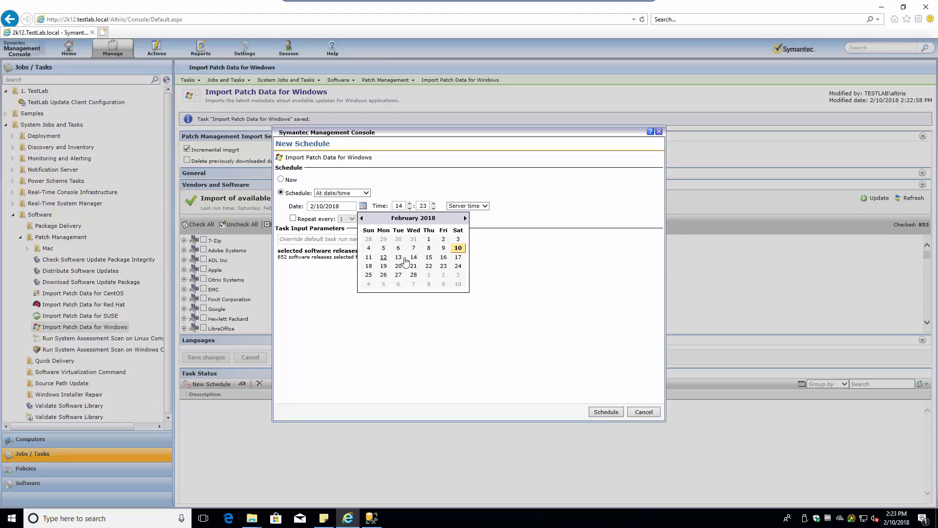
pyautogui.click(428, 259)
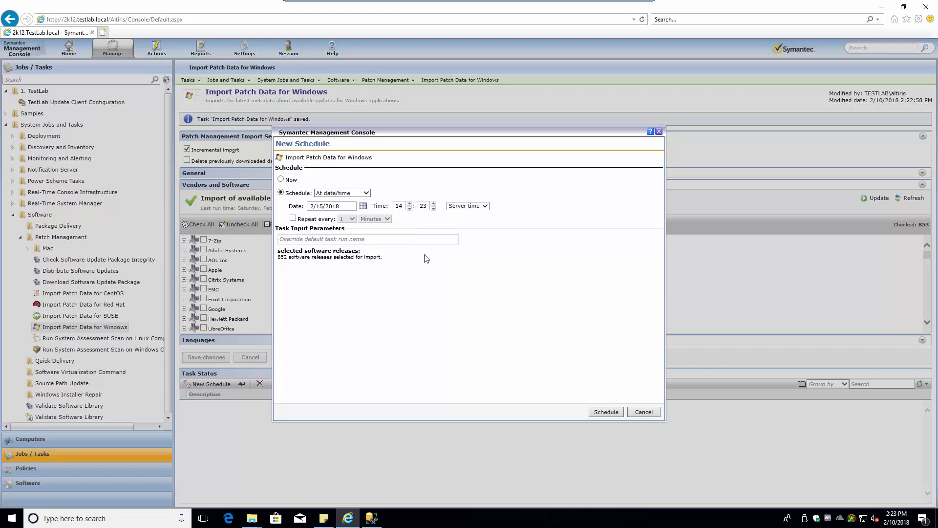
# Step: Enable repetition for the schedule and review the repeat interval, time zone and selected software release information
pyautogui.click(301, 219)
pyautogui.click(352, 219)
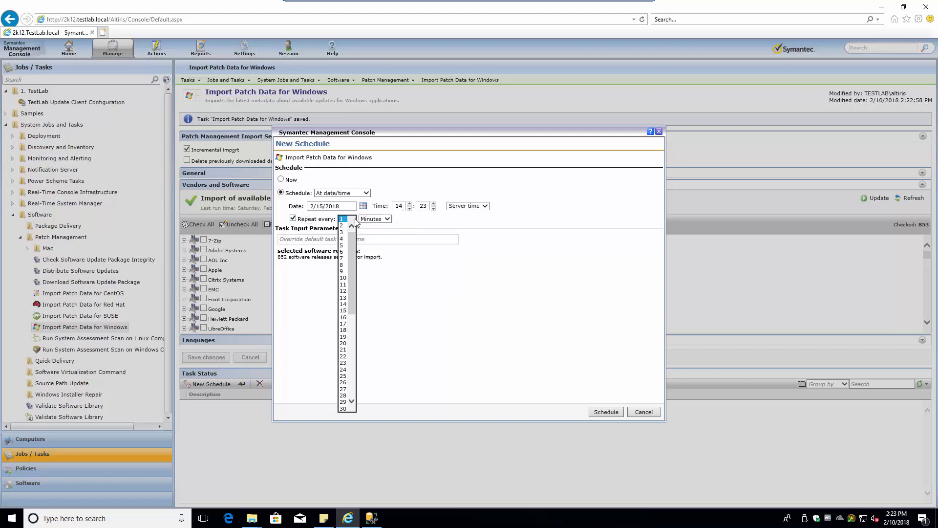
pyautogui.click(388, 223)
pyautogui.click(388, 223)
pyautogui.click(388, 223)
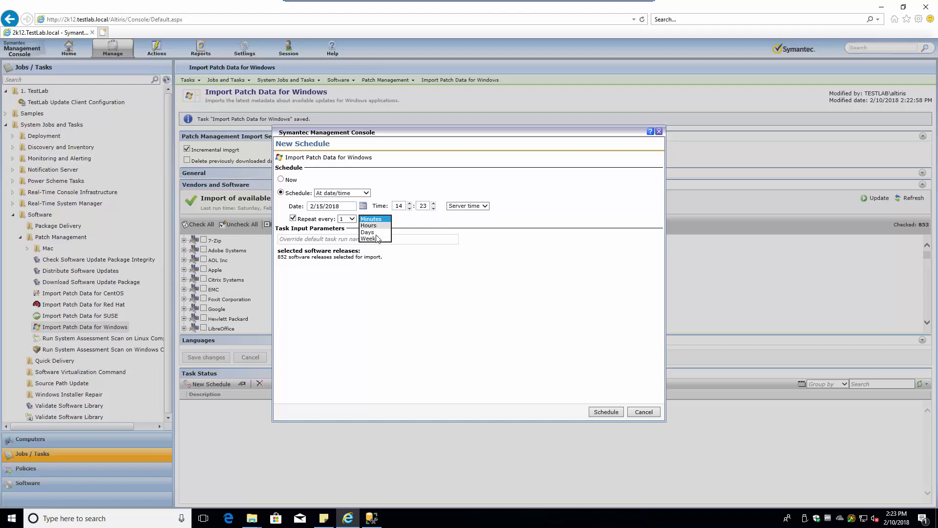
pyautogui.click(377, 219)
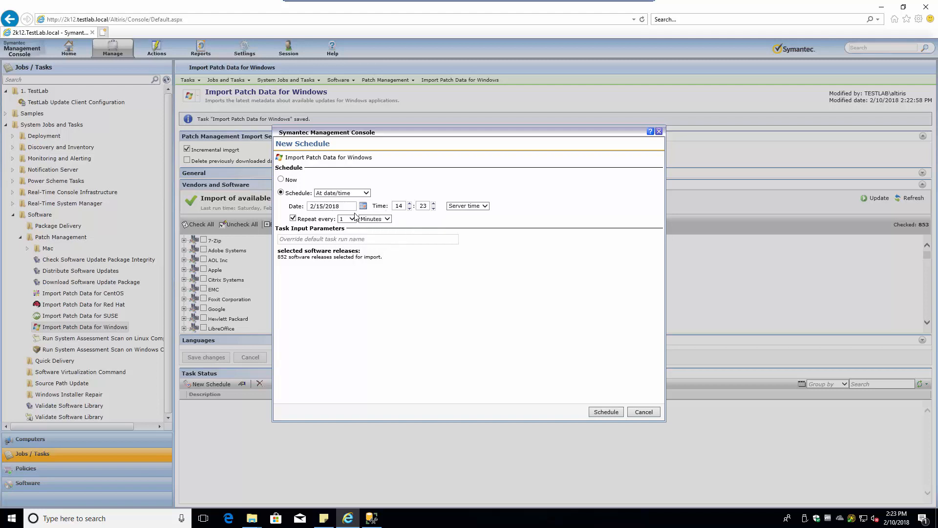
pyautogui.click(485, 206)
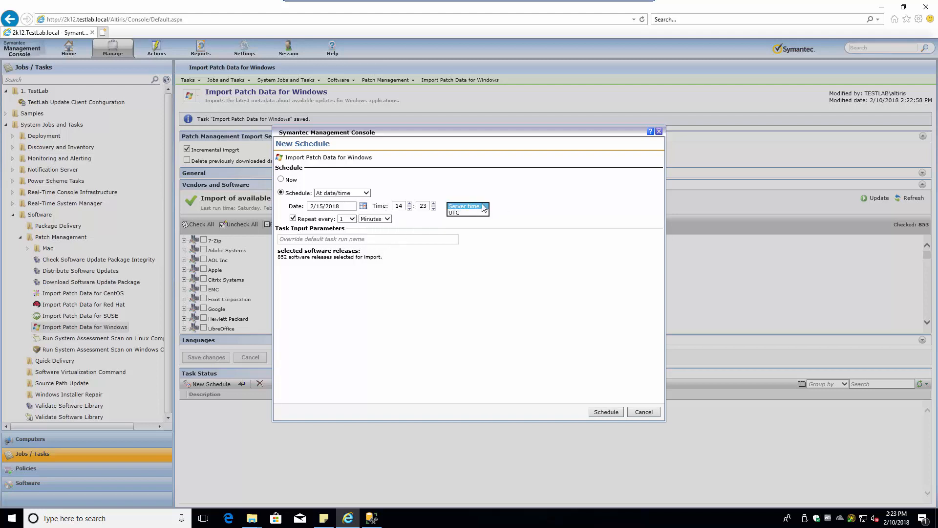
pyautogui.click(413, 185)
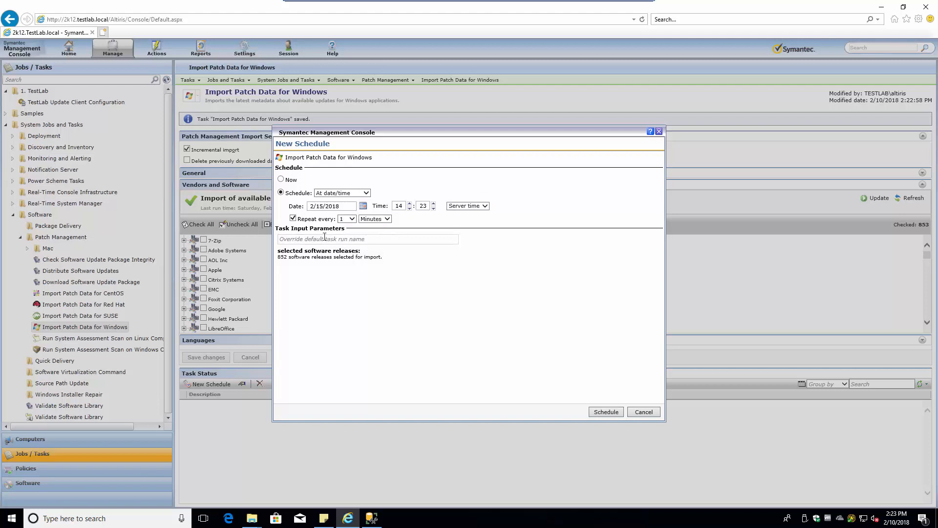
pyautogui.moveTo(280, 259); pyautogui.dragTo(384, 258)
pyautogui.click(406, 256)
# Step: Set the schedule to repeat every 4 weeks
pyautogui.click(388, 219)
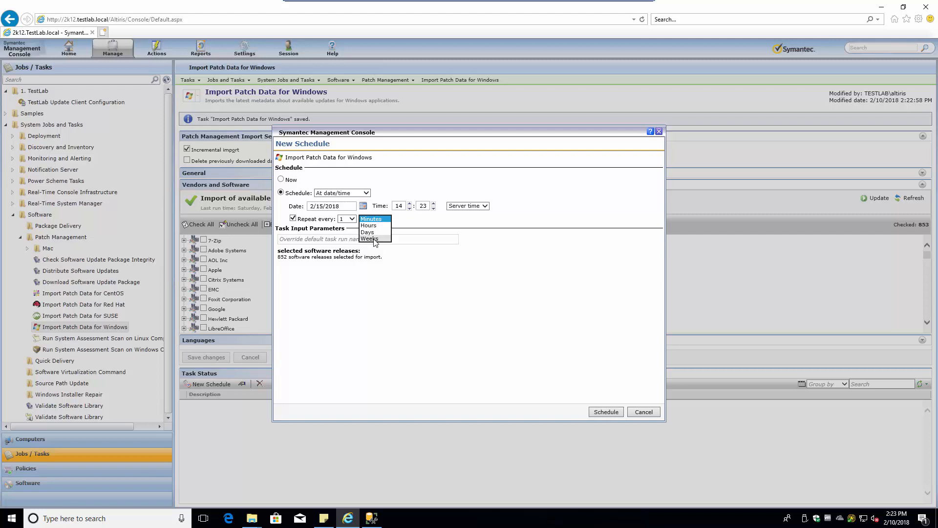
pyautogui.click(353, 219)
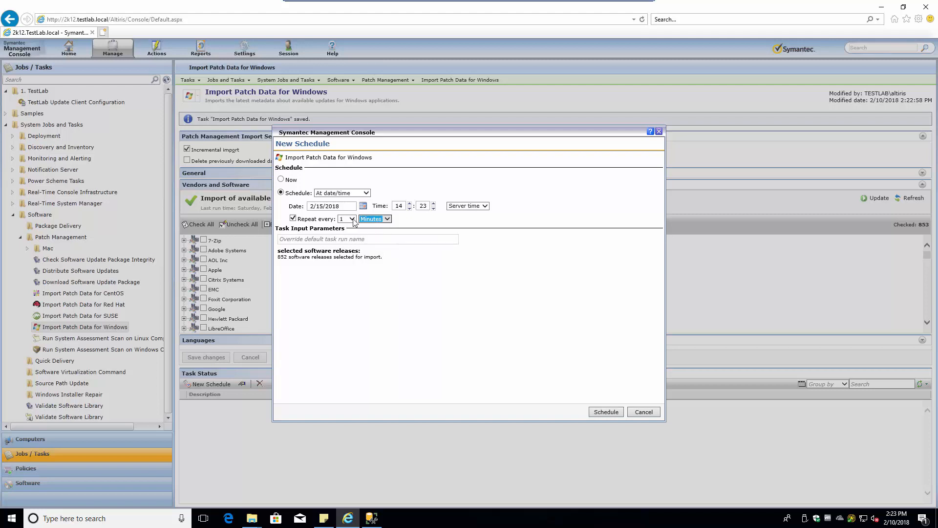
pyautogui.click(353, 219)
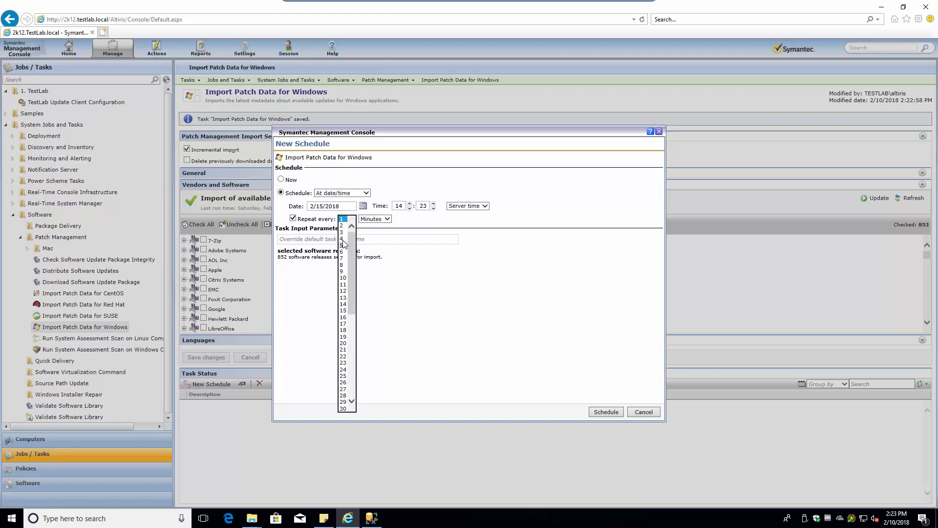
pyautogui.click(343, 239)
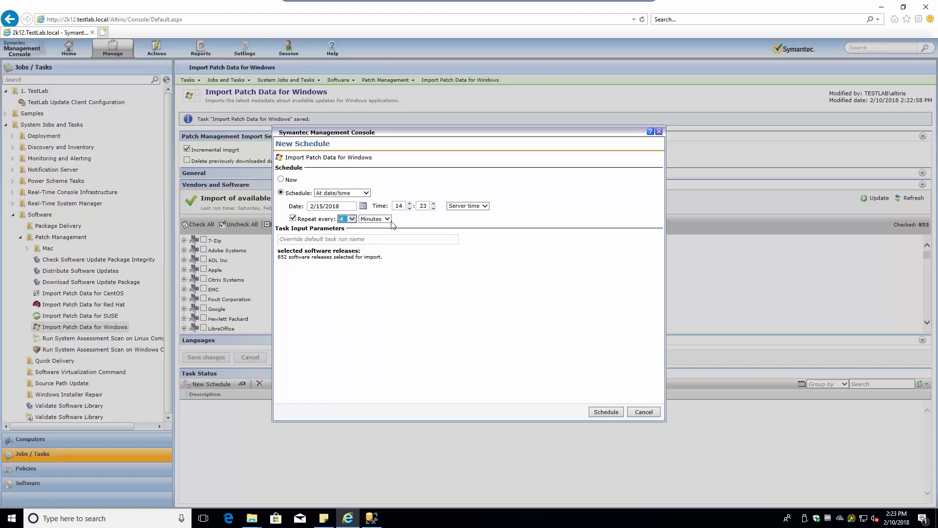
pyautogui.click(352, 219)
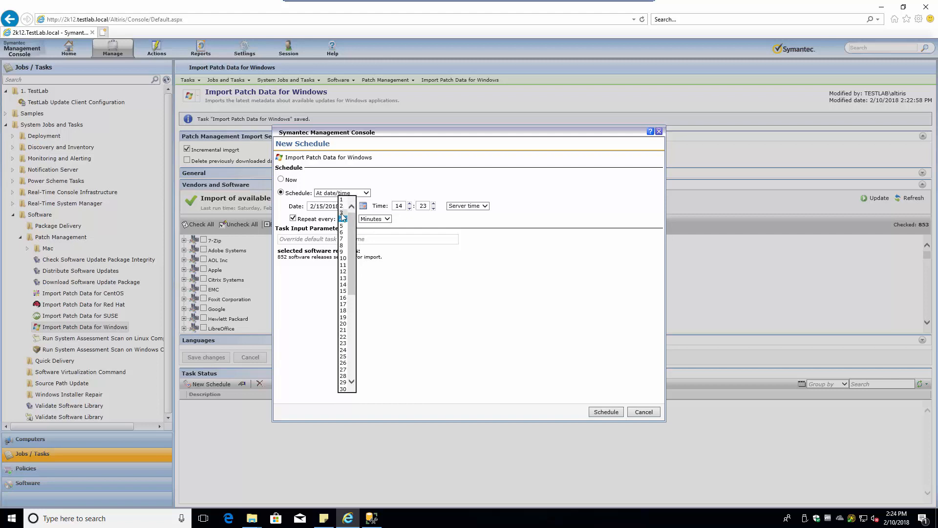
pyautogui.click(344, 218)
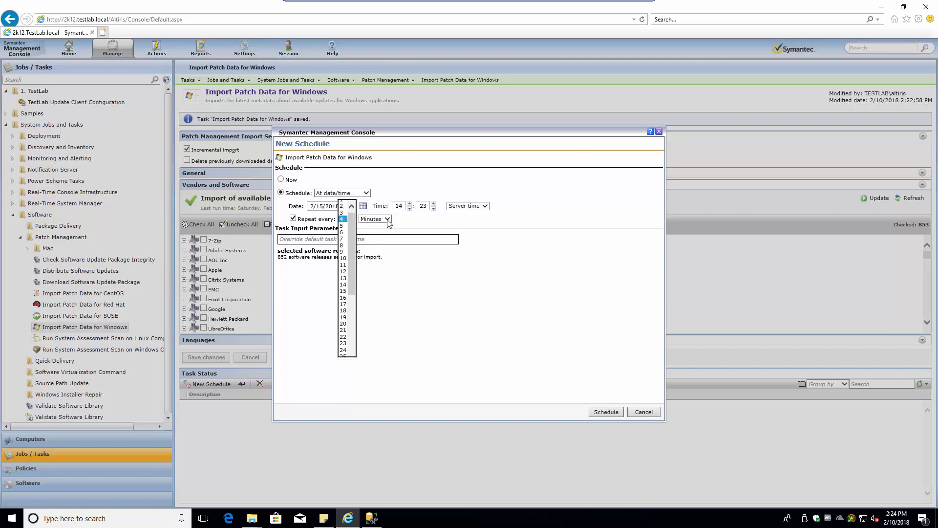
pyautogui.click(388, 220)
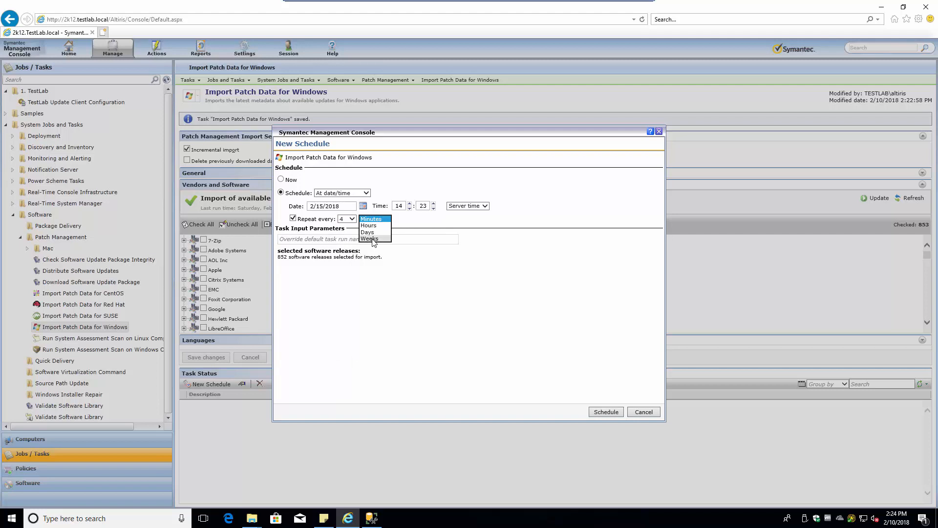
pyautogui.click(373, 239)
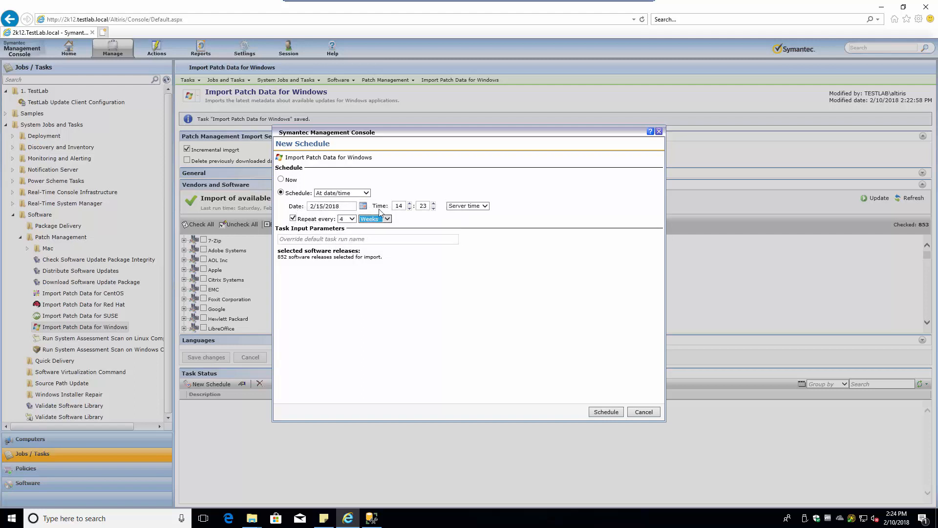
# Step: Run the Windows patch import now instead, and open the running task's instance details in an enlarged window
pyautogui.click(281, 179)
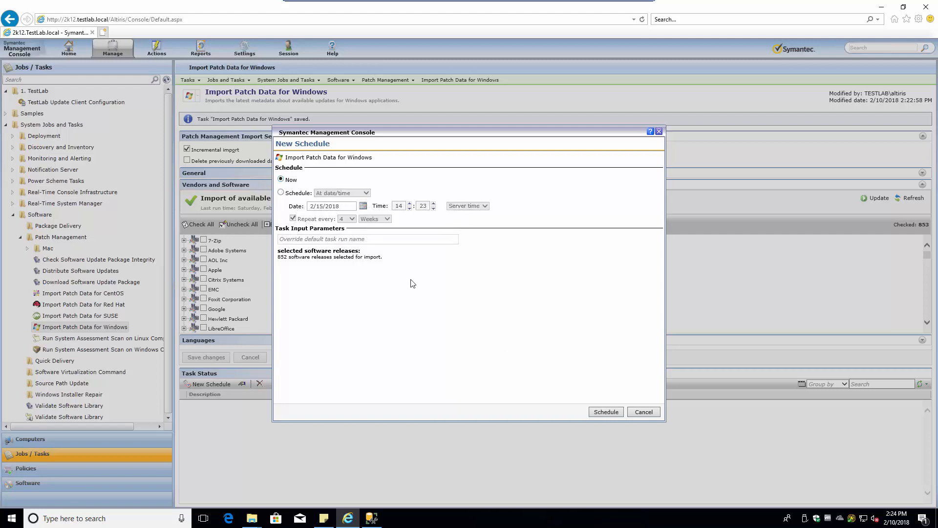
pyautogui.click(608, 412)
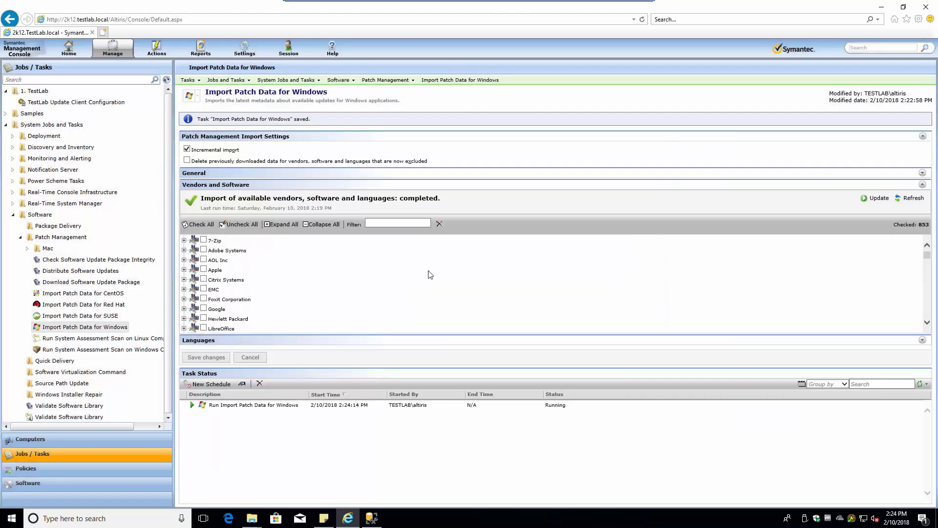
pyautogui.click(257, 405)
pyautogui.click(242, 385)
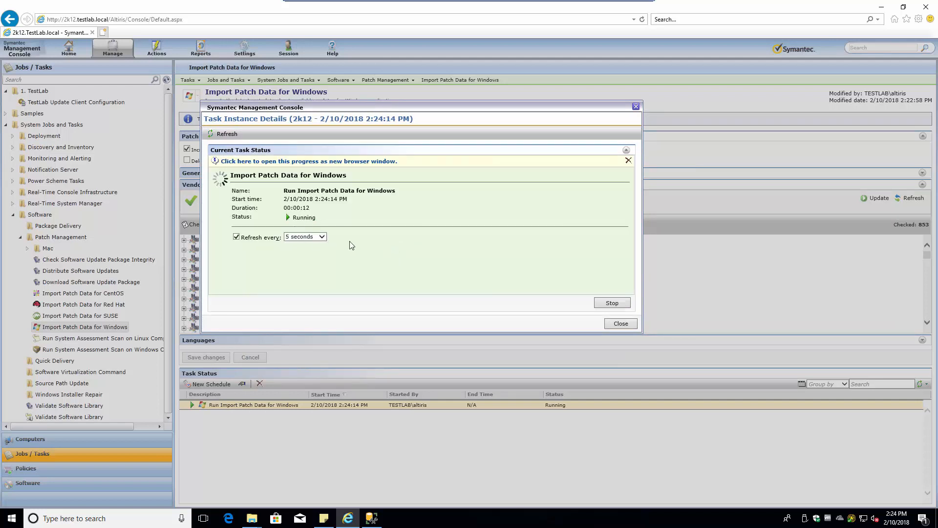
pyautogui.moveTo(642, 333); pyautogui.dragTo(734, 401)
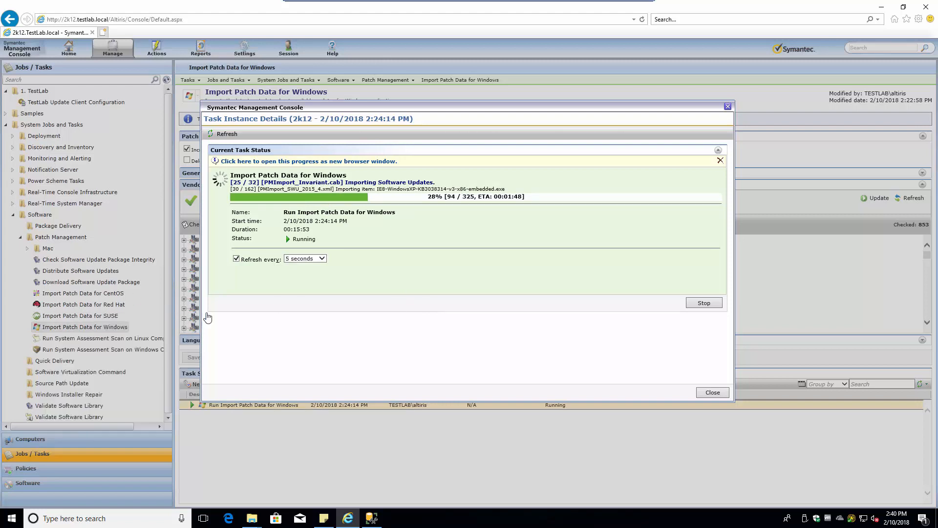
# Step: Open the server's administrative share \\2k12\c$ in File Explorer through the Run dialog
pyautogui.press('super+r')
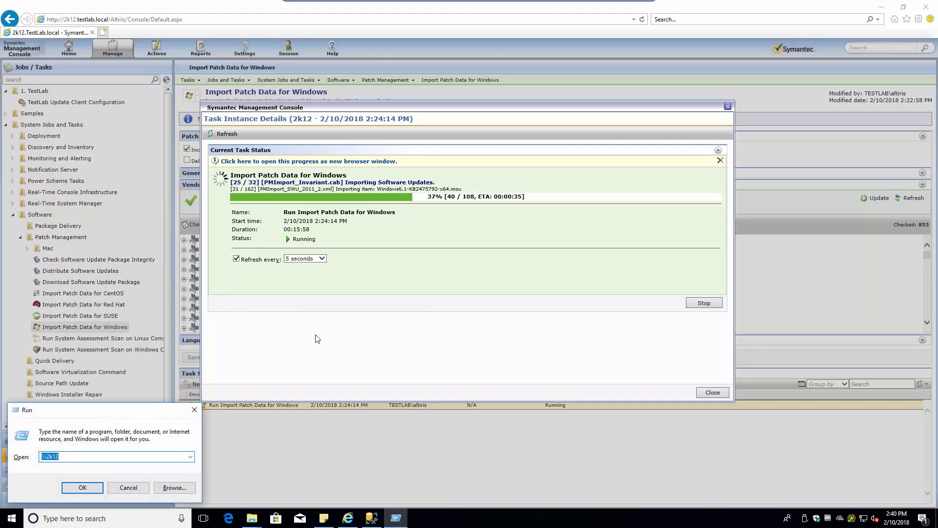
pyautogui.press('End')
pyautogui.write('\\c$')
pyautogui.press('Return')
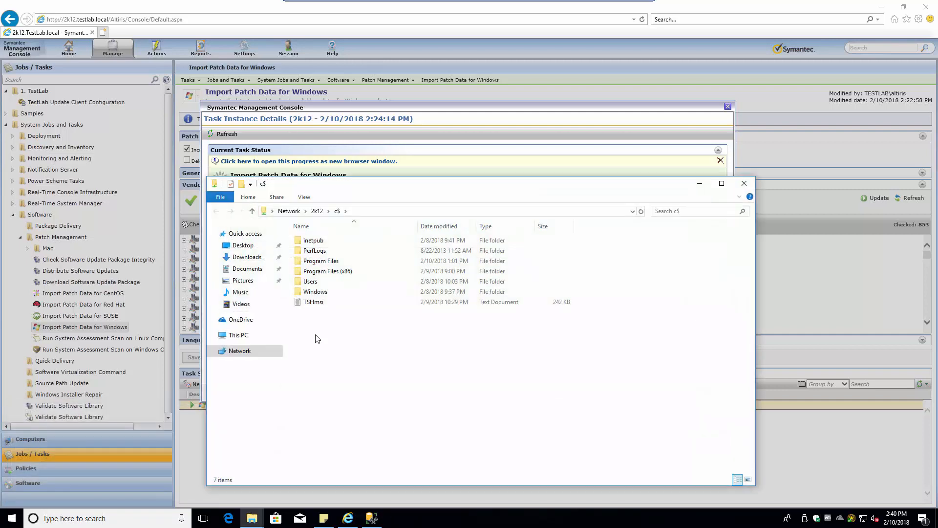
# Step: Navigate from the server's c$ share to the Program Files\Altiris\Patch Management folder
pyautogui.write('pr')
pyautogui.press('Return')
pyautogui.write('a')
pyautogui.press('Return')
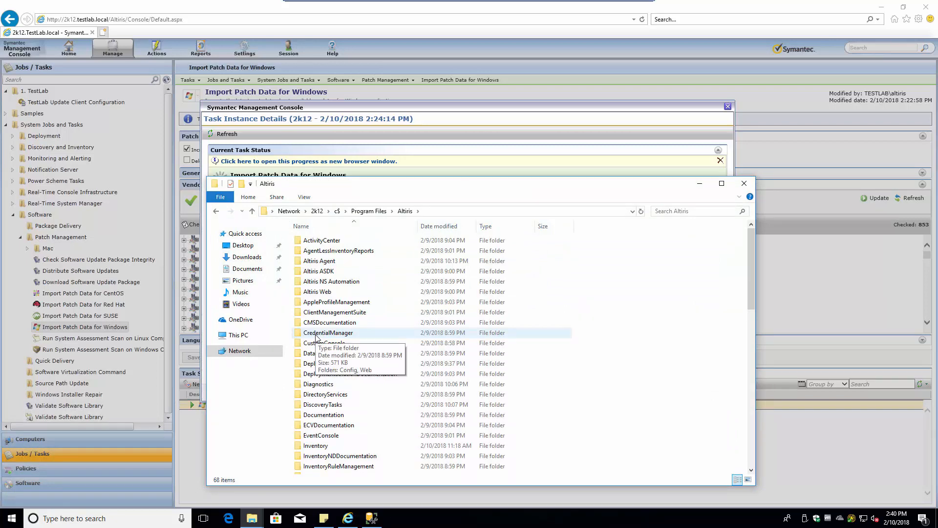
pyautogui.write('p')
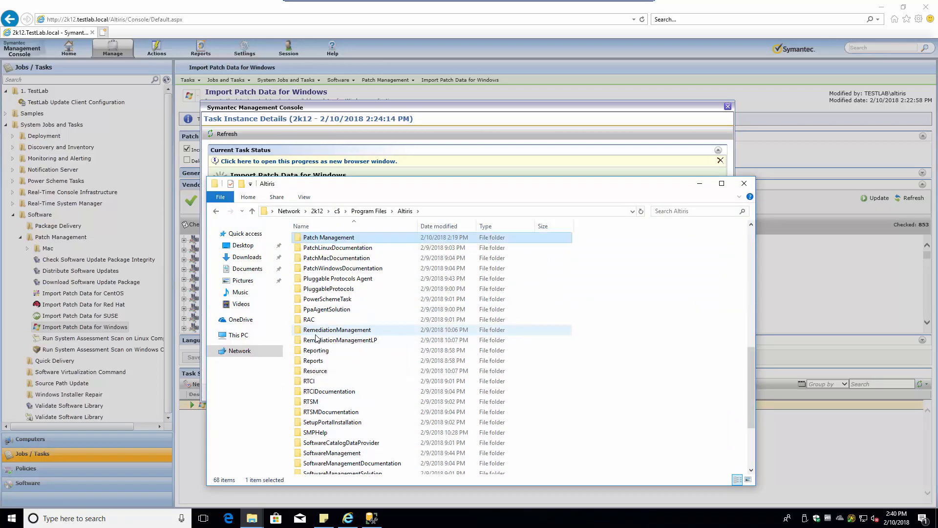
pyautogui.press('Return')
# Step: Open the Packages folder inside Patch Management and select its Windows Agent folder
pyautogui.press('i')
pyautogui.press('Down')
pyautogui.press('Down')
pyautogui.press('Down')
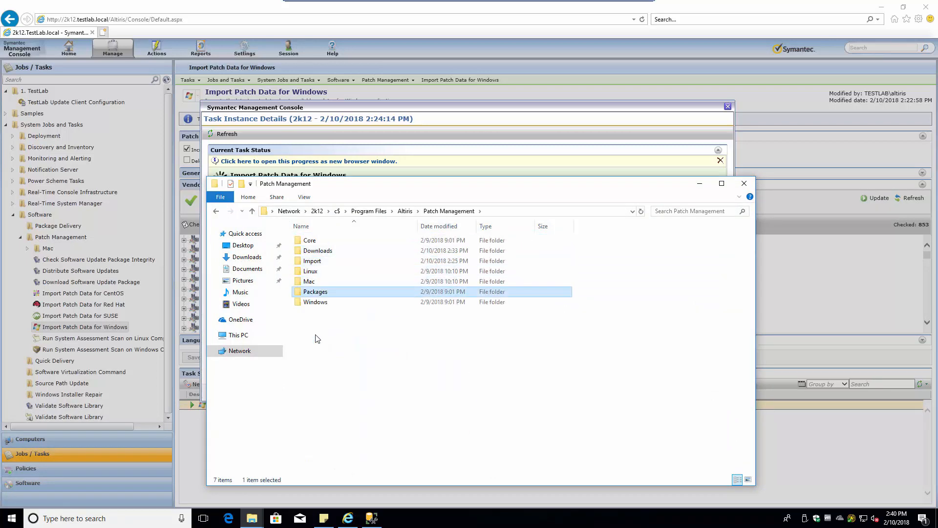
pyautogui.press('Return')
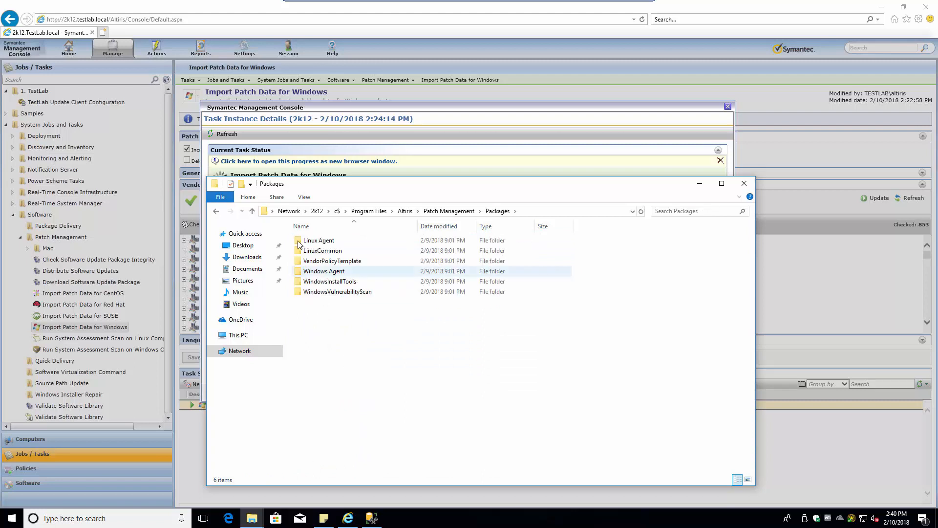
pyautogui.click(333, 271)
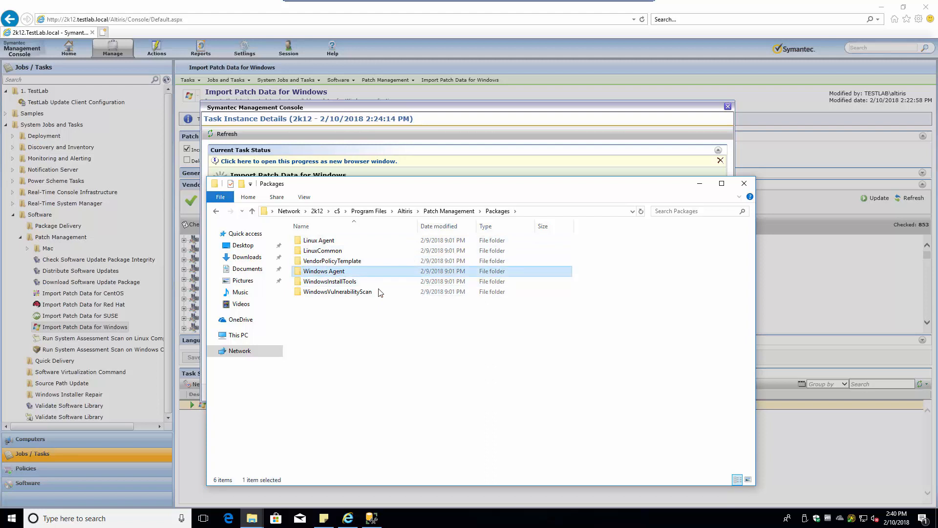
# Step: Examine the contents of the Downloads, Windows and Packages subfolders, returning to the Patch Management folder after each
pyautogui.click(448, 211)
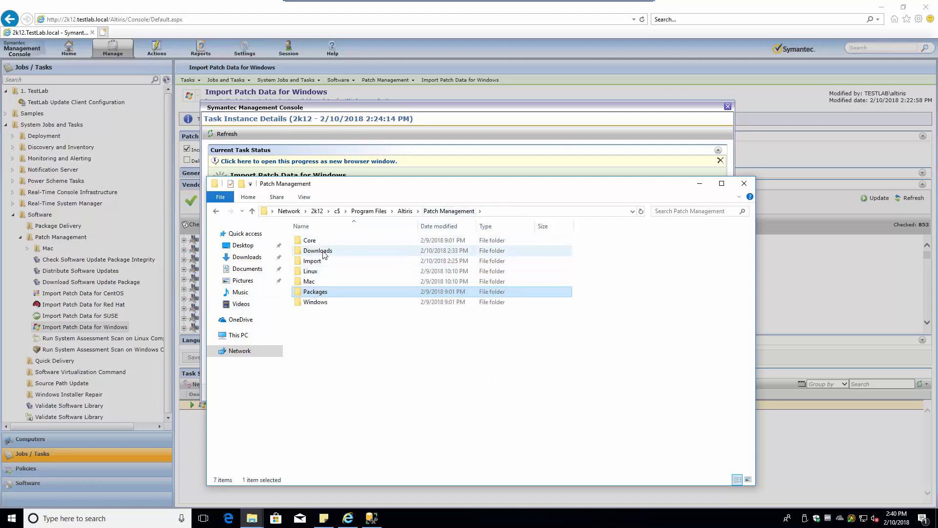
pyautogui.doubleClick(318, 251)
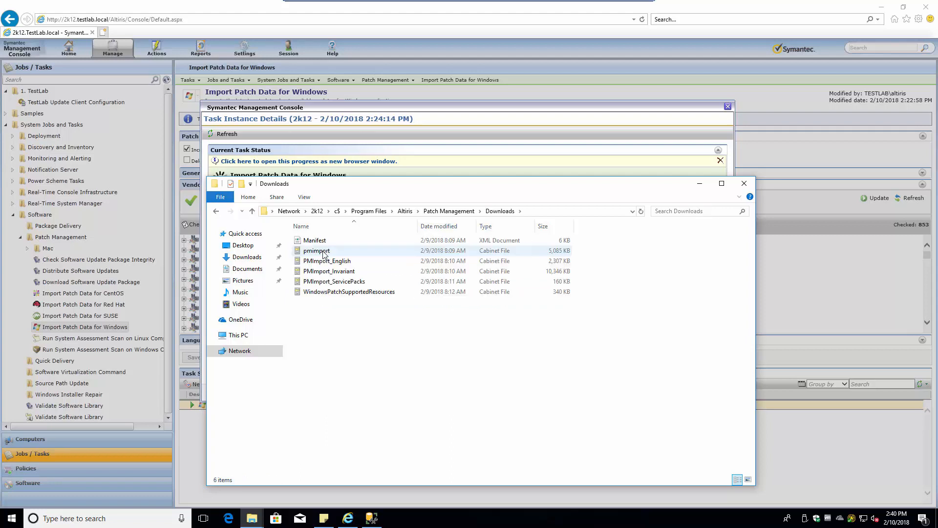
pyautogui.click(448, 211)
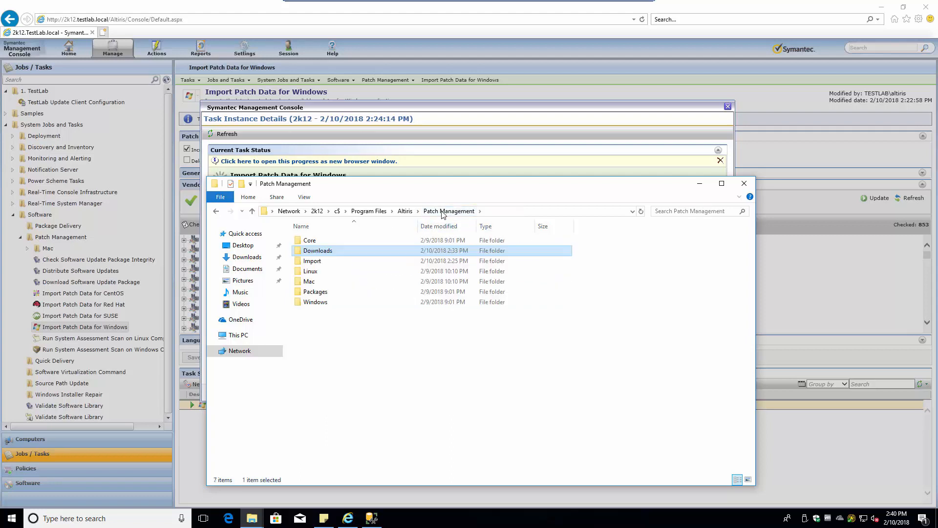
pyautogui.doubleClick(316, 302)
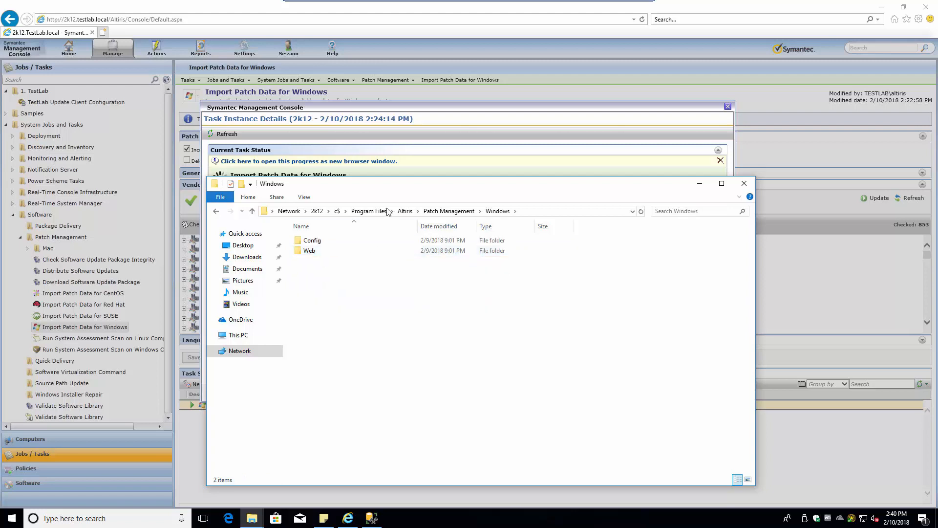
pyautogui.click(449, 211)
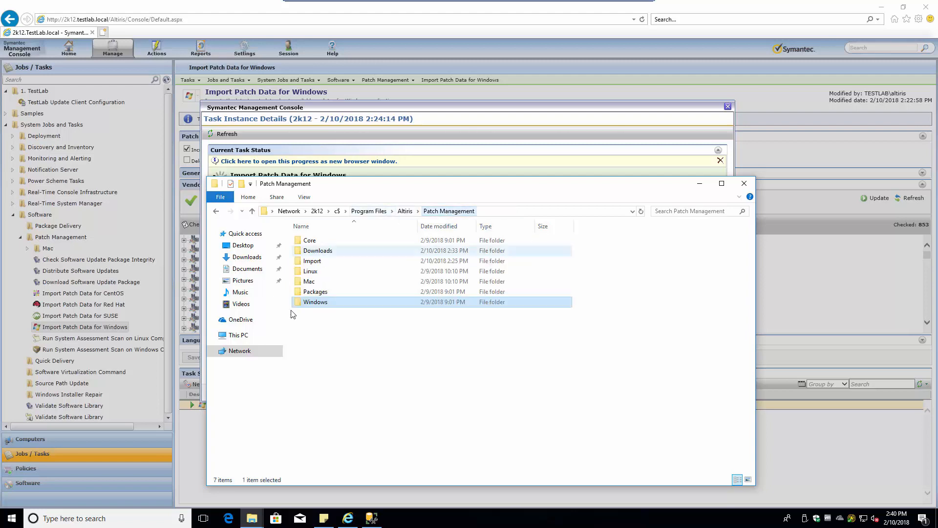
pyautogui.doubleClick(315, 292)
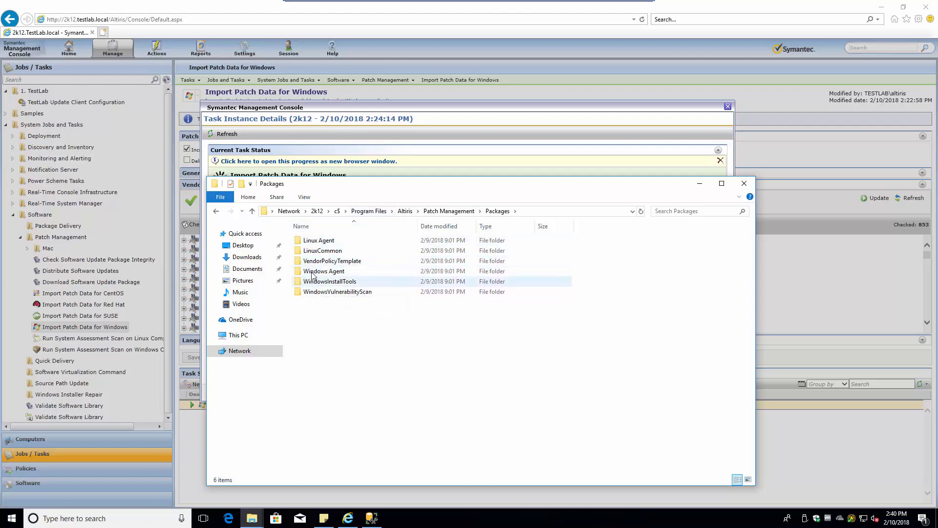
pyautogui.click(449, 212)
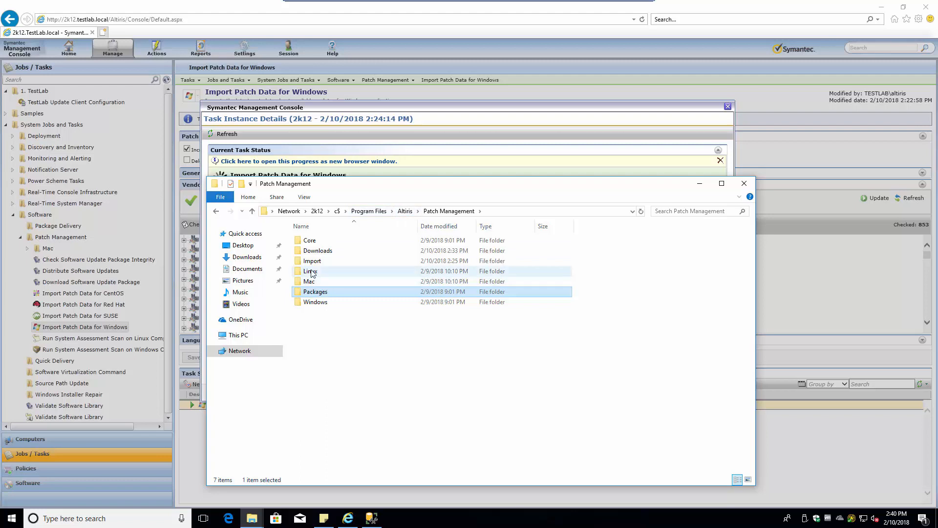
pyautogui.doubleClick(313, 251)
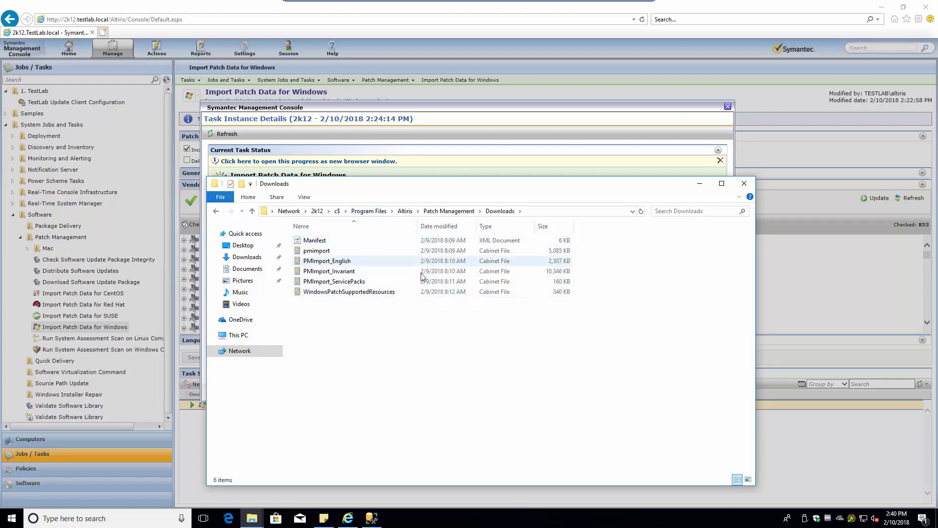
pyautogui.click(450, 212)
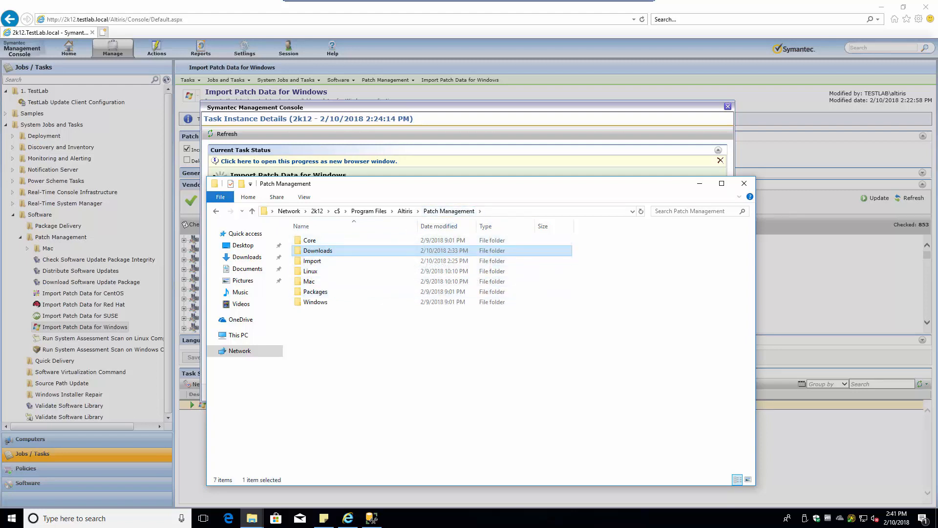
# Step: Minimize File Explorer, highlight the import task's duration in its instance details, and close the details to refresh the task status
pyautogui.click(700, 183)
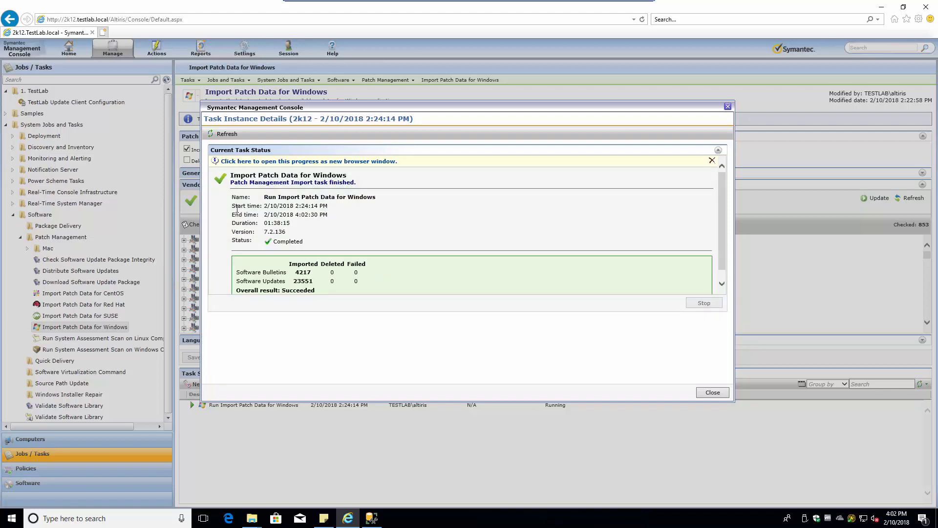
pyautogui.moveTo(263, 225); pyautogui.dragTo(297, 229)
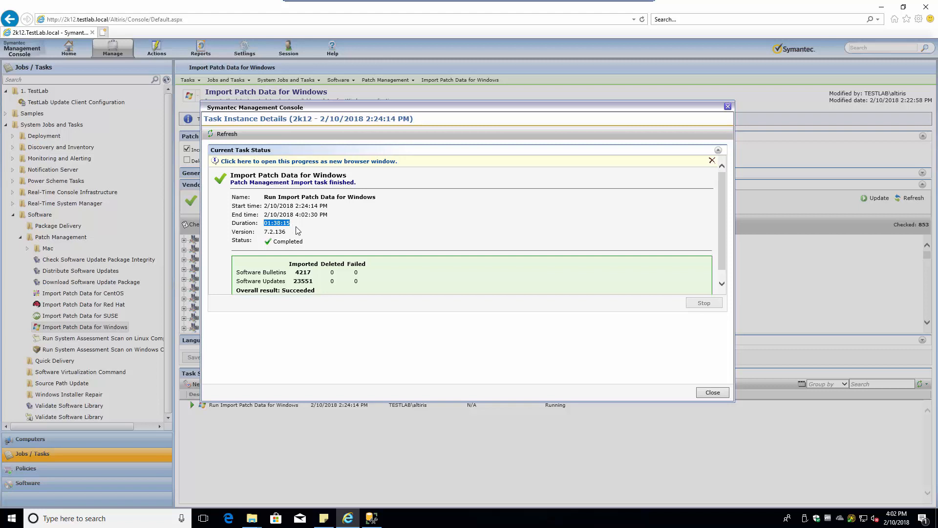
pyautogui.click(728, 112)
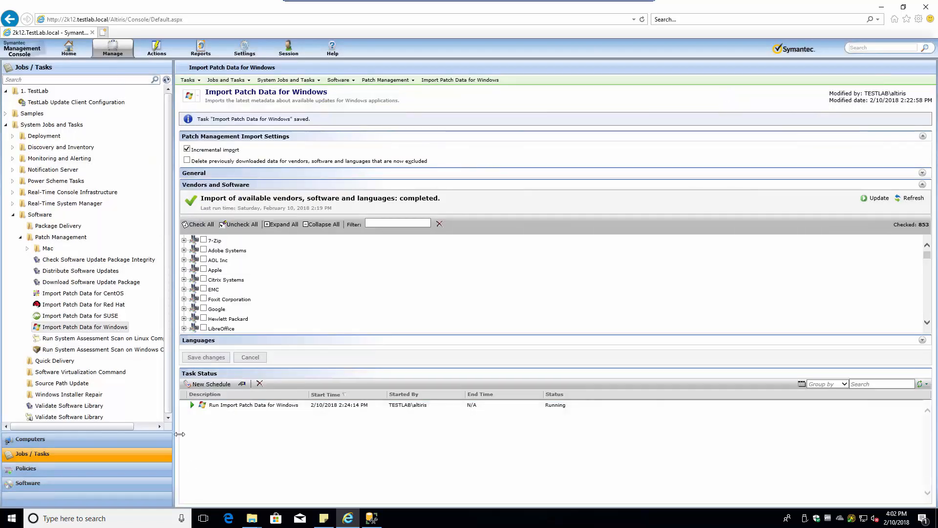
pyautogui.click(920, 384)
# Step: Open the Patch Management home page, followed by the Patch Remediation Center for software
pyautogui.click(71, 51)
pyautogui.click(80, 113)
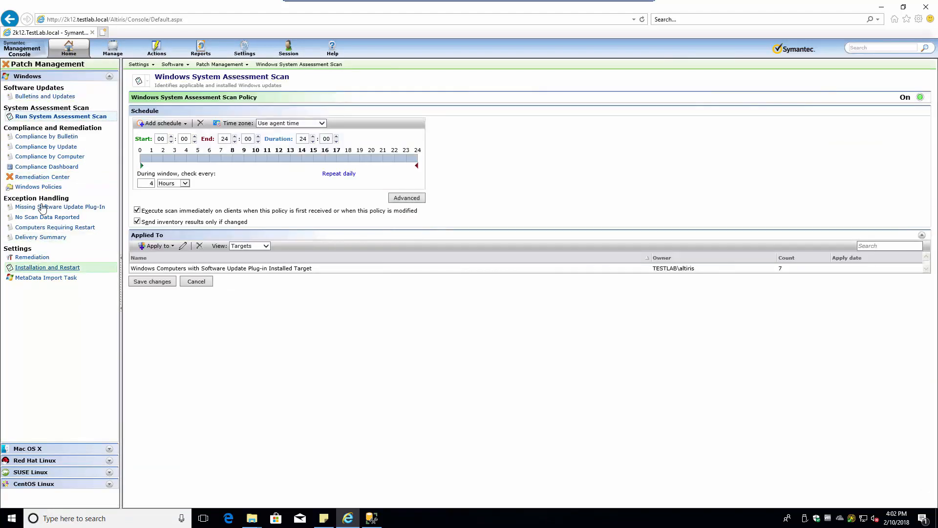
pyautogui.click(156, 49)
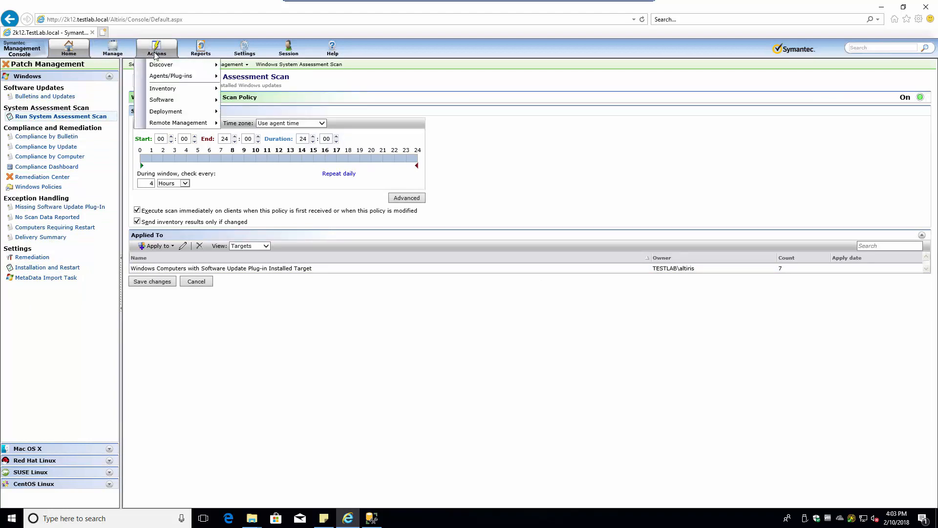
pyautogui.moveTo(187, 104)
pyautogui.click(262, 123)
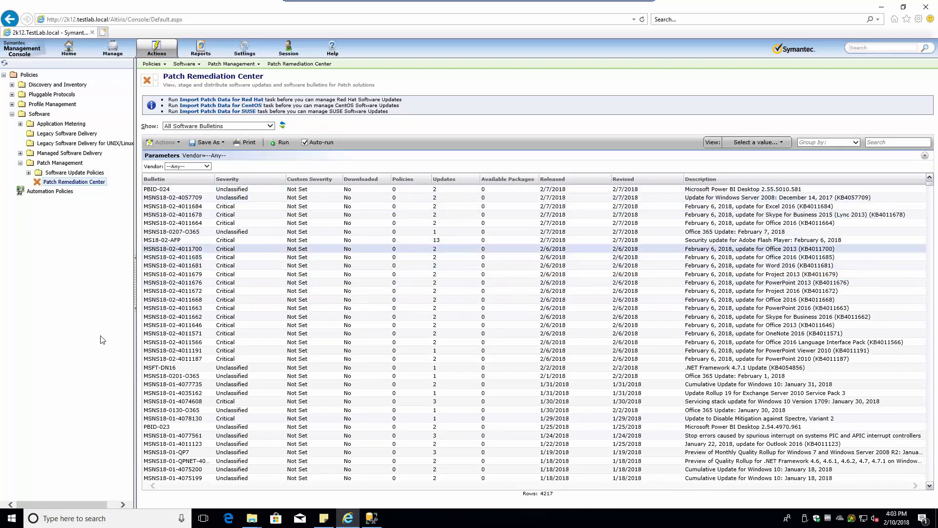
pyautogui.click(633, 181)
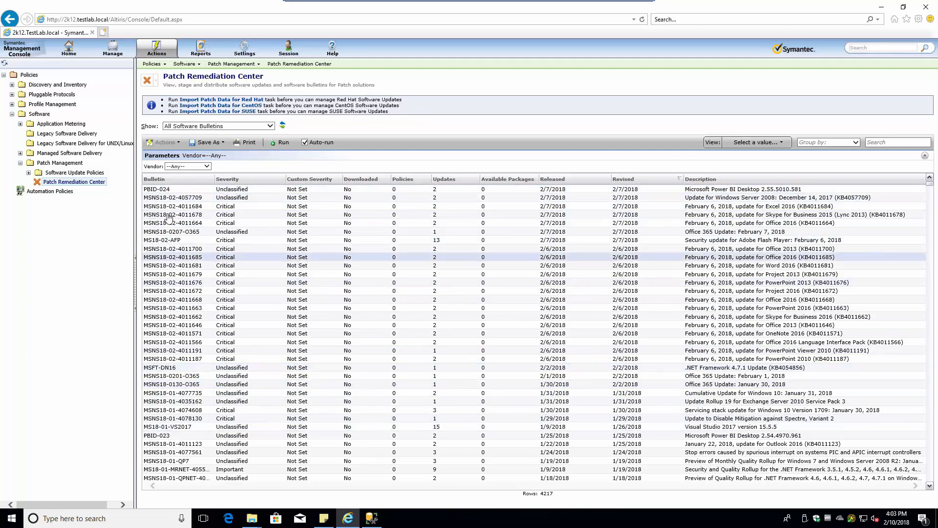
pyautogui.click(158, 198)
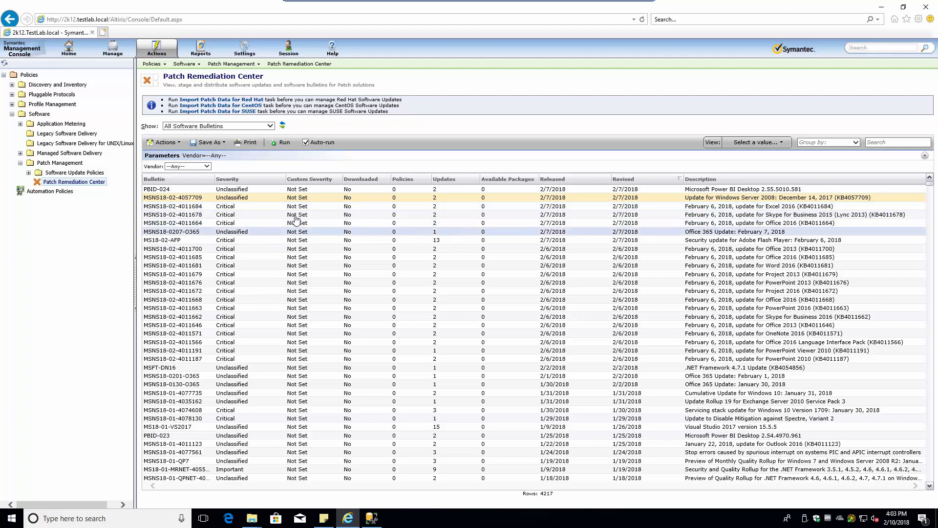
pyautogui.click(170, 240)
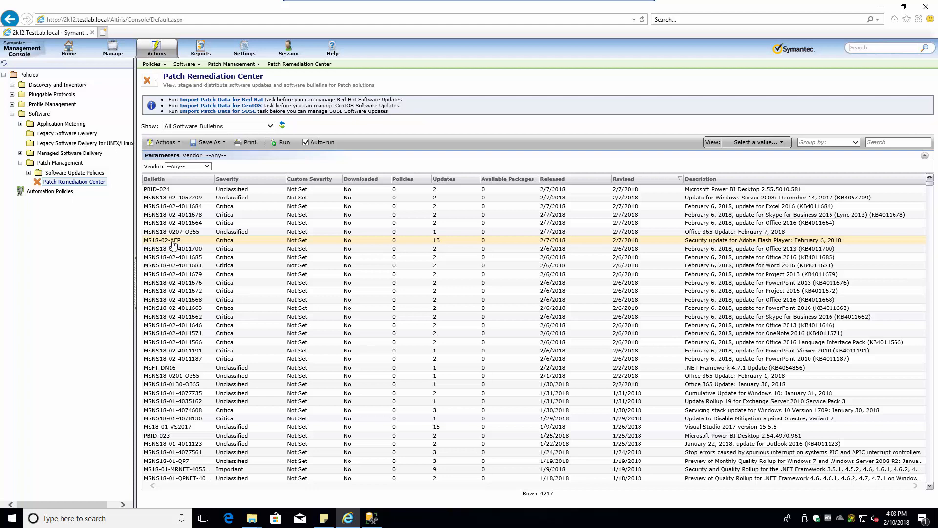
pyautogui.click(168, 370)
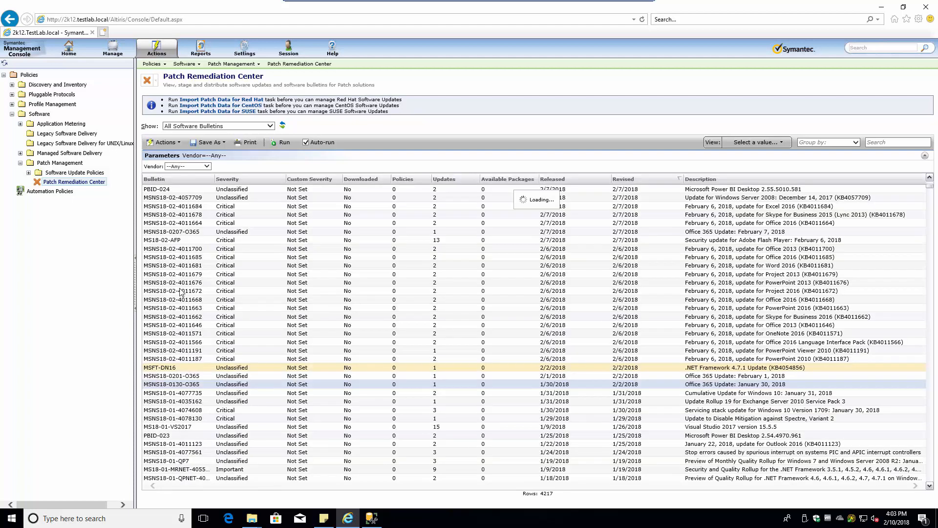
pyautogui.scroll(-10, 358, 303)
pyautogui.scroll(-10, 520, 251)
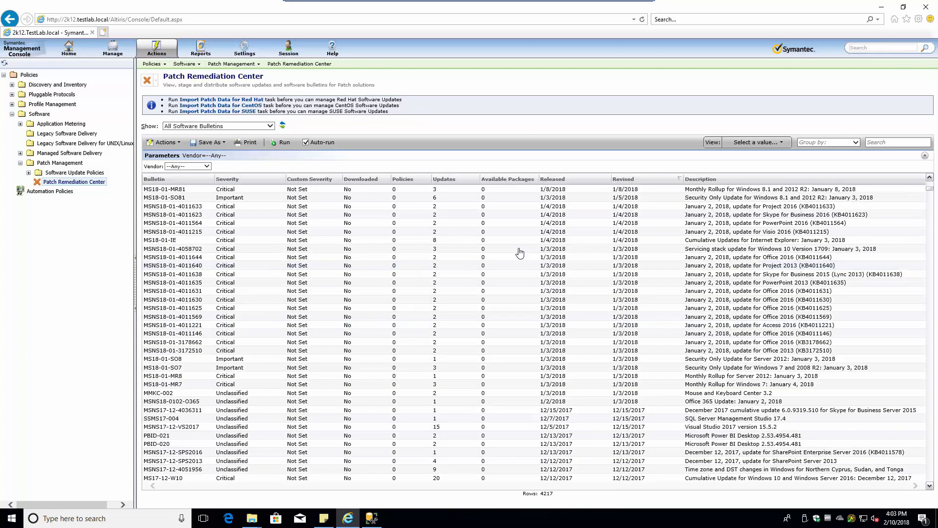
pyautogui.click(172, 479)
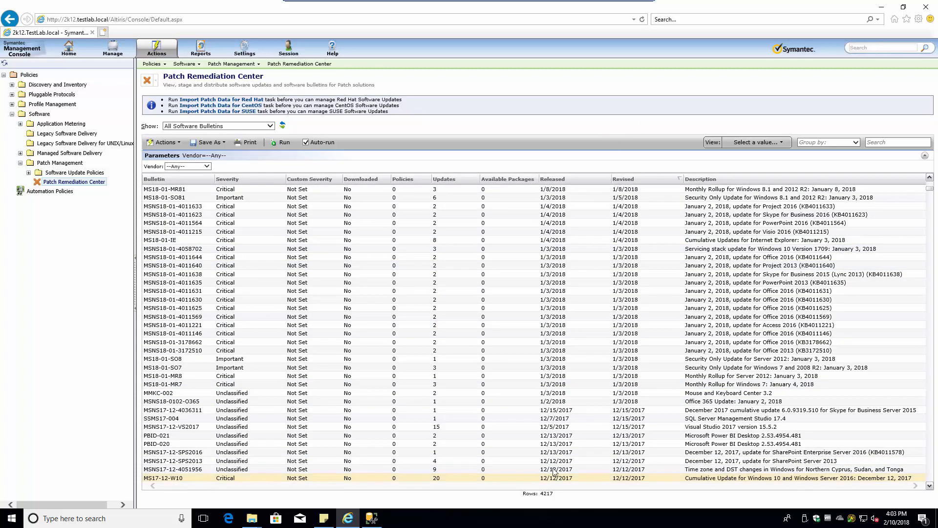
# Step: Filter the bulletins by "ms18-" and examine the MS18-02-AFP, MS18-01-MR7 and MS18-01-AFP entries
pyautogui.click(880, 144)
pyautogui.write('ms18-')
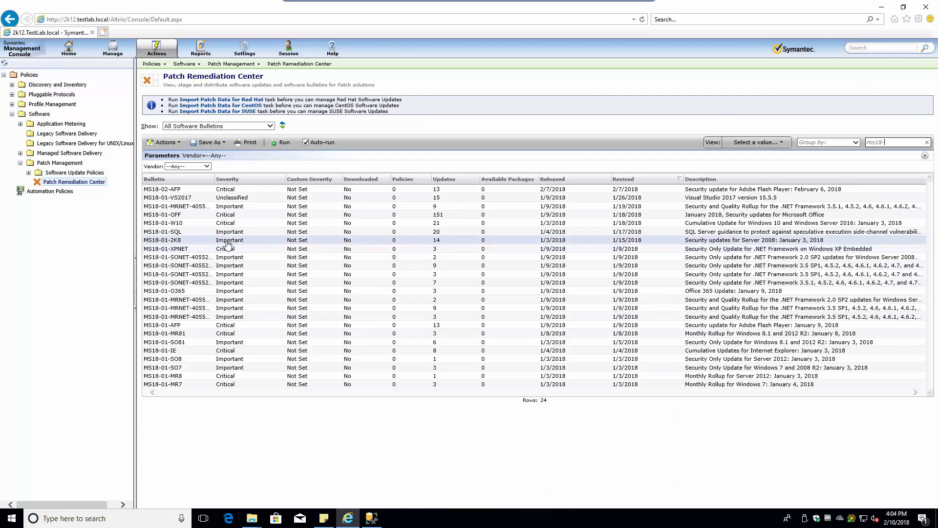
pyautogui.click(180, 191)
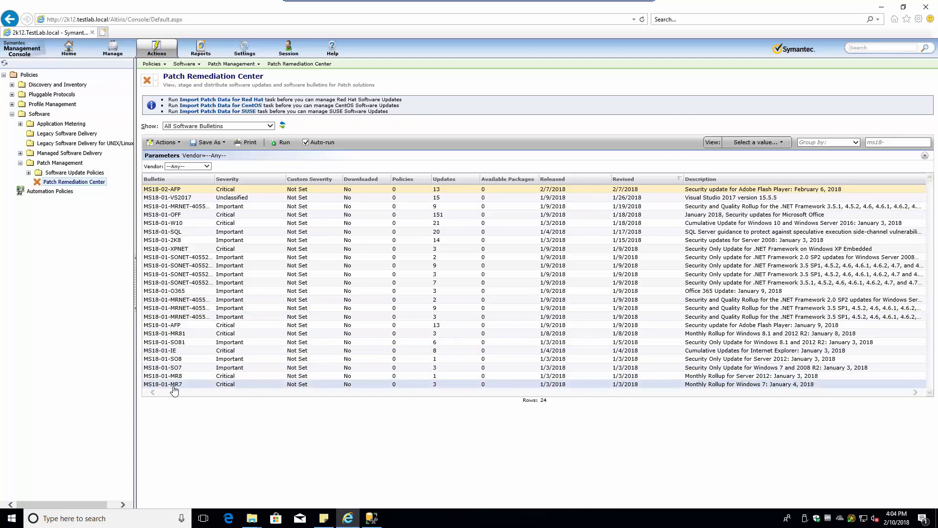
pyautogui.click(698, 387)
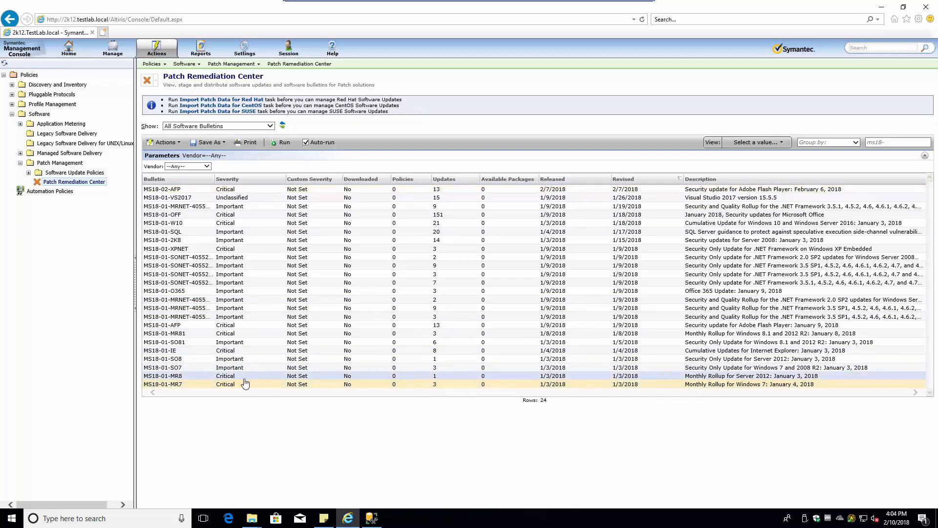
pyautogui.click(182, 370)
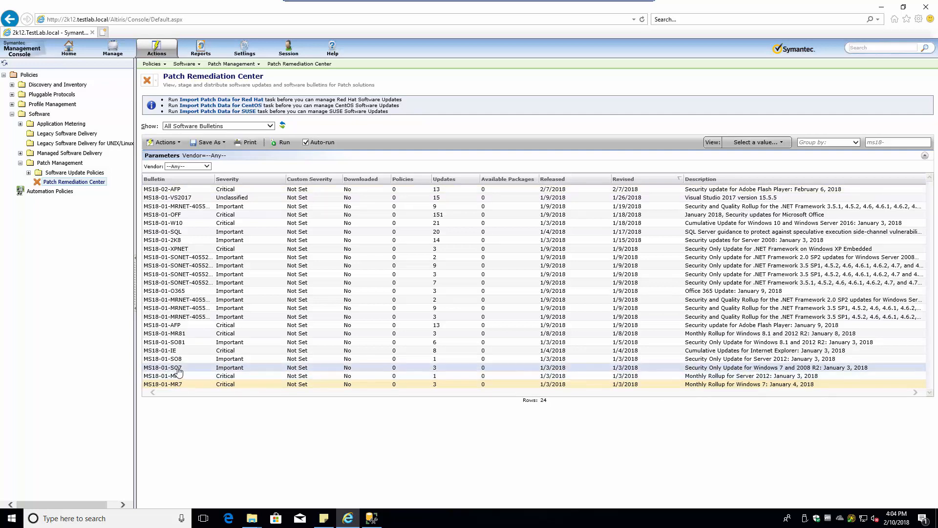
pyautogui.click(176, 385)
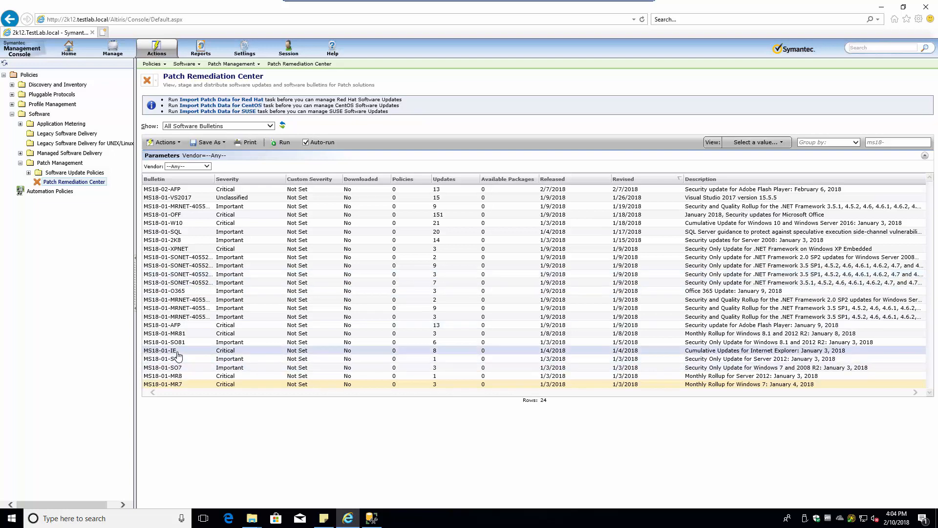
pyautogui.click(179, 326)
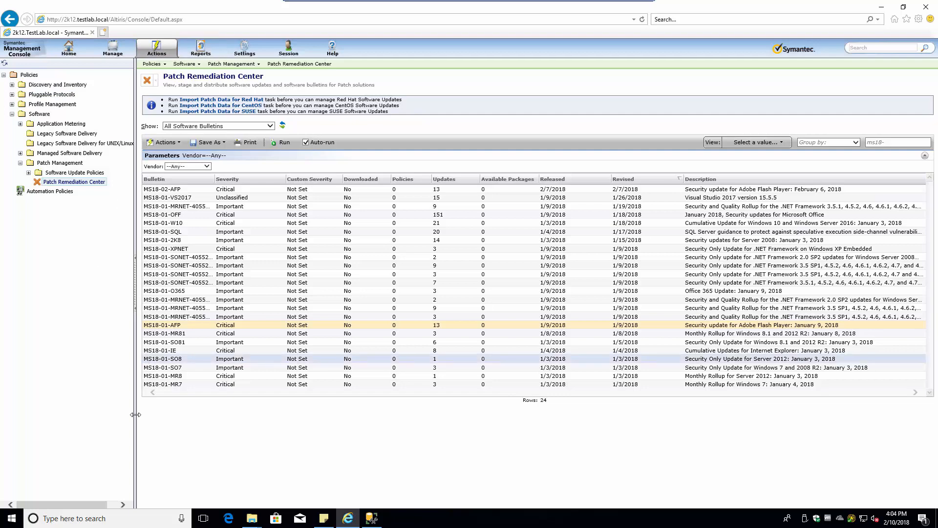
# Step: Expand the Software Update Policies folder, and open the Windows System Assessment Scan policy from the Patch Management home page
pyautogui.click(28, 173)
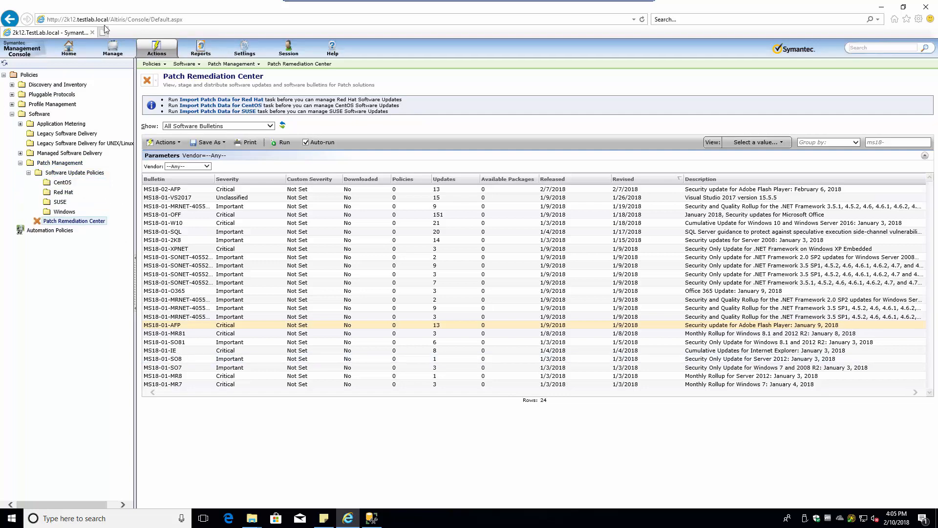
pyautogui.click(69, 50)
pyautogui.click(78, 113)
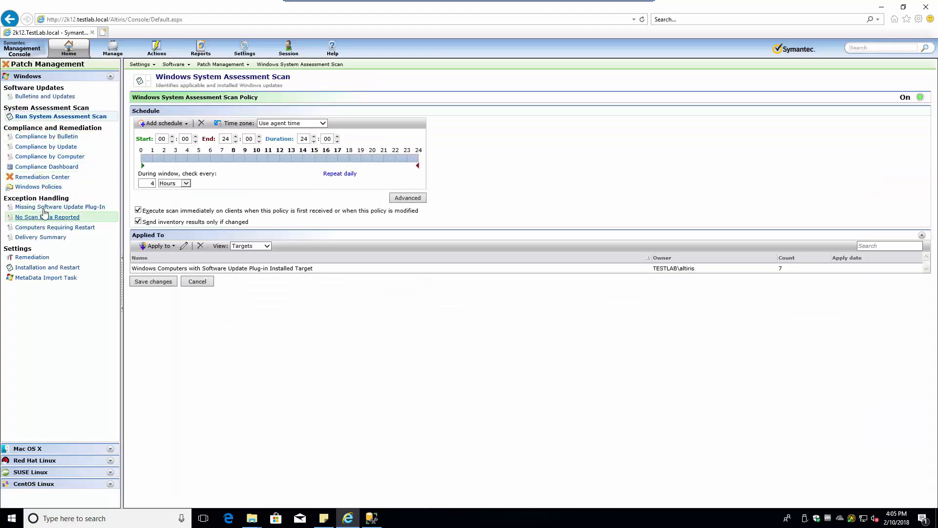
pyautogui.click(45, 118)
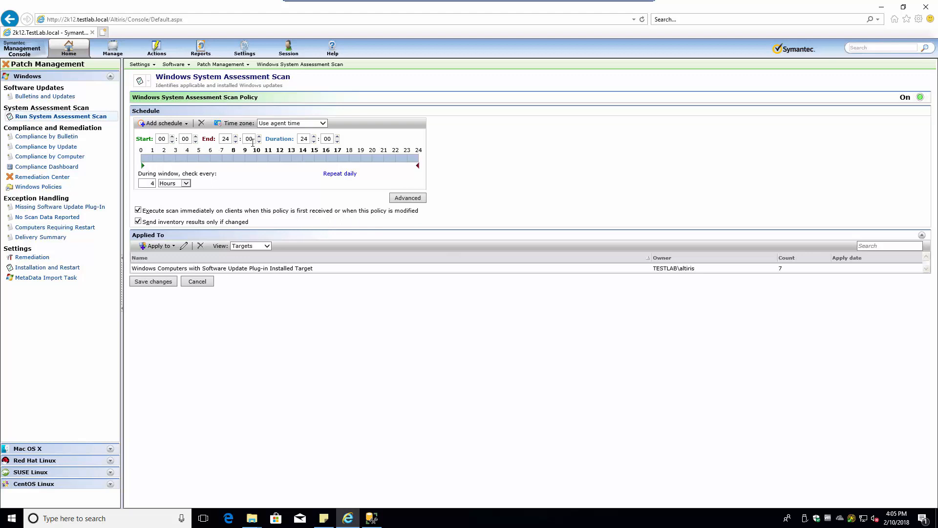
# Step: Set the Windows System Assessment Scan policy's check interval to every 4 minutes and save the policy
pyautogui.click(186, 184)
pyautogui.click(176, 197)
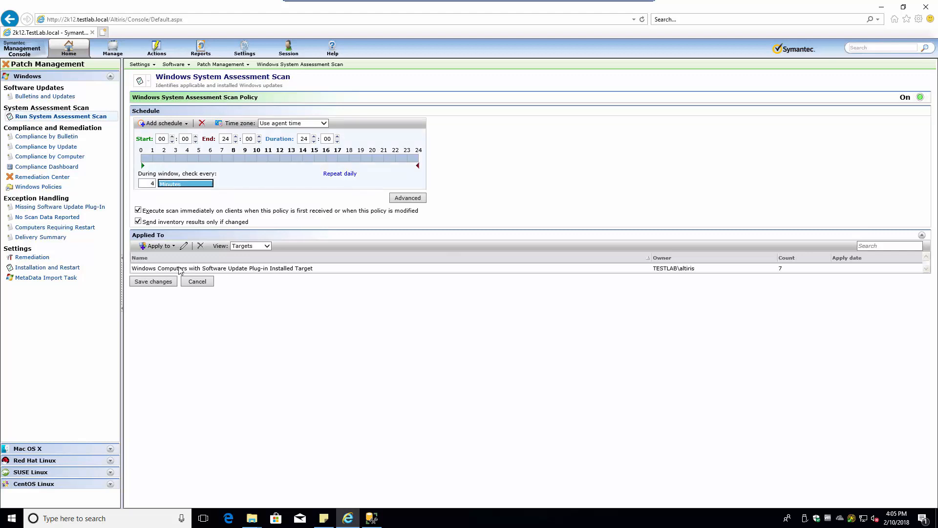
pyautogui.click(153, 281)
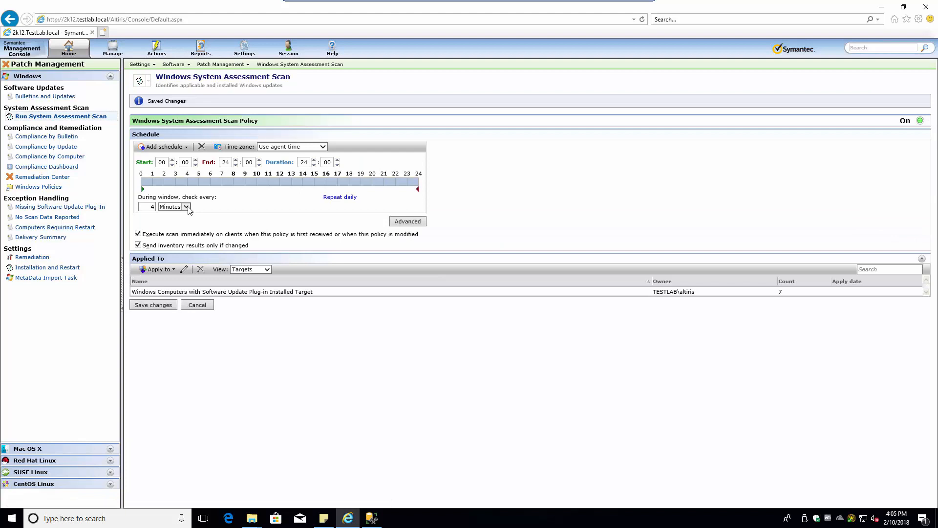
# Step: Restore the scan policy's check interval unit to Hours and save the policy
pyautogui.click(186, 206)
pyautogui.click(168, 199)
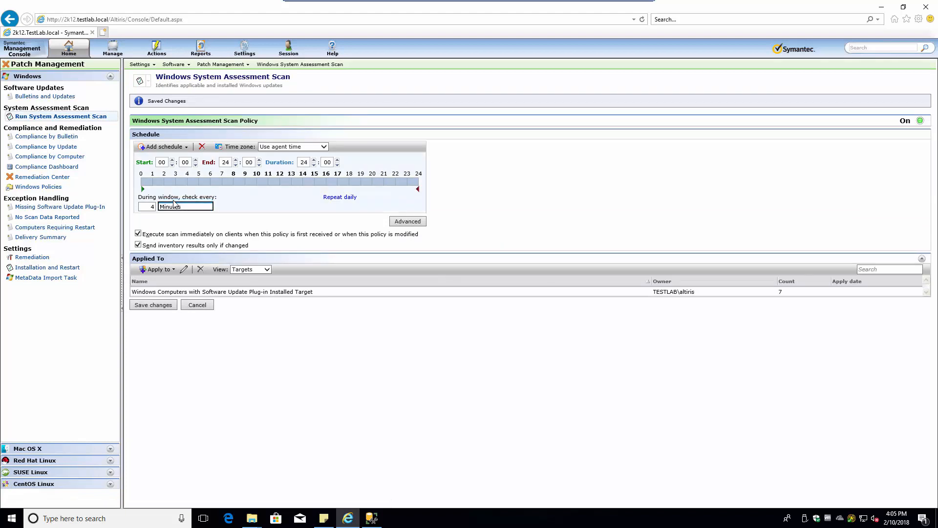
pyautogui.click(151, 305)
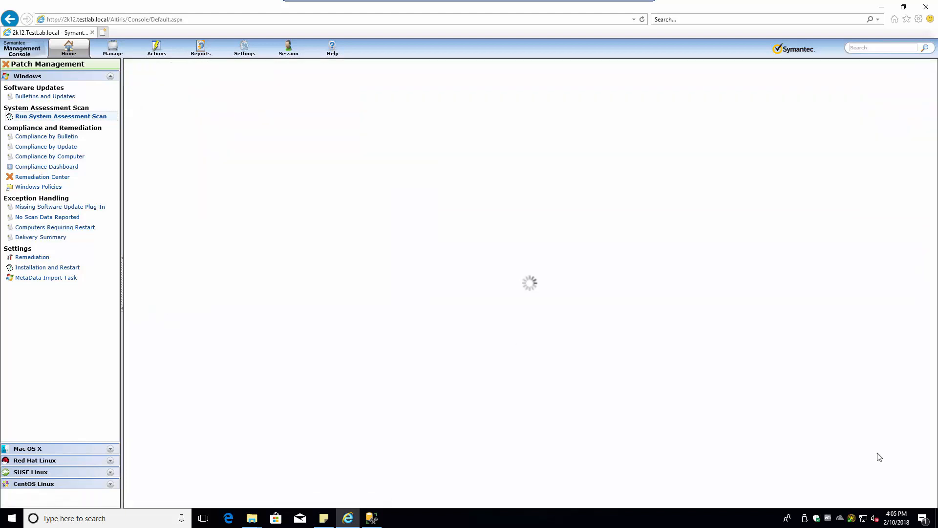
# Step: Open the Symantec Management Agent, select the Windows System Assessment Scan delivery, and update the agent's configuration
pyautogui.rightClick(853, 518)
pyautogui.click(777, 515)
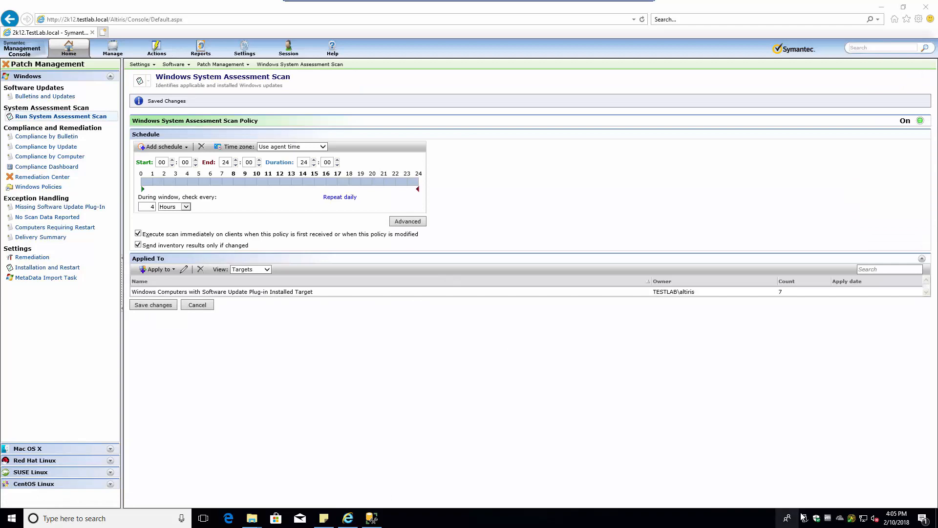
pyautogui.rightClick(853, 519)
pyautogui.click(777, 511)
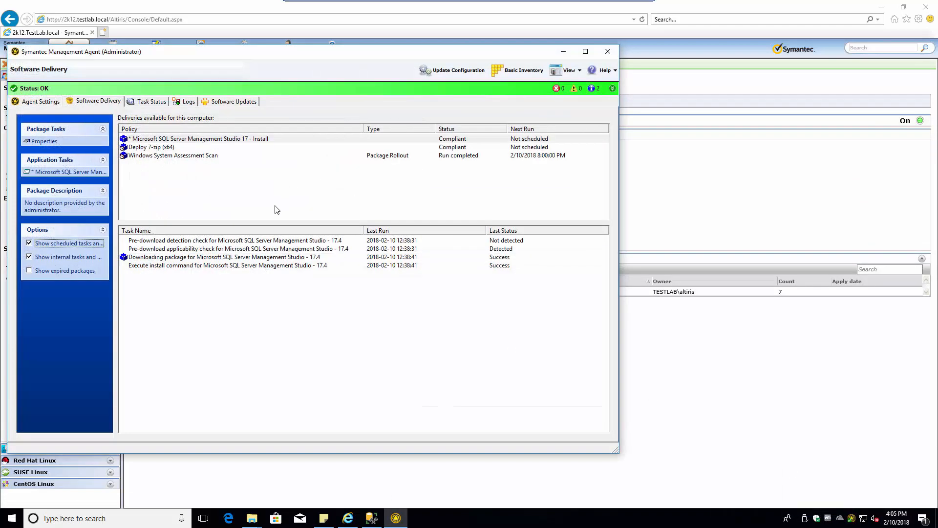
pyautogui.click(152, 154)
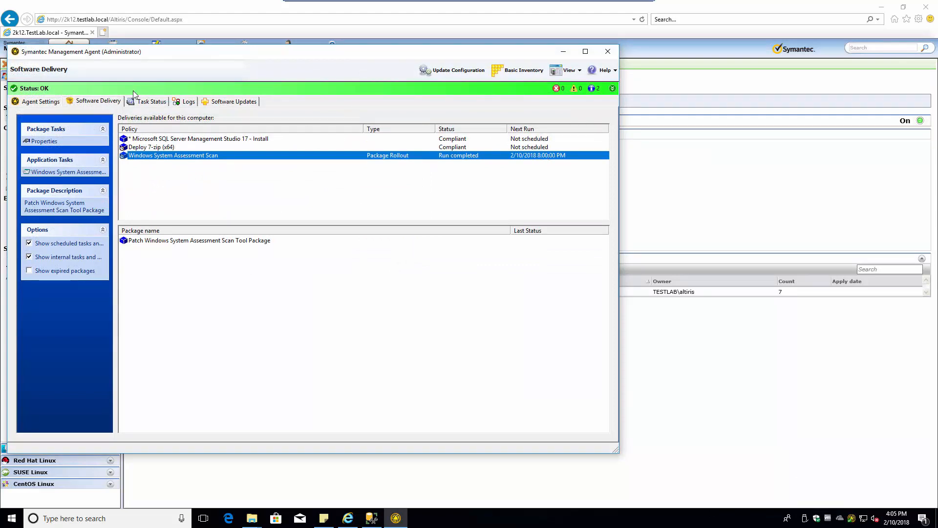
pyautogui.click(445, 72)
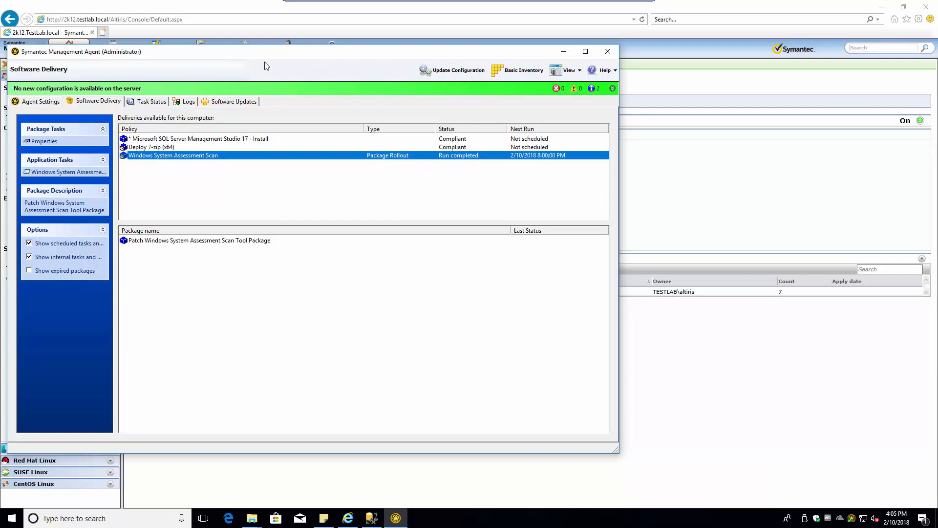
pyautogui.moveTo(263, 54); pyautogui.dragTo(510, 71)
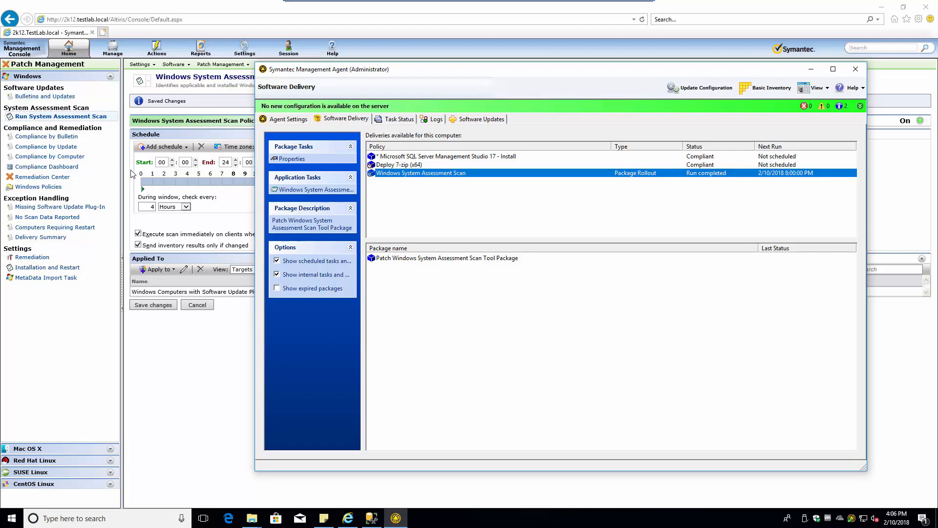
# Step: Return to the management console, search the jobs and tasks for "assess", and open the Run System Assessment Scan on Windows Computers task
pyautogui.click(126, 55)
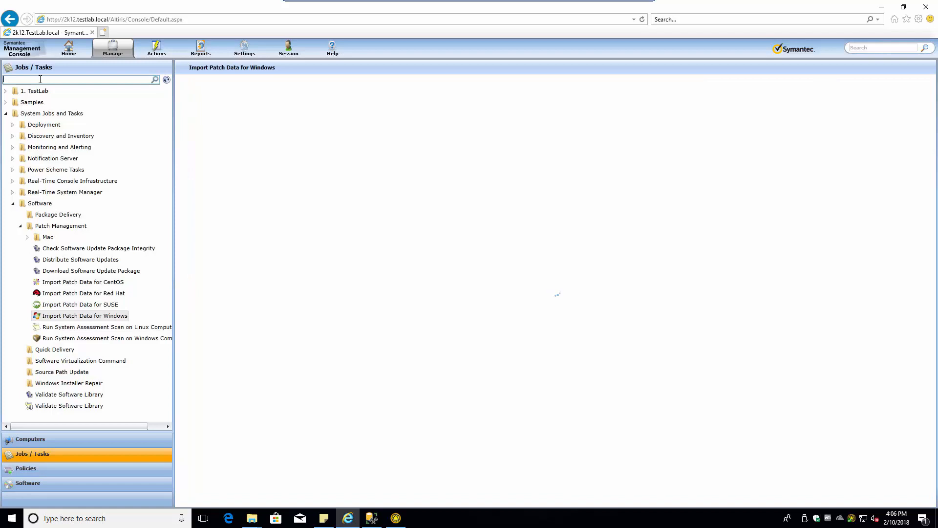
pyautogui.write('assess')
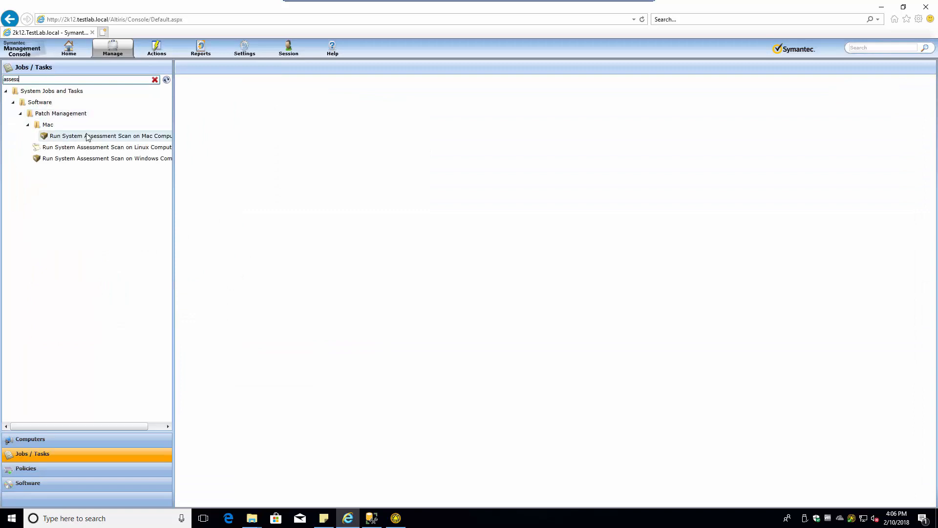
pyautogui.click(85, 161)
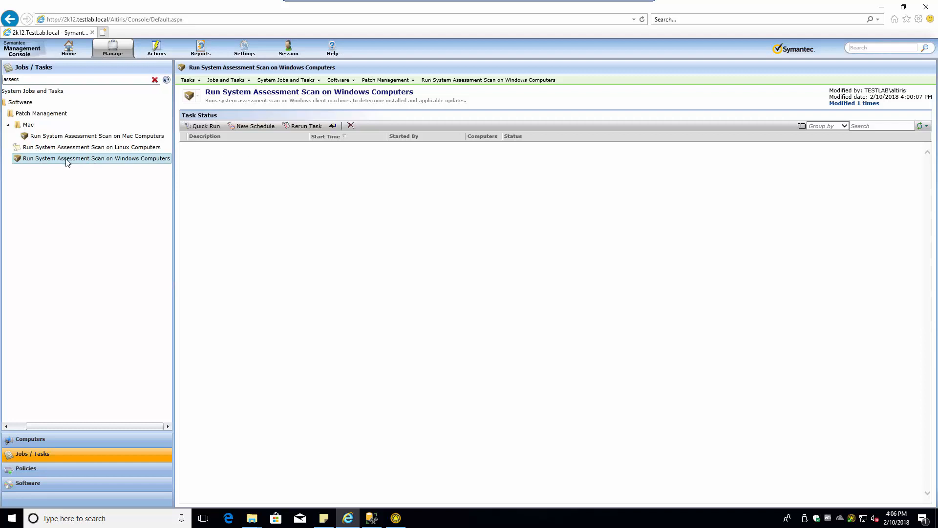
# Step: Clone the Run System Assessment Scan on Windows Computers task as "Run System Assessment Scan on TestLab"
pyautogui.moveTo(31, 427); pyautogui.dragTo(8, 429)
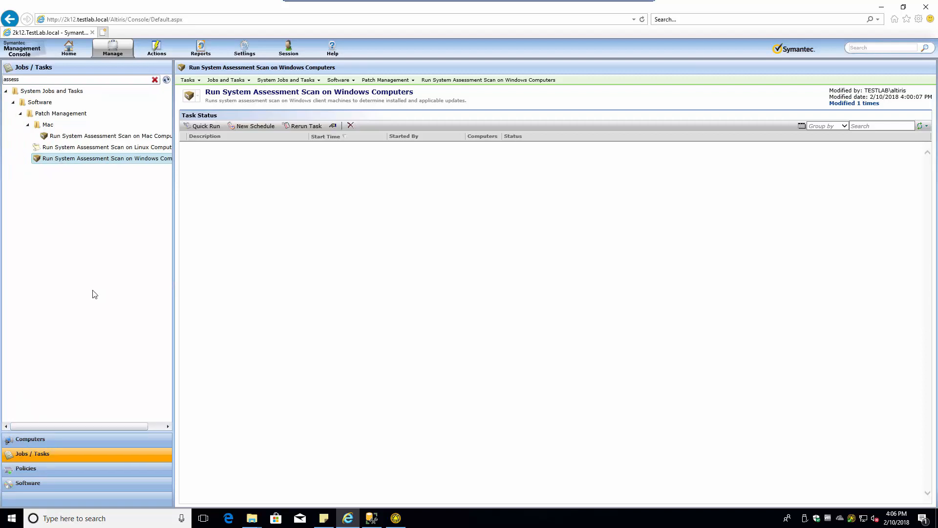
pyautogui.rightClick(58, 158)
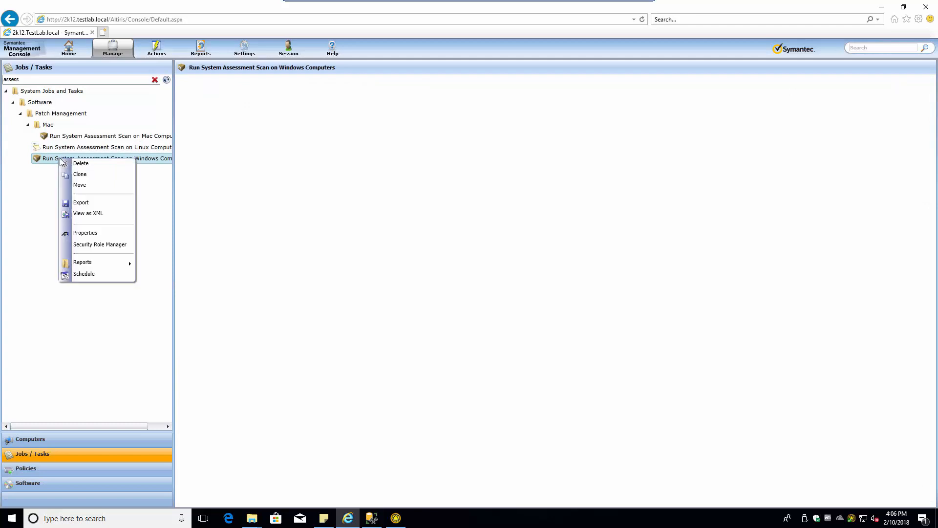
pyautogui.click(82, 176)
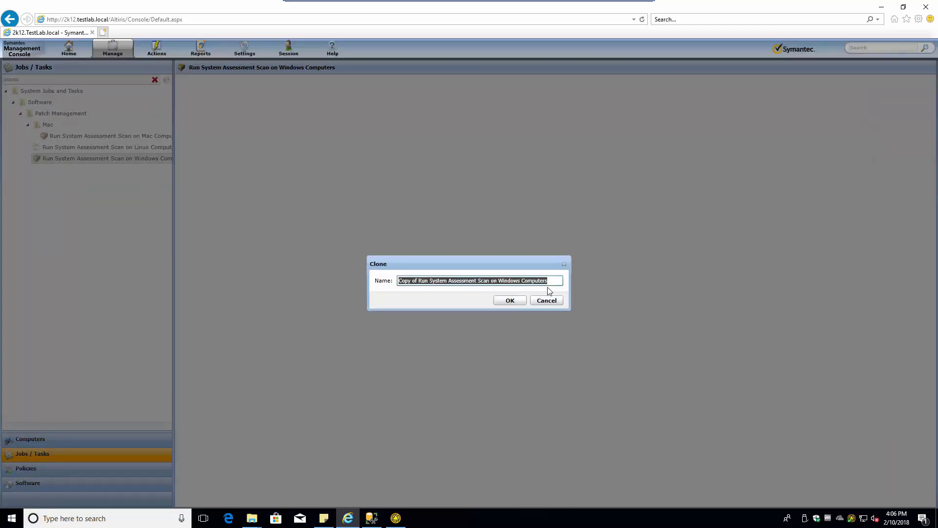
pyautogui.moveTo(418, 284); pyautogui.dragTo(378, 287)
pyautogui.press('BackSpace')
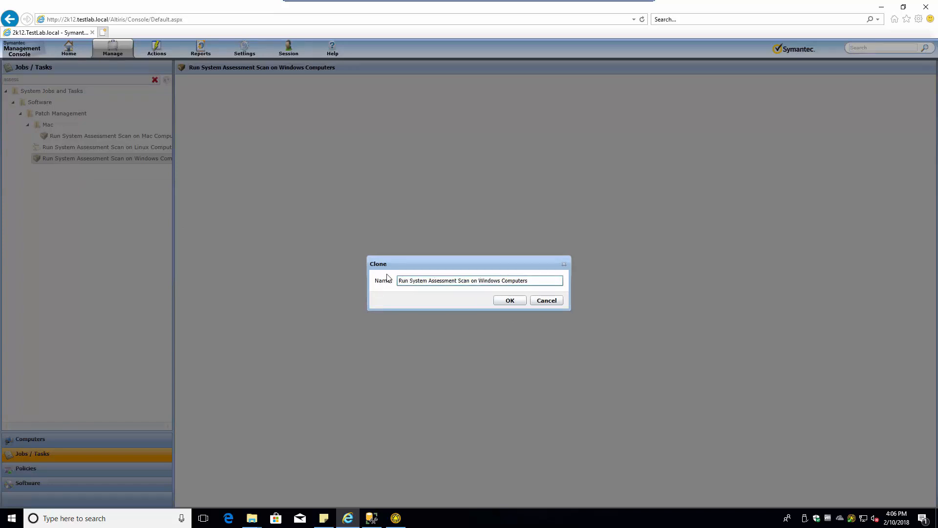
pyautogui.hotkey('ctrl', 'BackSpace')
pyautogui.hotkey('ctrl', 'BackSpace')
pyautogui.write('TestLab')
pyautogui.click(509, 300)
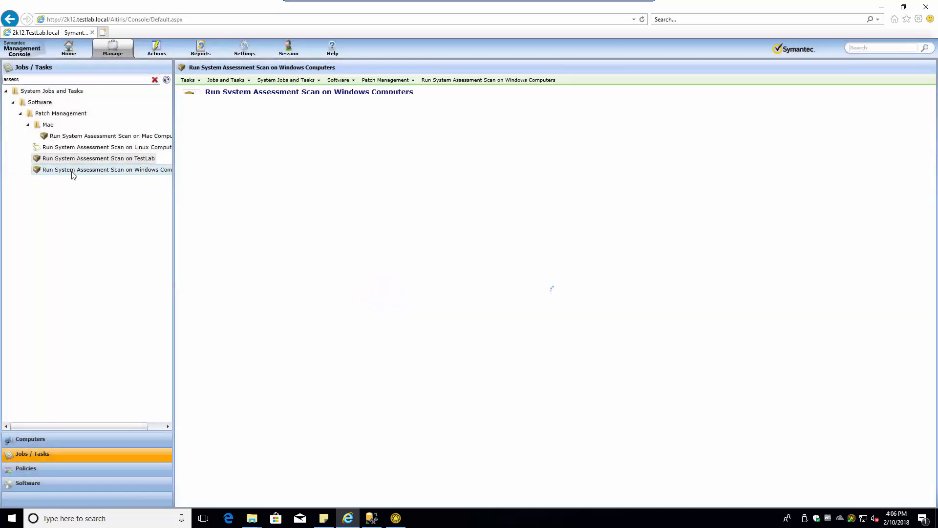
# Step: Move the Run System Assessment Scan on TestLab task into the 1. TestLab folder and clear the task search
pyautogui.click(73, 160)
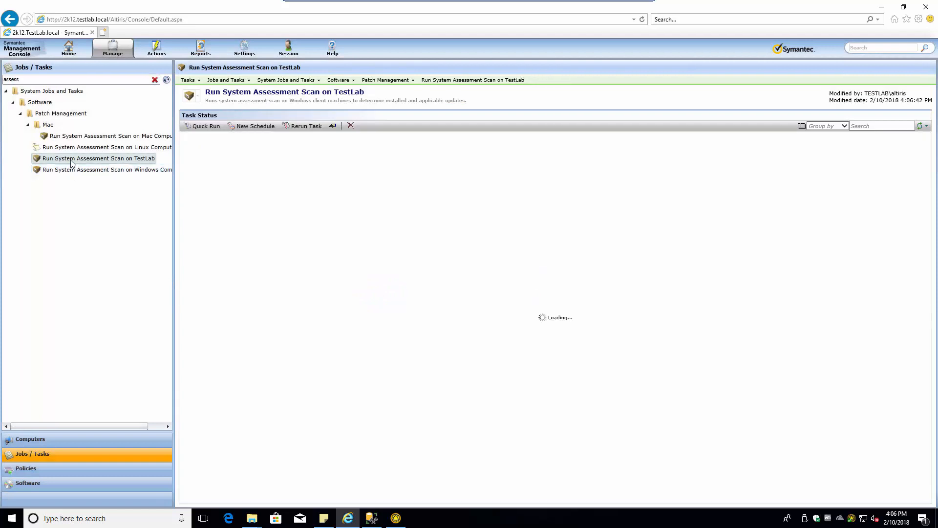
pyautogui.rightClick(72, 161)
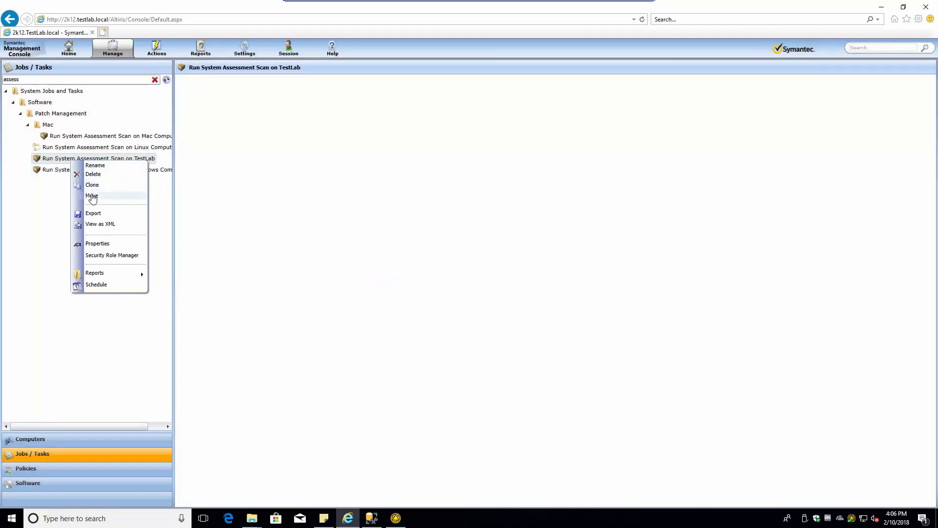
pyautogui.click(92, 196)
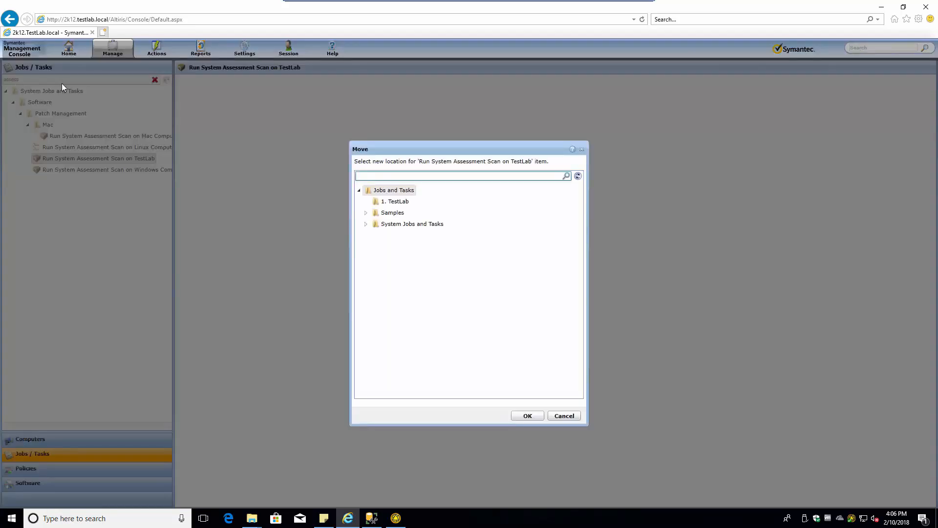
pyautogui.click(393, 202)
pyautogui.click(526, 416)
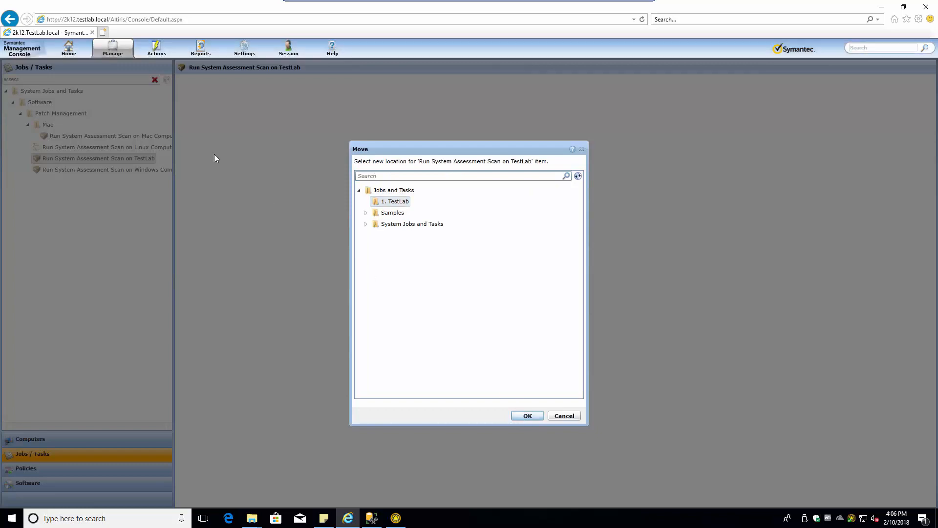
pyautogui.click(154, 79)
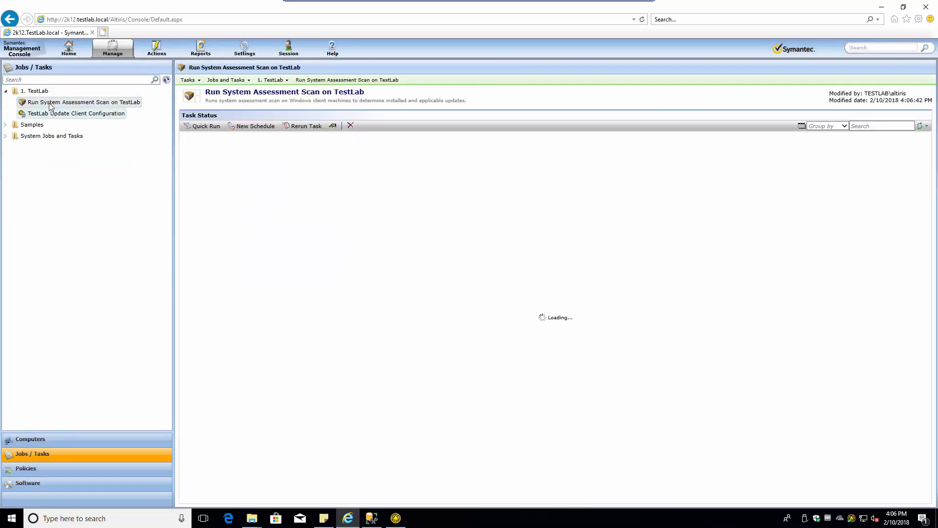
# Step: Schedule the TestLab assessment scan to run now on all available computers, and open the run's details
pyautogui.click(259, 127)
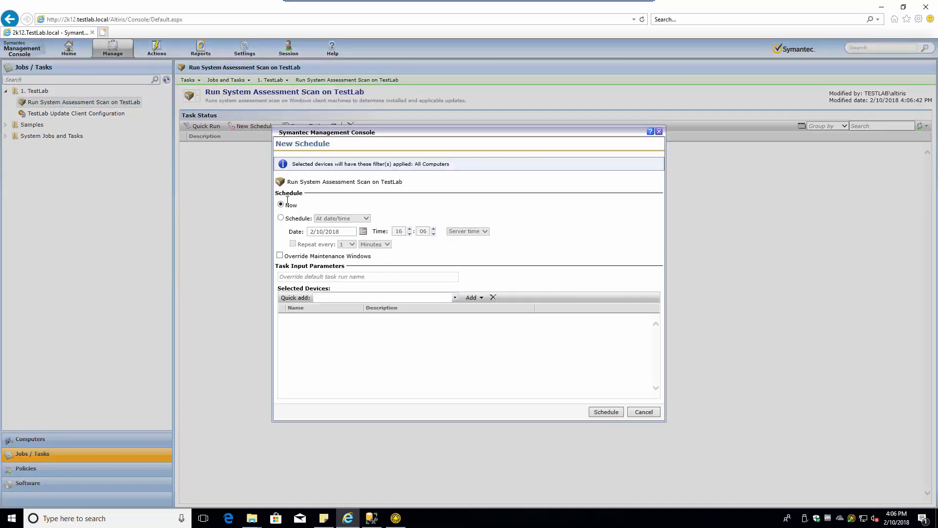
pyautogui.click(473, 300)
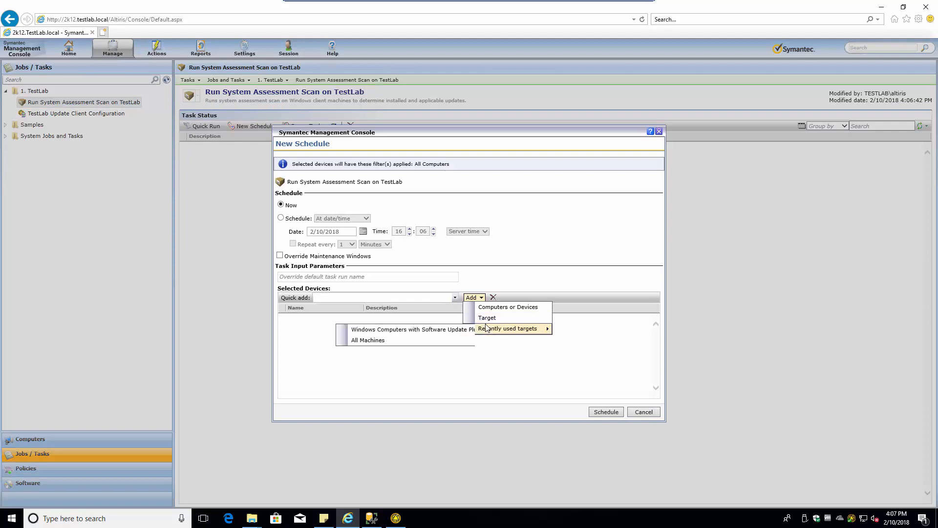
pyautogui.click(507, 308)
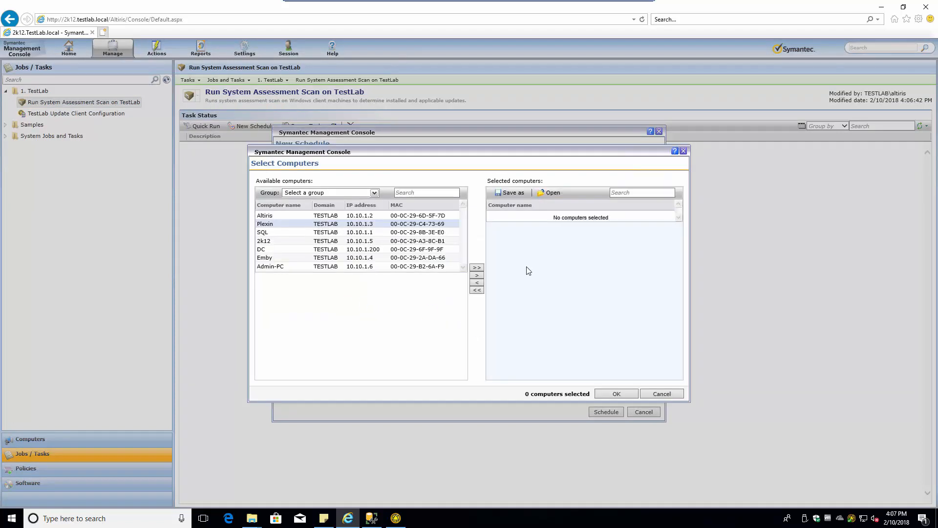
pyautogui.click(270, 218)
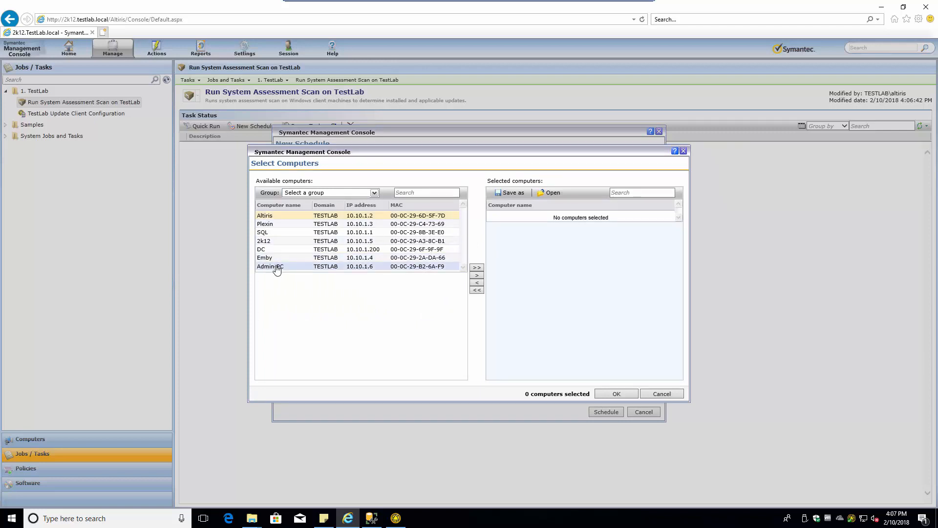
pyautogui.hotkey('ctrl', 'a')
pyautogui.click(477, 275)
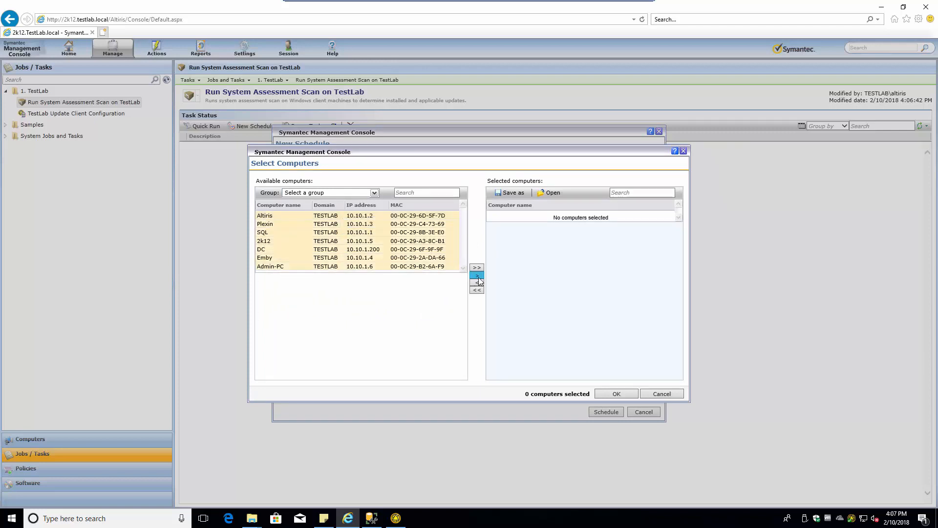
pyautogui.click(625, 392)
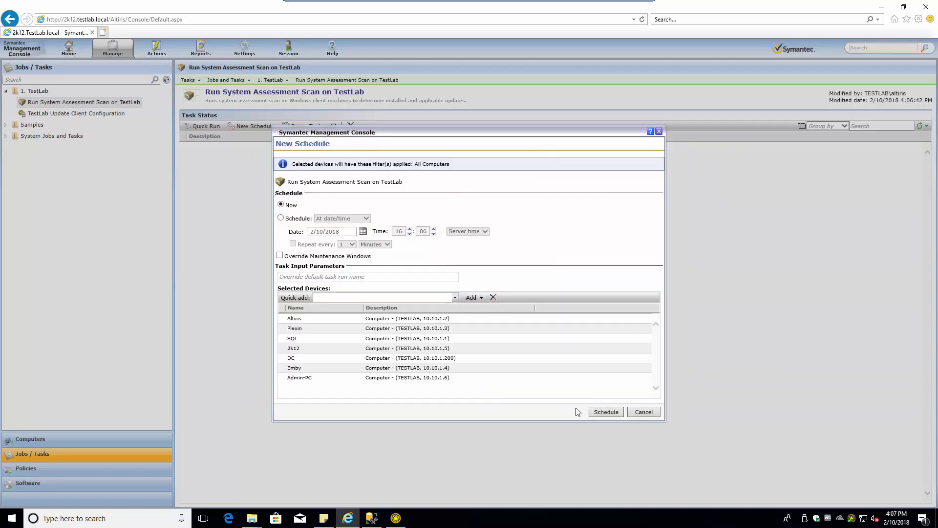
pyautogui.click(606, 412)
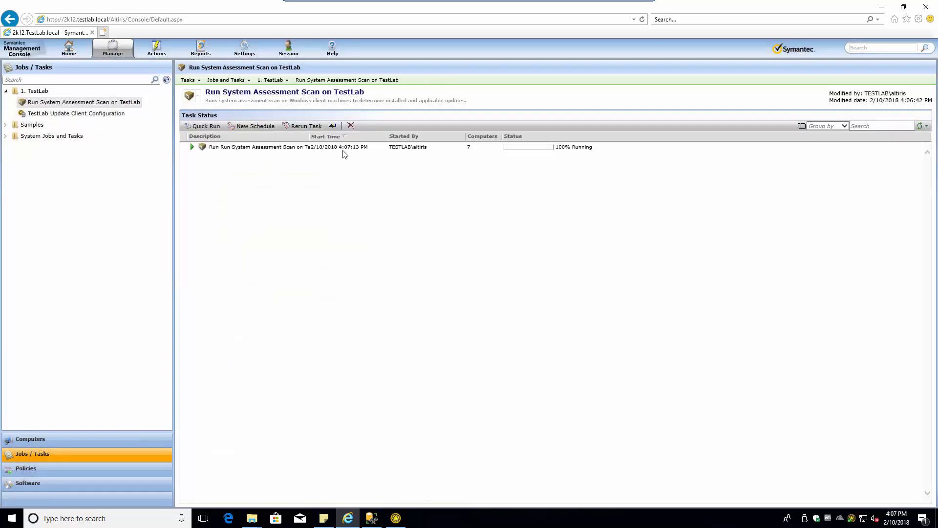
pyautogui.click(343, 150)
pyautogui.click(333, 127)
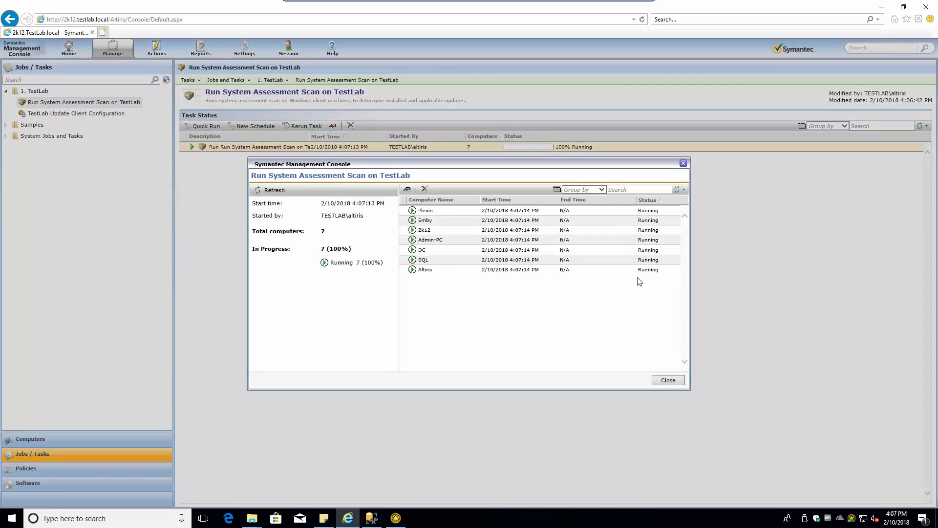
# Step: Switch to the Symantec Management Agent, open Task Manager alongside it, and examine the agent's task status and task history
pyautogui.click(395, 518)
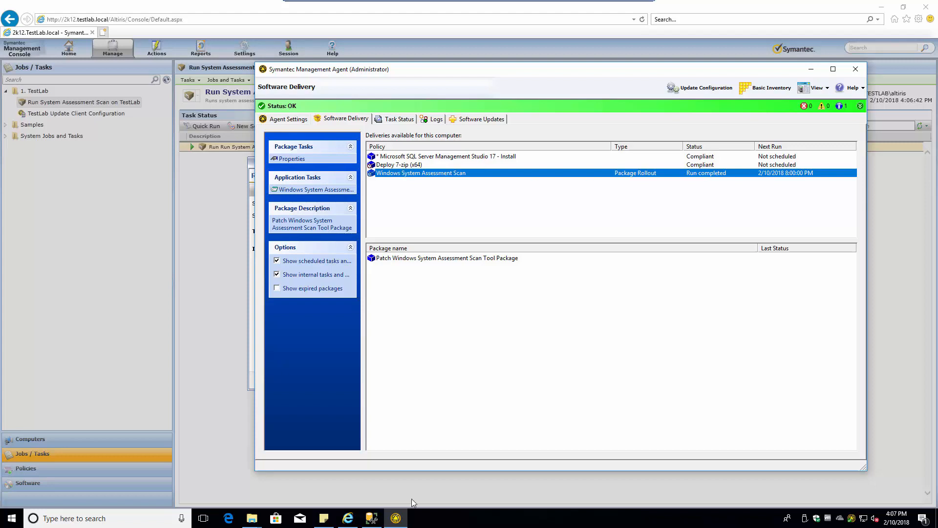
pyautogui.rightClick(469, 523)
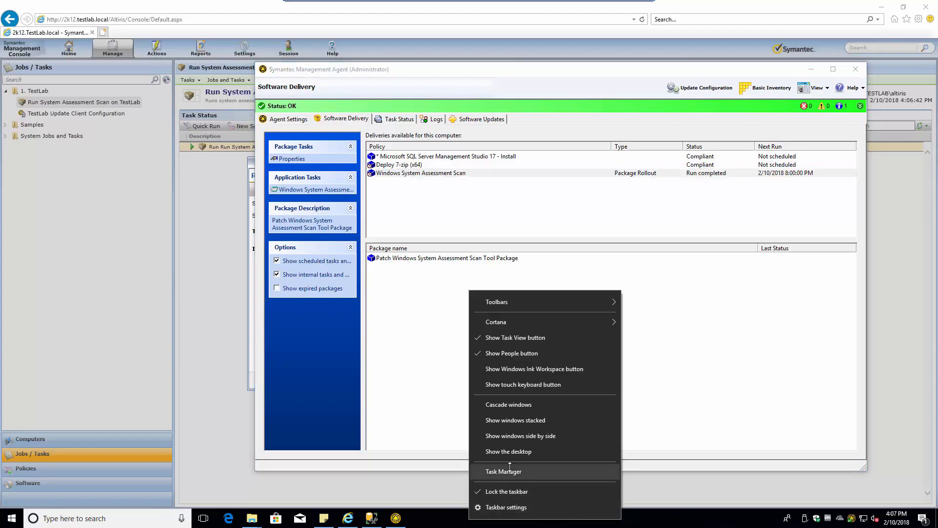
pyautogui.click(515, 473)
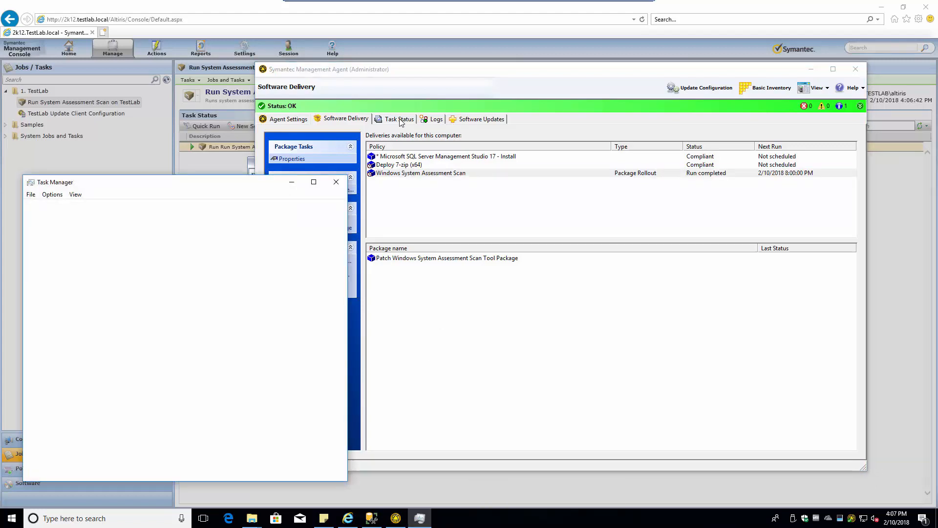
pyautogui.click(399, 119)
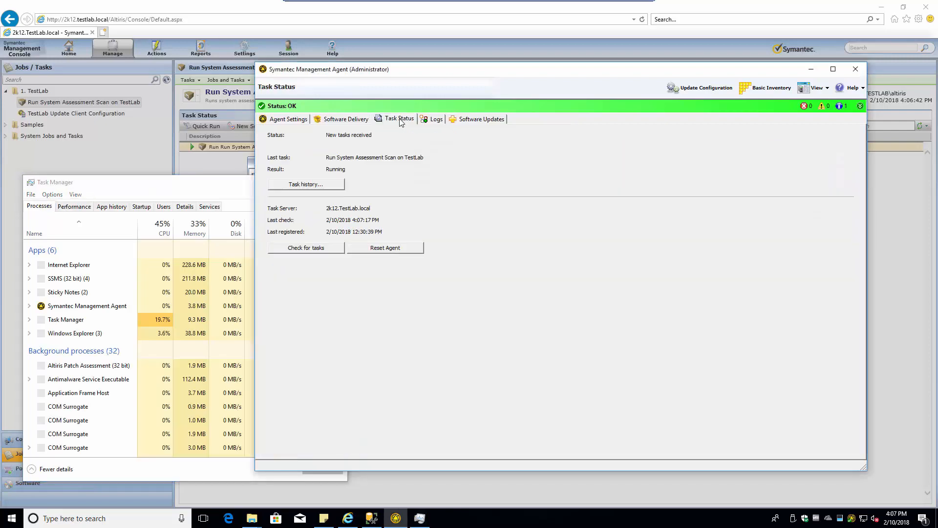
pyautogui.click(306, 184)
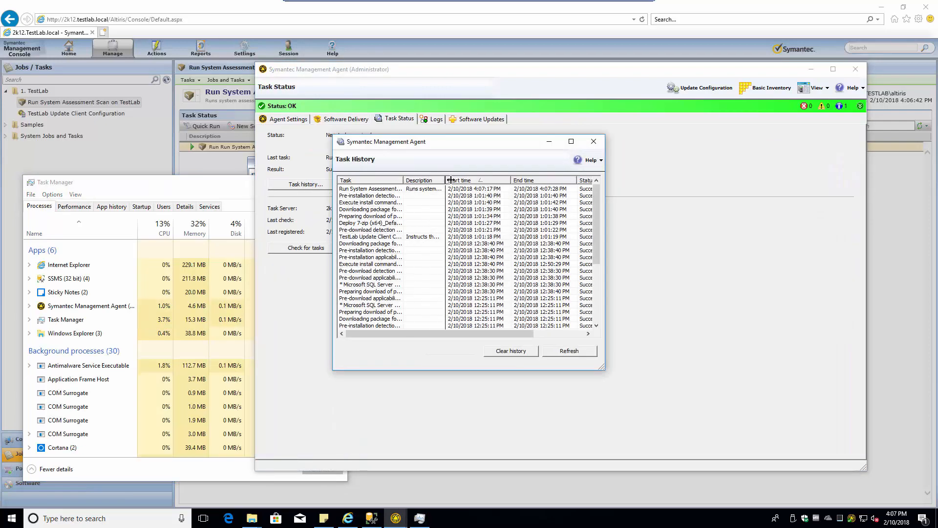
# Step: Widen the Task History window and its columns, examine the Run System Assessment Scan on TestLab entry, and close the history
pyautogui.moveTo(451, 179); pyautogui.dragTo(540, 180)
pyautogui.click(495, 190)
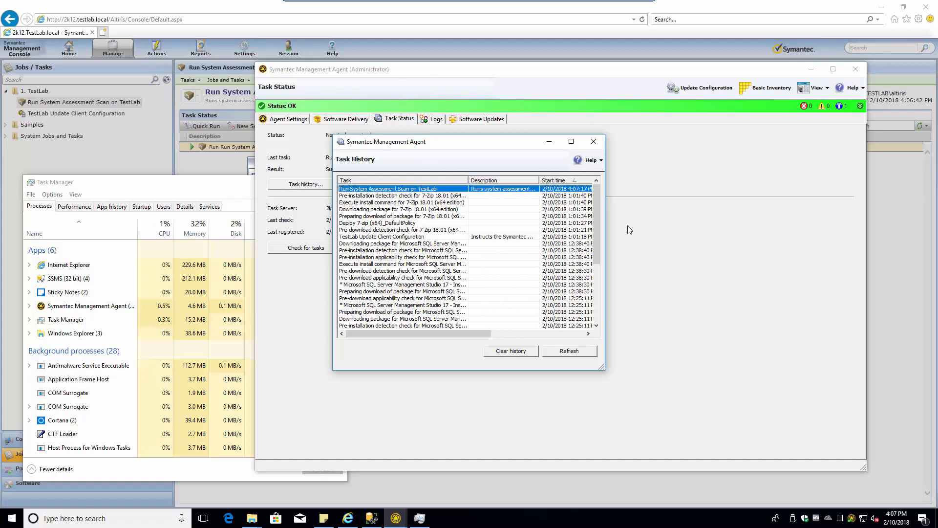
pyautogui.moveTo(604, 229); pyautogui.dragTo(874, 225)
pyautogui.moveTo(540, 180); pyautogui.dragTo(596, 181)
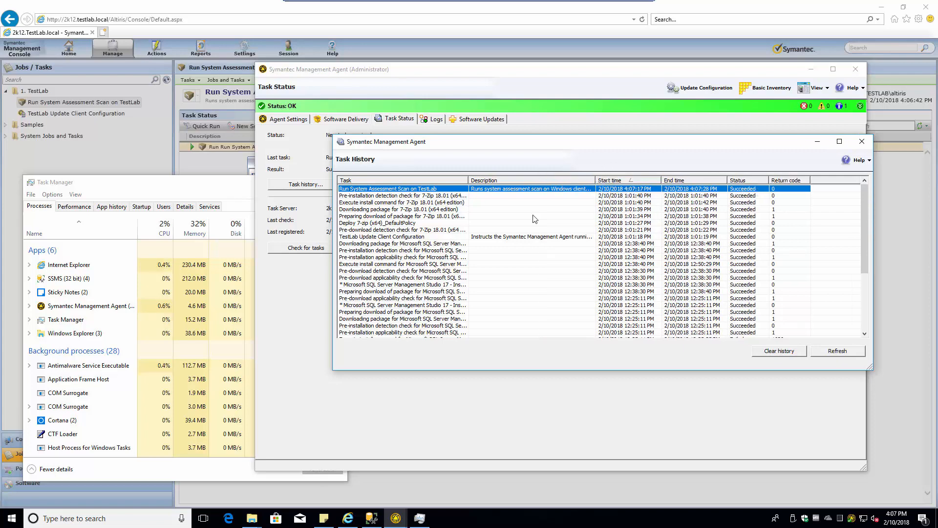
pyautogui.click(863, 142)
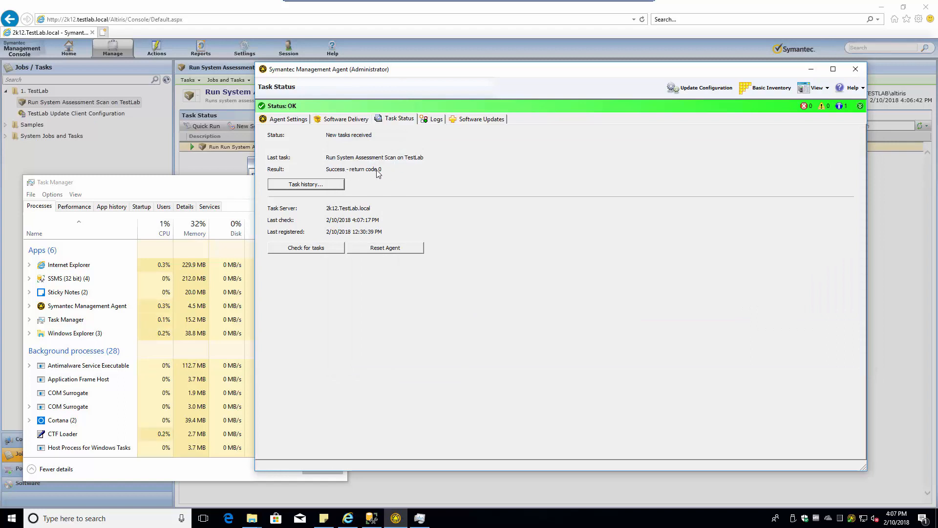
# Step: Check the agent's software updates list, and close the agent, Task Manager and the scan run's details
pyautogui.click(463, 120)
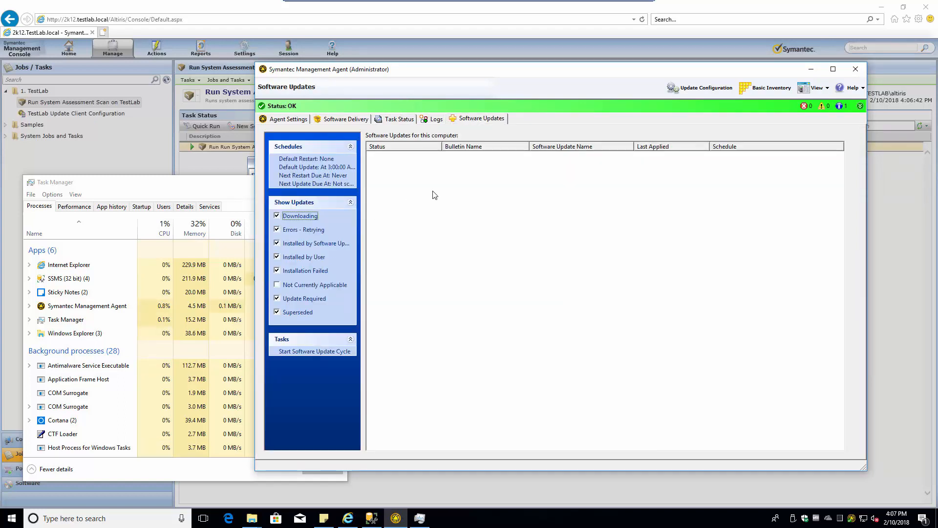
pyautogui.click(855, 69)
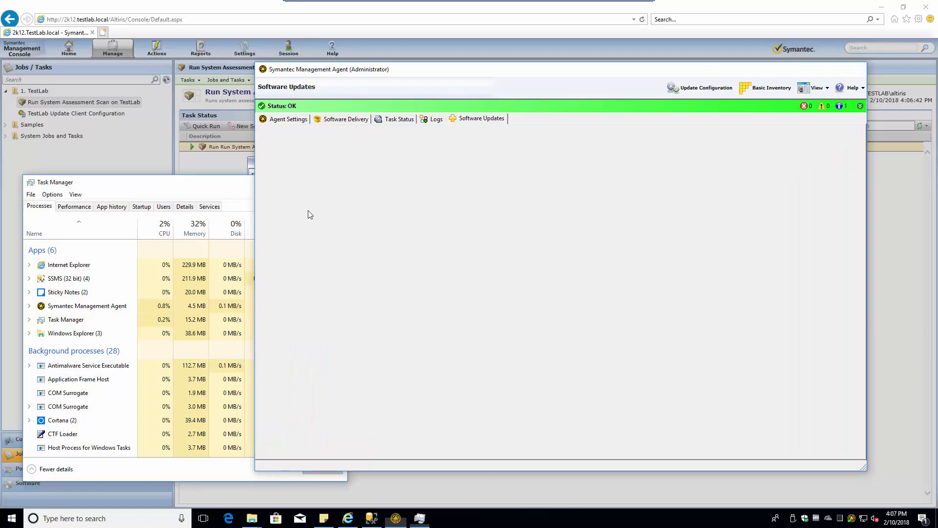
pyautogui.click(334, 184)
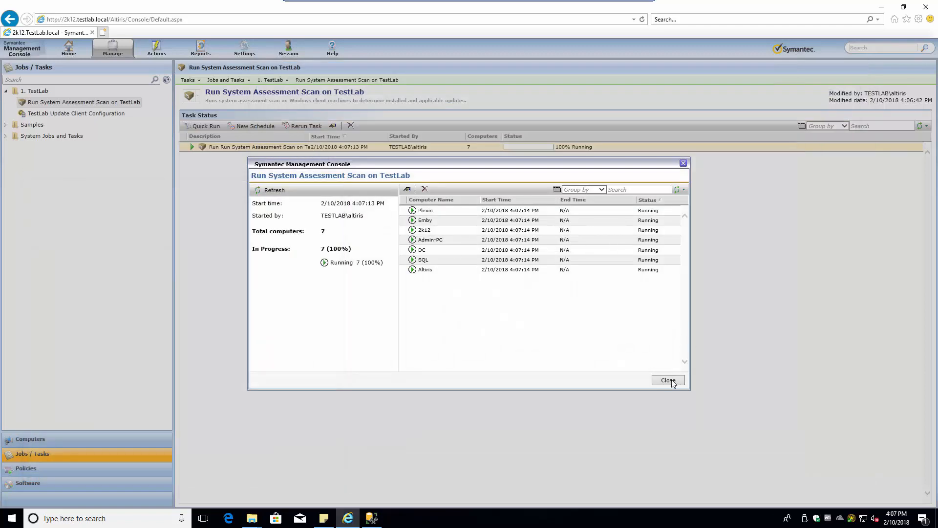
pyautogui.click(669, 380)
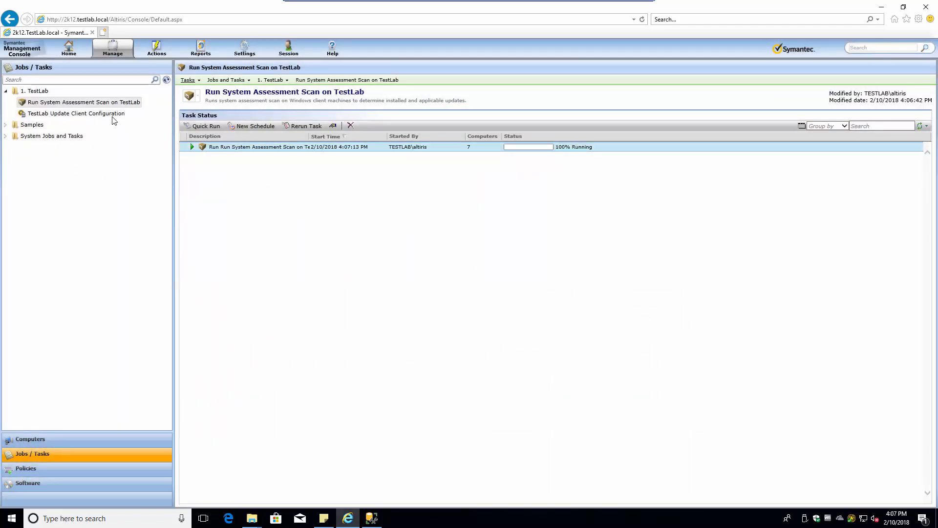
# Step: Open the Windows Compliance by Bulletin report from the Patch Management compliance reports under Software
pyautogui.click(201, 48)
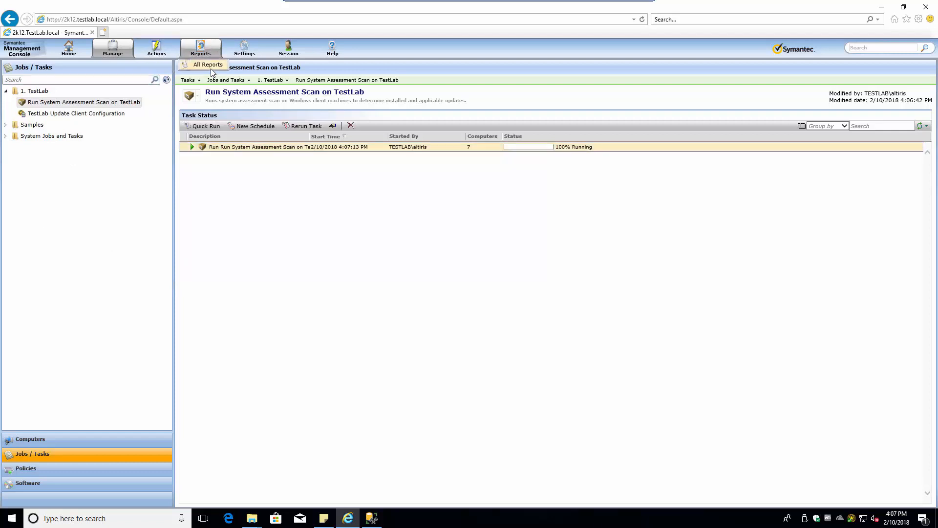
pyautogui.click(212, 66)
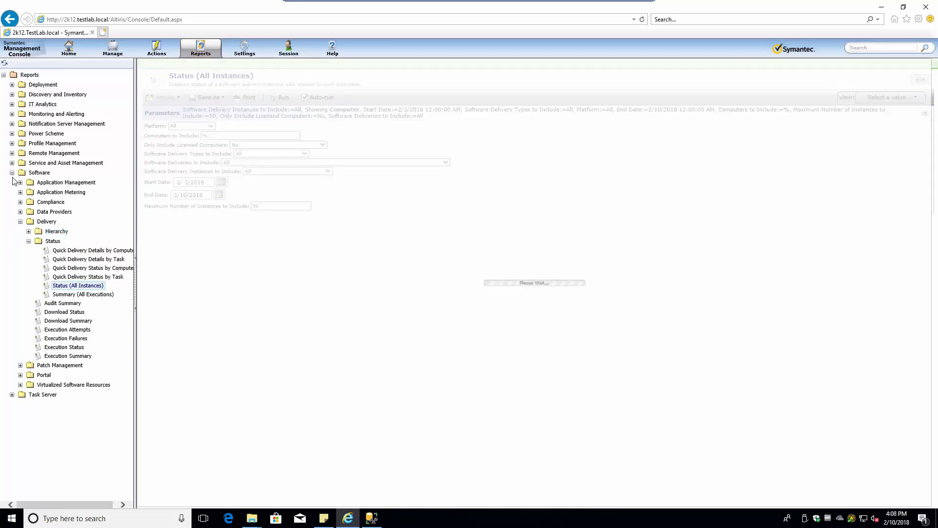
pyautogui.click(20, 221)
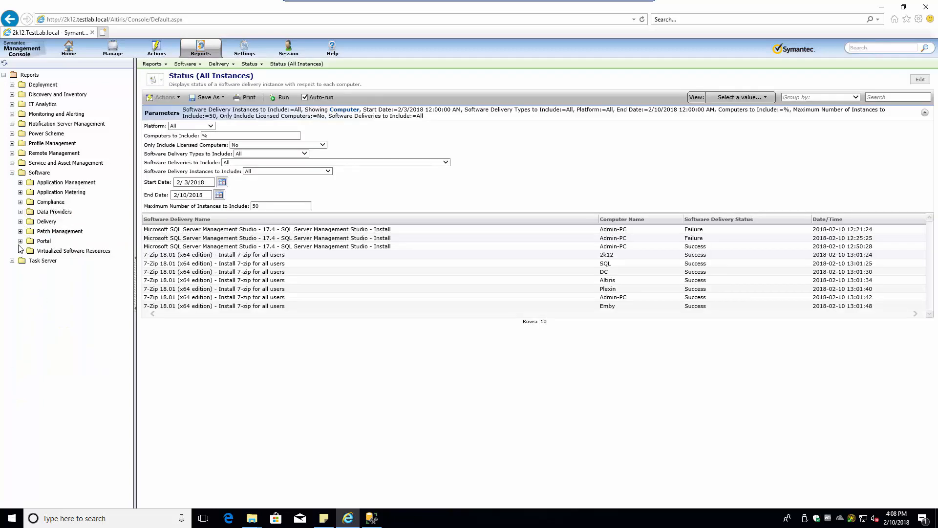
pyautogui.click(20, 232)
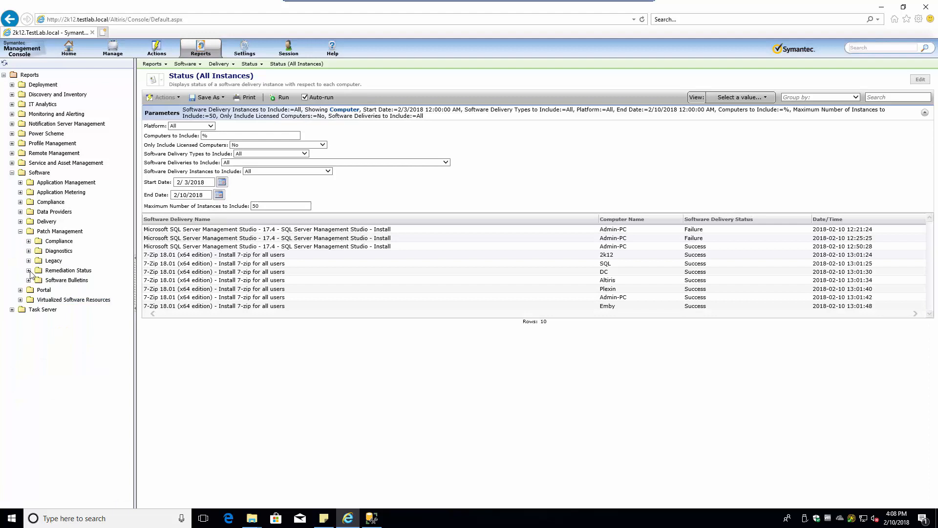
pyautogui.click(29, 280)
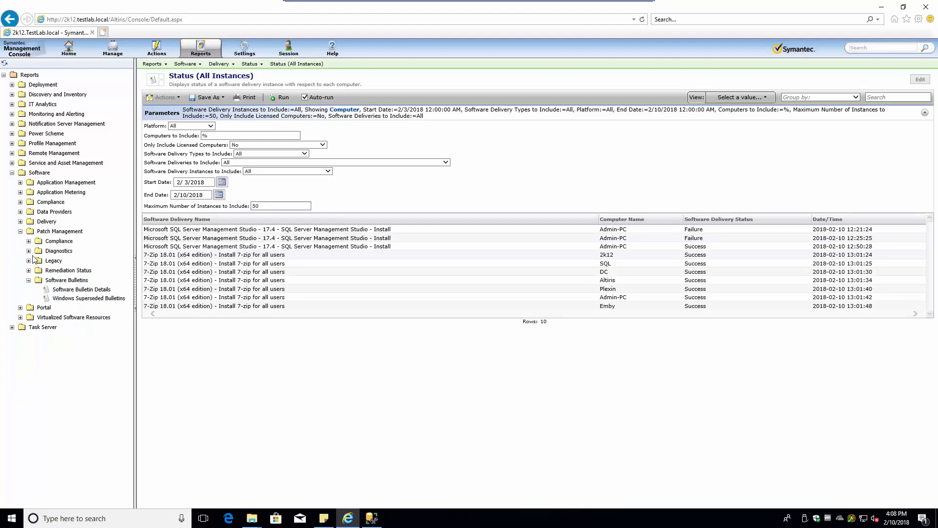
pyautogui.click(29, 241)
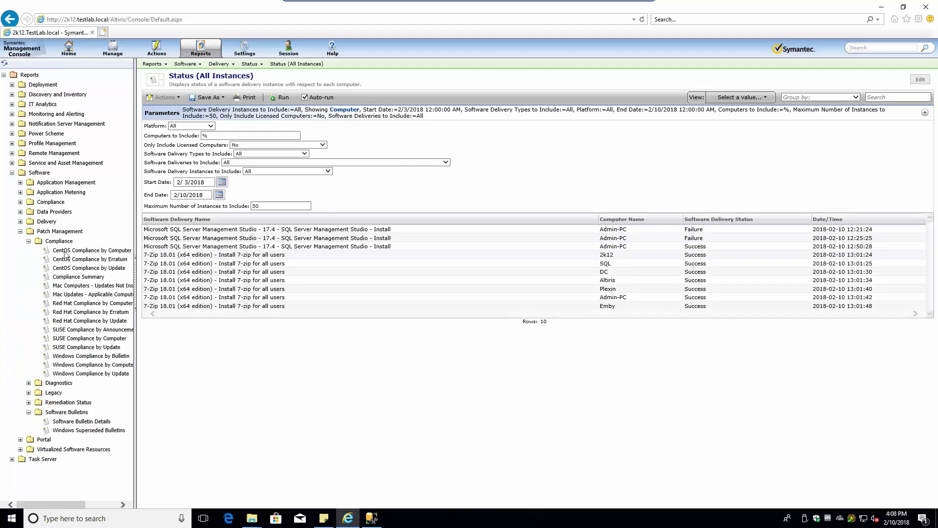
pyautogui.click(83, 357)
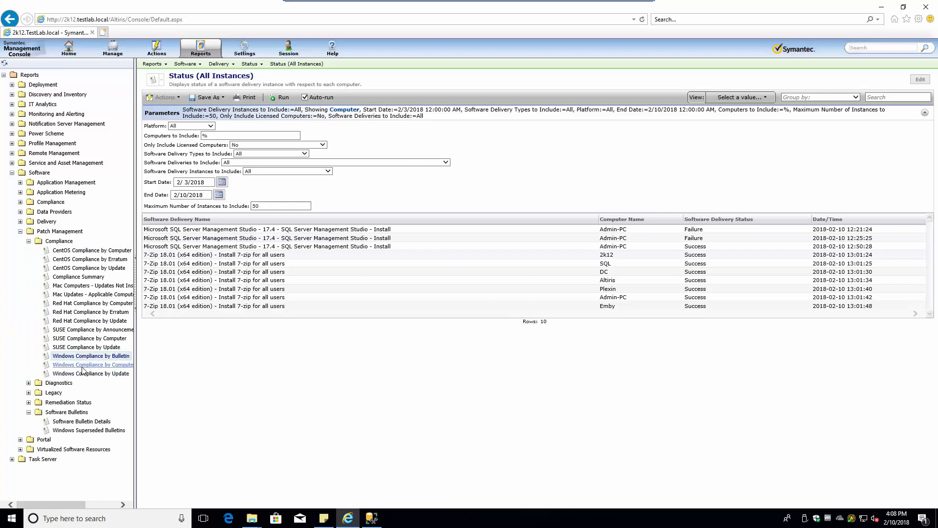
# Step: Open the Windows Compliance by Computer report and examine the compliance of each TestLab computer
pyautogui.moveTo(85, 370)
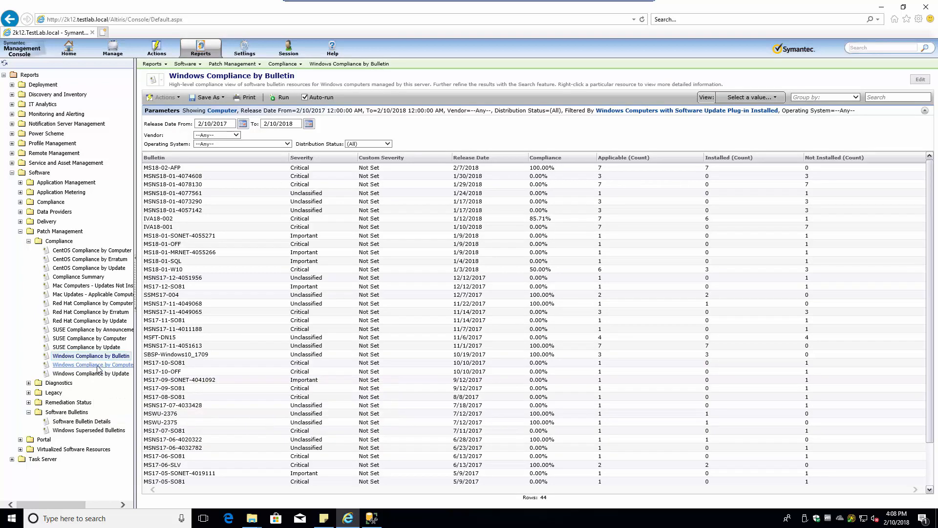
pyautogui.rightClick(98, 367)
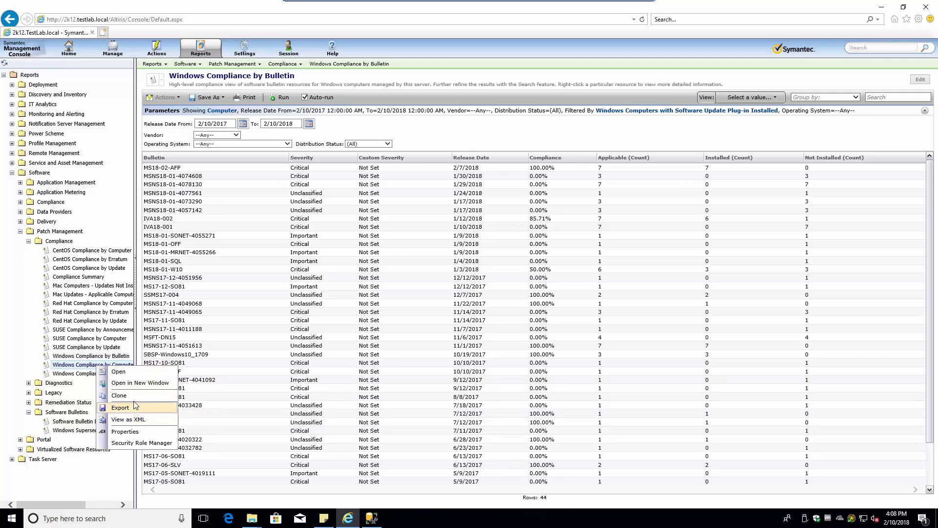
pyautogui.click(97, 365)
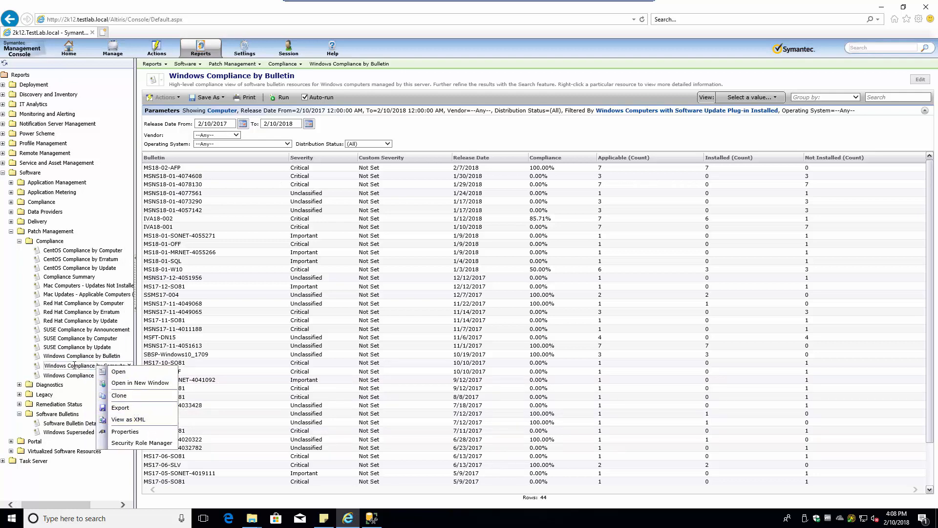
pyautogui.click(306, 316)
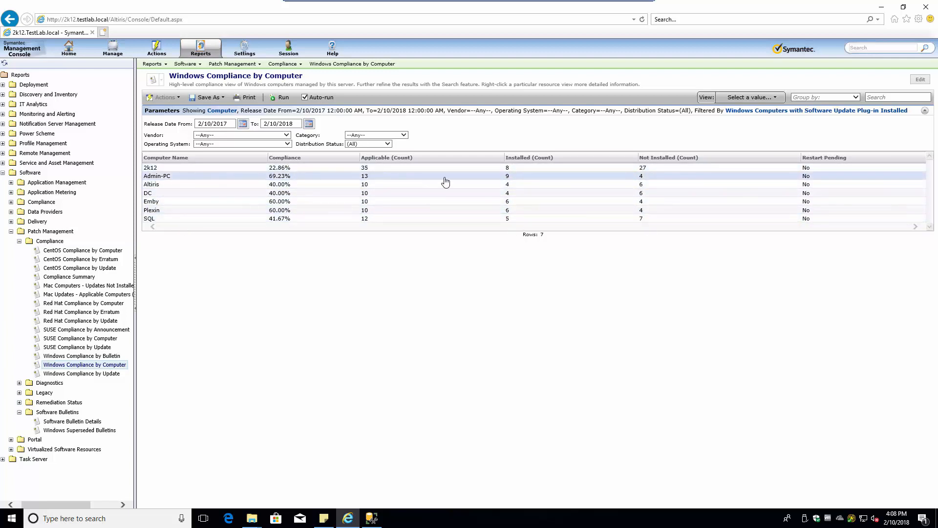
# Step: View the applicable updates for Admin-PC, examine bulletins IVA18-001 and IVA18-002, and close that report
pyautogui.rightClick(375, 181)
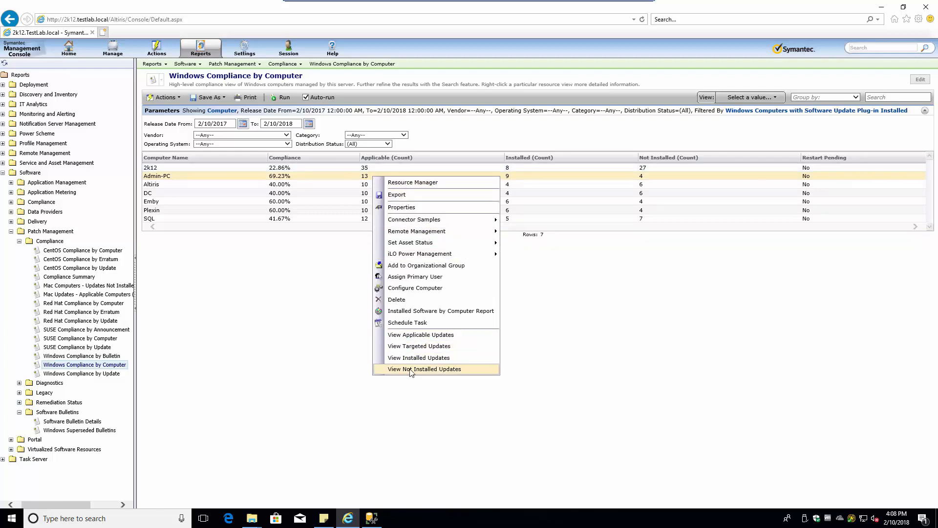
pyautogui.click(407, 336)
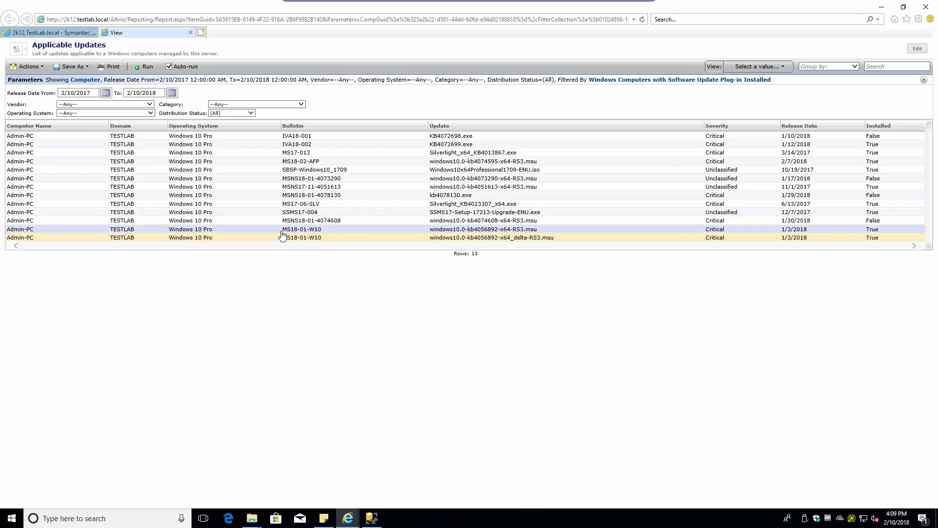
pyautogui.click(294, 137)
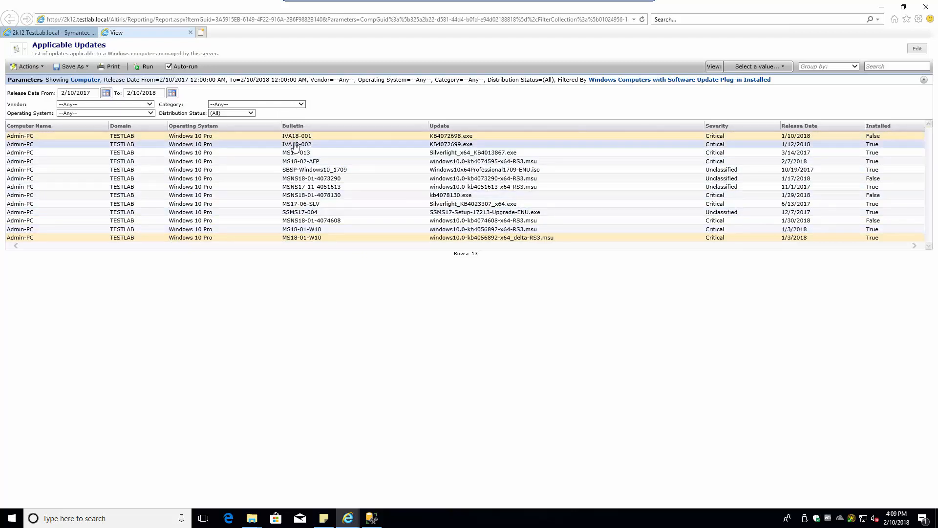
pyautogui.click(295, 146)
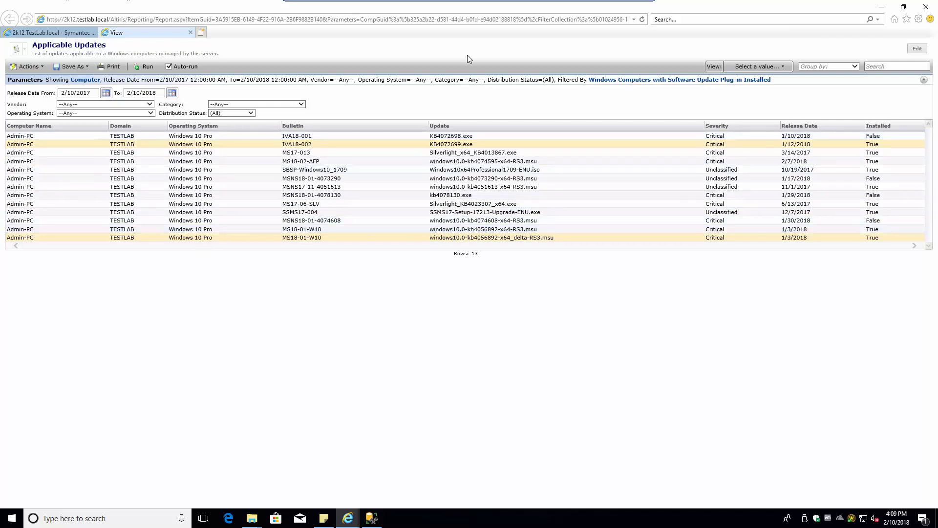
pyautogui.click(191, 33)
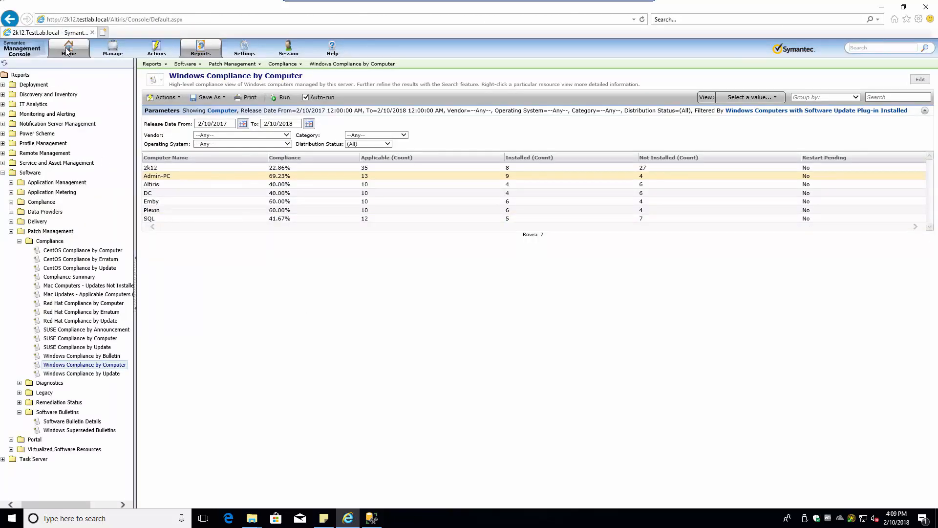
# Step: Open Bulletins and Updates in the Windows Patch Management home, sort by Applies To in descending order, and examine the bulletins
pyautogui.moveTo(67, 47)
pyautogui.click(80, 135)
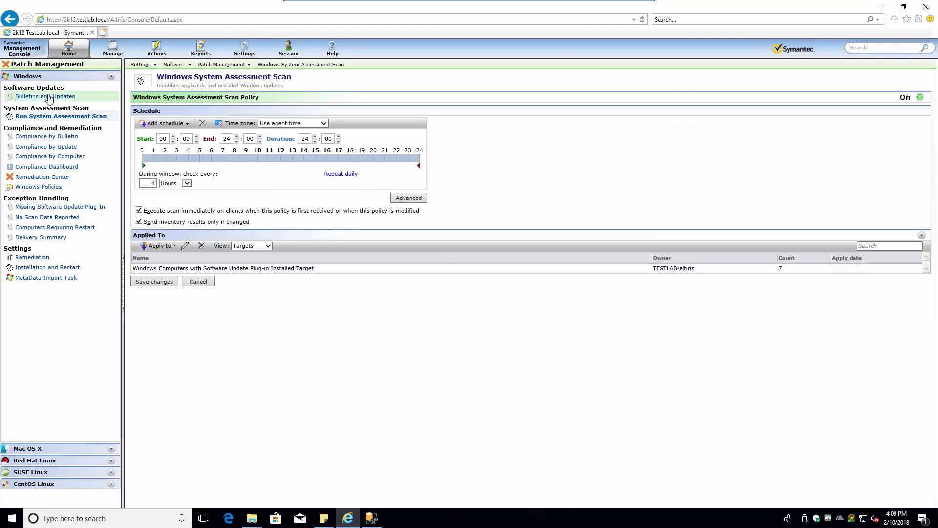
pyautogui.click(29, 96)
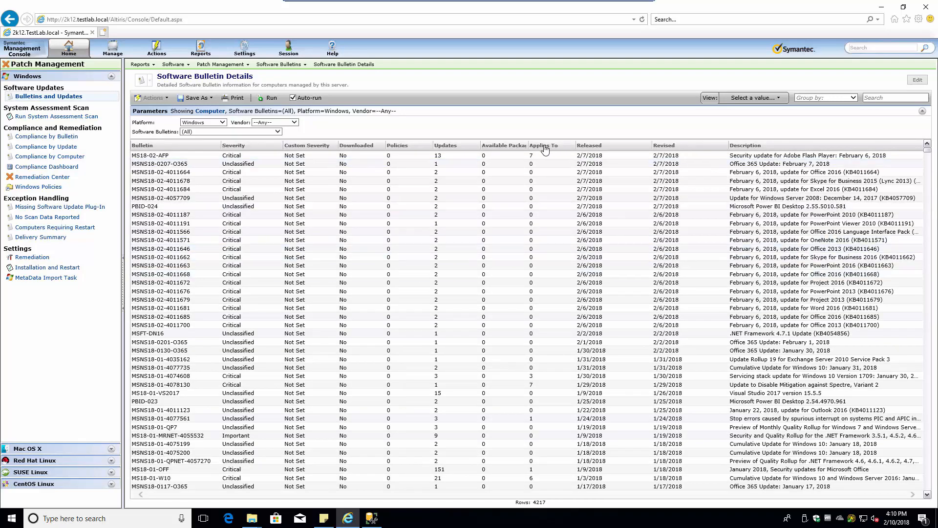
pyautogui.click(546, 148)
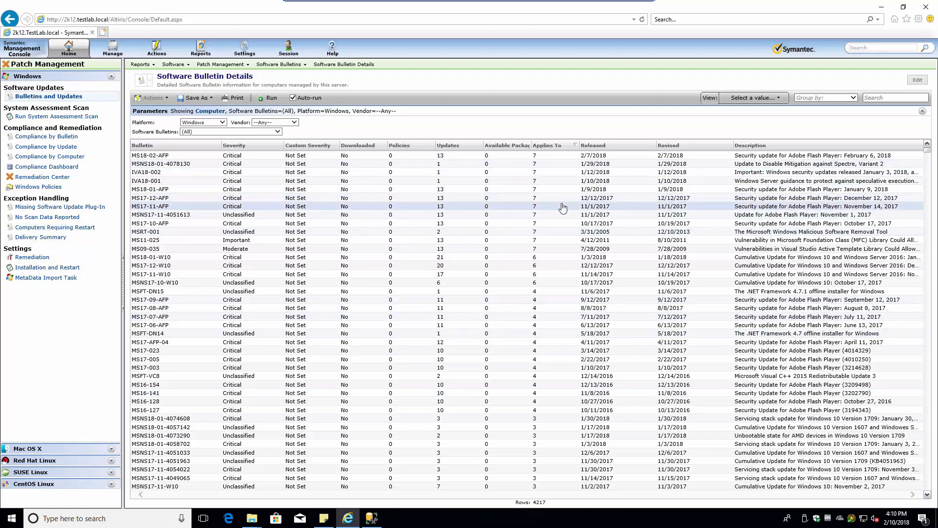
pyautogui.click(928, 478)
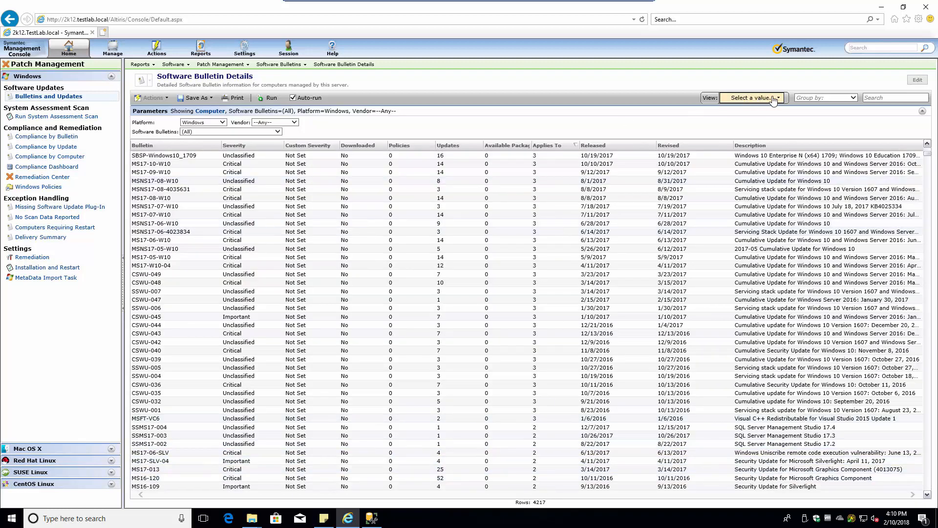
# Step: Check the view options, try grouping the software bulletins by Bulletin, and clear the grouping
pyautogui.click(777, 99)
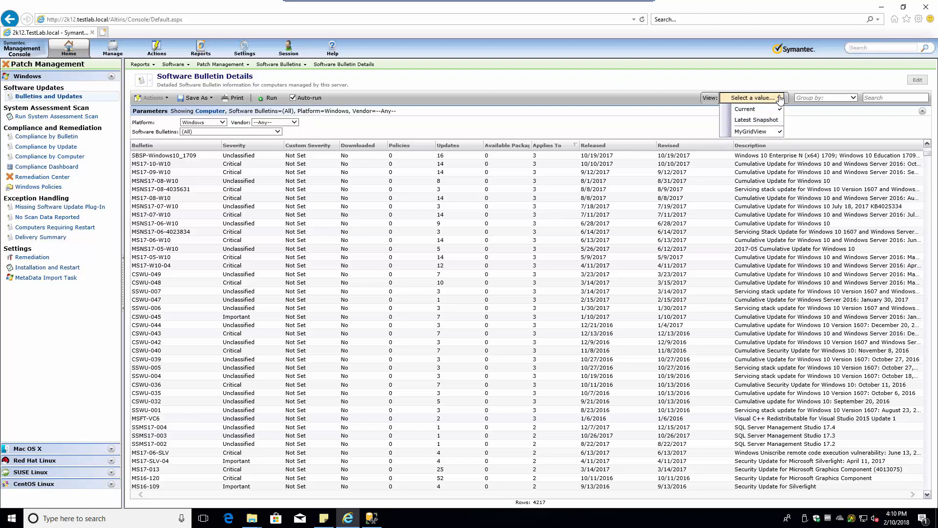
pyautogui.click(825, 99)
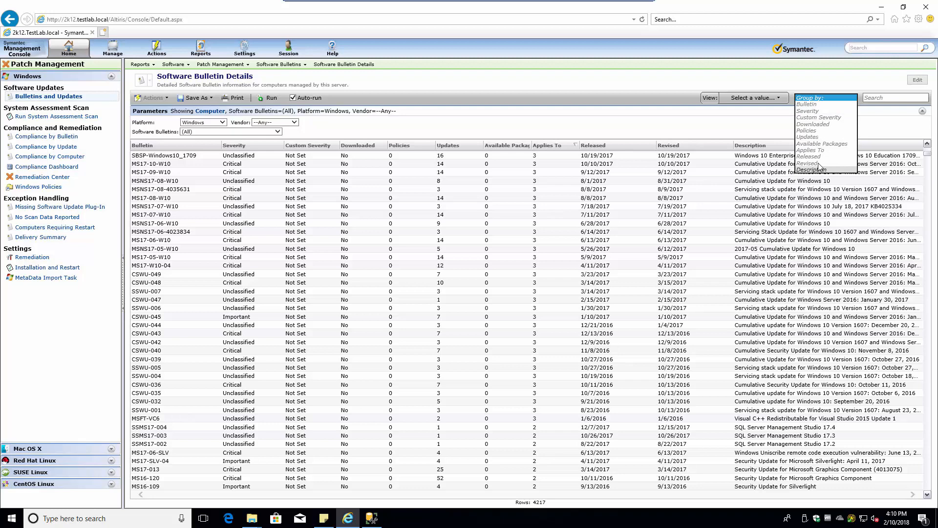
pyautogui.click(811, 106)
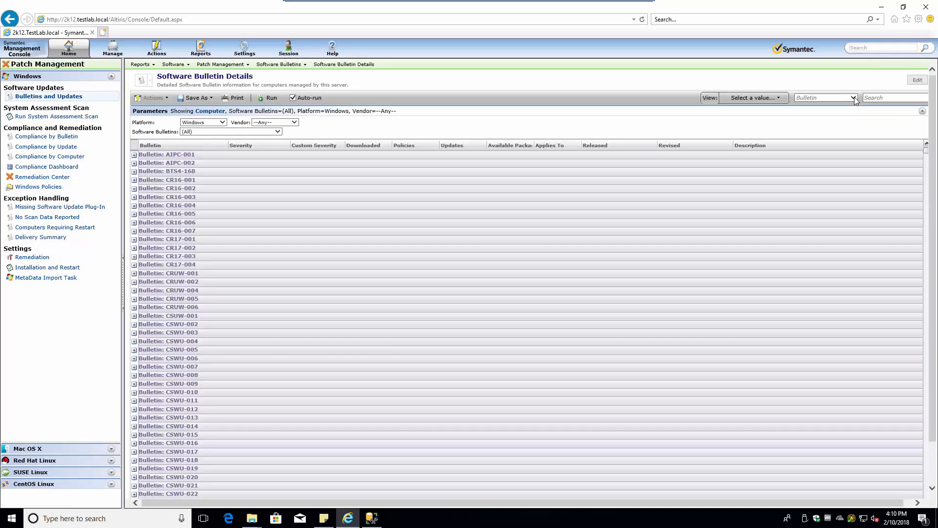
pyautogui.click(854, 98)
pyautogui.click(820, 90)
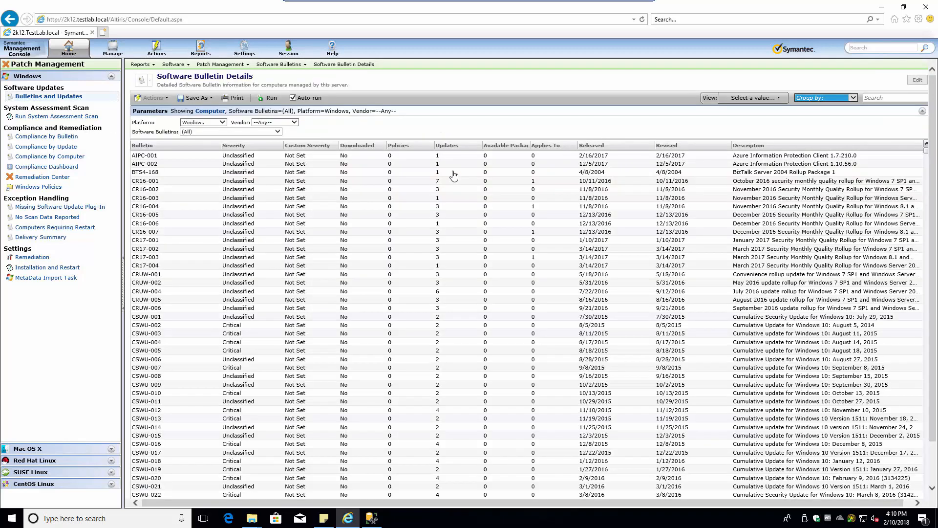
# Step: Sort the bulletins by descending Applies To, and narrow columns and hide the navigation pane to make room for the full descriptions
pyautogui.click(546, 151)
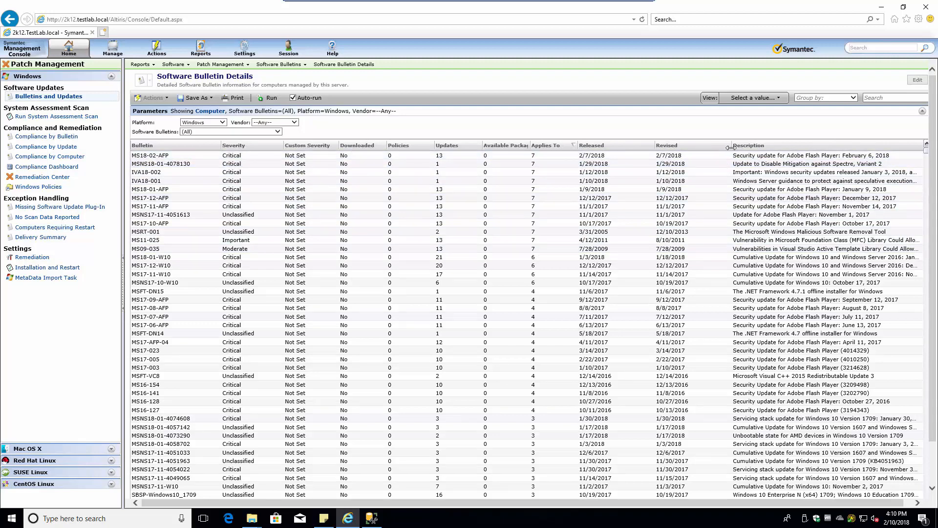
pyautogui.moveTo(692, 149); pyautogui.dragTo(692, 149)
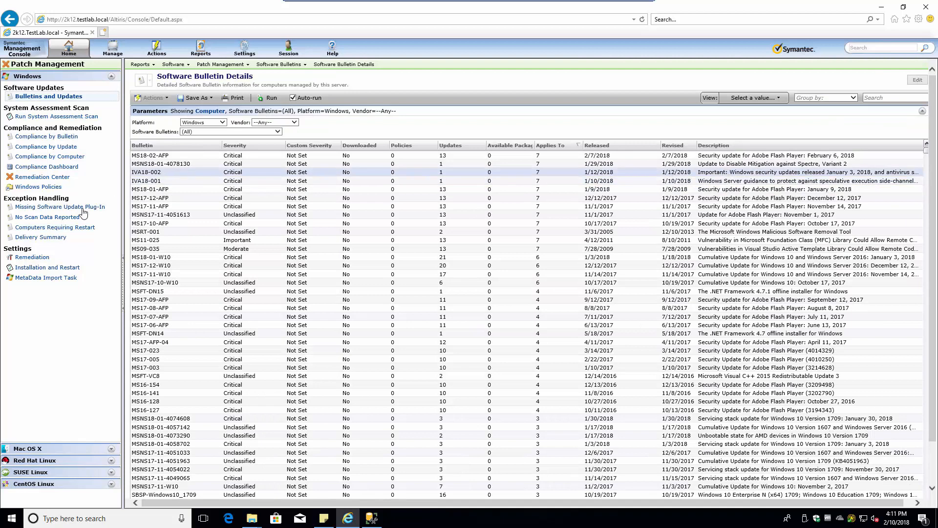
pyautogui.click(123, 300)
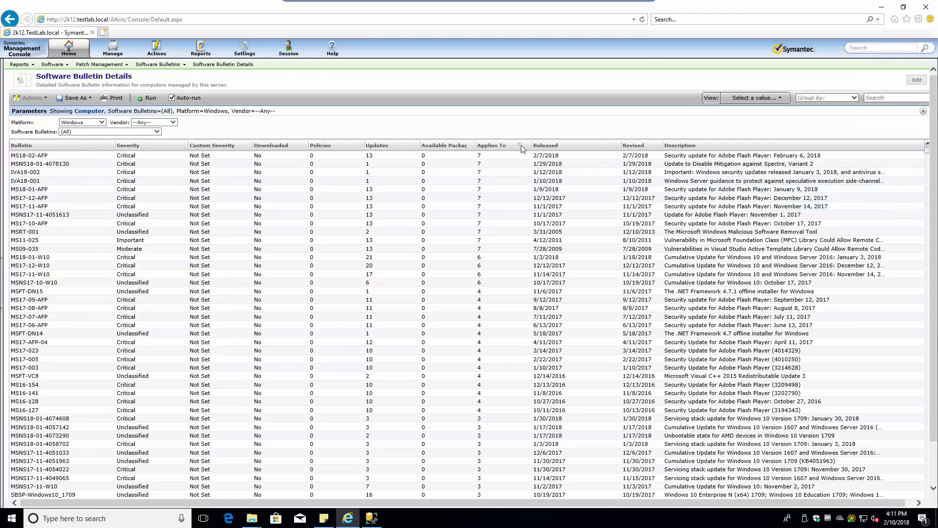
pyautogui.moveTo(531, 146); pyautogui.dragTo(514, 146)
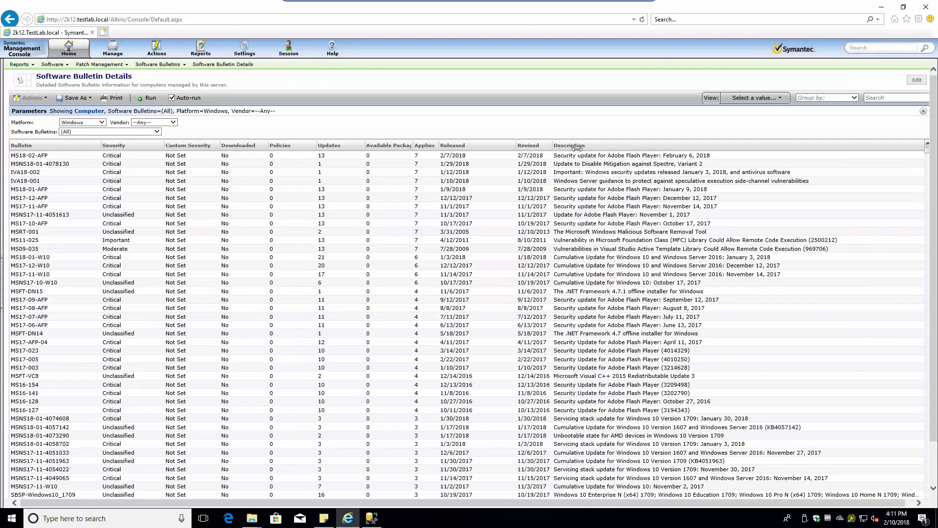
# Step: Narrow the Released column and examine the descriptions of the bulletins with the highest Applies To values
pyautogui.moveTo(516, 145); pyautogui.dragTo(479, 151)
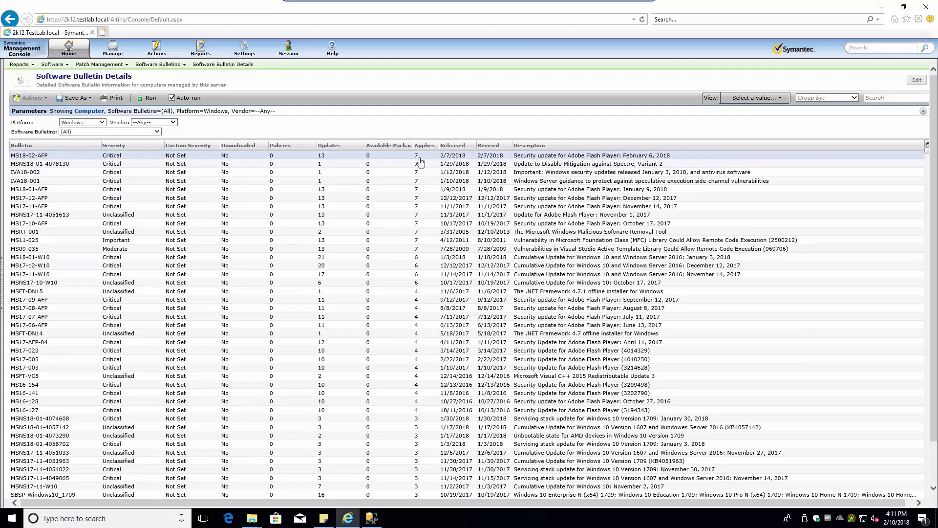
pyautogui.click(628, 165)
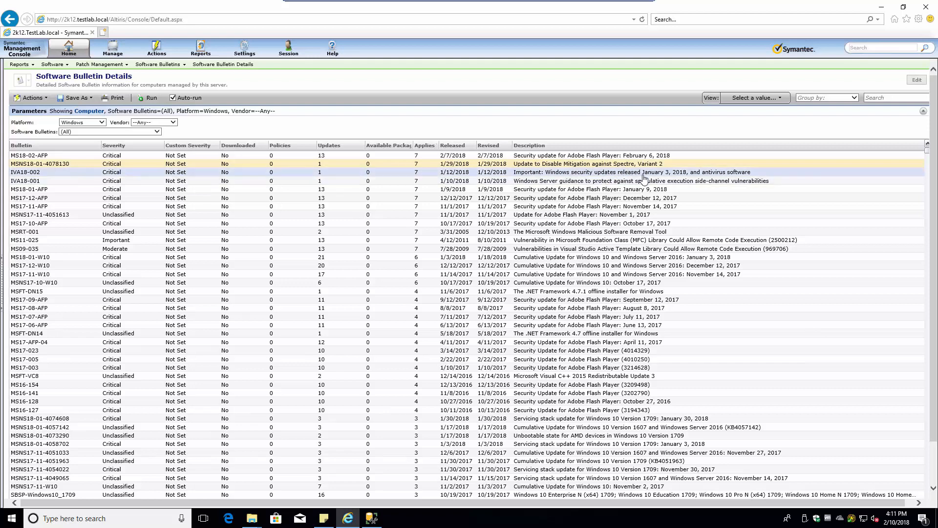
pyautogui.click(710, 173)
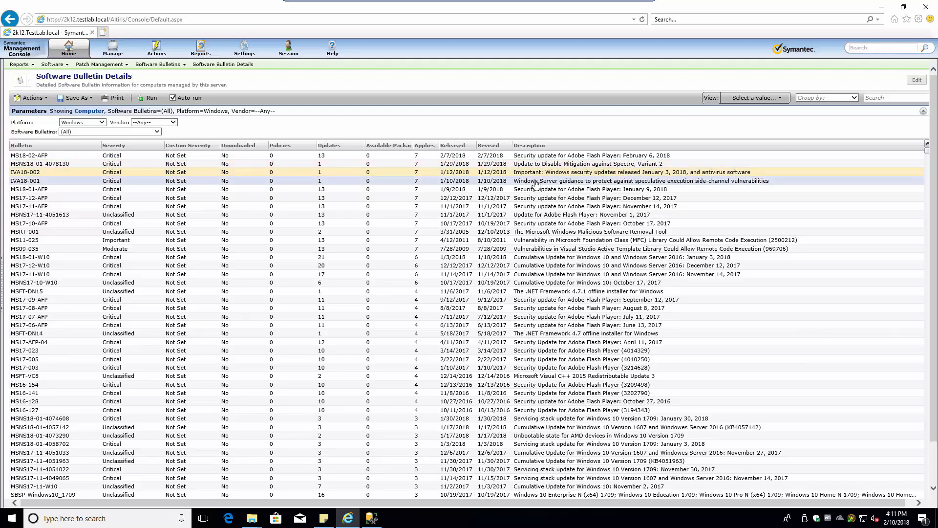
pyautogui.click(536, 189)
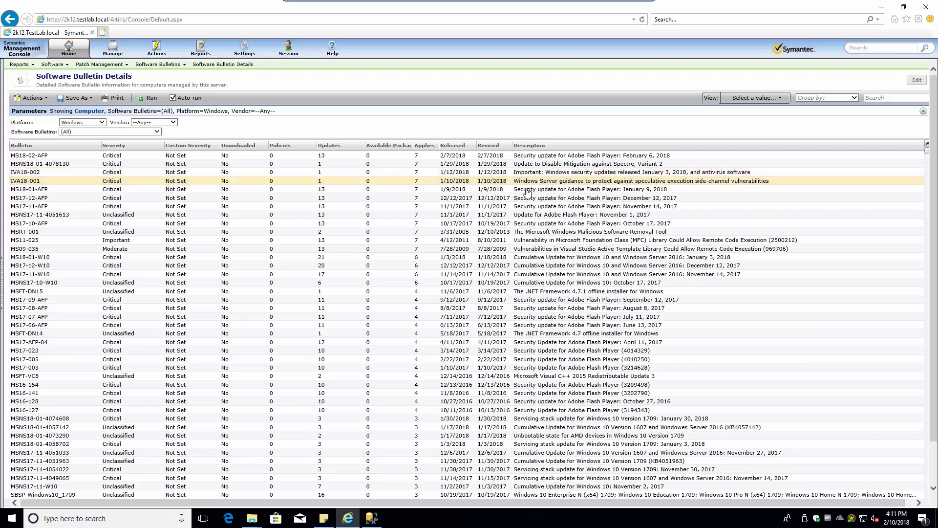
pyautogui.click(531, 207)
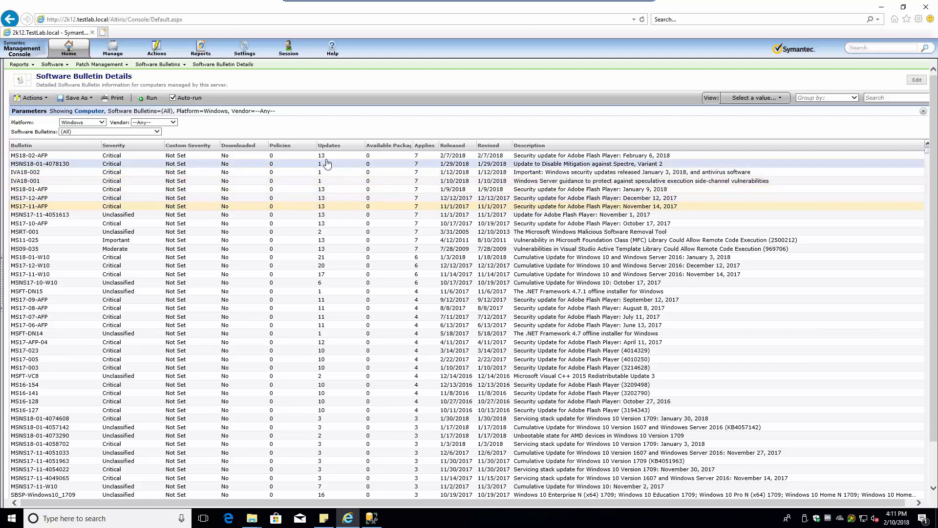
pyautogui.click(422, 156)
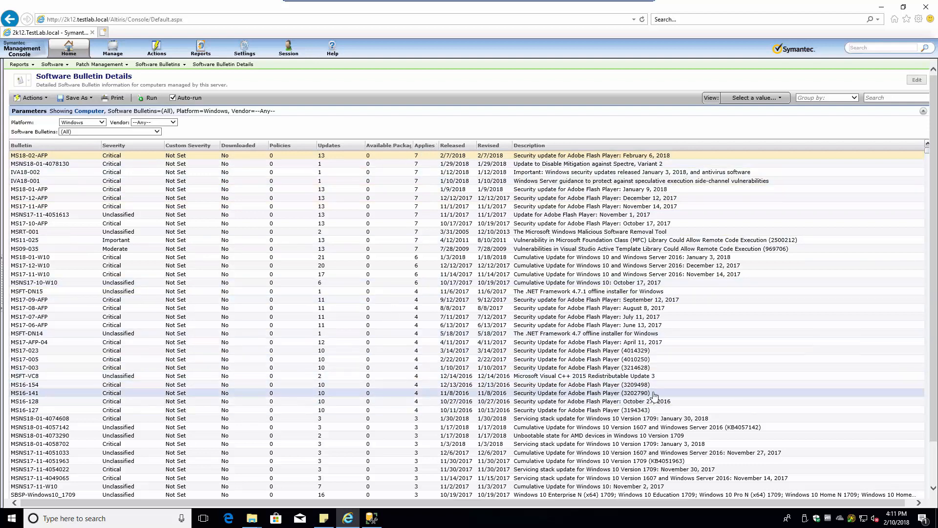
# Step: Examine the older bulletins that apply to a single computer, and check the actions available for MS15-120
pyautogui.scroll(-1, 926, 455)
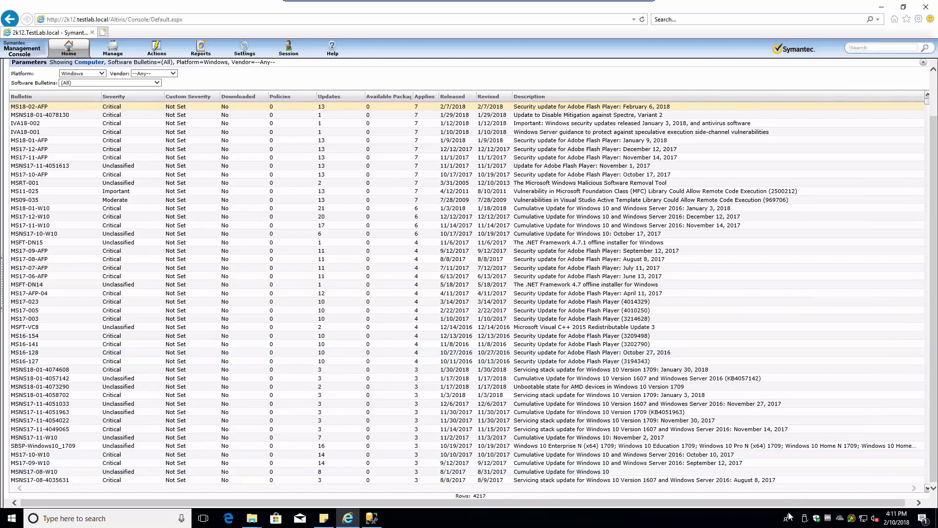
pyautogui.moveTo(789, 502); pyautogui.dragTo(893, 503)
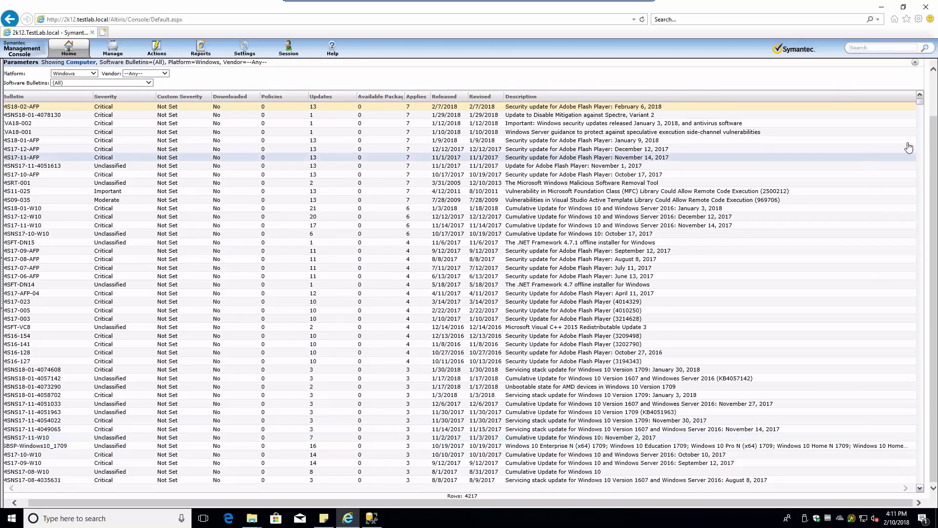
pyautogui.moveTo(921, 102); pyautogui.dragTo(921, 117)
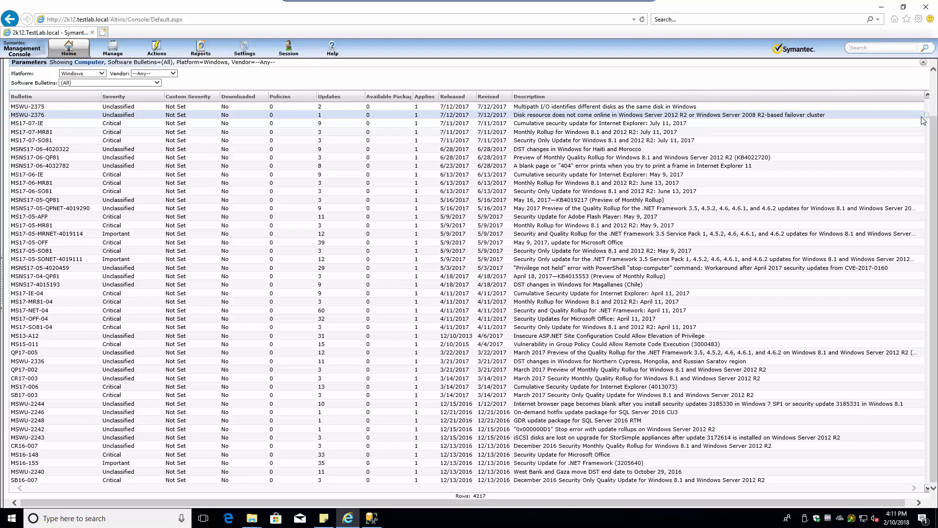
pyautogui.moveTo(927, 120); pyautogui.dragTo(927, 134)
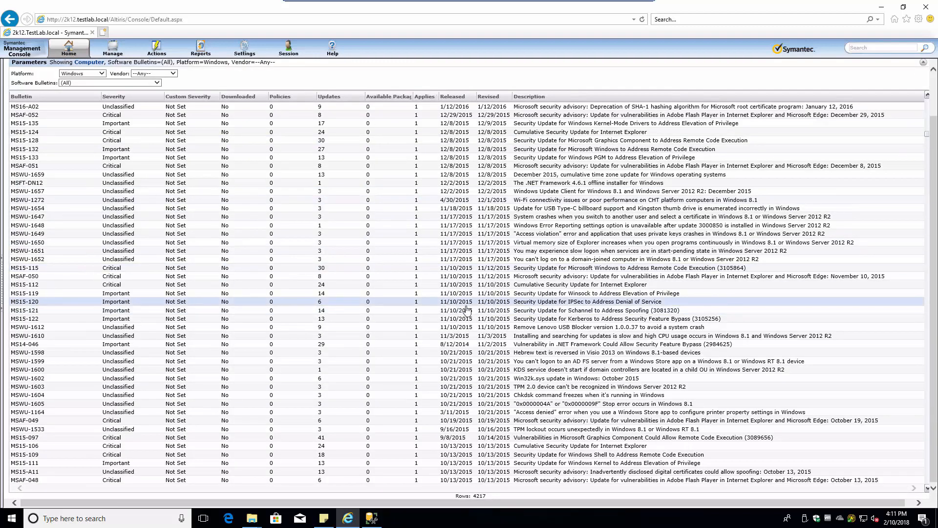
pyautogui.rightClick(516, 306)
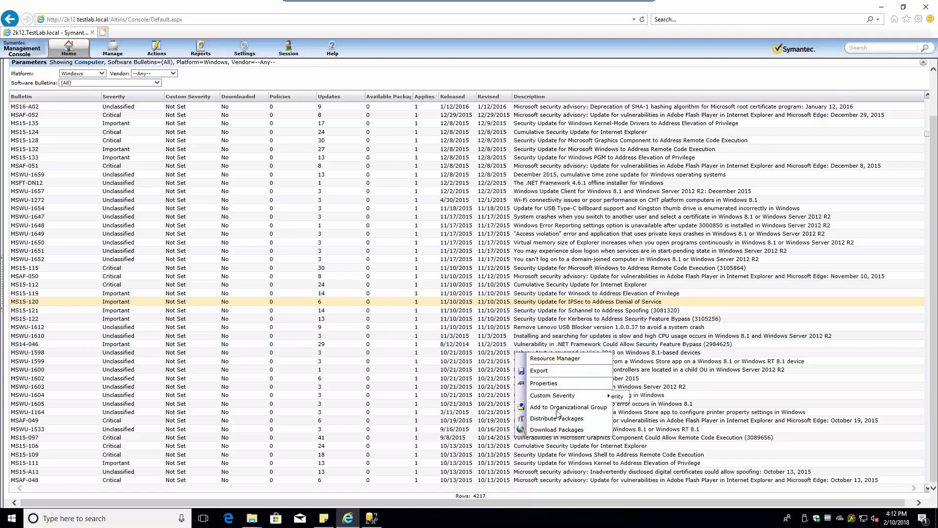
# Step: Open the management console in a new browser tab and go to the Patch Remediation Center
pyautogui.click(103, 33)
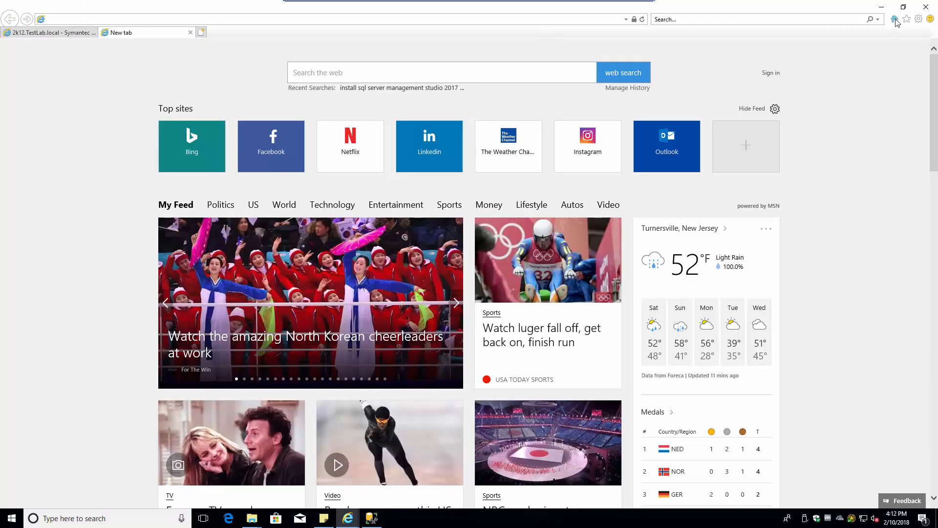
pyautogui.click(895, 19)
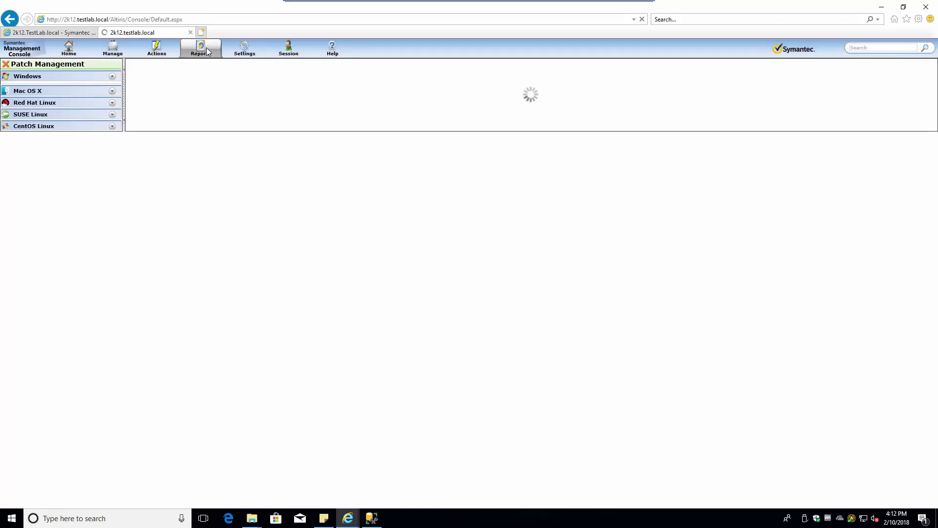
pyautogui.click(156, 49)
pyautogui.moveTo(176, 100)
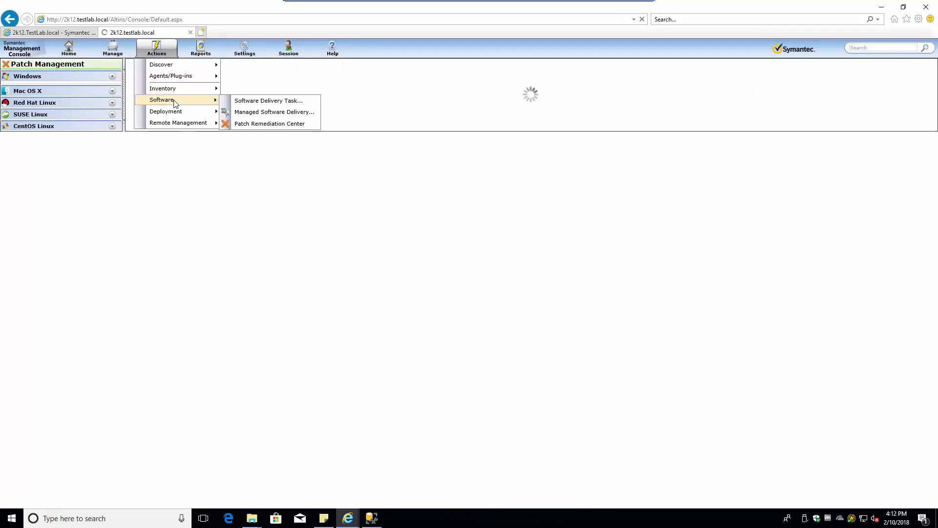
pyautogui.click(255, 123)
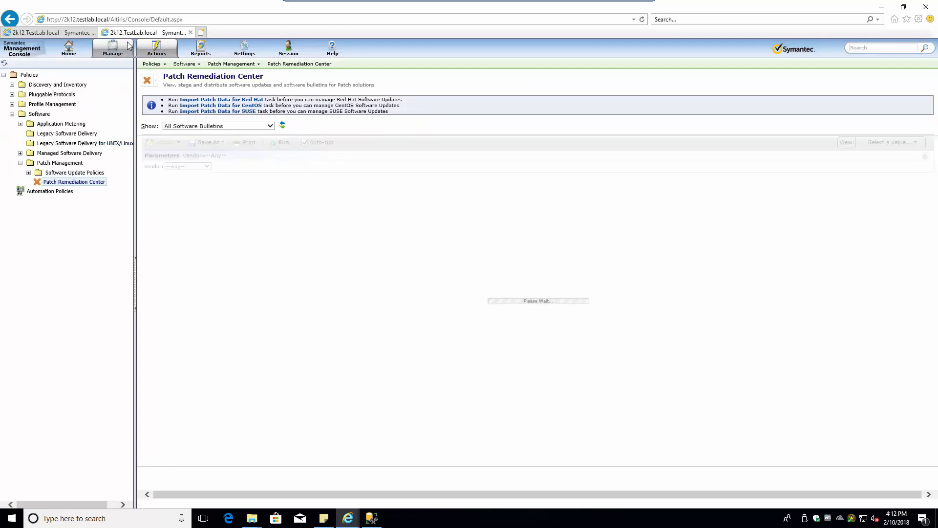
# Step: Look up bulletin MS15-132 in Software Bulletin Details and search for ms15-132 in the Patch Remediation Center
pyautogui.click(73, 33)
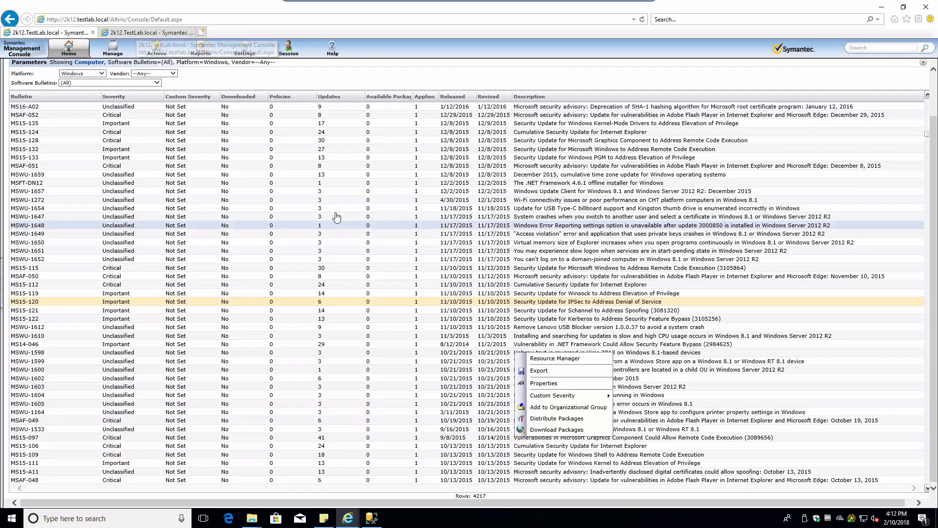
pyautogui.click(38, 148)
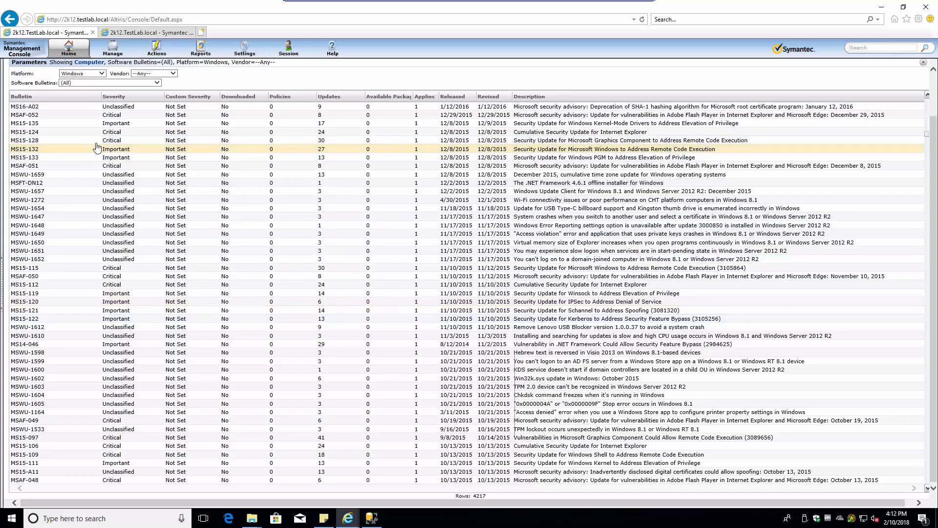
pyautogui.click(146, 32)
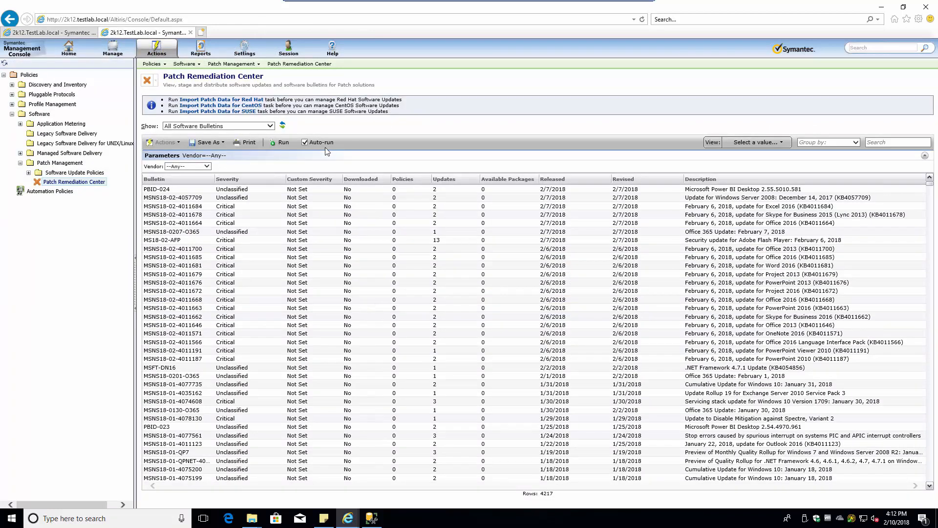
pyautogui.click(881, 143)
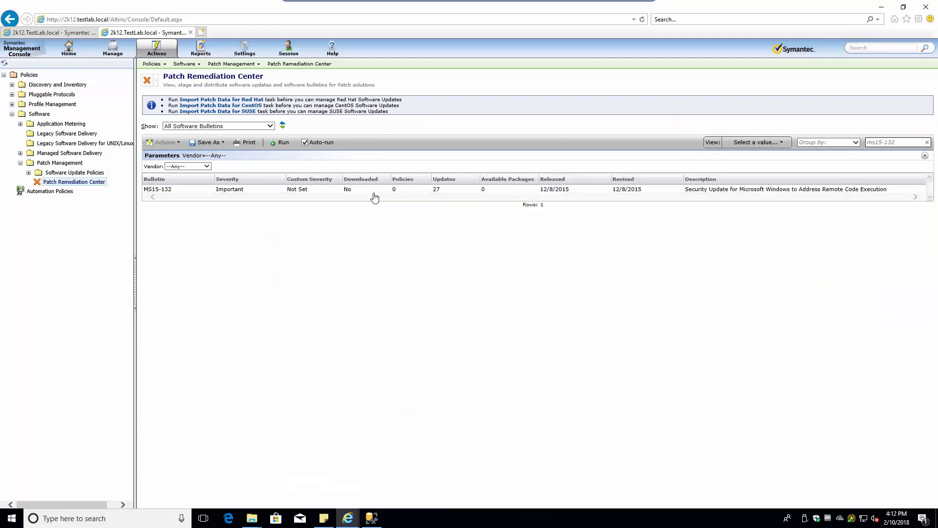
# Step: List the software updates contained in bulletin MS15-132, examine them, and close the list
pyautogui.rightClick(558, 193)
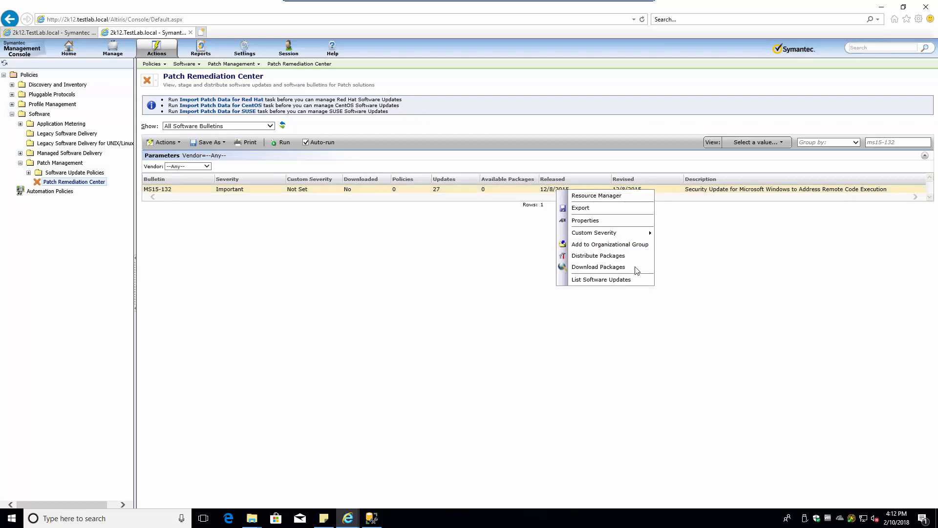
pyautogui.click(602, 280)
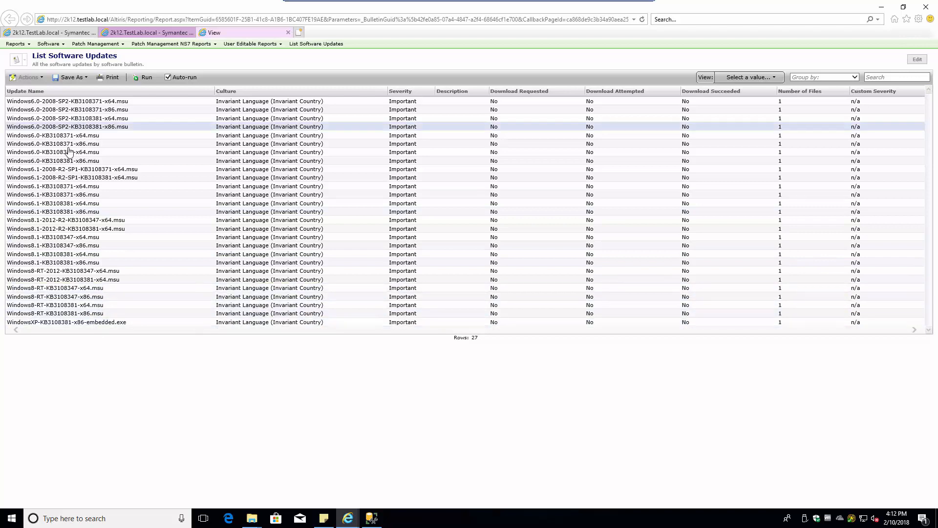
pyautogui.click(288, 33)
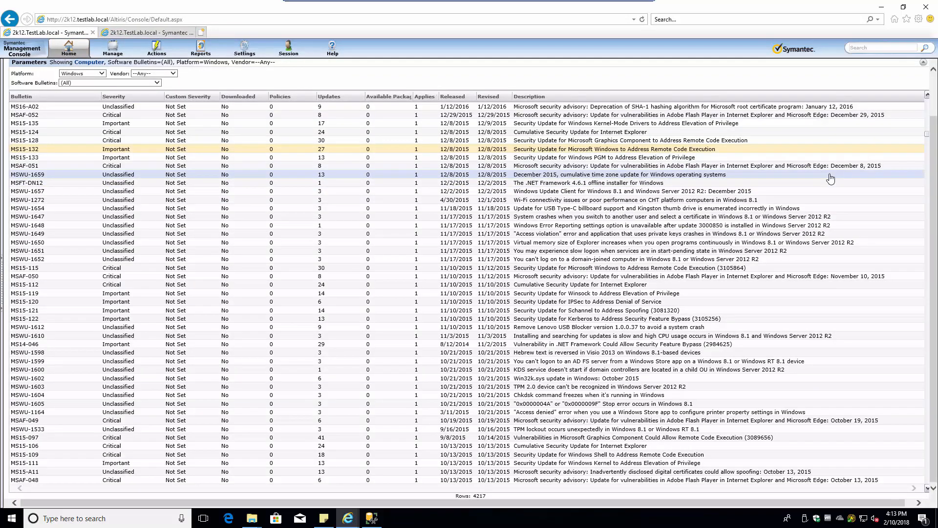
# Step: Sort the Software Bulletin Details by descending Revised date and examine the newest bulletins, selecting MS18-02-AFP
pyautogui.click(493, 99)
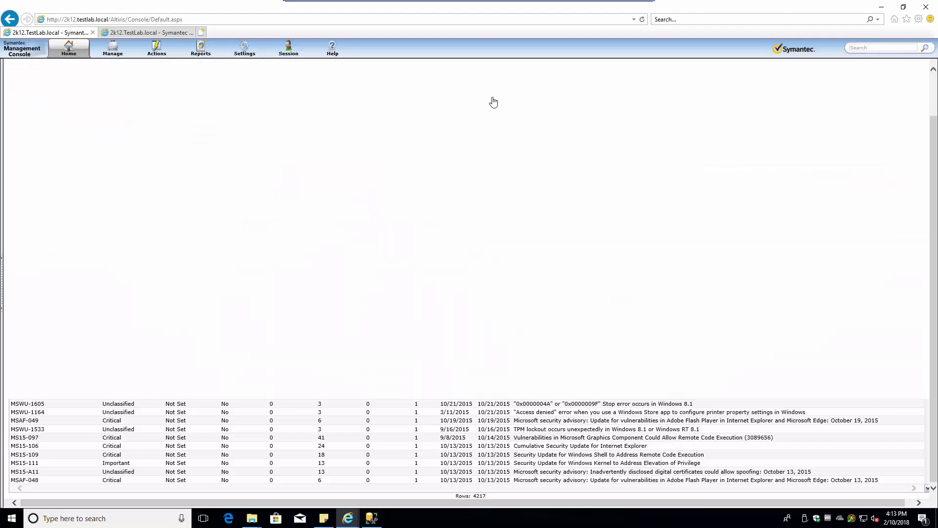
pyautogui.click(493, 99)
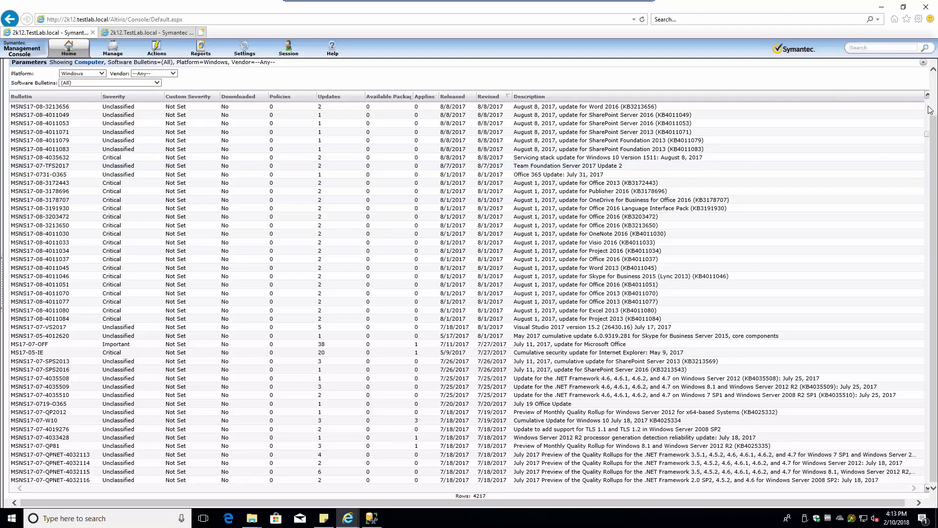
pyautogui.moveTo(931, 110); pyautogui.dragTo(929, 95)
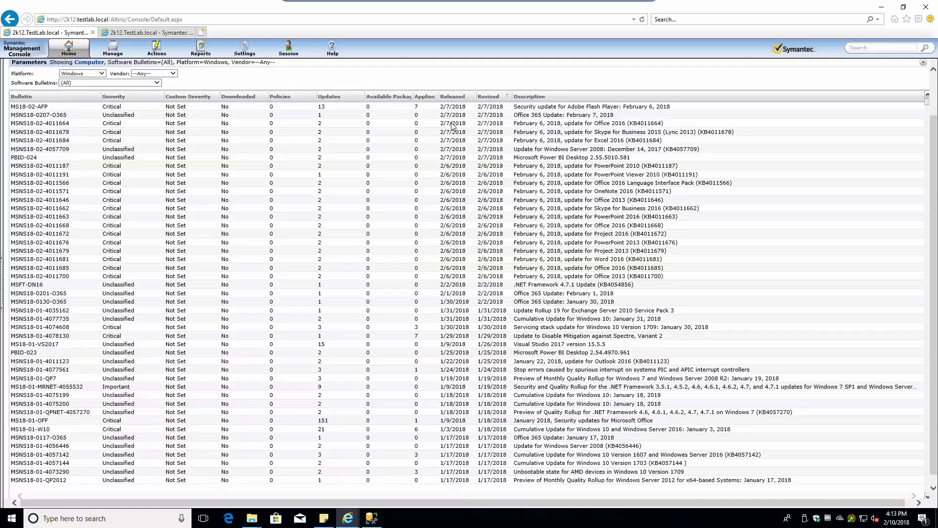
pyautogui.click(43, 108)
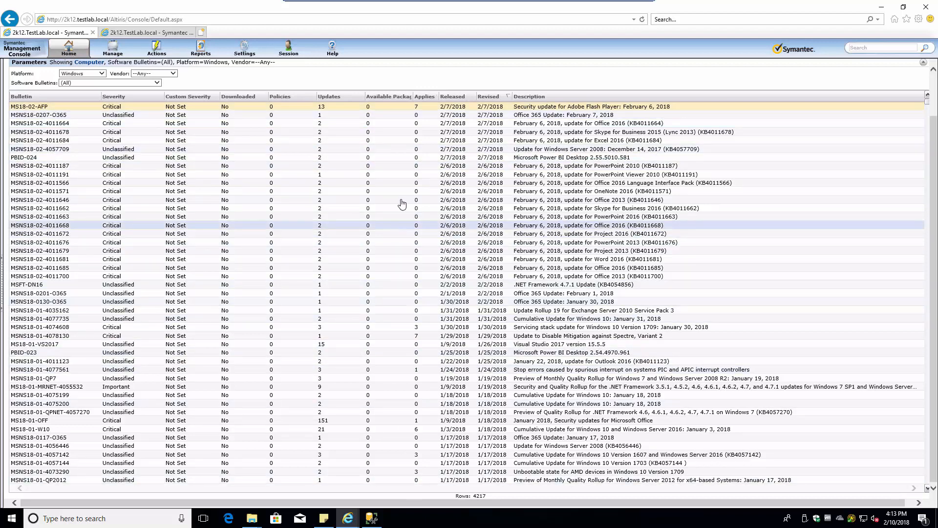
pyautogui.click(424, 98)
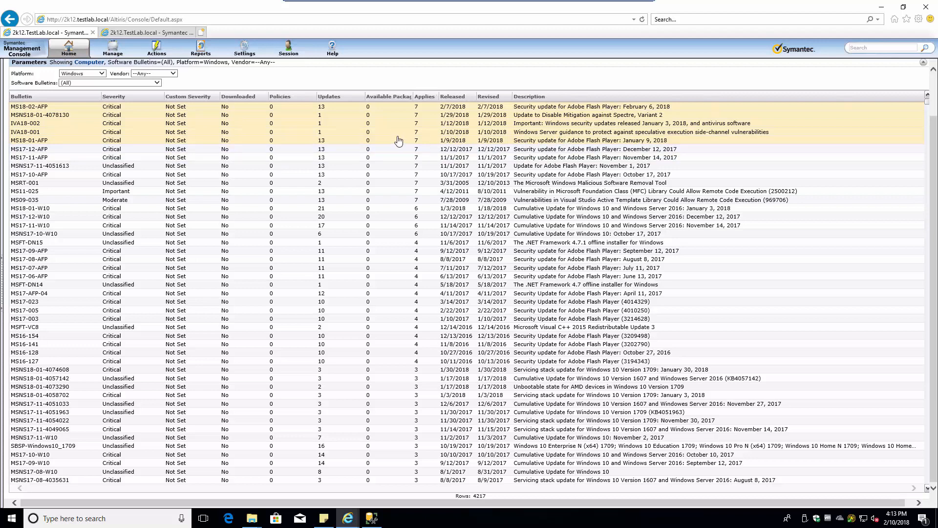
pyautogui.click(40, 107)
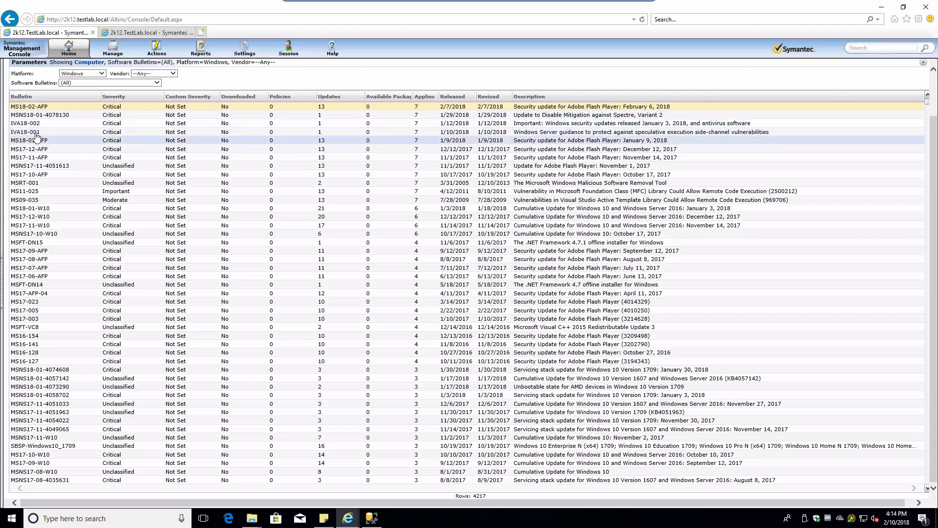
pyautogui.scroll(-3, 38, 133)
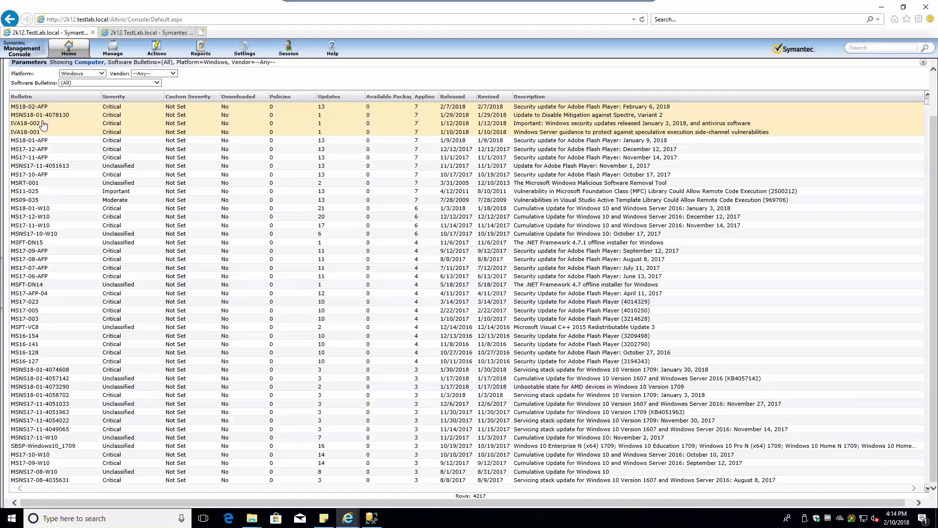
pyautogui.rightClick(42, 126)
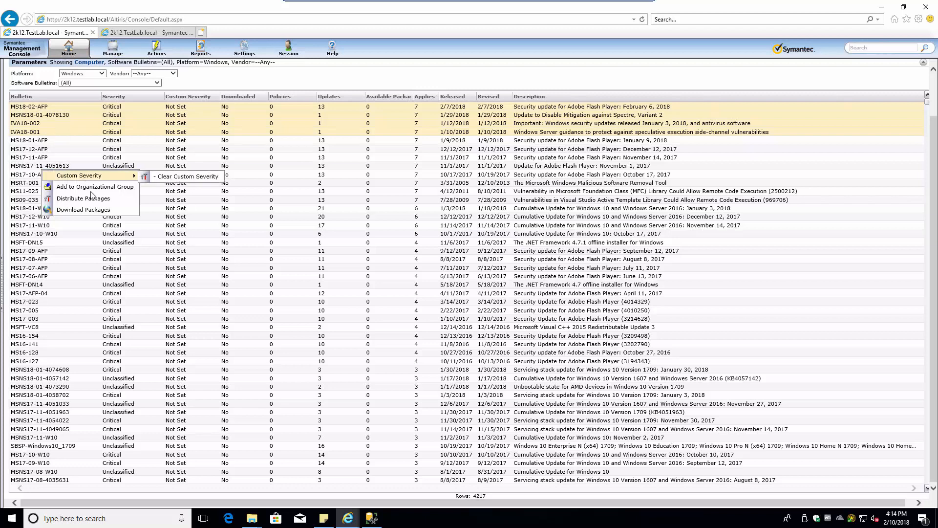
pyautogui.click(82, 210)
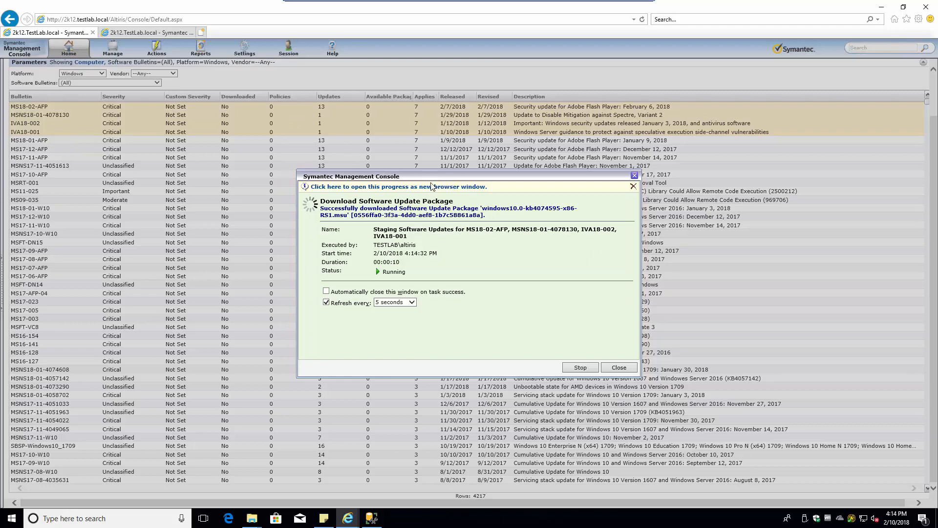
pyautogui.moveTo(438, 176); pyautogui.dragTo(440, 205)
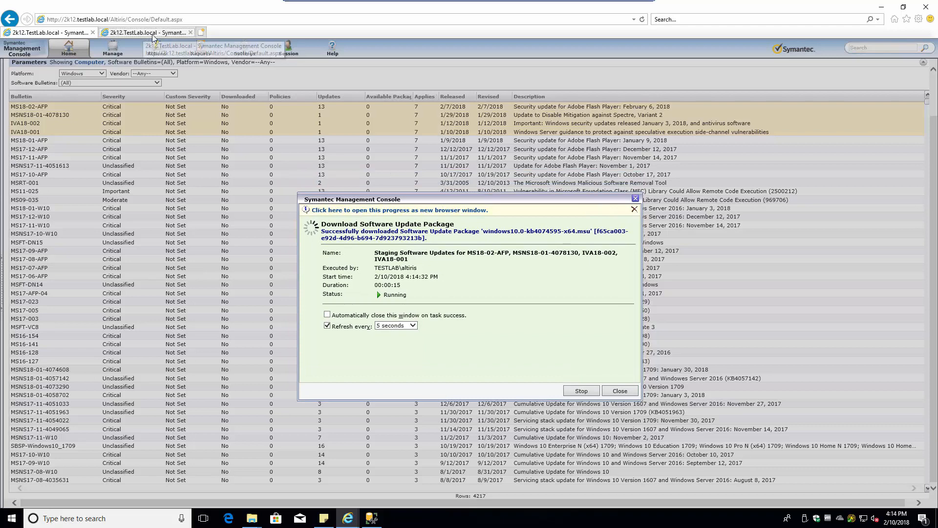
# Step: Clear the previous search in the Patch Remediation Center and search for the ms18-01 bulletins
pyautogui.click(131, 34)
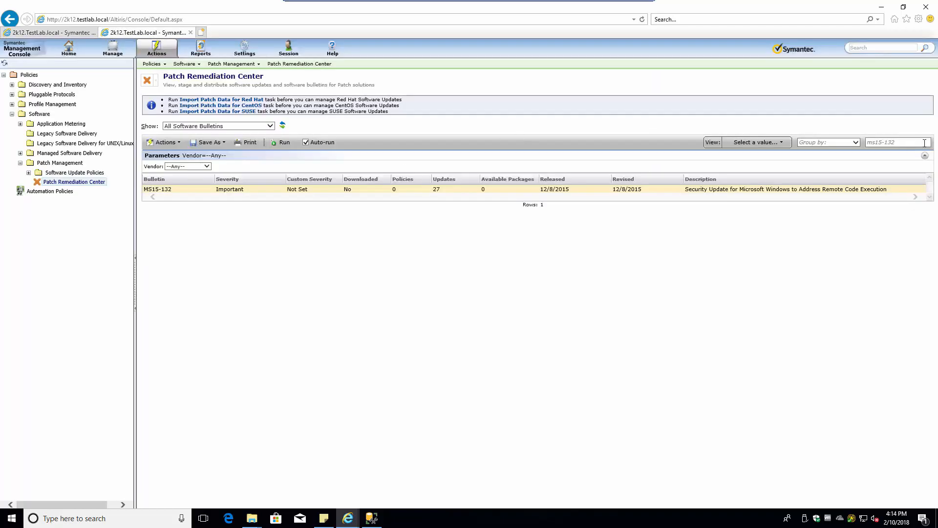
pyautogui.click(928, 144)
pyautogui.click(928, 143)
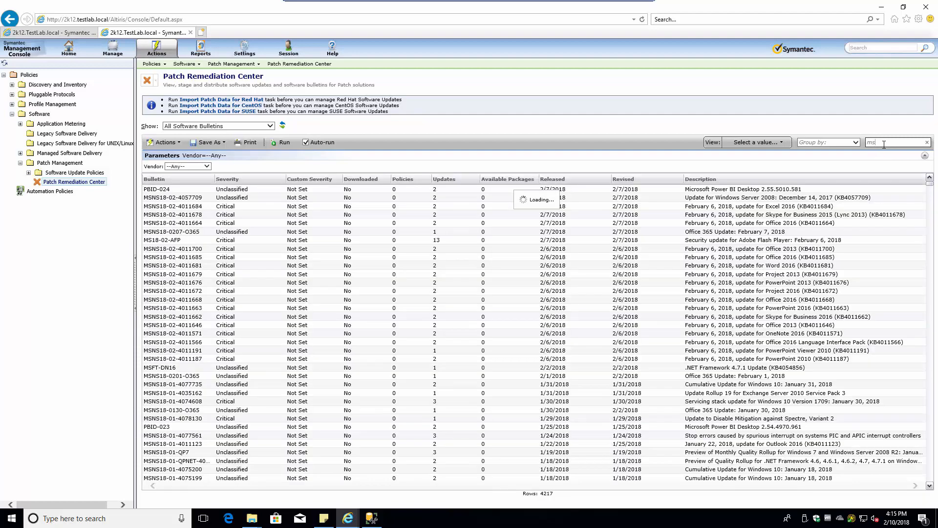
pyautogui.write('18-01')
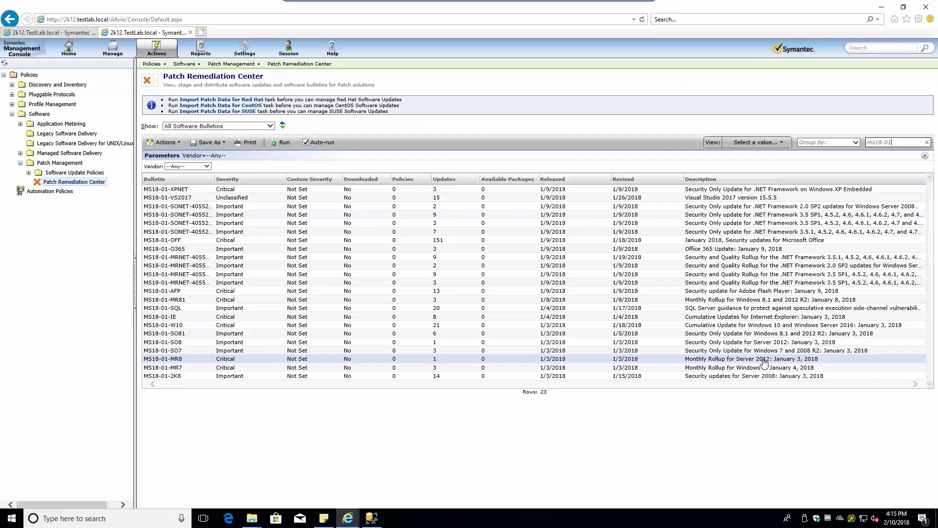
# Step: Close the finished download report in the compliance report and download the packages for bulletin MS18-01-W10
pyautogui.click(740, 328)
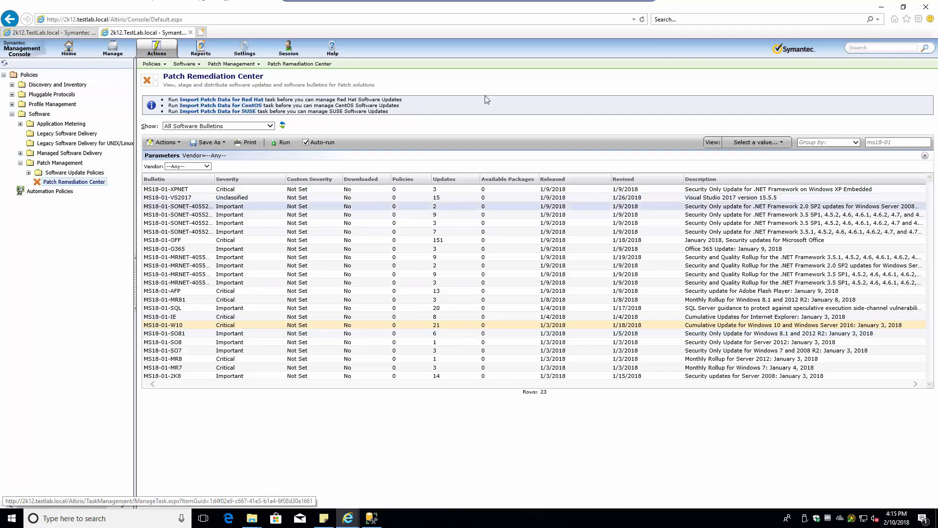
pyautogui.click(70, 37)
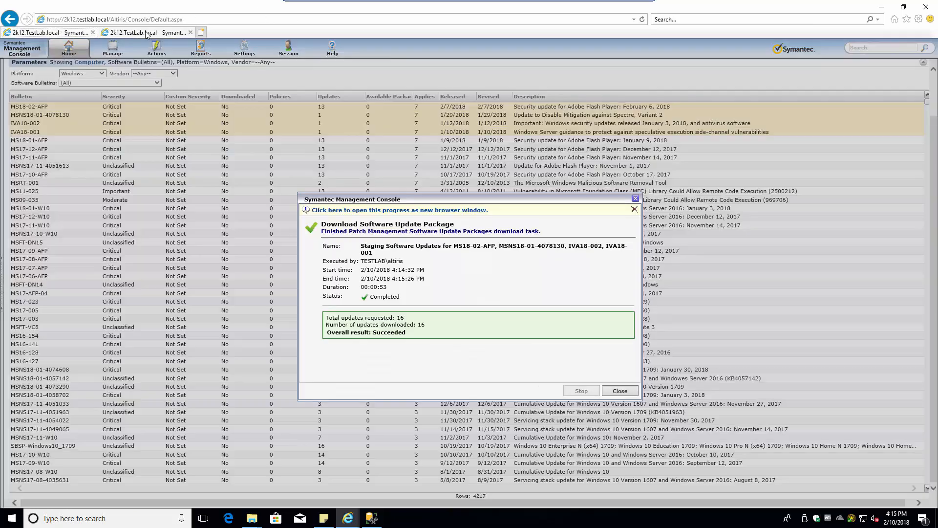
pyautogui.click(621, 391)
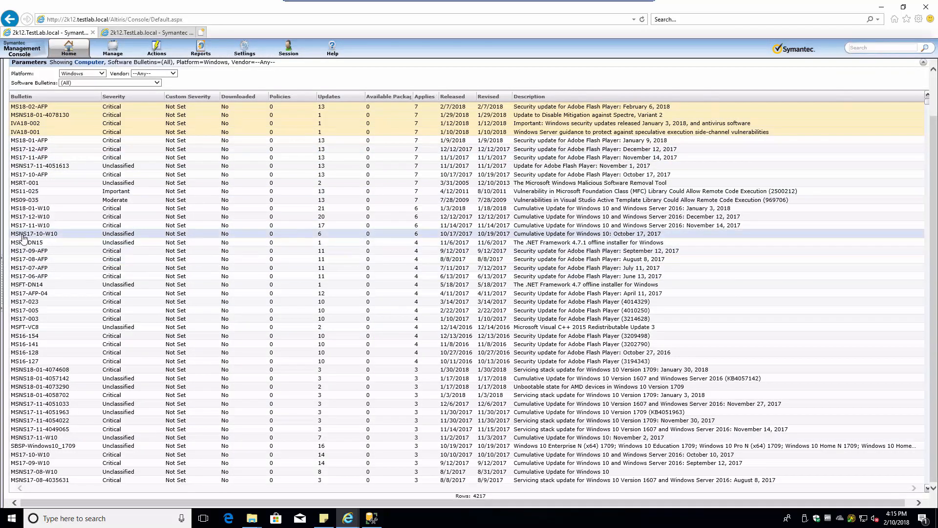
pyautogui.click(29, 210)
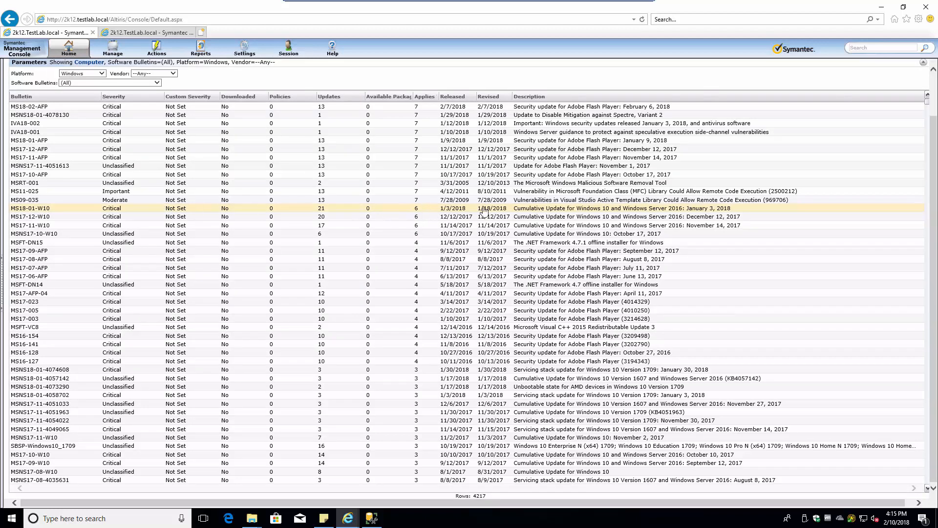
pyautogui.rightClick(416, 212)
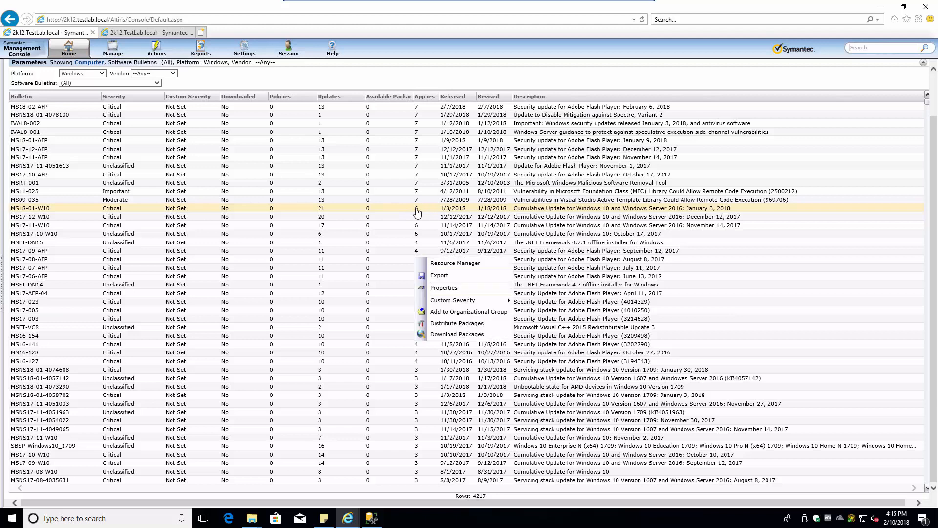
pyautogui.click(453, 337)
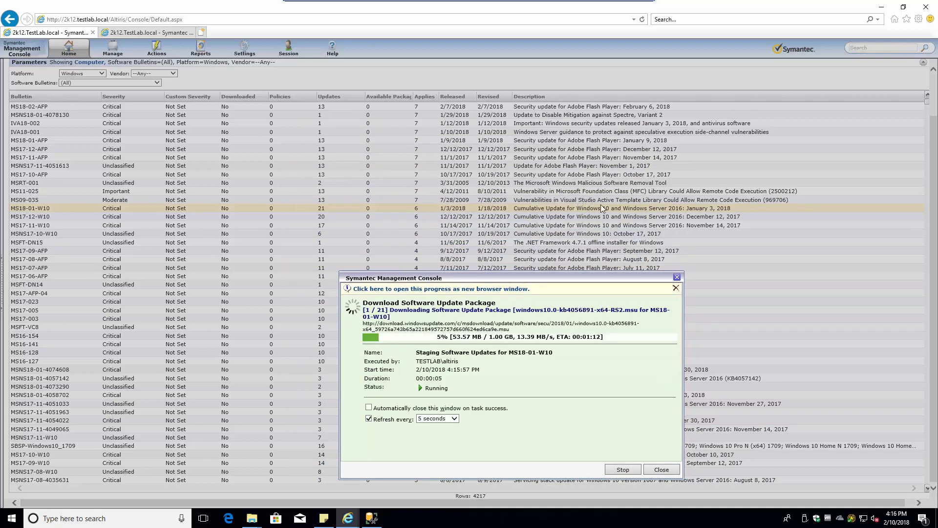
# Step: Return to the Patch Remediation Center and select the MS18-01-MR81 monthly rollup for Windows 8.1 and 2012 R2
pyautogui.click(146, 32)
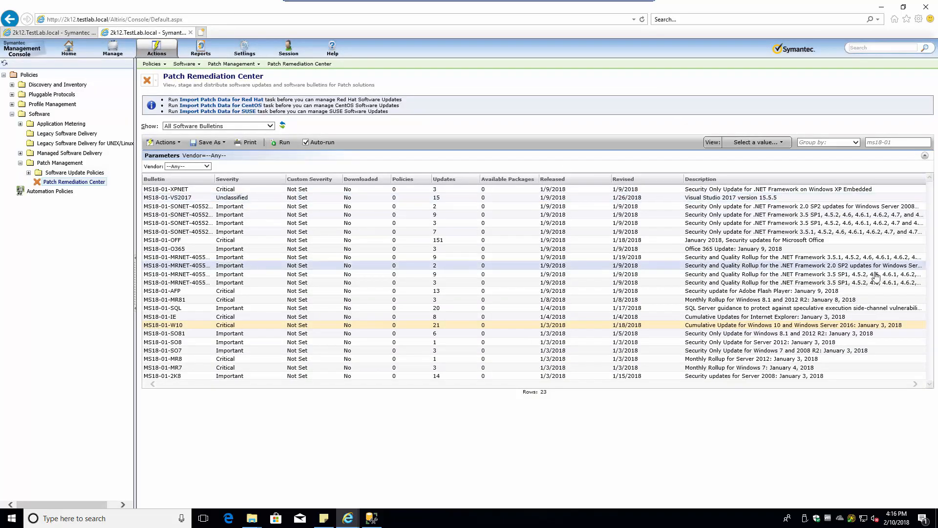
pyautogui.click(748, 300)
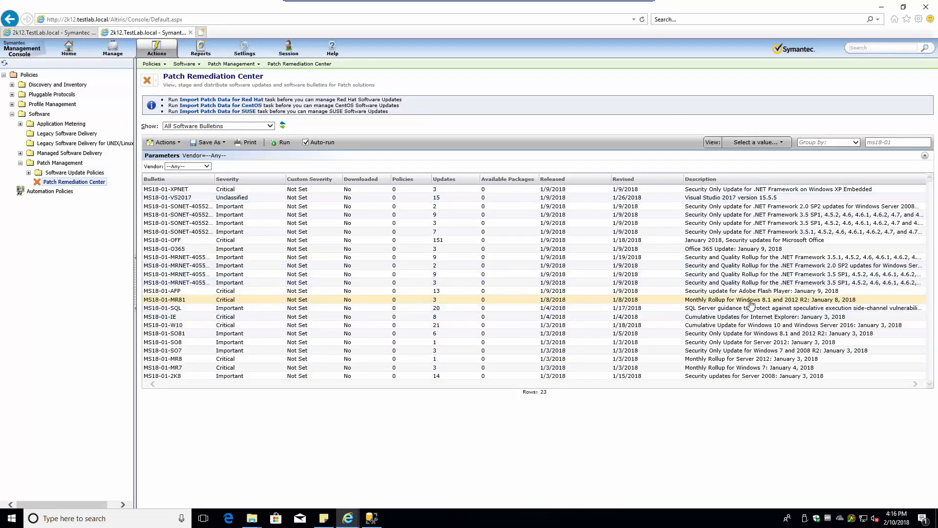
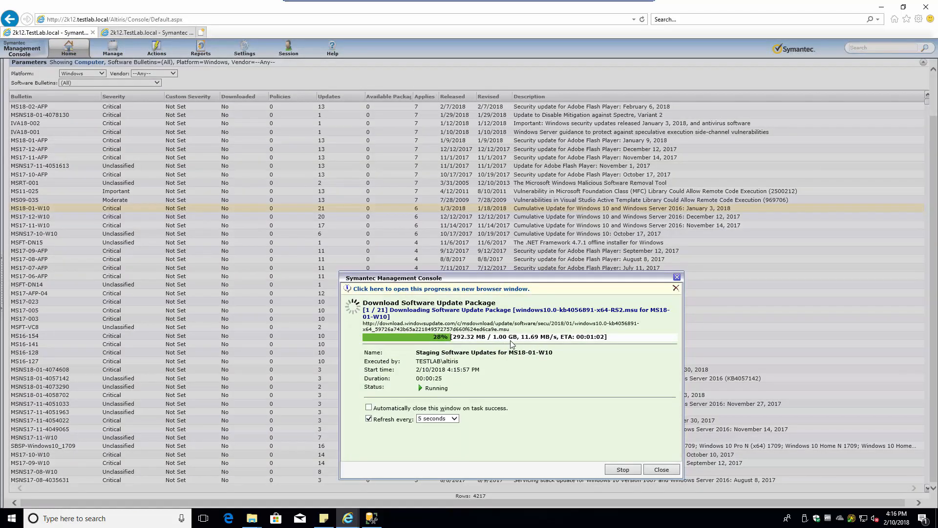
pyautogui.click(131, 34)
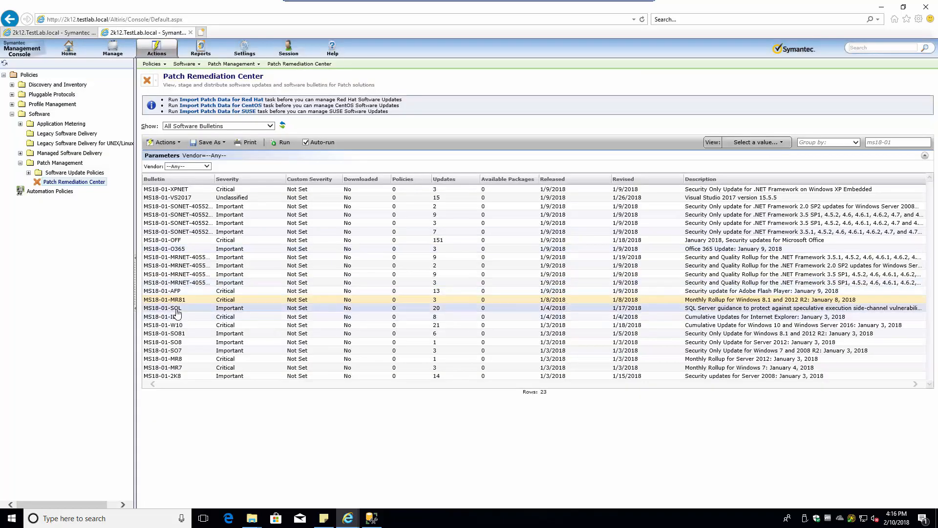
pyautogui.rightClick(167, 302)
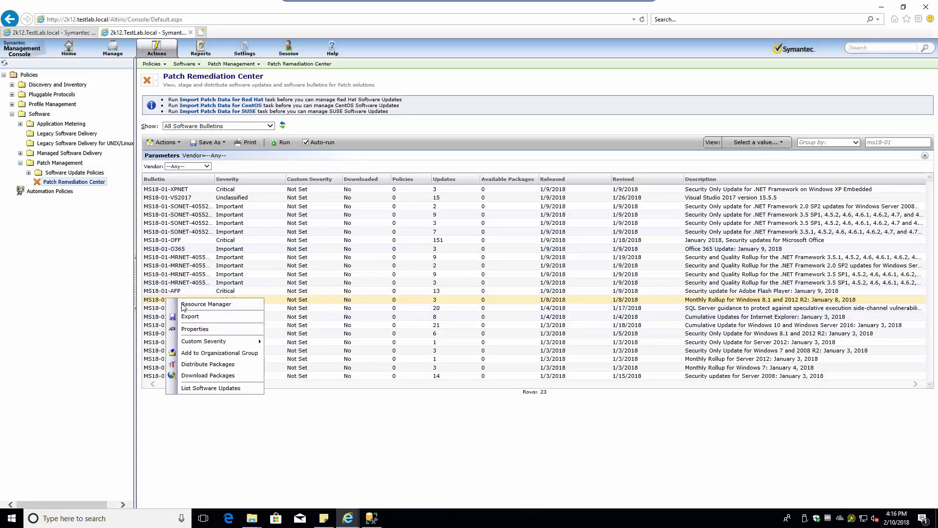
pyautogui.click(200, 366)
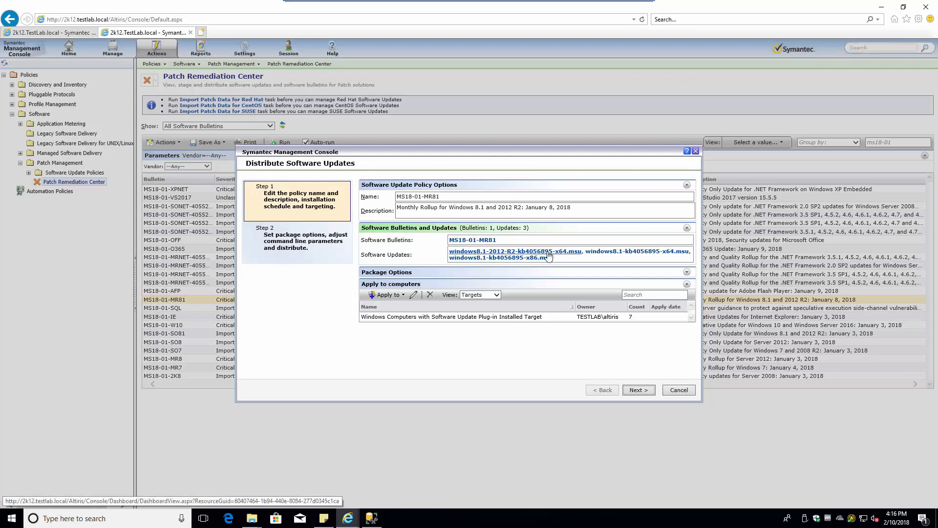
pyautogui.click(679, 390)
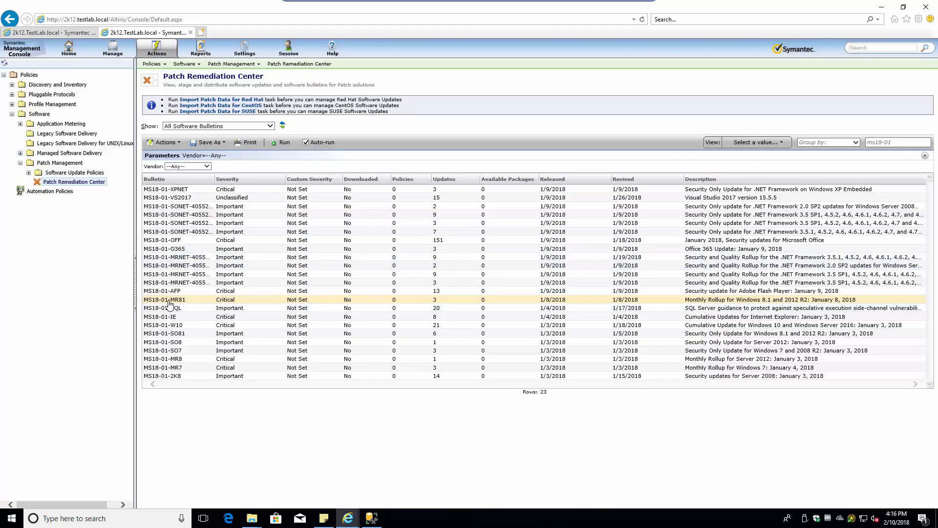
# Step: Download the packages for bulletin MS18-01-MR81 and check the progress of the MS18-01-W10 download
pyautogui.rightClick(168, 303)
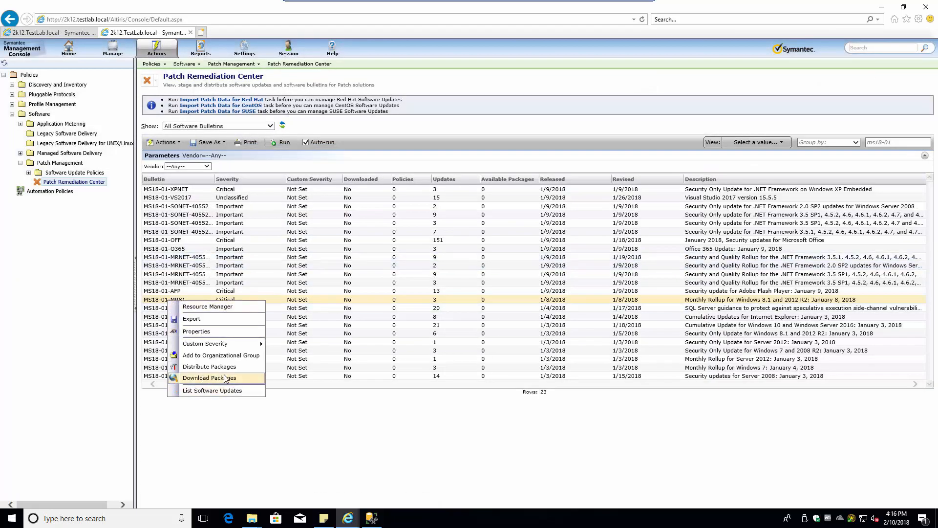
pyautogui.click(226, 378)
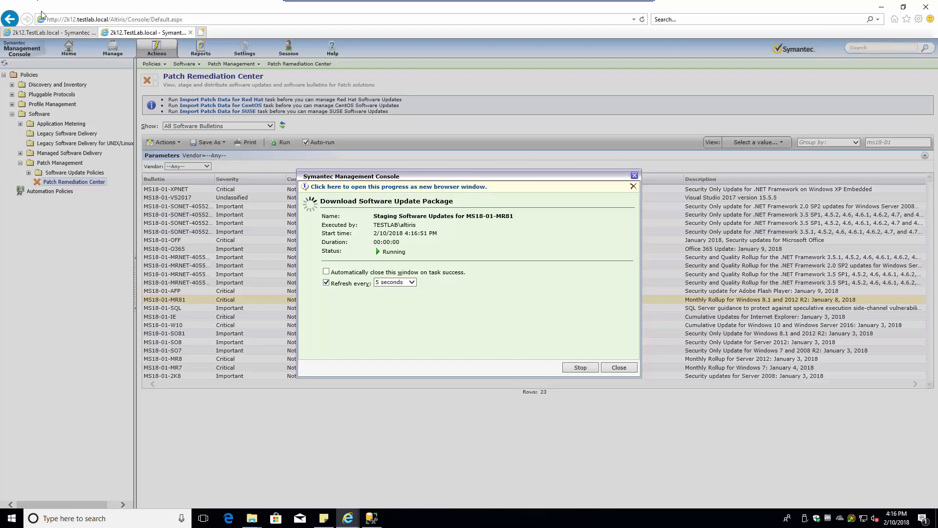
pyautogui.click(60, 34)
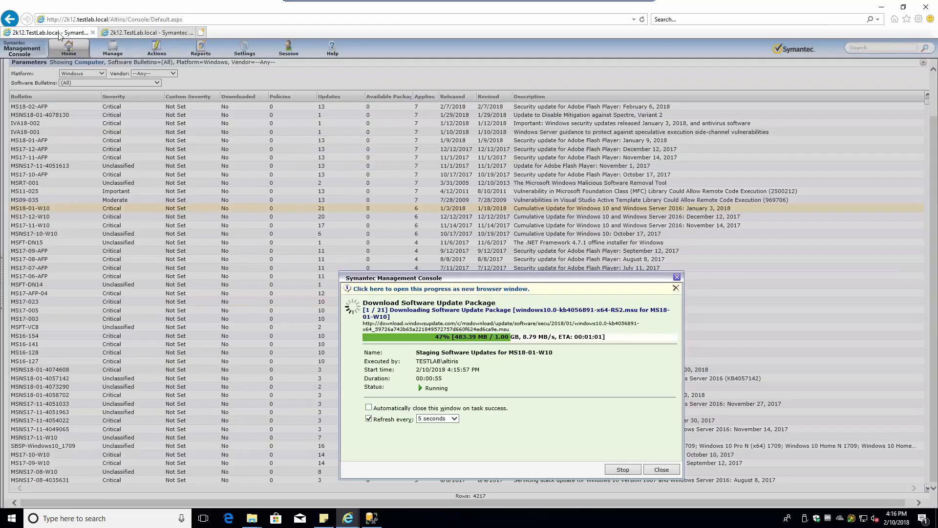
pyautogui.click(147, 33)
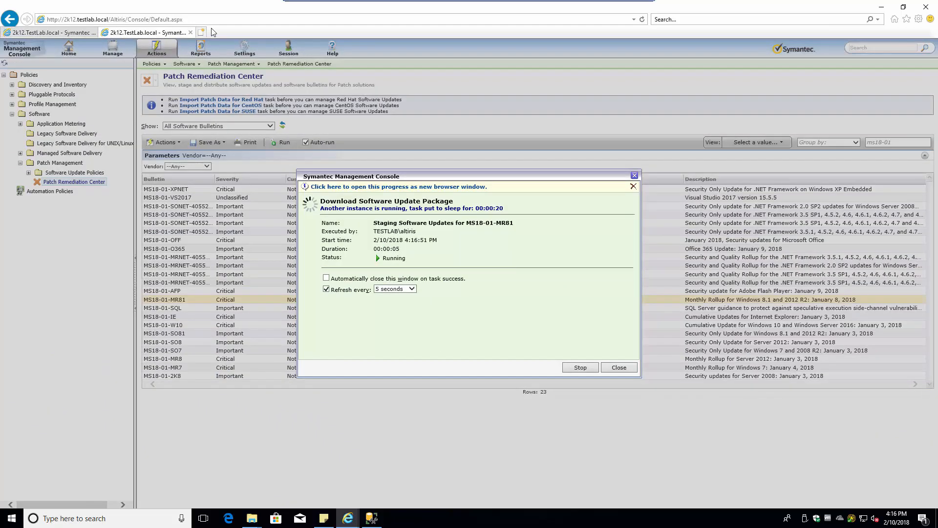
# Step: Open the management console in a new browser tab and go to its full settings tree
pyautogui.click(200, 32)
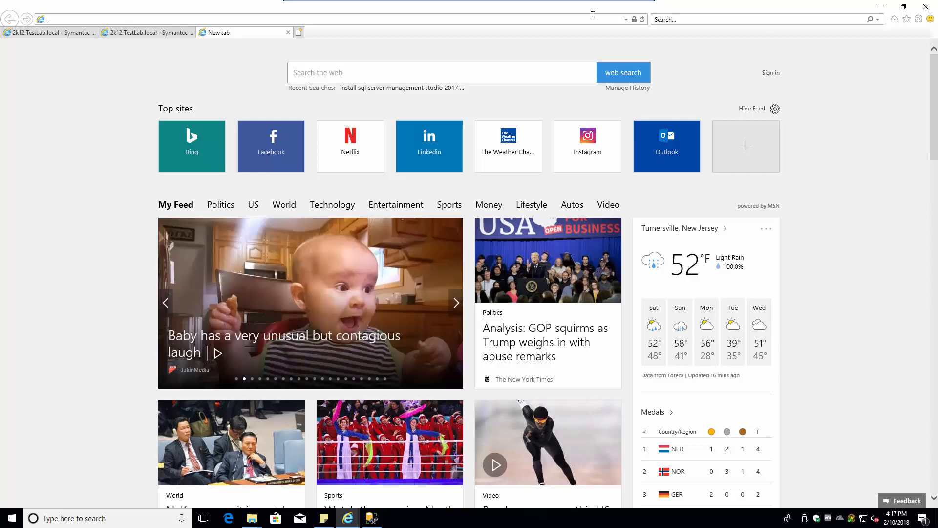
pyautogui.click(895, 20)
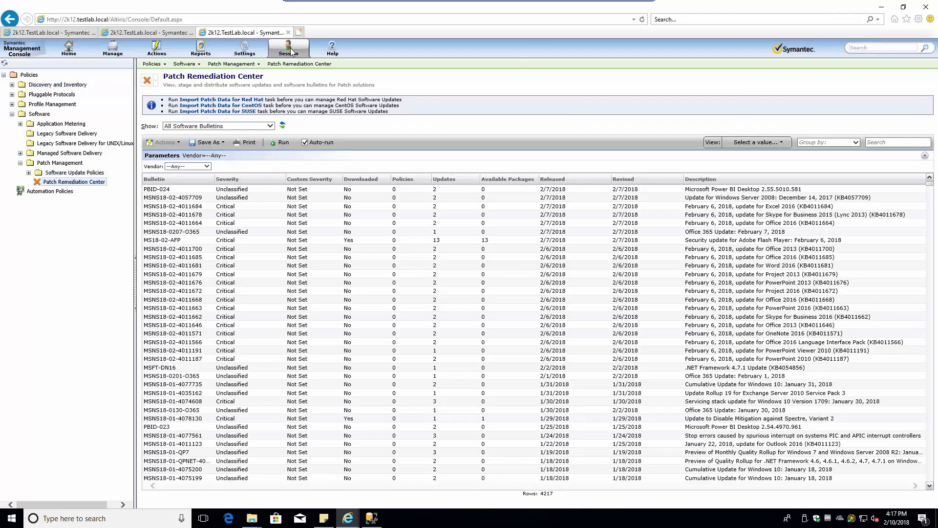
pyautogui.click(255, 65)
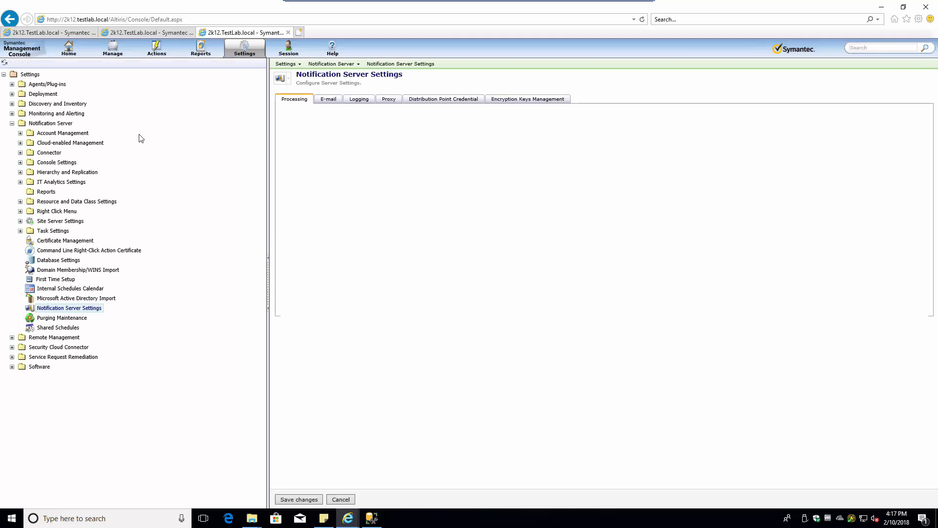
# Step: Create a folder named "1. TestLab" directly under the root Settings folder and refresh the settings tree
pyautogui.rightClick(30, 76)
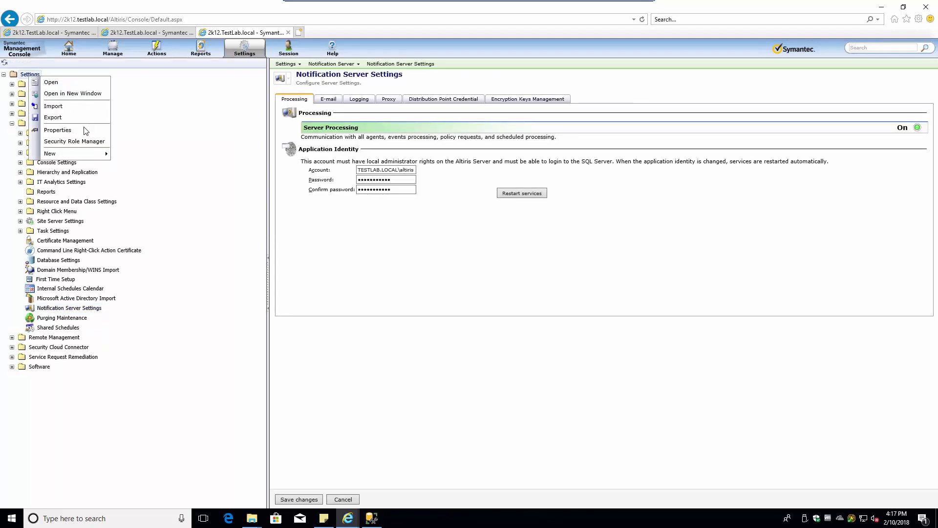
pyautogui.moveTo(74, 155)
pyautogui.click(126, 154)
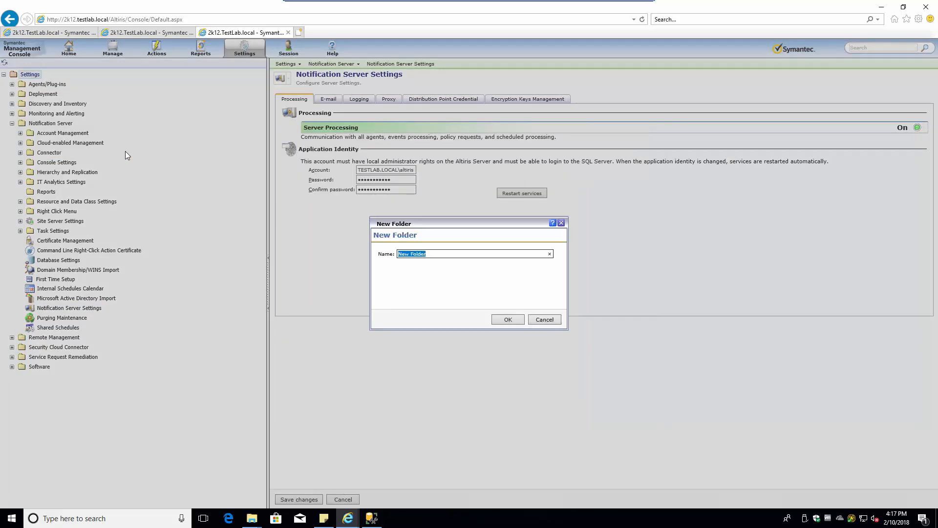
pyautogui.write('1. TestLab')
pyautogui.click(509, 321)
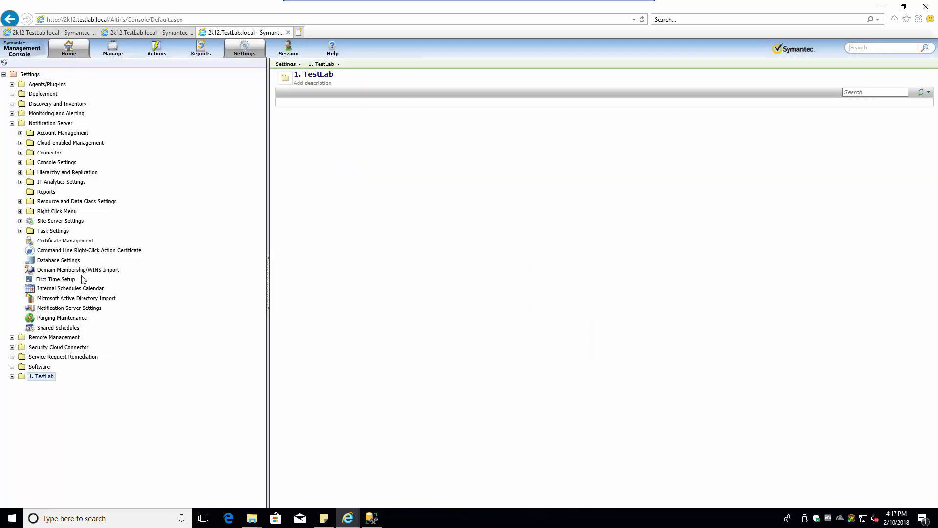
pyautogui.click(5, 63)
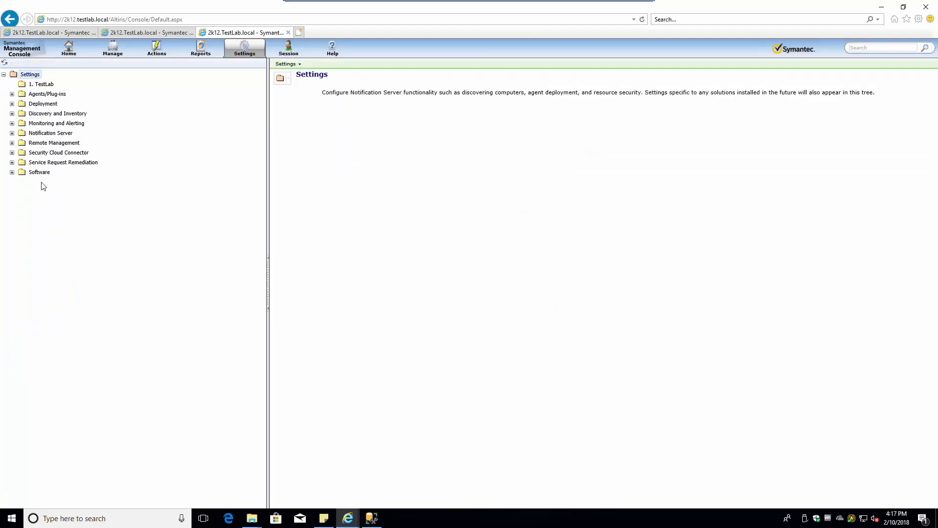
# Step: Examine the policy, package and program defaults in Windows Patch Remediation Settings, as well as the Windows System Assessment Scan policy
pyautogui.click(11, 172)
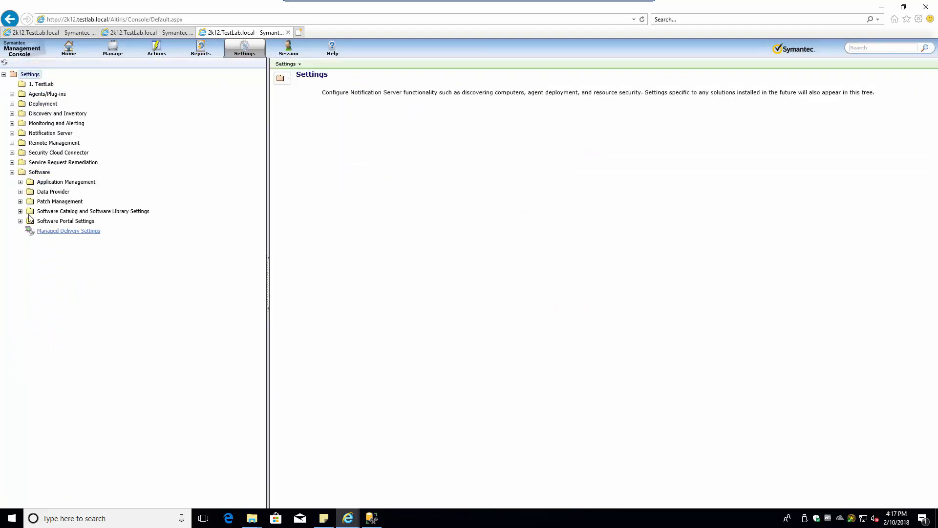
pyautogui.click(20, 202)
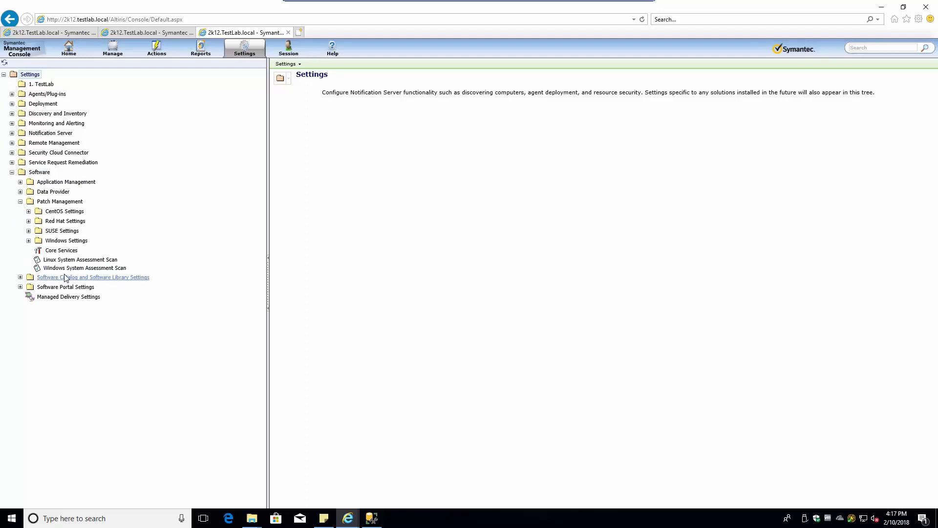
pyautogui.click(28, 241)
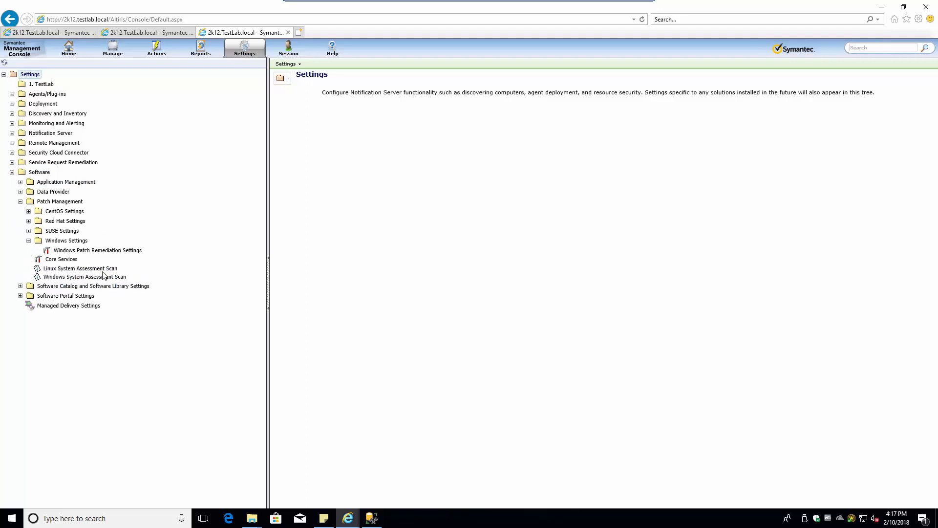
pyautogui.click(81, 252)
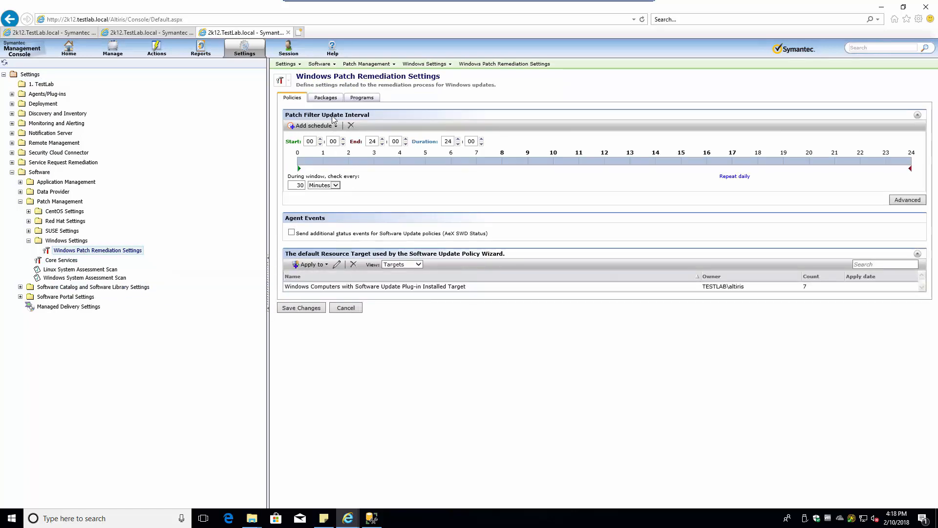
pyautogui.click(332, 100)
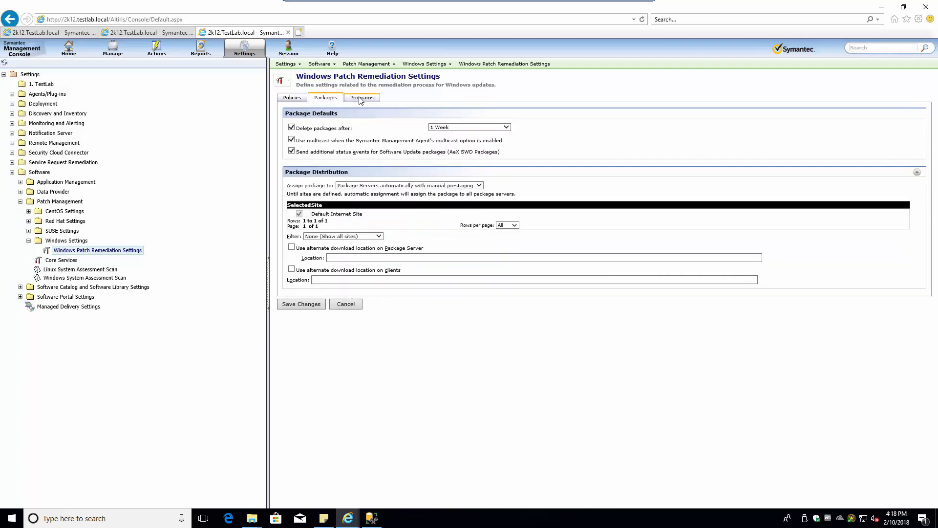
pyautogui.click(362, 100)
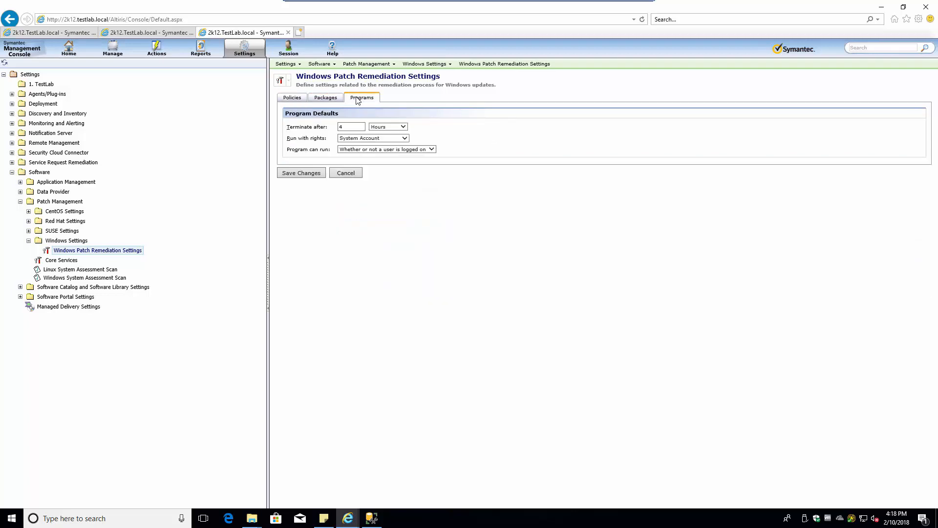
pyautogui.click(292, 98)
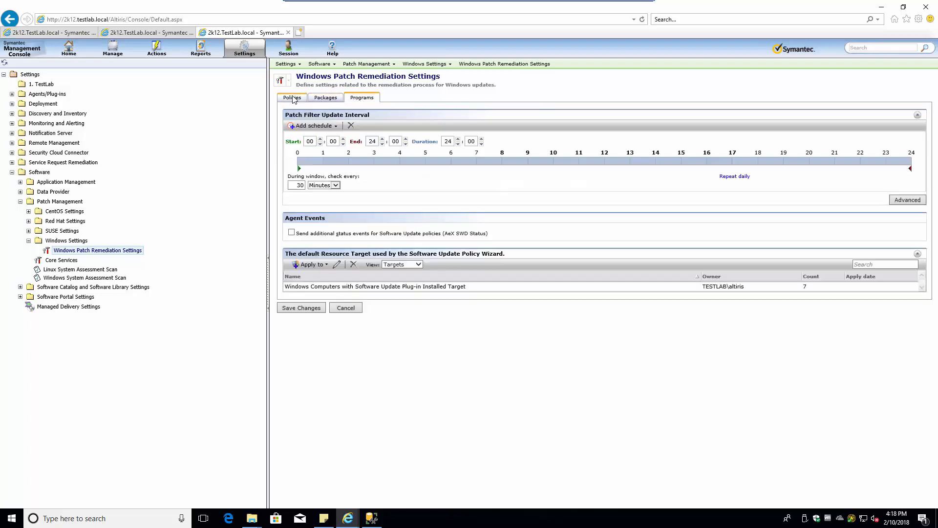
pyautogui.click(61, 278)
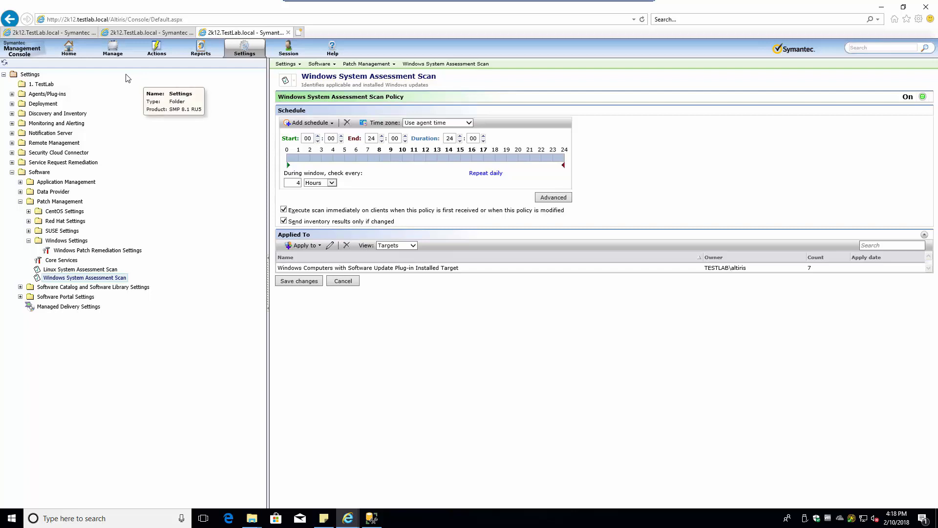
# Step: Open the Default Software Update Plug-in Policy from the Windows patch management folder under the Agents/Plug-ins settings
pyautogui.click(11, 93)
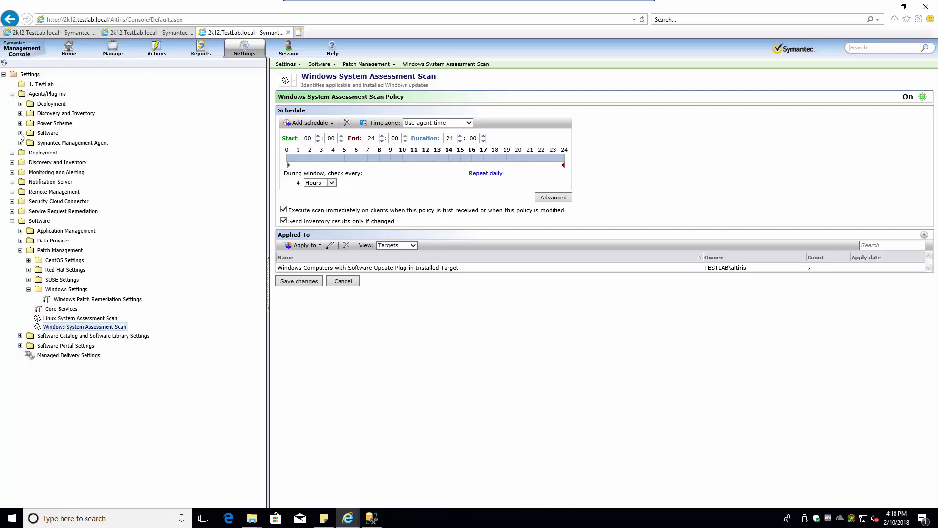
pyautogui.click(20, 133)
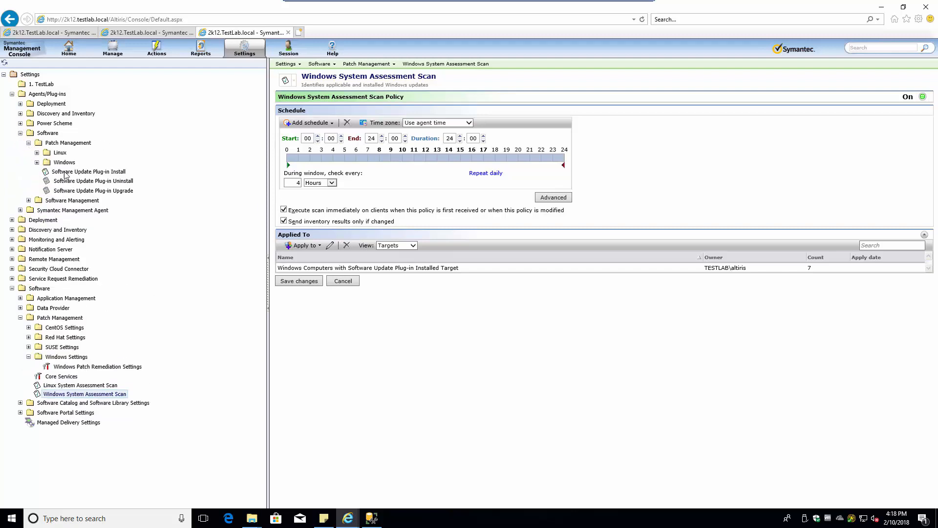
pyautogui.click(37, 163)
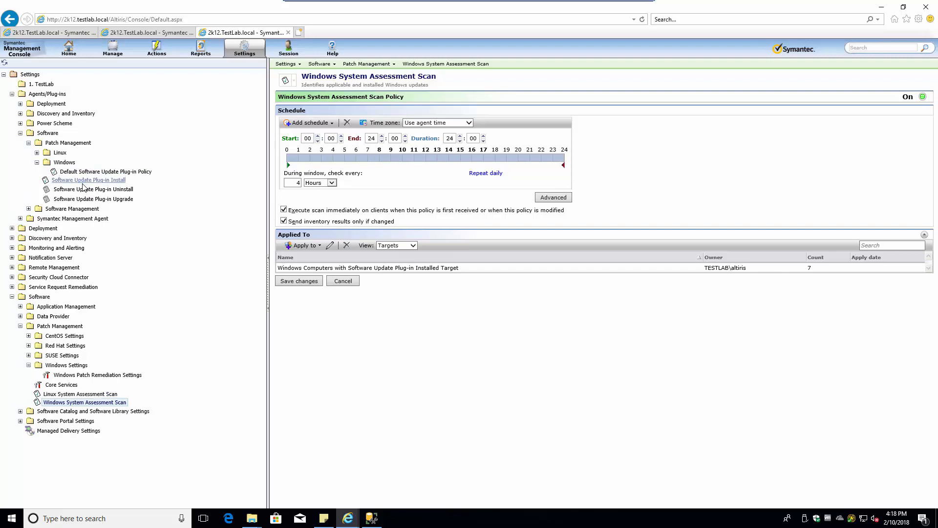
pyautogui.click(90, 173)
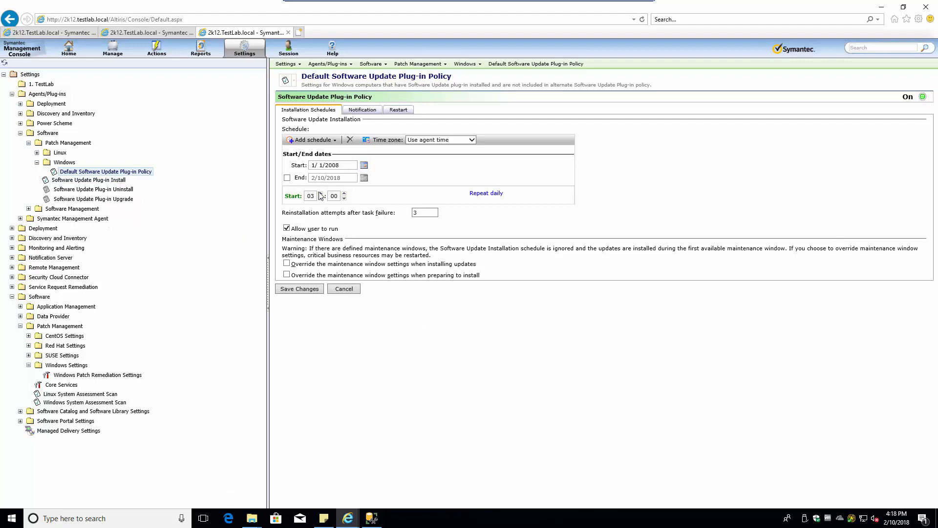
# Step: Set the start date of the default policy's software update installation schedule to 2/12/2018
pyautogui.click(365, 165)
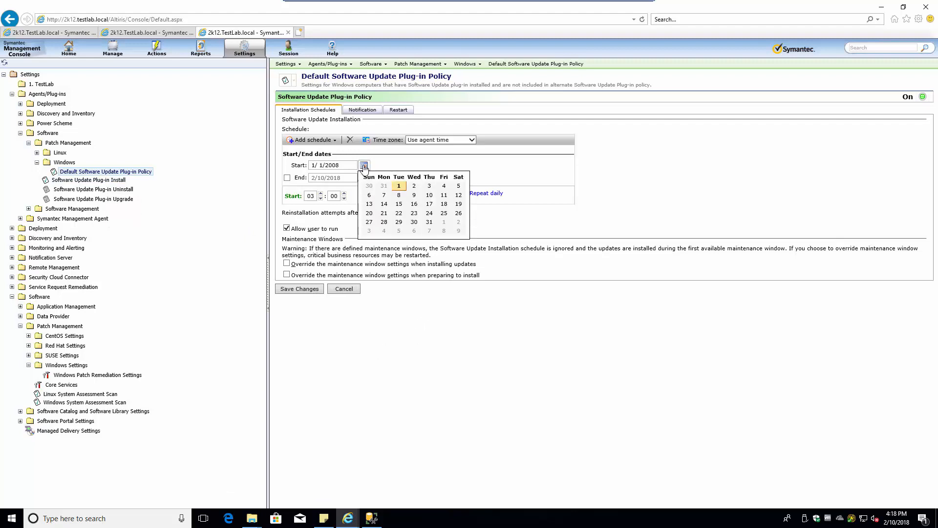
pyautogui.doubleClick(335, 166)
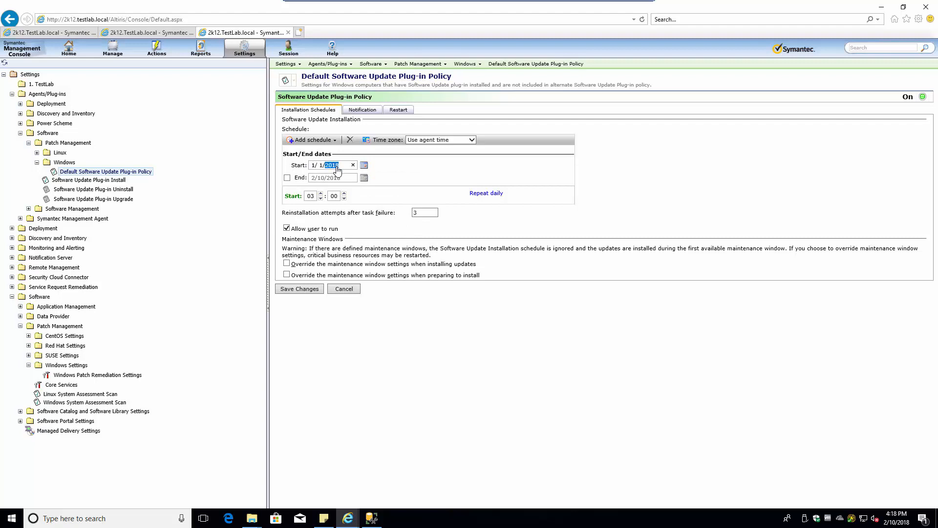
pyautogui.click(364, 165)
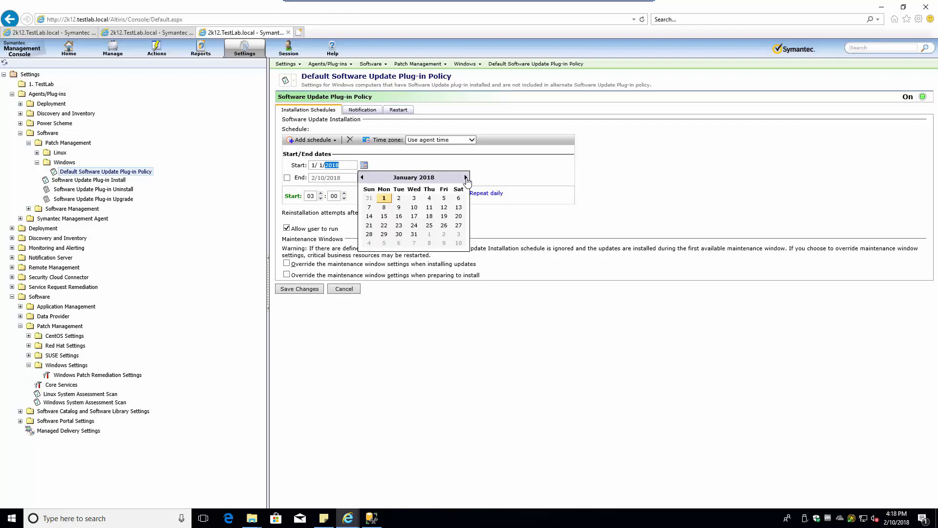
pyautogui.click(466, 178)
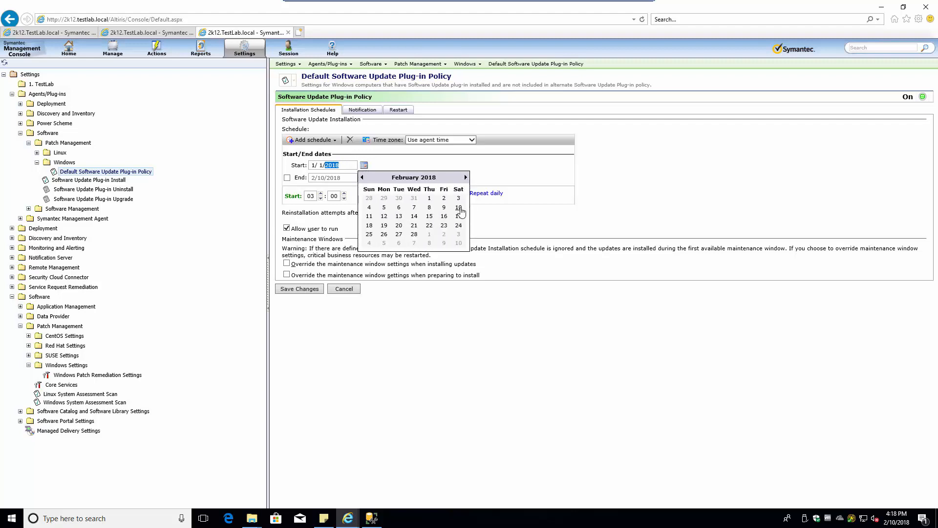
pyautogui.click(385, 216)
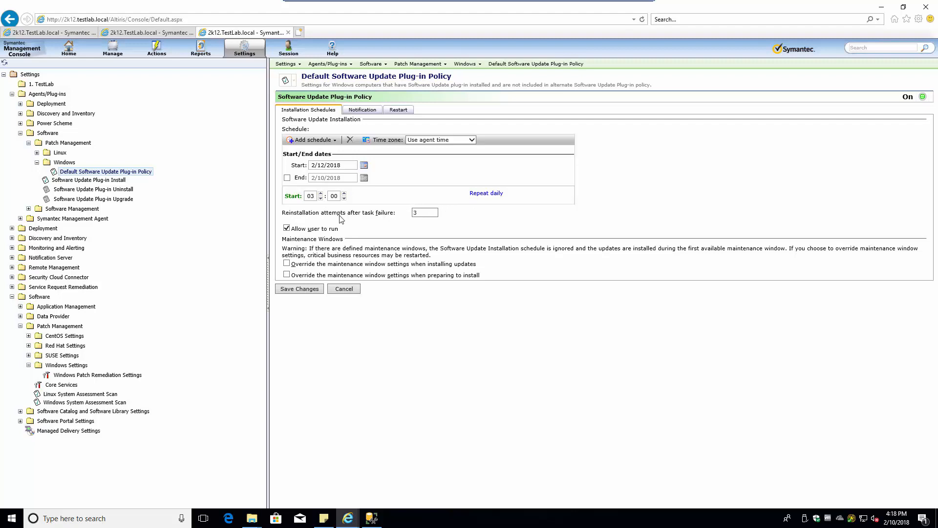
# Step: Change the installation schedule's repetition to every week on Monday
pyautogui.click(485, 195)
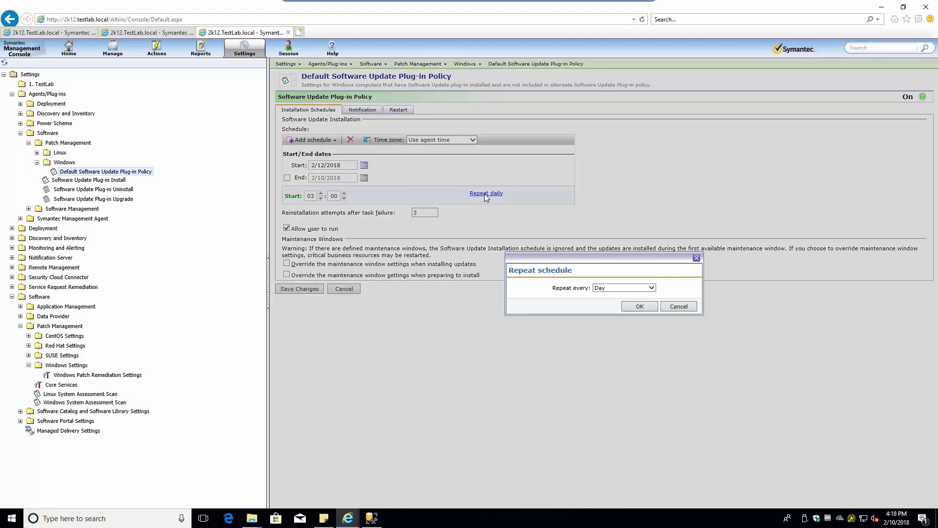
pyautogui.click(633, 289)
pyautogui.click(617, 298)
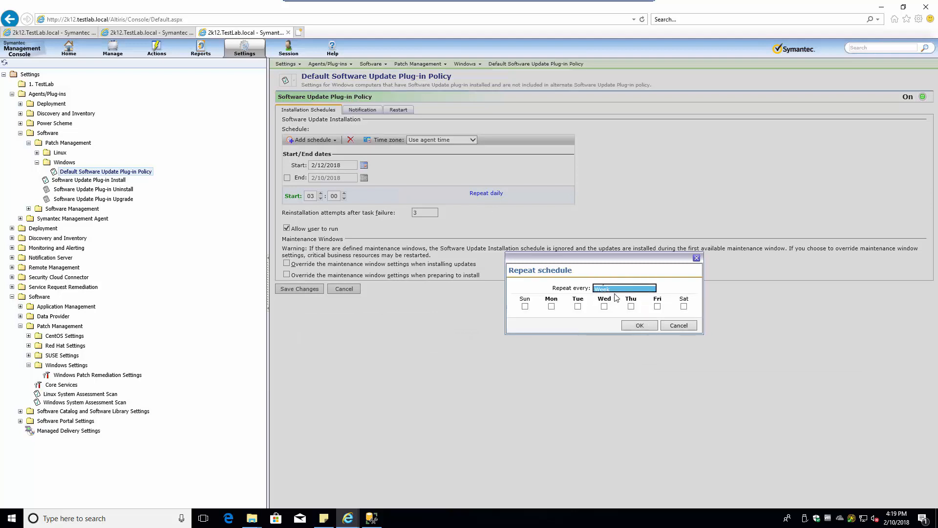
pyautogui.click(552, 306)
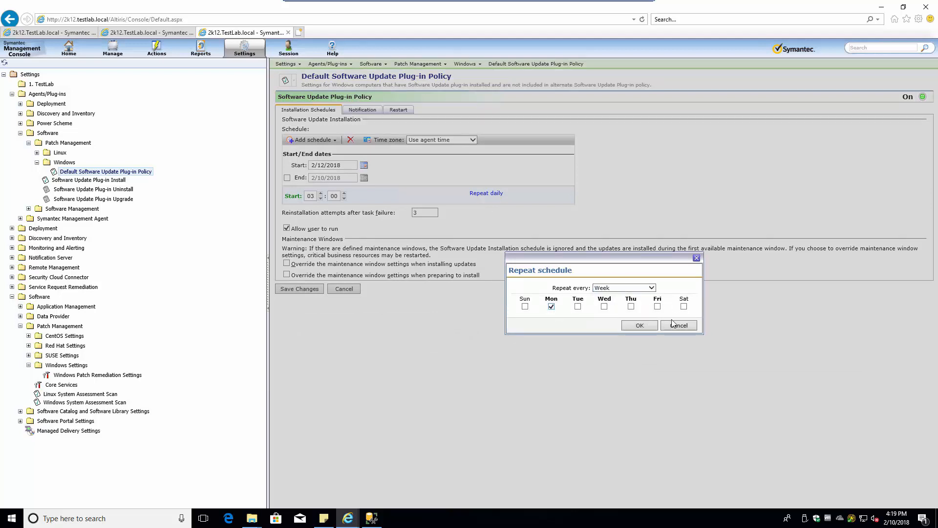
pyautogui.click(640, 326)
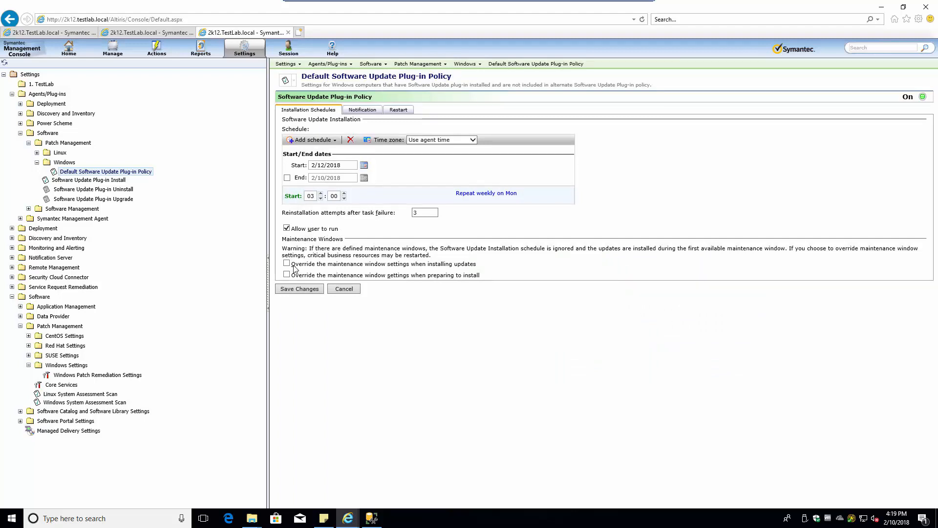
# Step: Check the default policy's notification settings, then choose a scheduled restart after installation and remove its existing schedule entry
pyautogui.click(354, 115)
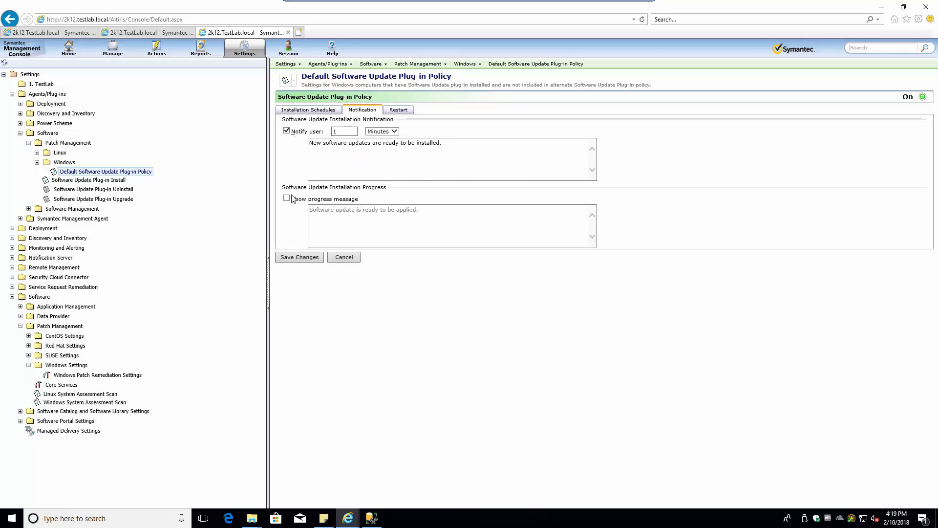
pyautogui.click(395, 112)
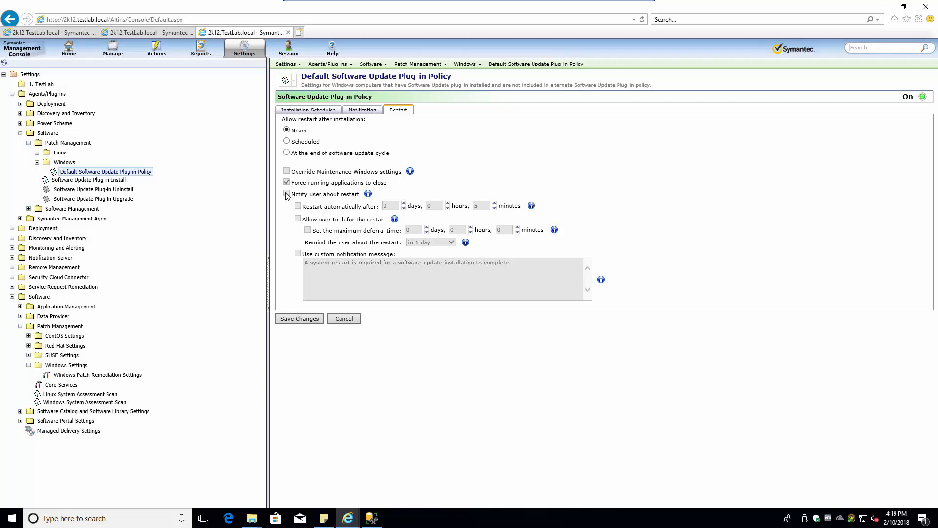
pyautogui.click(287, 141)
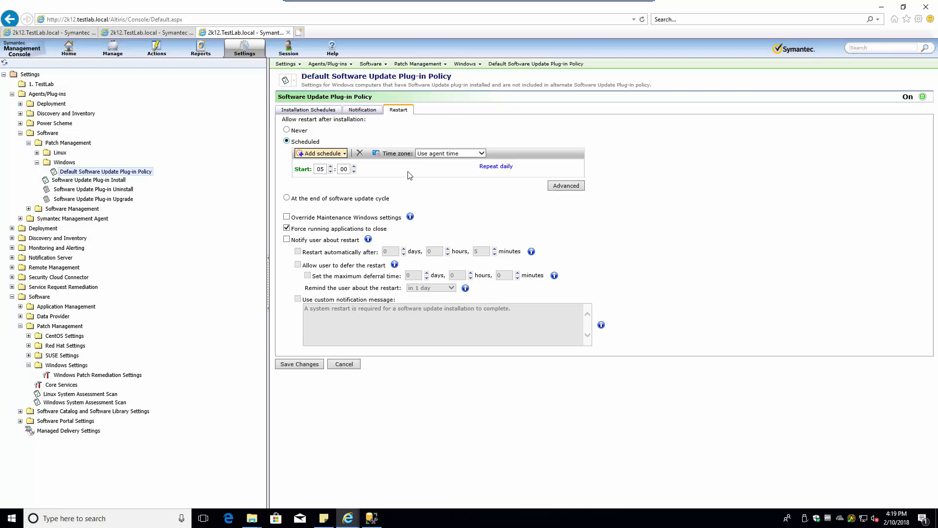
pyautogui.click(360, 153)
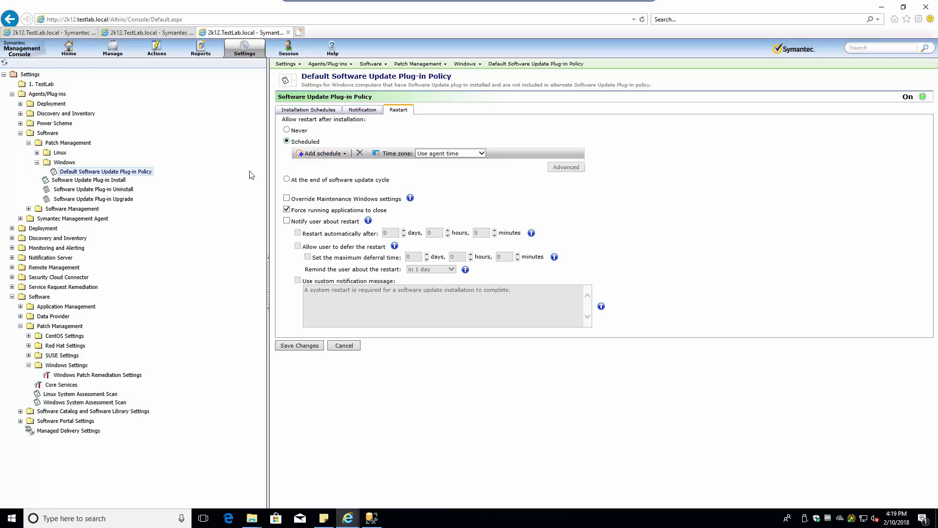
# Step: Turn off forced closing of running applications, enable user notification about restart with the custom message option, and save the default policy
pyautogui.click(287, 209)
pyautogui.click(287, 221)
pyautogui.click(298, 280)
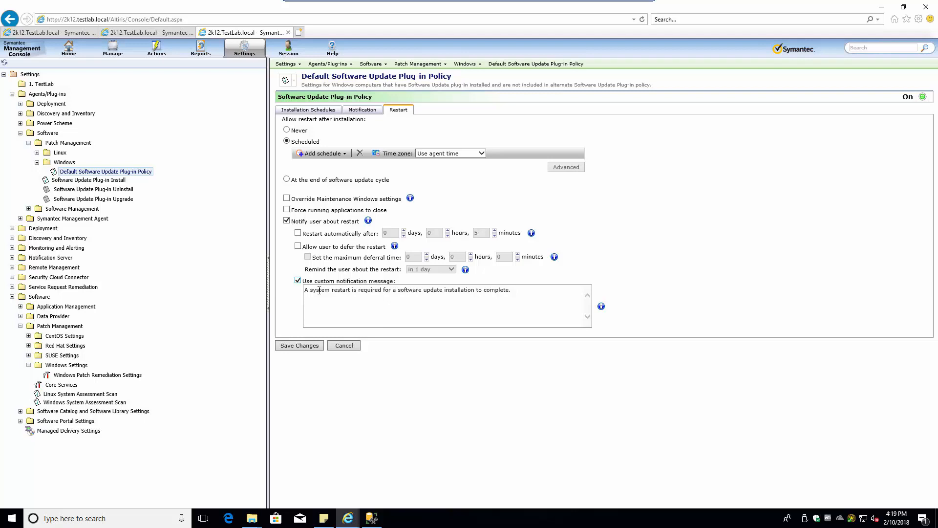
pyautogui.click(299, 345)
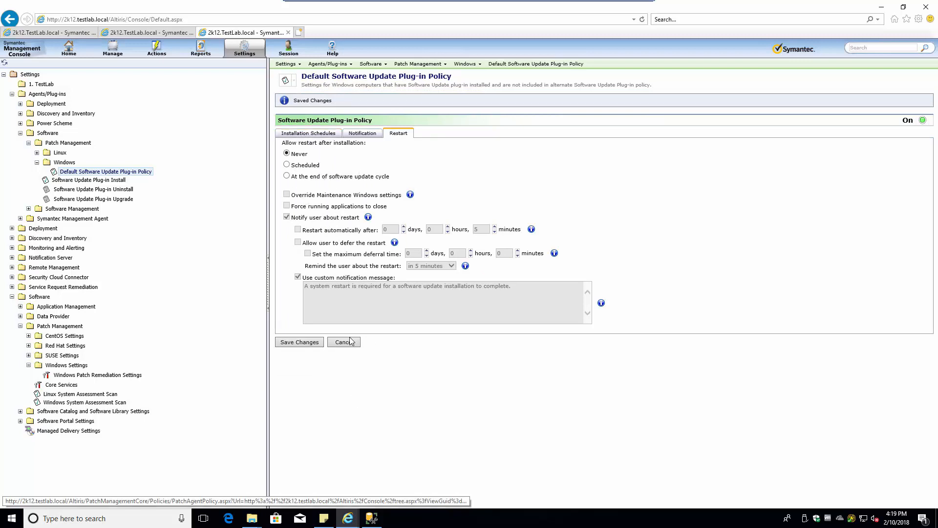
# Step: Clone the Default Software Update Plug-in Policy under the name "Windows 10 Patch Policy"
pyautogui.rightClick(103, 175)
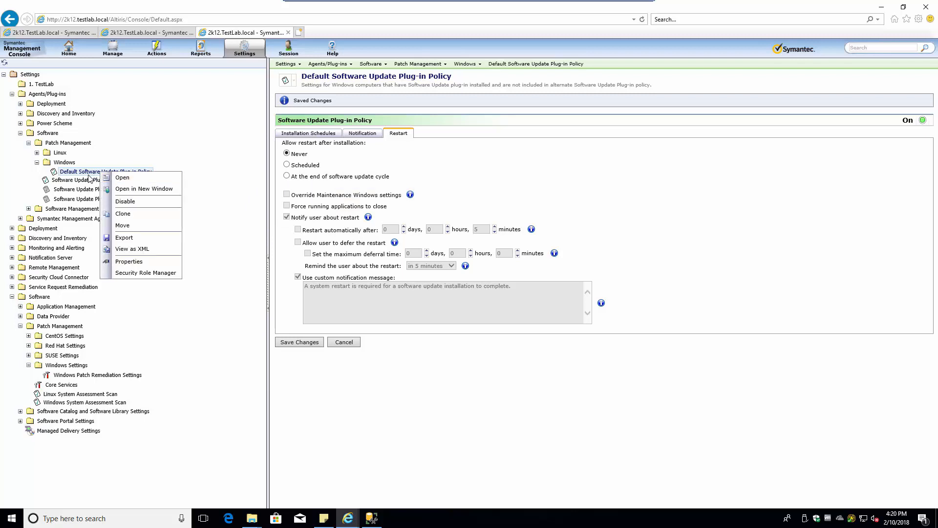
pyautogui.click(126, 215)
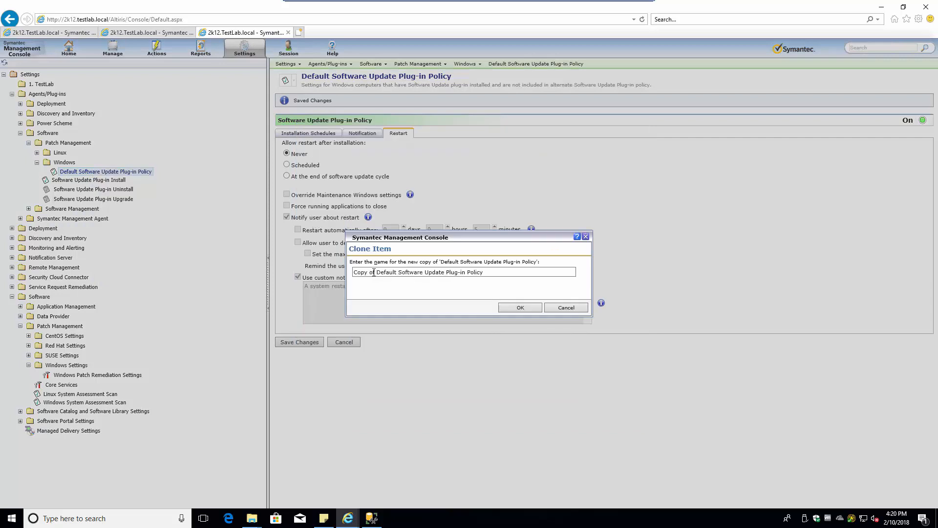
pyautogui.click(400, 272)
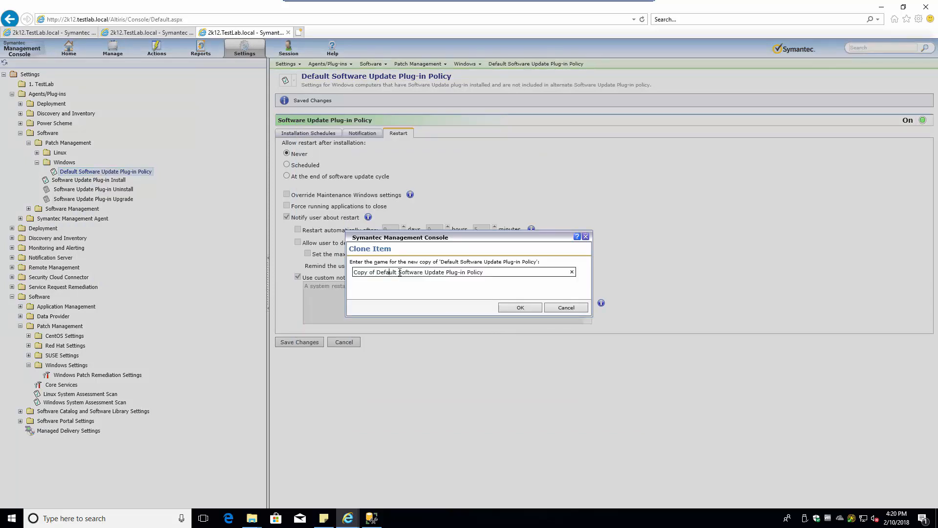
pyautogui.moveTo(398, 274); pyautogui.dragTo(316, 274)
pyautogui.write('Windows 10')
pyautogui.moveTo(390, 274); pyautogui.dragTo(500, 272)
pyautogui.write('Patch')
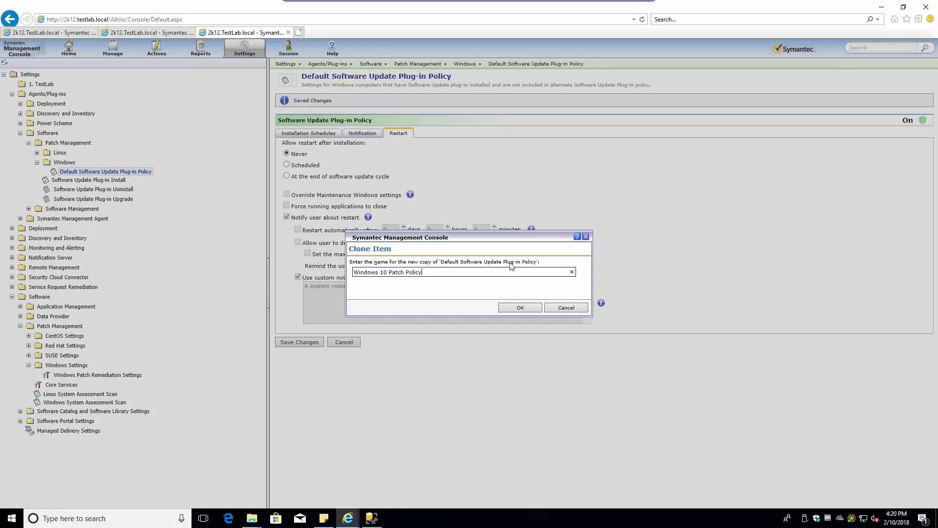
pyautogui.click(519, 307)
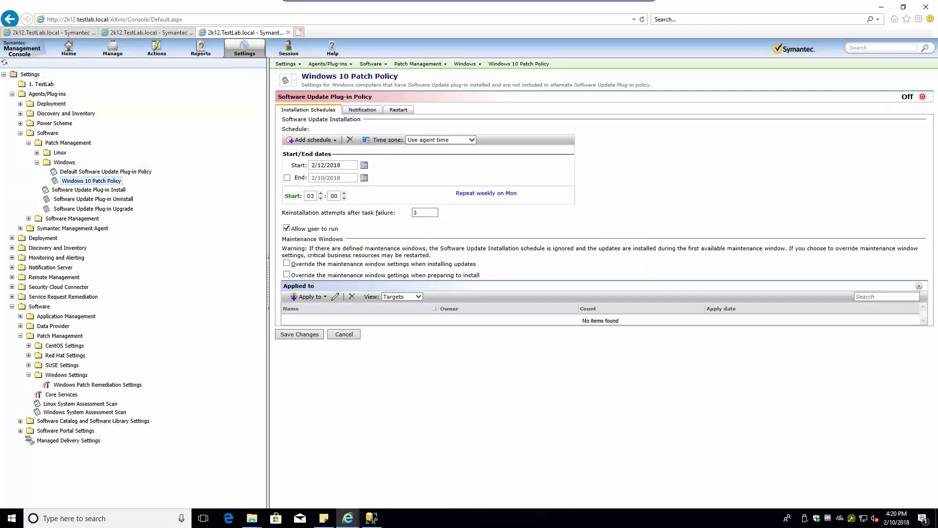
# Step: Turn on the Windows 10 Patch Policy and set its installation schedule to start on 2/10/2018 at 16:00
pyautogui.click(922, 96)
pyautogui.click(913, 105)
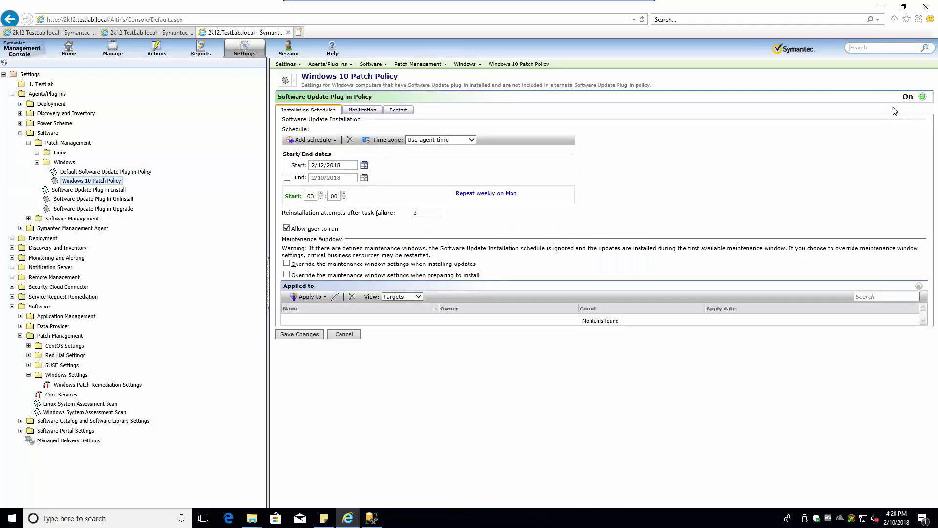
pyautogui.click(364, 166)
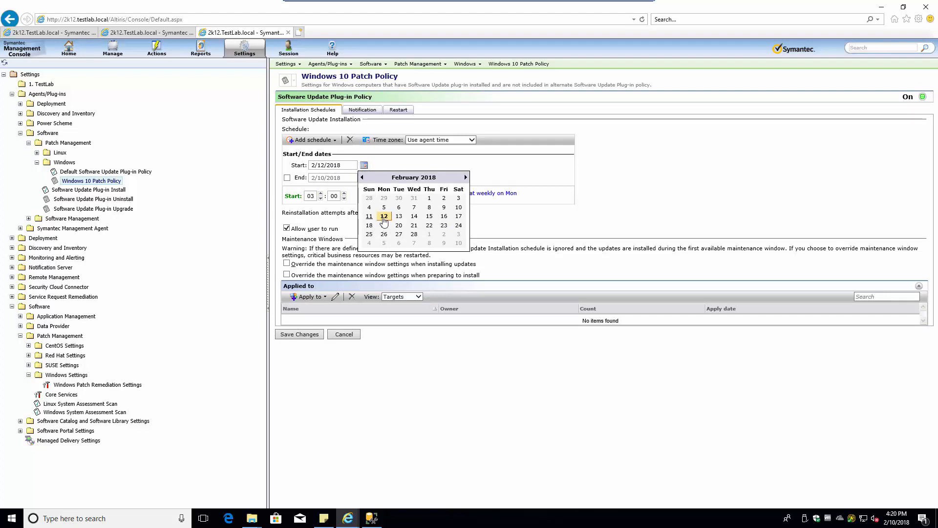
pyautogui.click(459, 208)
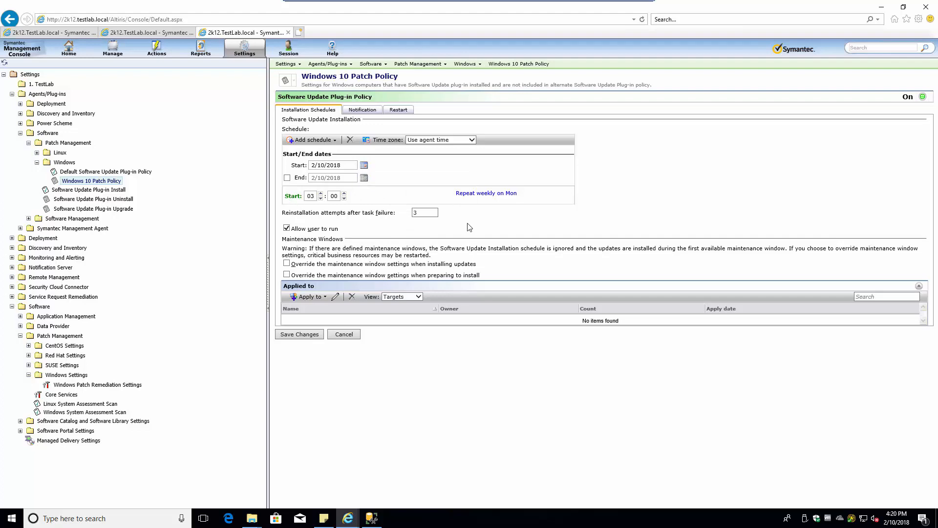
pyautogui.click(314, 196)
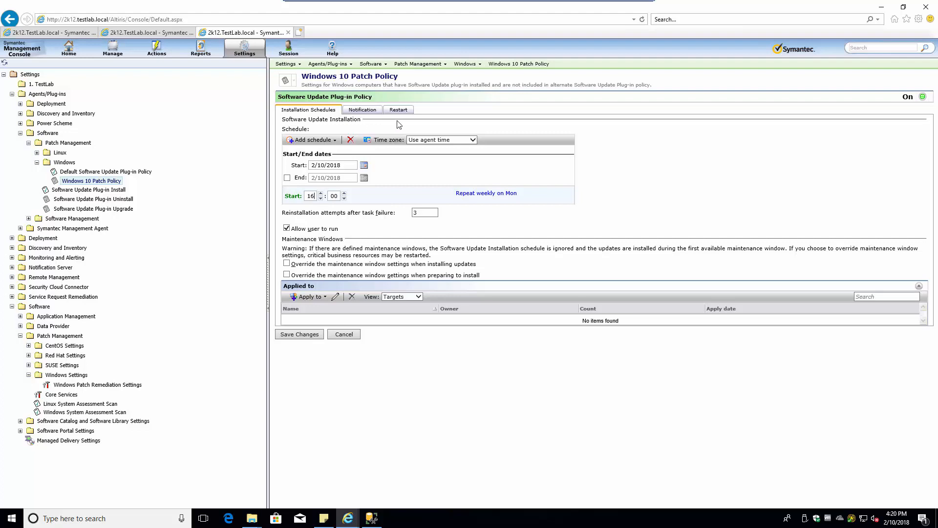
# Step: Set the installation notification to 30 minutes with the message "New software Patches will be applied"
pyautogui.click(364, 111)
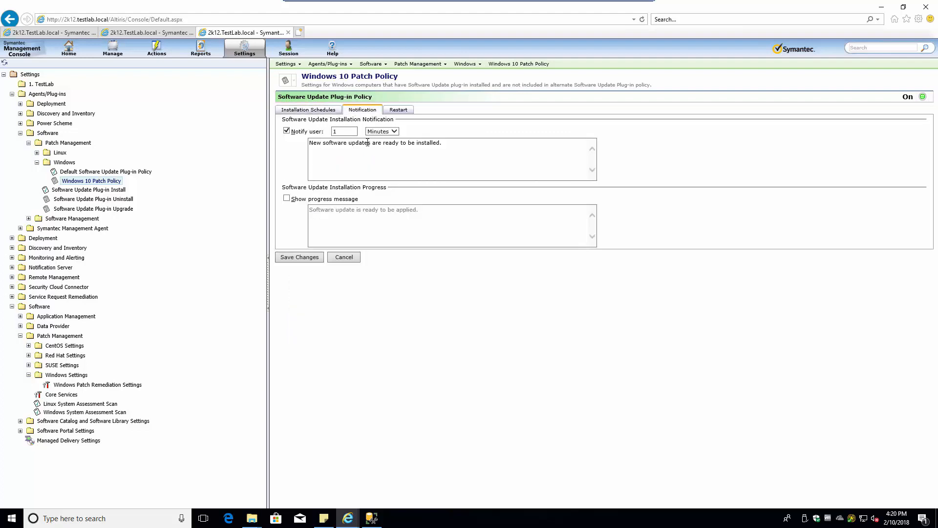
pyautogui.doubleClick(347, 131)
pyautogui.moveTo(348, 143); pyautogui.dragTo(466, 149)
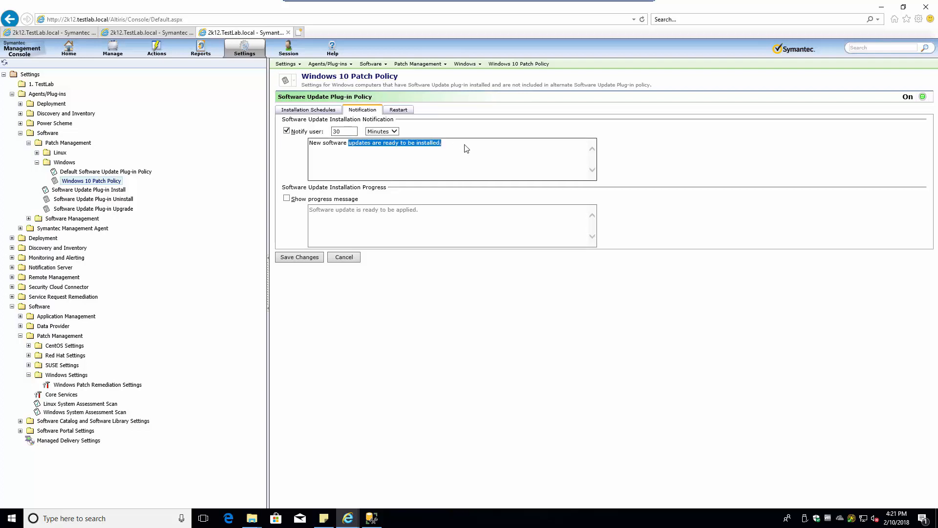
pyautogui.write('Pa')
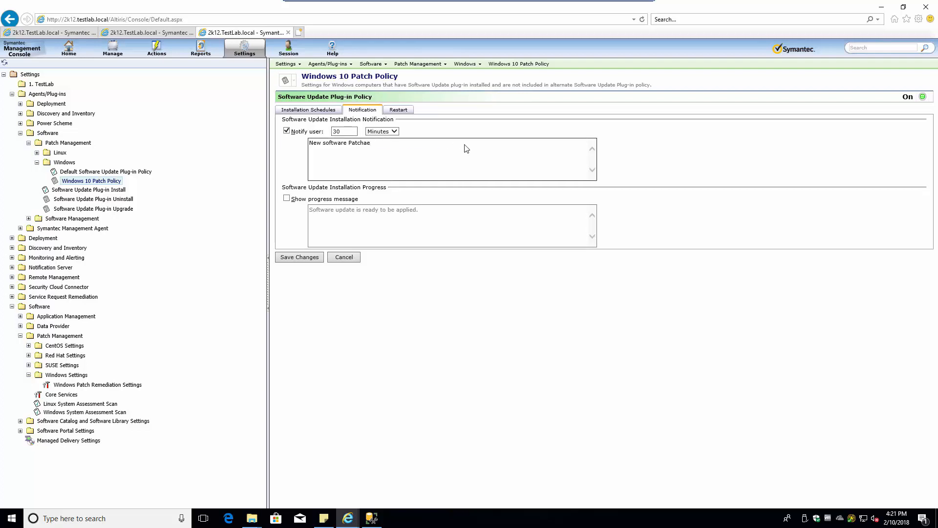
pyautogui.write('tches will be applied')
# Step: Enable the installation progress message and change its text to "Patches are ready to be applied."
pyautogui.click(286, 198)
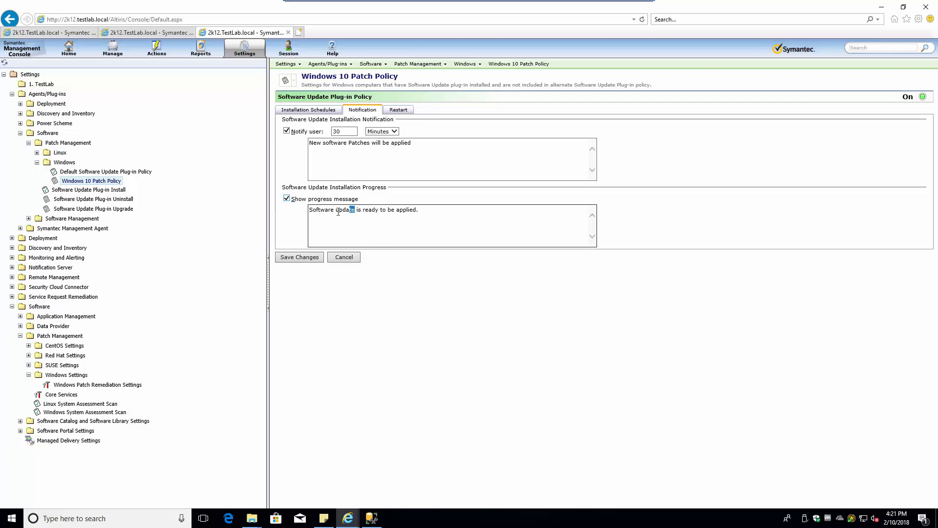
pyautogui.moveTo(339, 212); pyautogui.dragTo(255, 213)
pyautogui.write('Pa tches are')
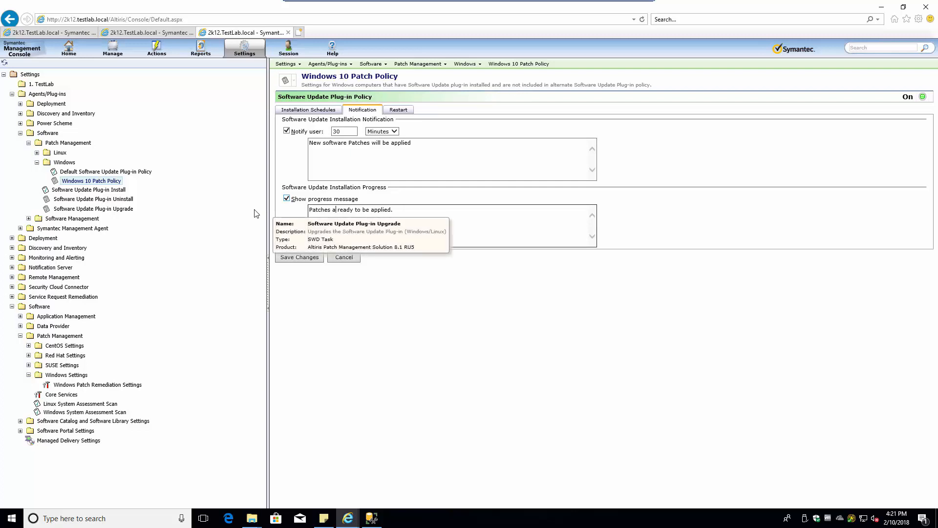
pyautogui.click(415, 209)
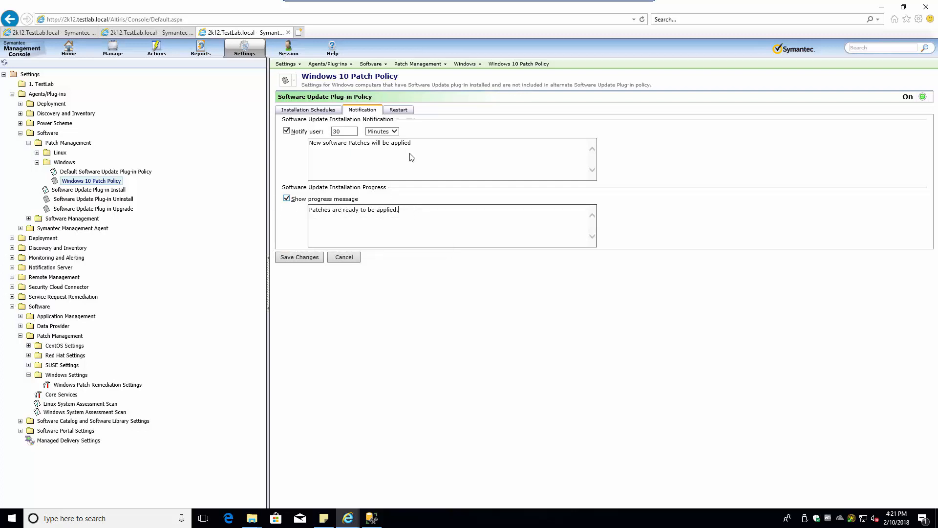
# Step: Allow restart at the end of the software update cycle, force running applications to close, and let users defer the restart for up to 2 hours
pyautogui.click(398, 111)
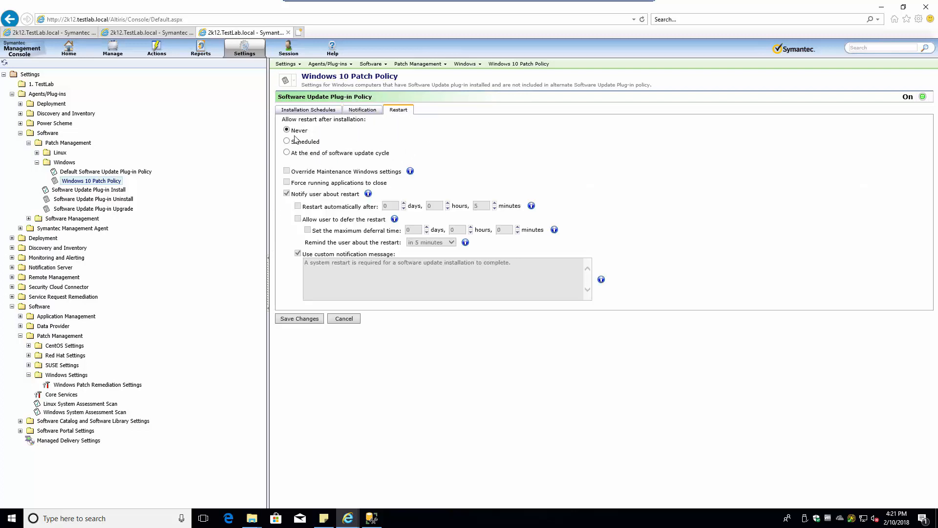
pyautogui.click(287, 152)
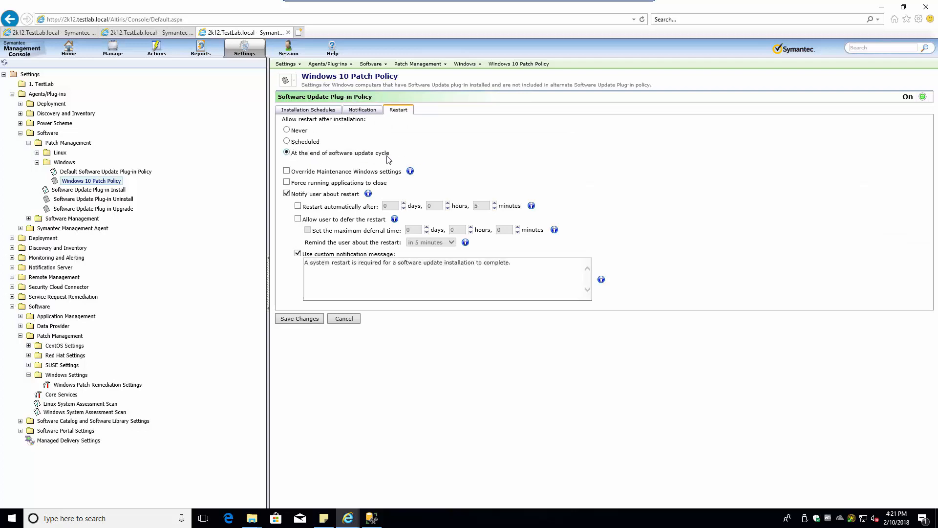
pyautogui.click(287, 182)
pyautogui.click(298, 220)
pyautogui.click(308, 229)
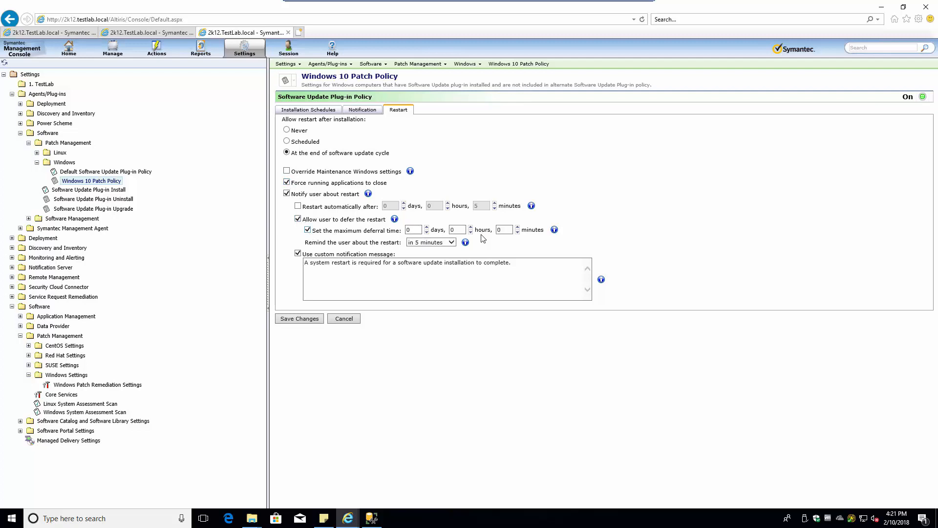
pyautogui.click(506, 229)
pyautogui.doubleClick(451, 229)
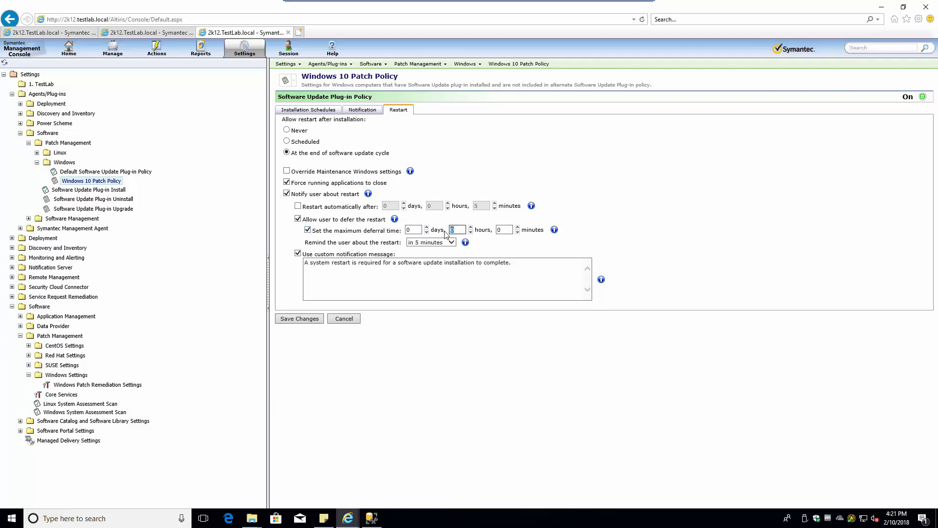
# Step: Add the line "A forced reboot will occur. Please save your work." to the custom restart notification message and save the policy
pyautogui.click(517, 265)
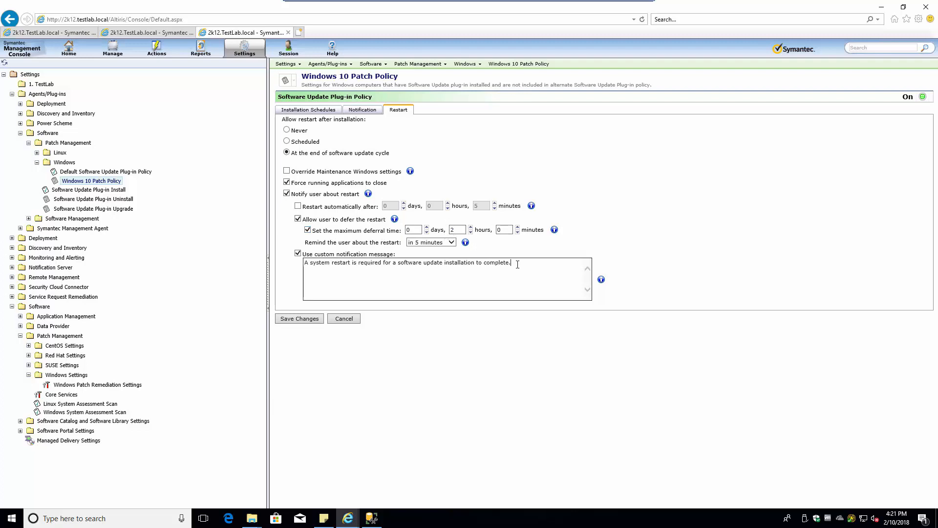
pyautogui.press('Return')
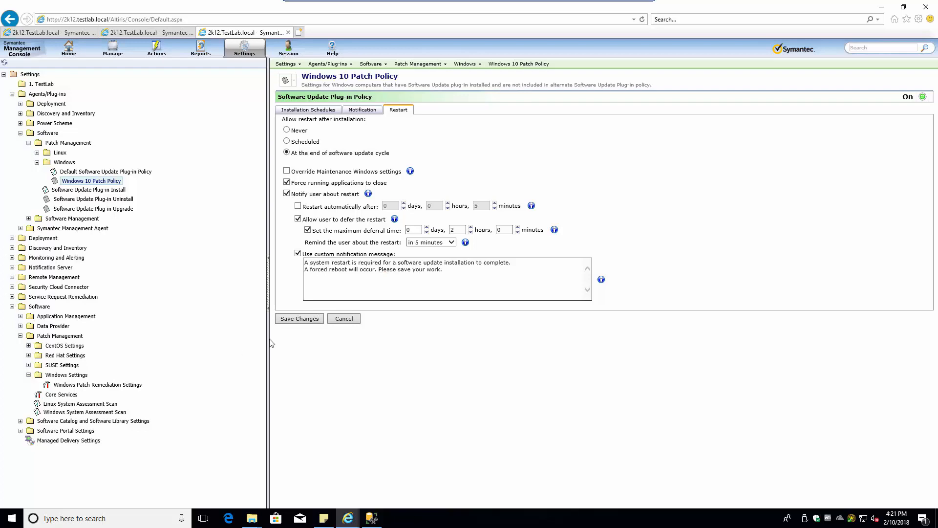
pyautogui.click(302, 322)
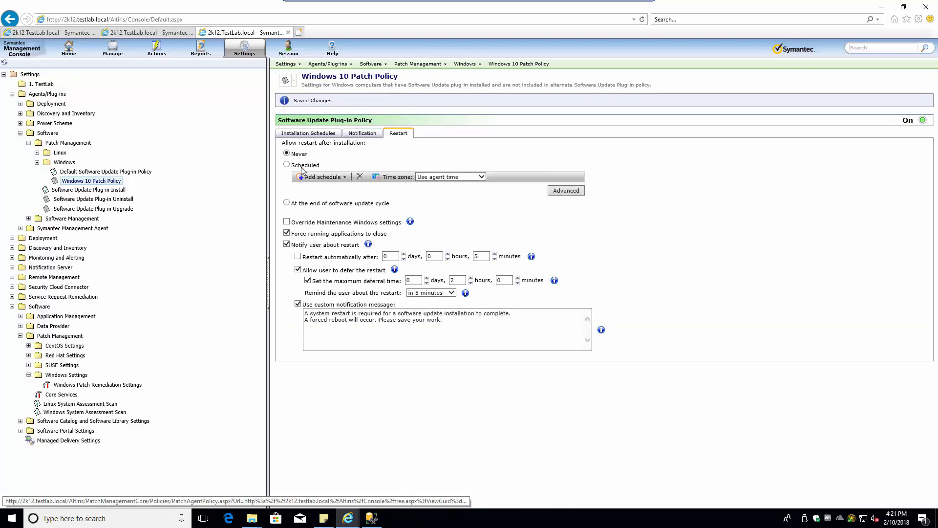
# Step: Create a new resource target named "Windows 10" for the policy's installation schedule
pyautogui.click(305, 136)
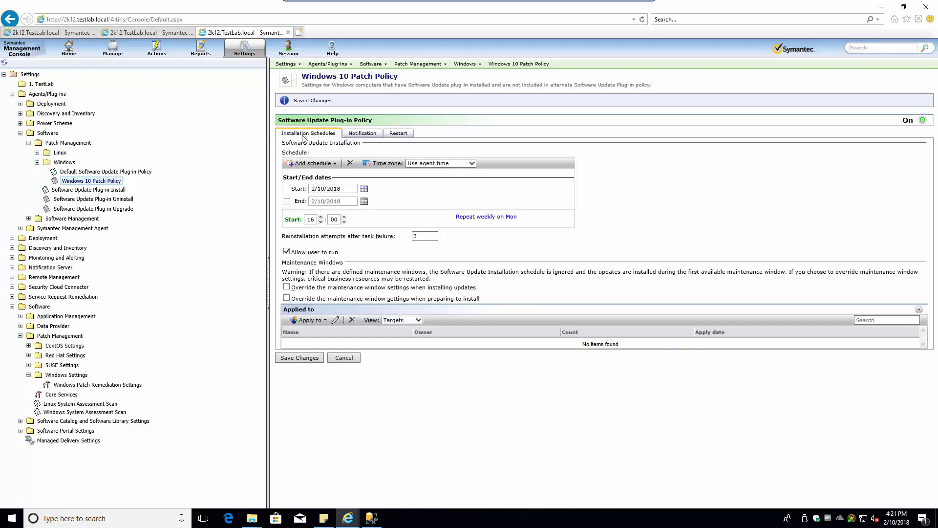
pyautogui.click(307, 320)
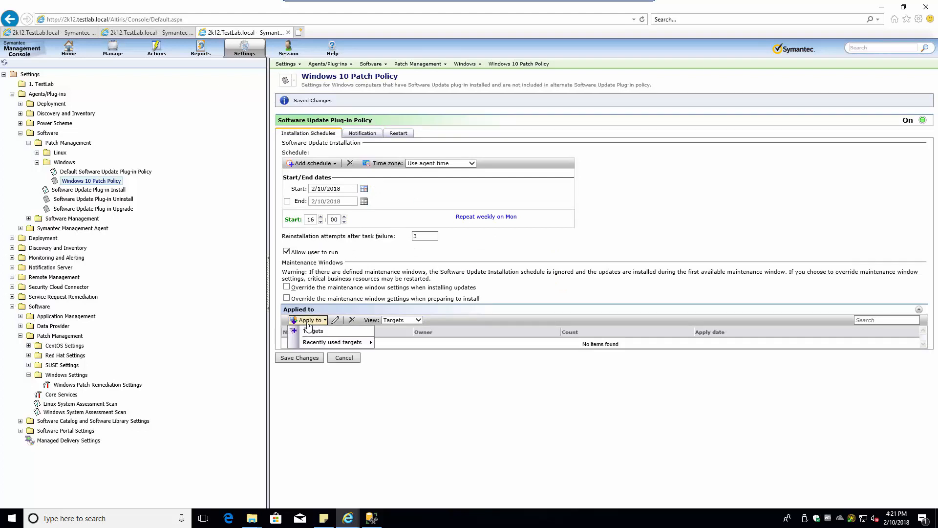
pyautogui.tripleClick(338, 344)
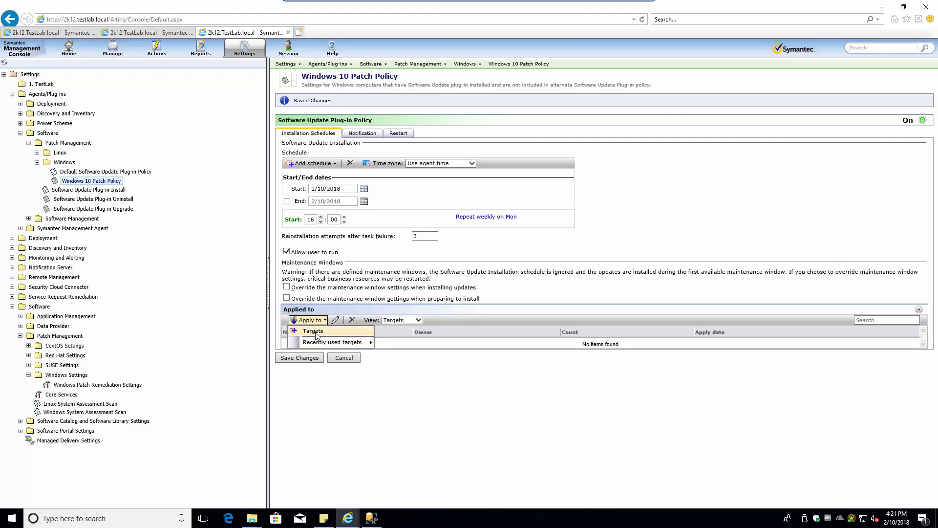
pyautogui.click(316, 332)
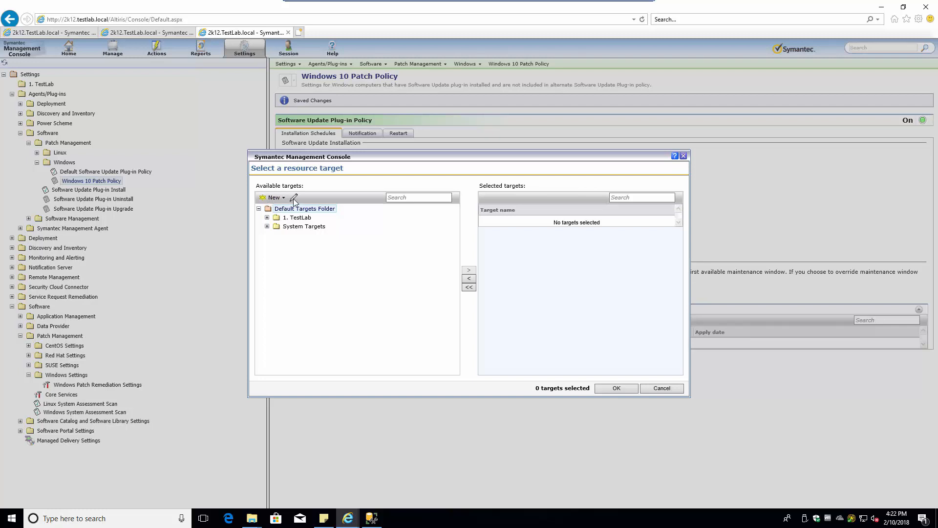
pyautogui.click(267, 217)
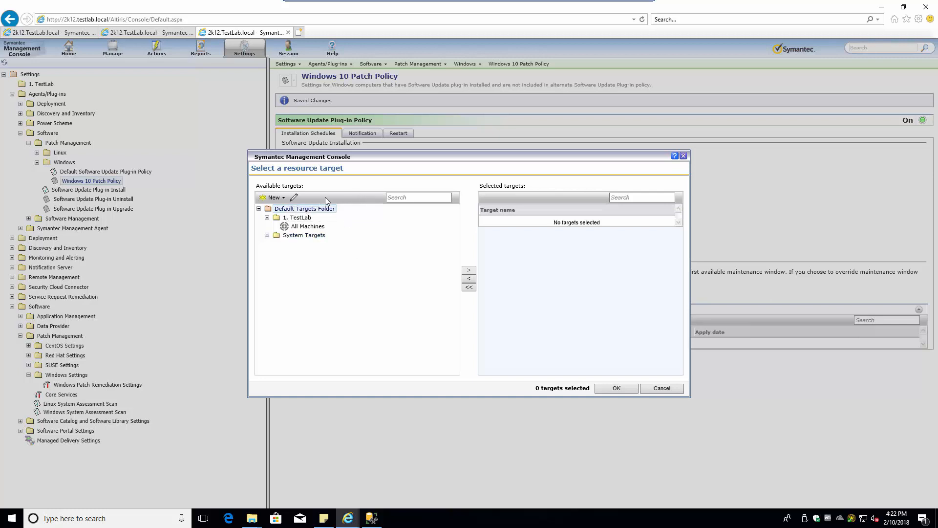
pyautogui.click(272, 197)
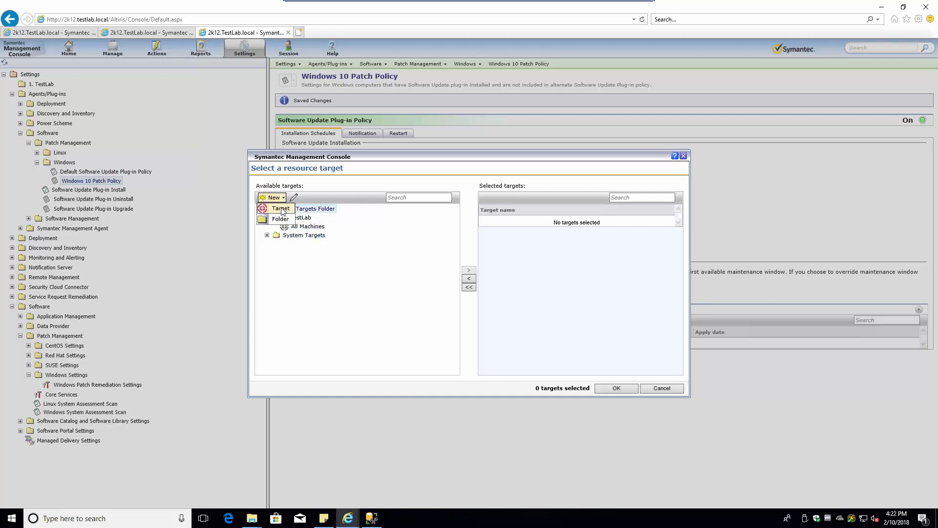
pyautogui.click(280, 209)
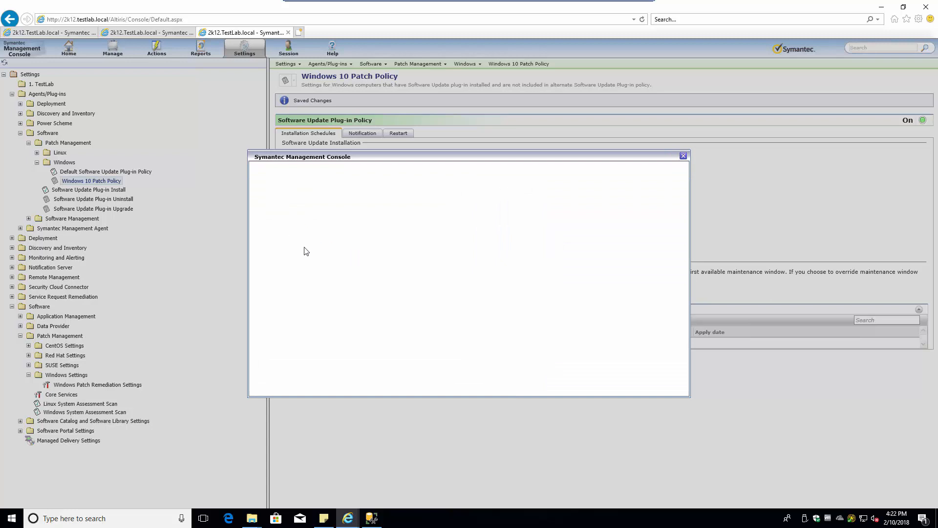
pyautogui.click(316, 189)
pyautogui.write('Windows 10')
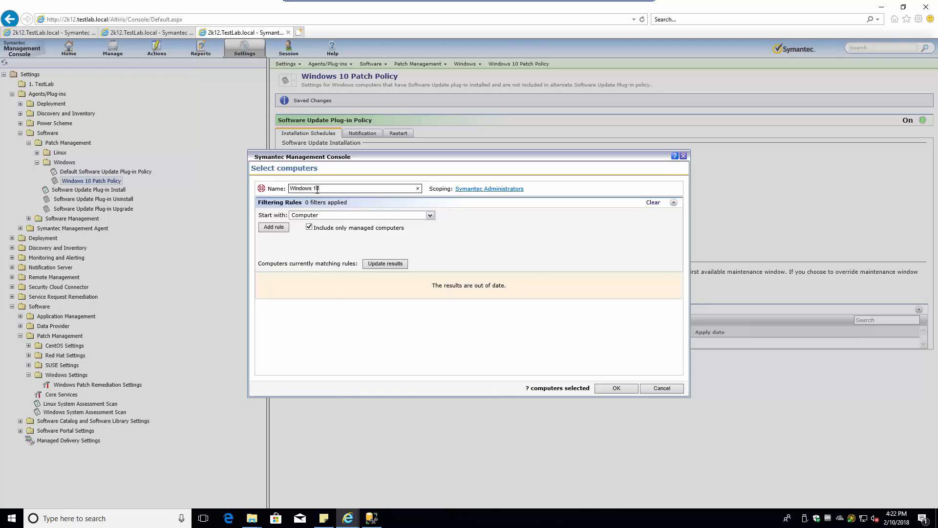
# Step: Add a filtering rule that excludes computers not in the "Windows 10" filter and update the matching computers
pyautogui.click(280, 228)
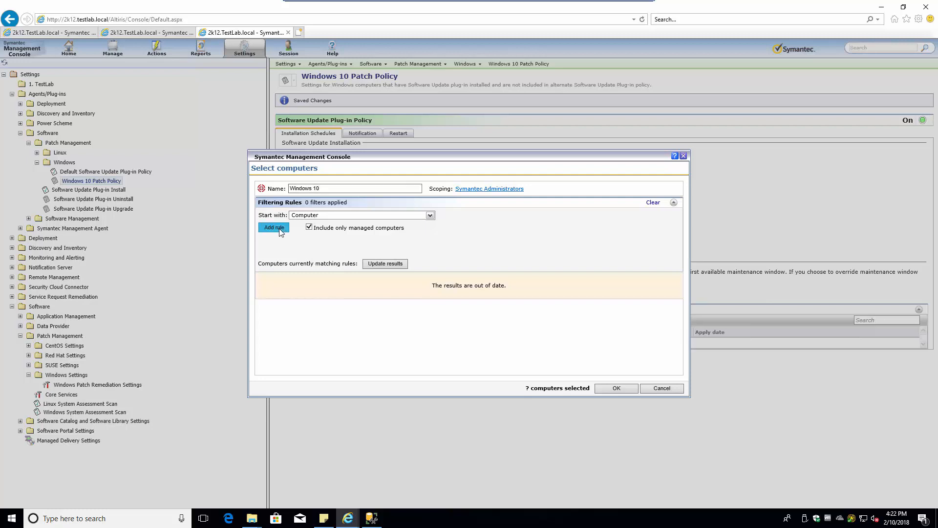
pyautogui.click(327, 227)
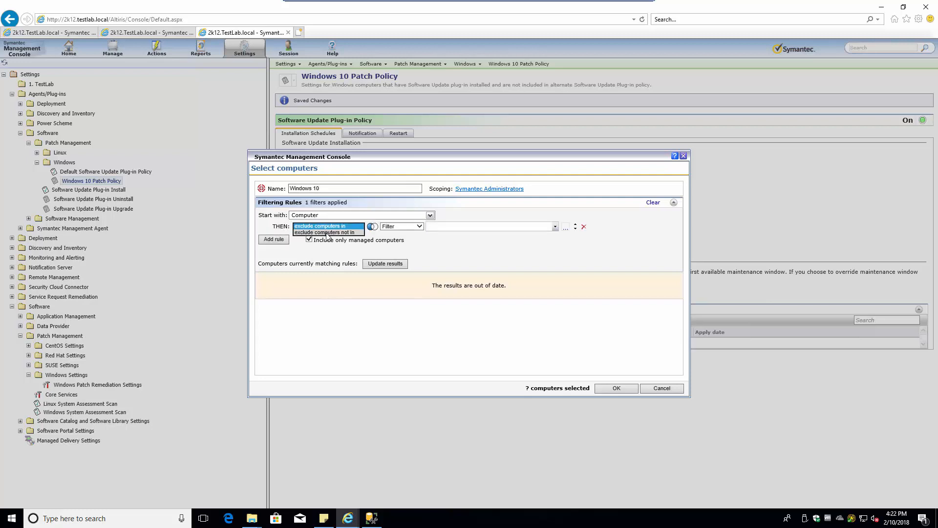
pyautogui.click(325, 233)
pyautogui.click(446, 227)
pyautogui.write('w')
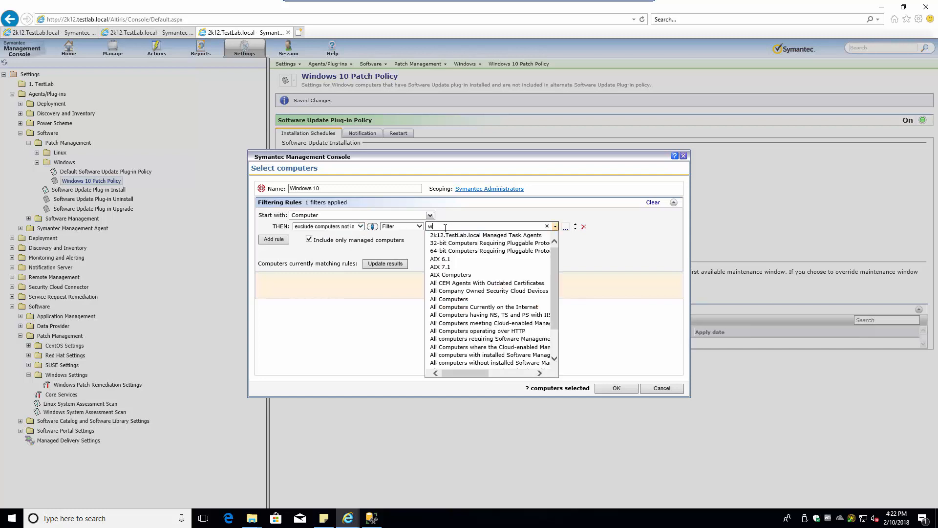
pyautogui.write('indows 10')
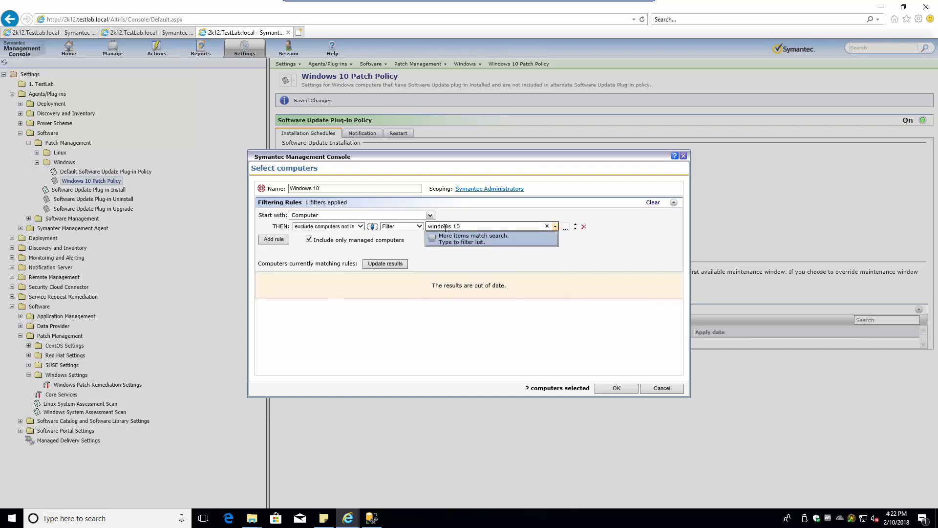
pyautogui.click(443, 236)
pyautogui.click(394, 263)
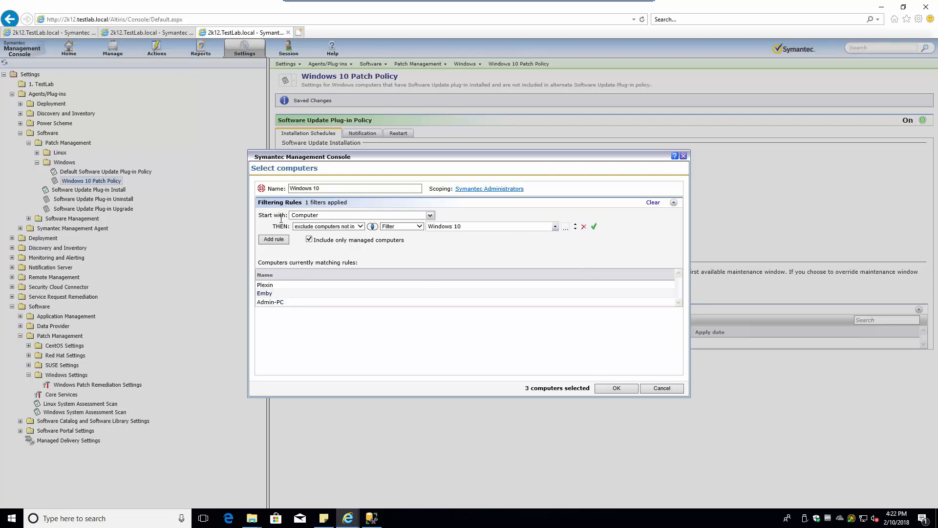
# Step: Add a second filtering rule that includes Admin-PC through a computer list and update the matching computers
pyautogui.click(276, 240)
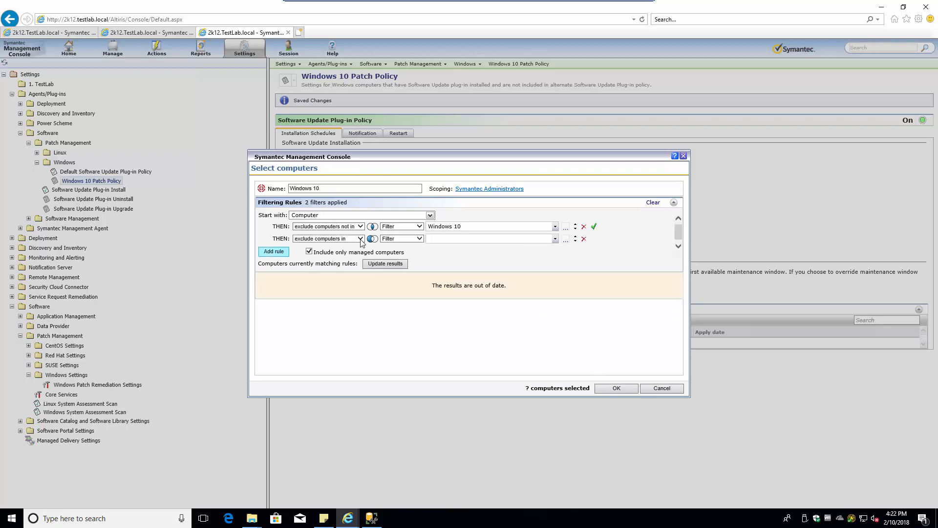
pyautogui.click(360, 239)
pyautogui.click(333, 254)
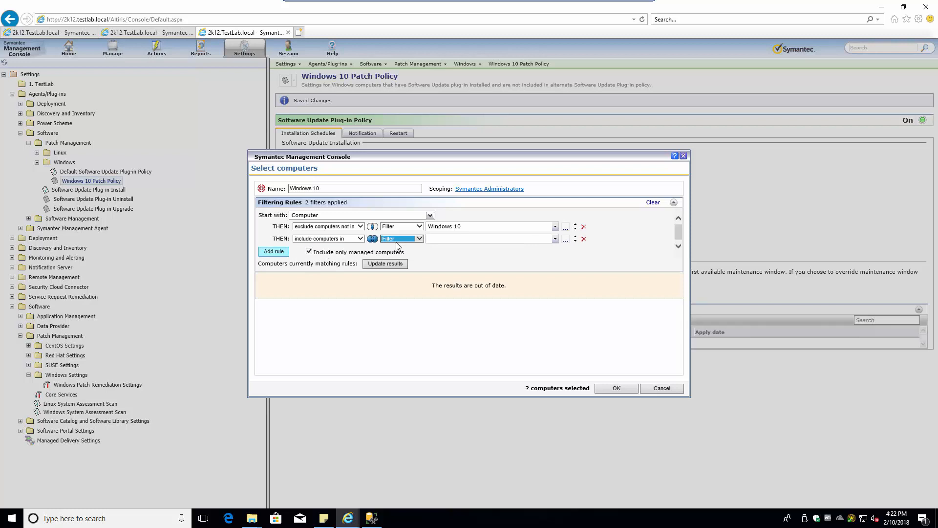
pyautogui.click(398, 239)
pyautogui.click(394, 255)
pyautogui.click(456, 240)
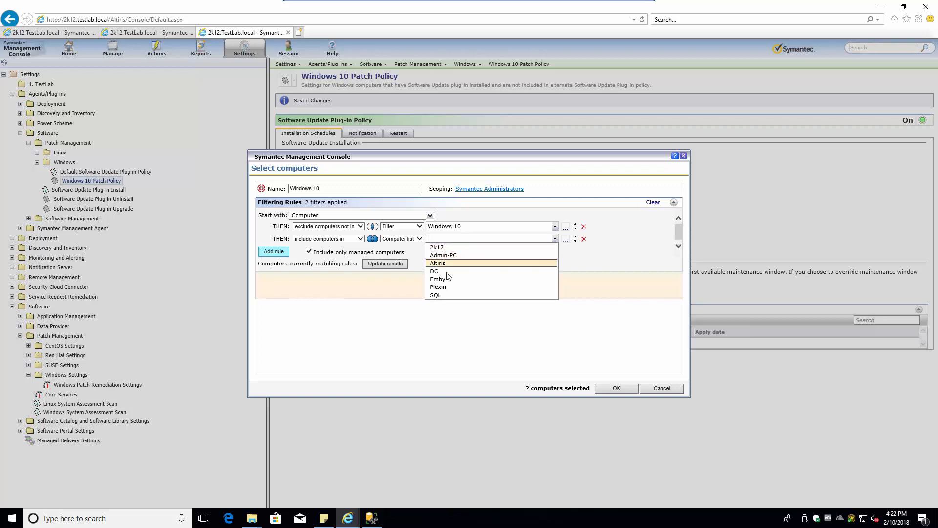
pyautogui.click(452, 255)
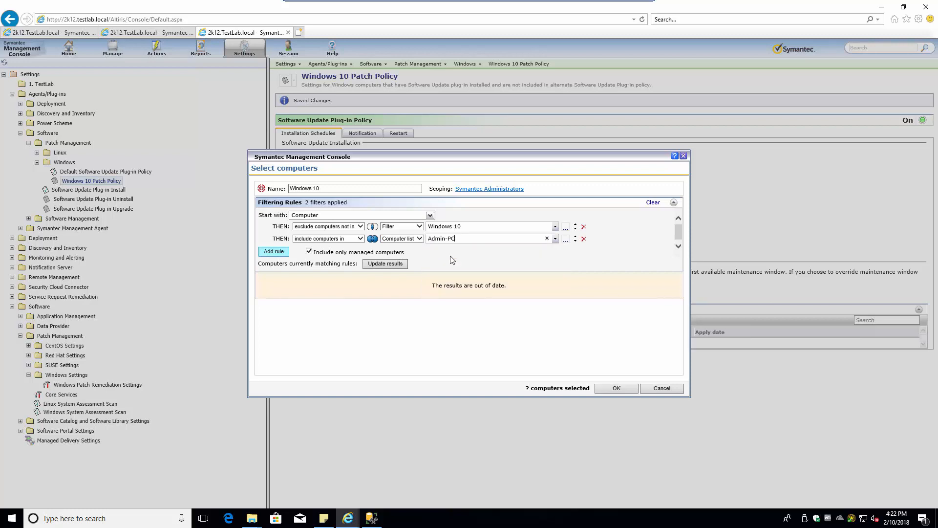
pyautogui.click(391, 266)
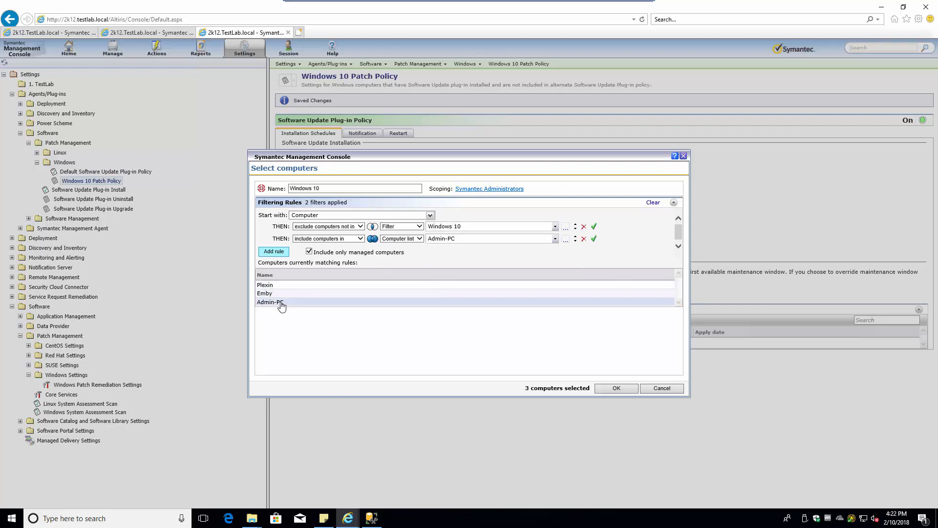
# Step: Try the Admin-PC rule as "exclude computers in", remove that rule, and update the matching computers
pyautogui.click(324, 239)
pyautogui.click(321, 233)
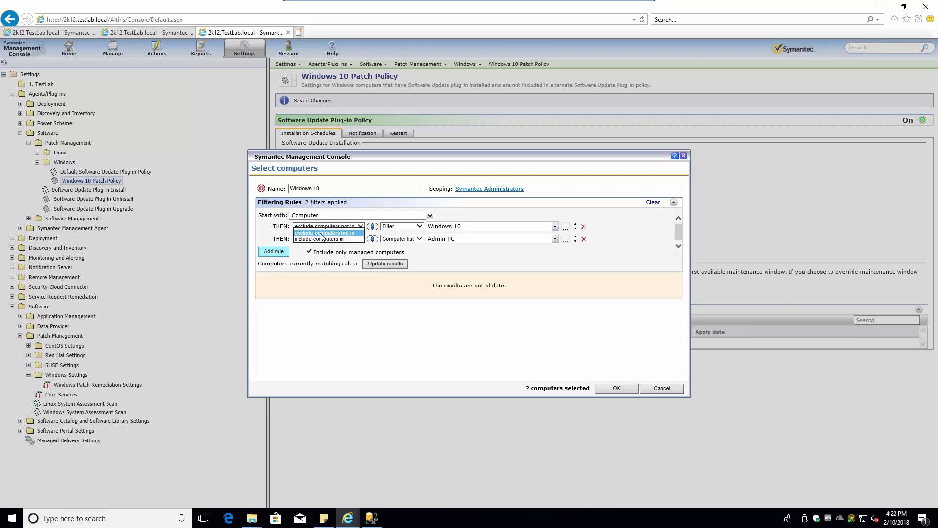
pyautogui.click(332, 238)
pyautogui.click(336, 233)
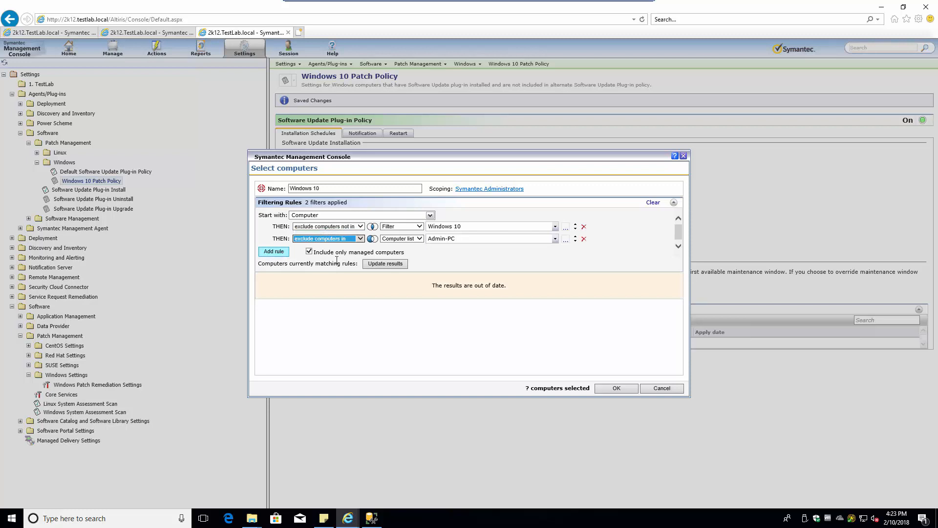
pyautogui.click(383, 264)
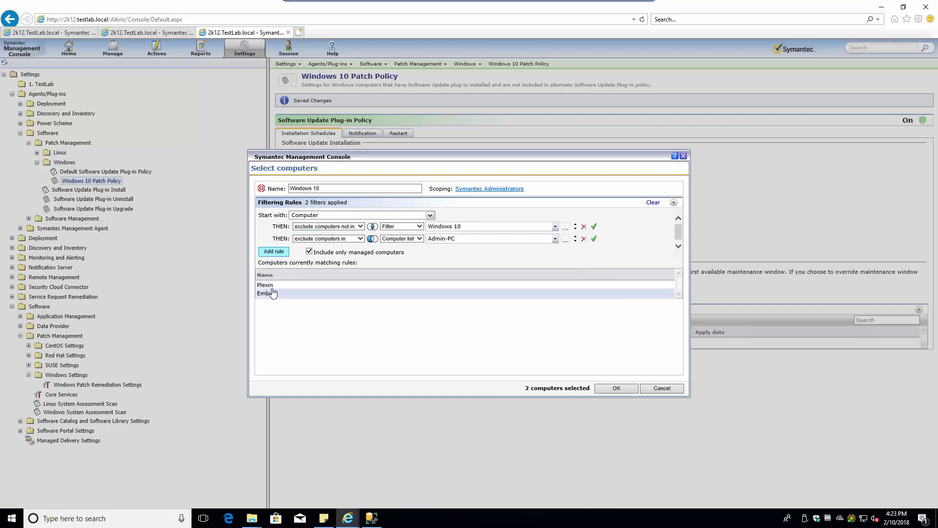
pyautogui.click(584, 239)
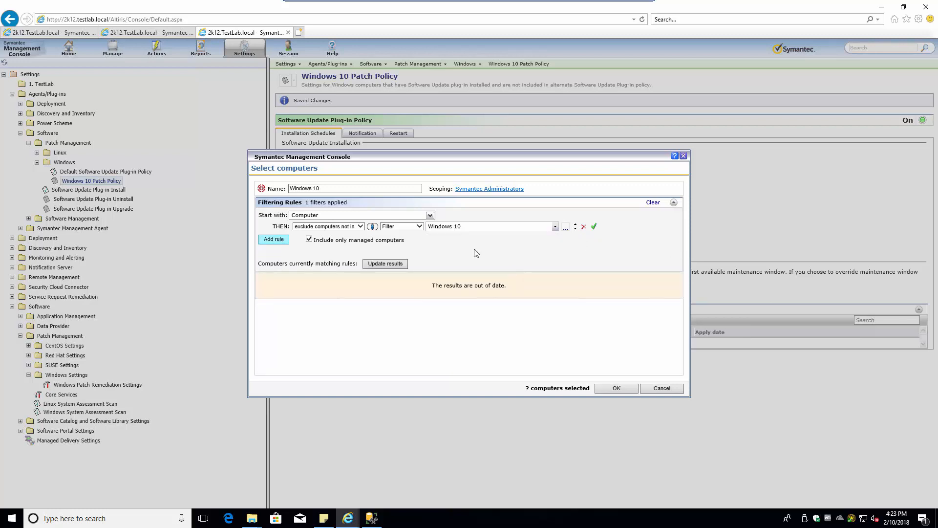
pyautogui.click(380, 264)
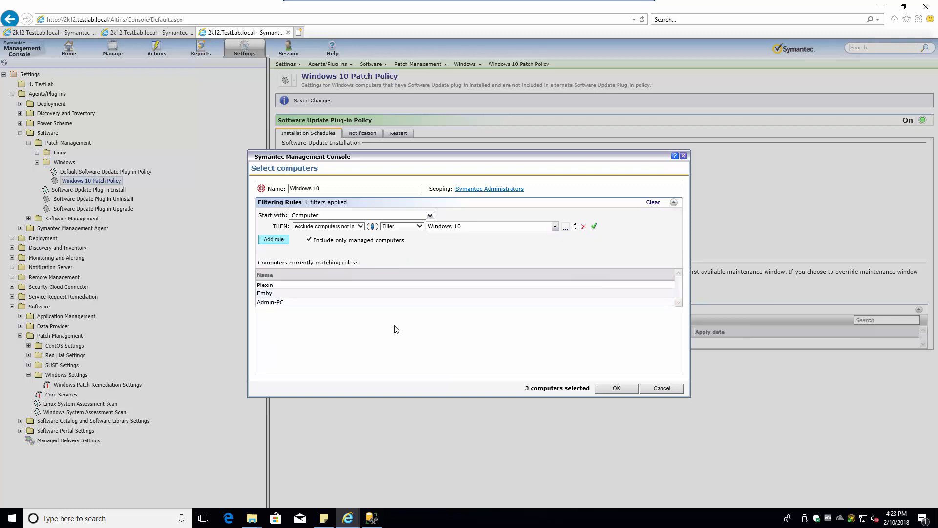
# Step: Confirm the Windows 10 target, apply it to the Windows 10 Patch Policy, and save the policy
pyautogui.click(606, 387)
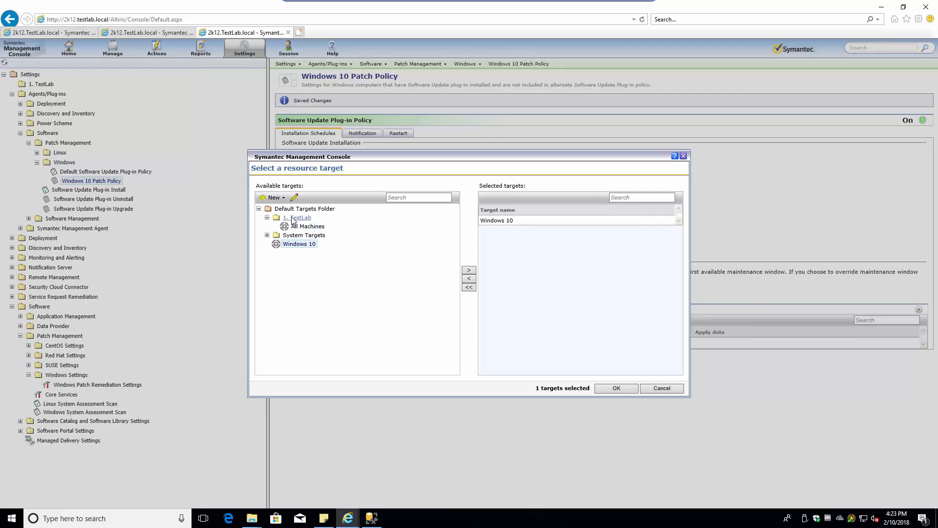
pyautogui.rightClick(292, 246)
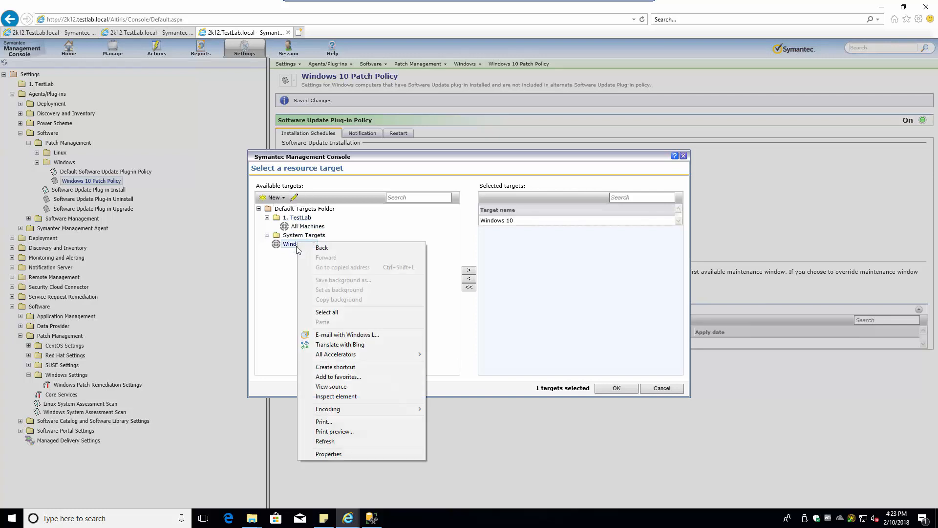
pyautogui.click(291, 248)
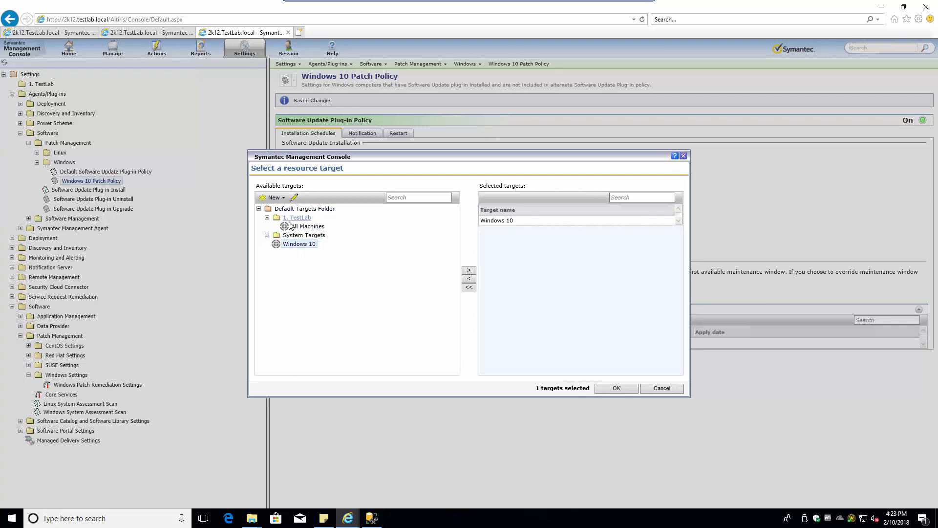
pyautogui.click(617, 389)
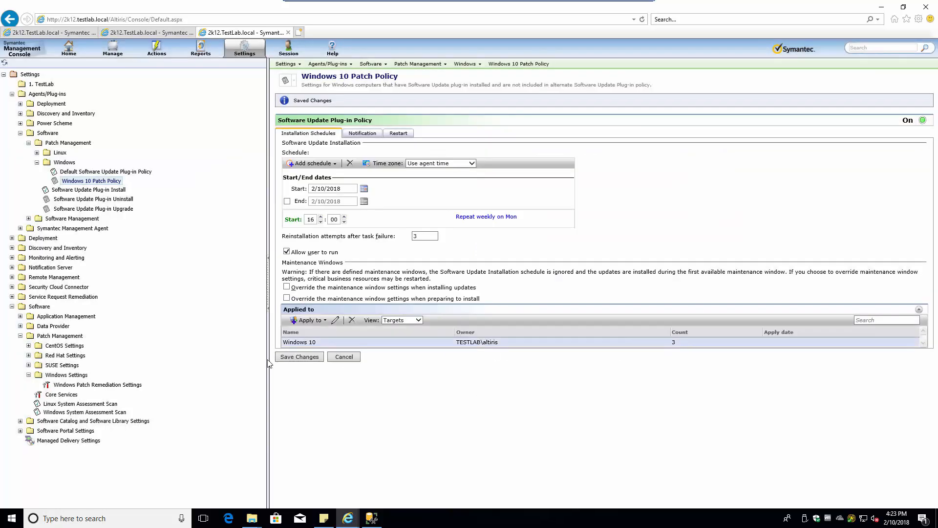
pyautogui.click(300, 359)
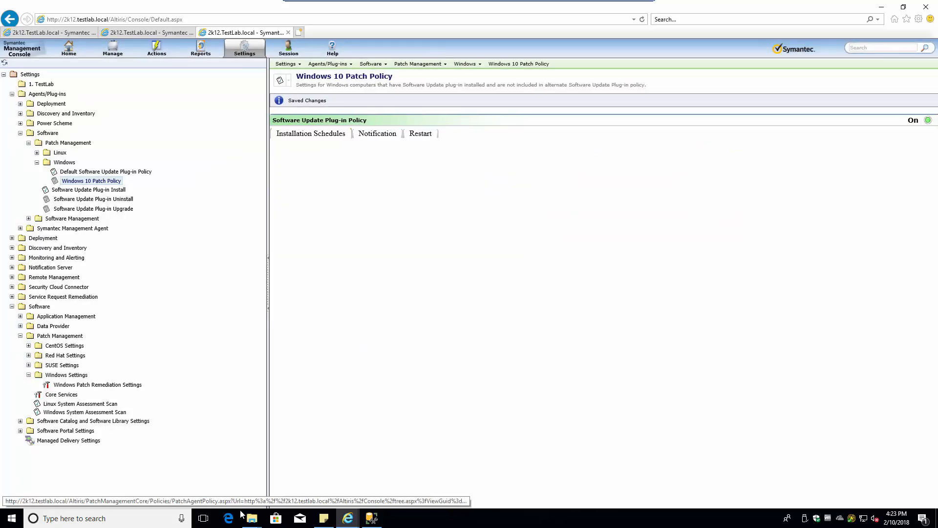
# Step: Open the Symantec Management Agent, update its configuration, and widen the window and schedules pane to read the software update schedules
pyautogui.rightClick(852, 518)
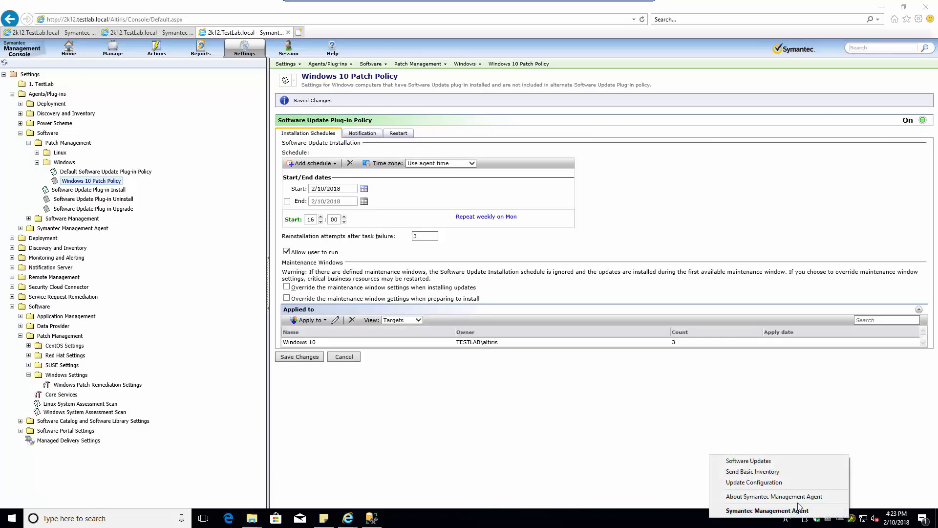
pyautogui.click(799, 510)
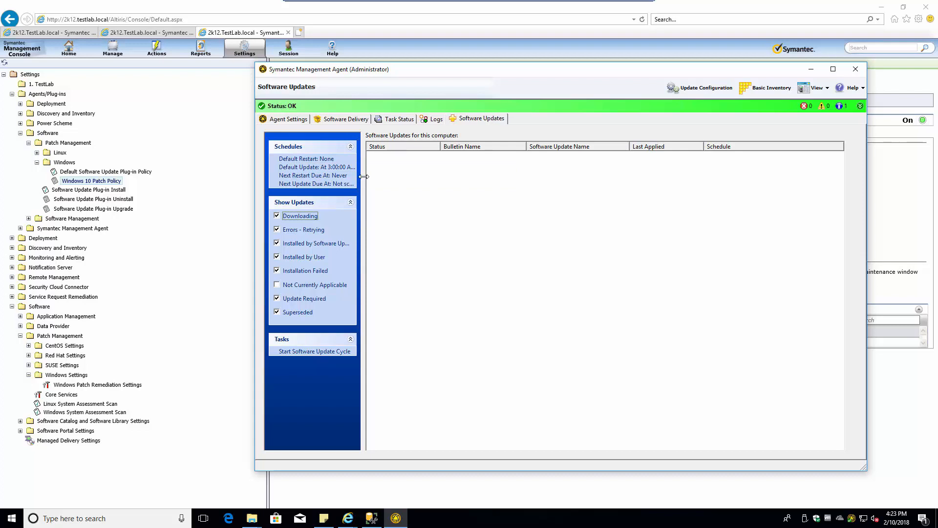
pyautogui.moveTo(381, 177); pyautogui.dragTo(620, 176)
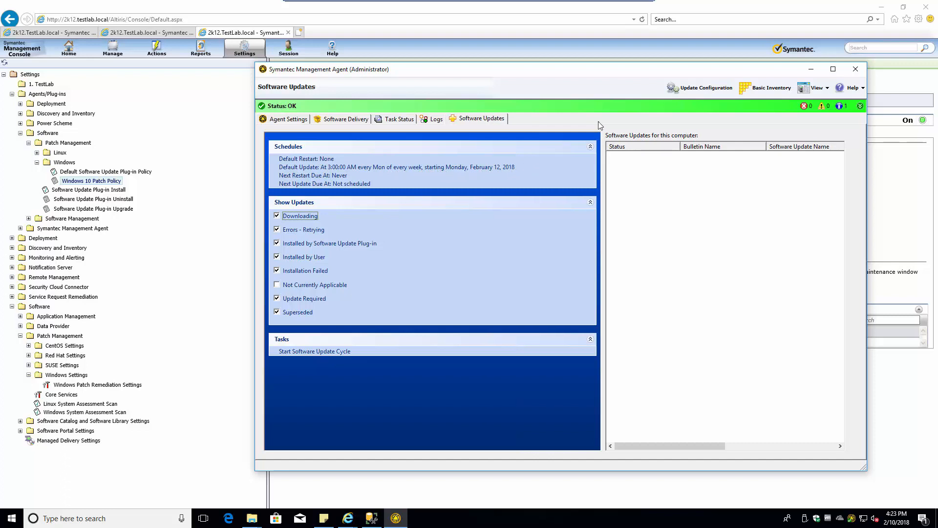
pyautogui.click(707, 88)
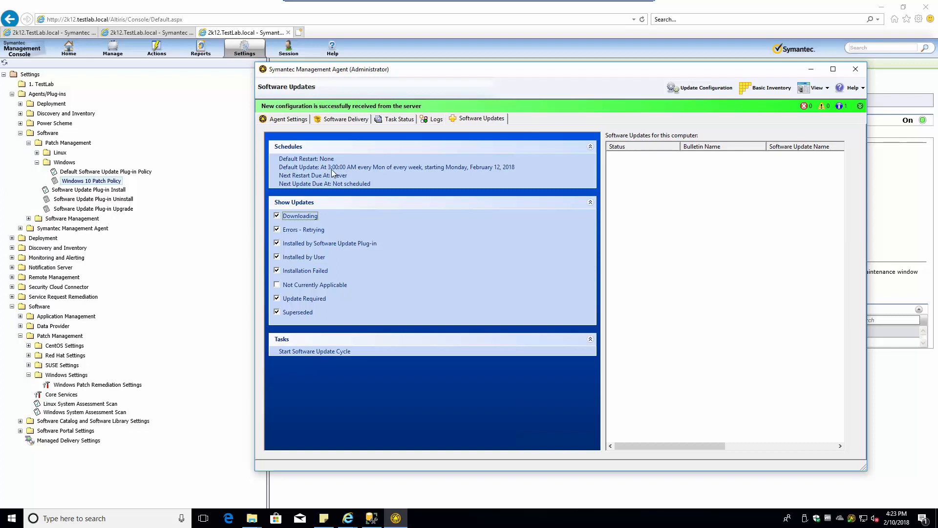
pyautogui.moveTo(252, 173); pyautogui.dragTo(44, 177)
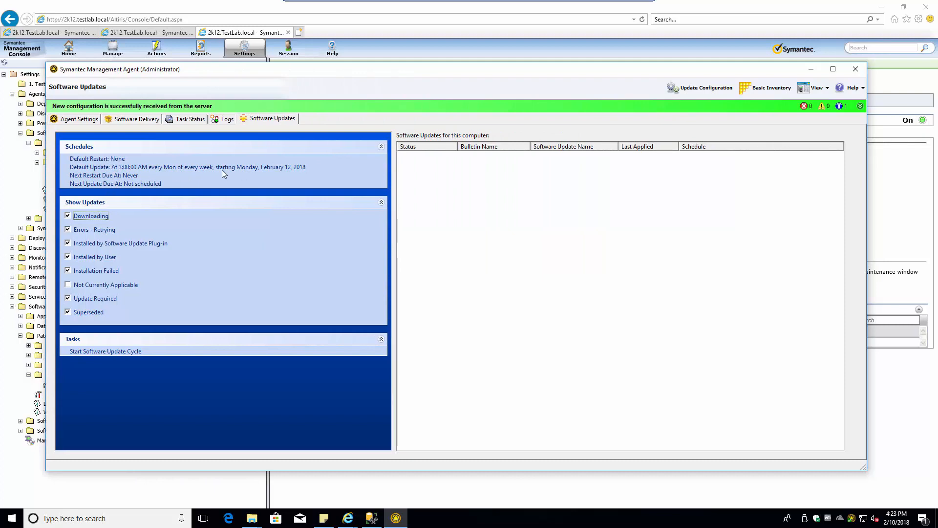
# Step: Compare the agent's default update schedule with the Windows 10 Patch Policy and request the agent configuration again
pyautogui.click(884, 200)
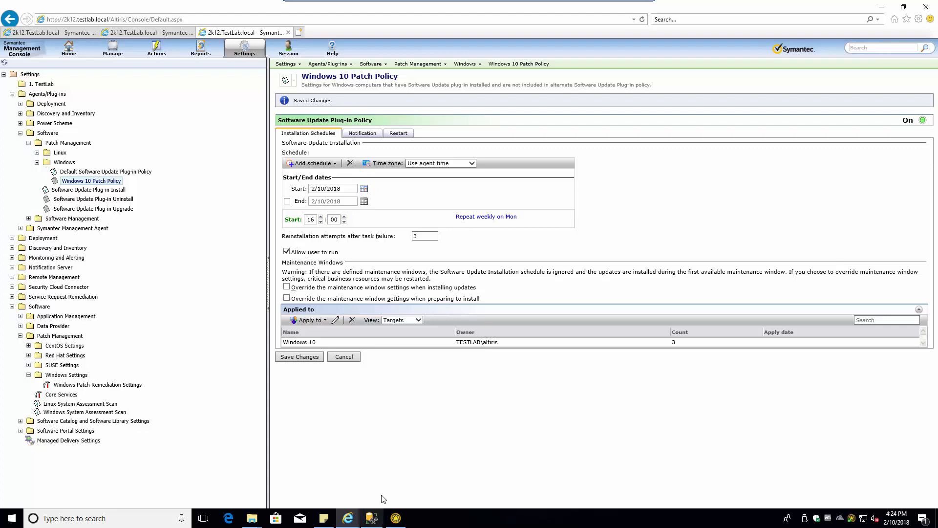
pyautogui.click(396, 519)
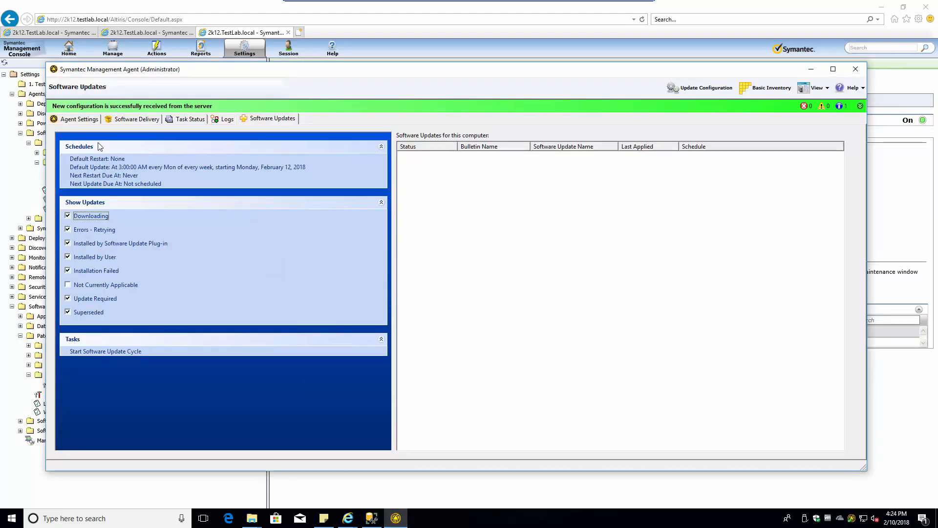
pyautogui.click(673, 89)
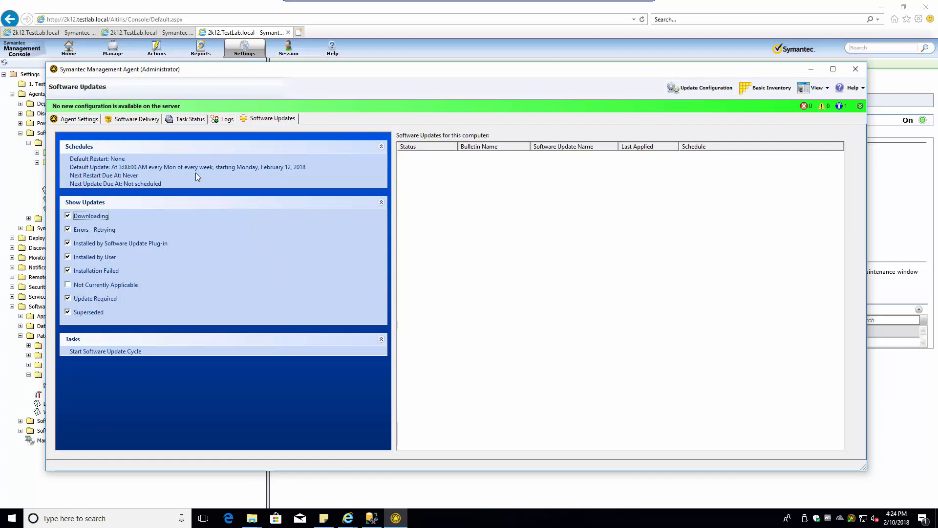
pyautogui.click(396, 518)
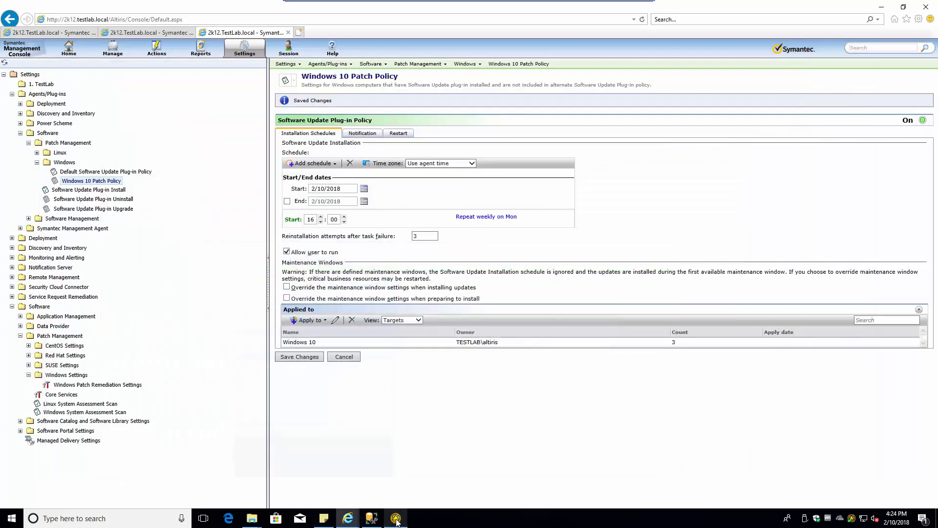
# Step: Save the Windows 10 Patch Policy, refresh the settings tree and move the policy into the 1. TestLab folder
pyautogui.click(299, 358)
pyautogui.click(5, 63)
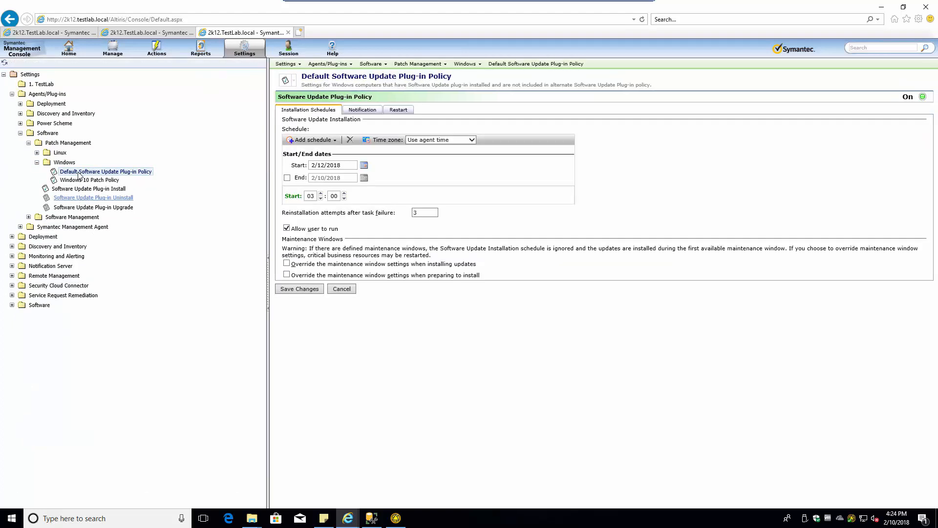
pyautogui.moveTo(68, 171); pyautogui.dragTo(42, 84)
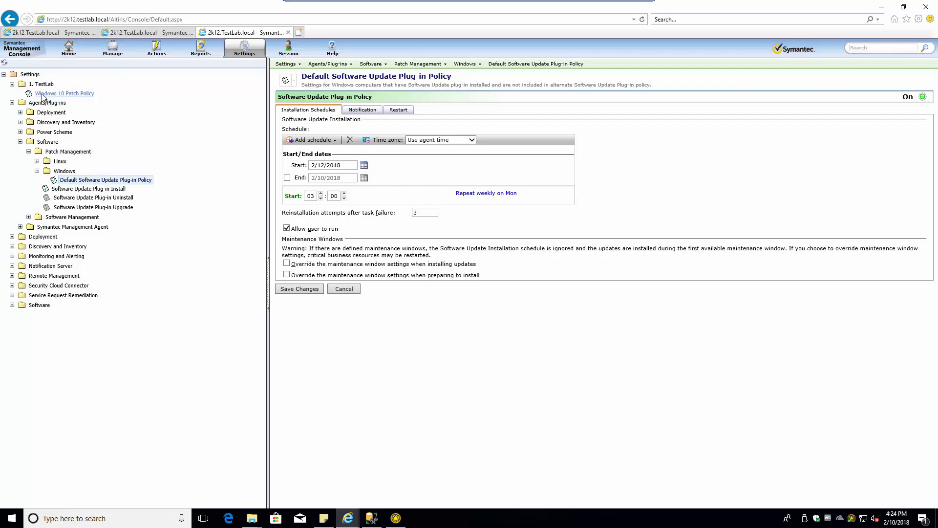
# Step: Review the notification, restart and installation schedule settings of the Default Software Update Plug-in Policy
pyautogui.click(361, 111)
pyautogui.click(398, 110)
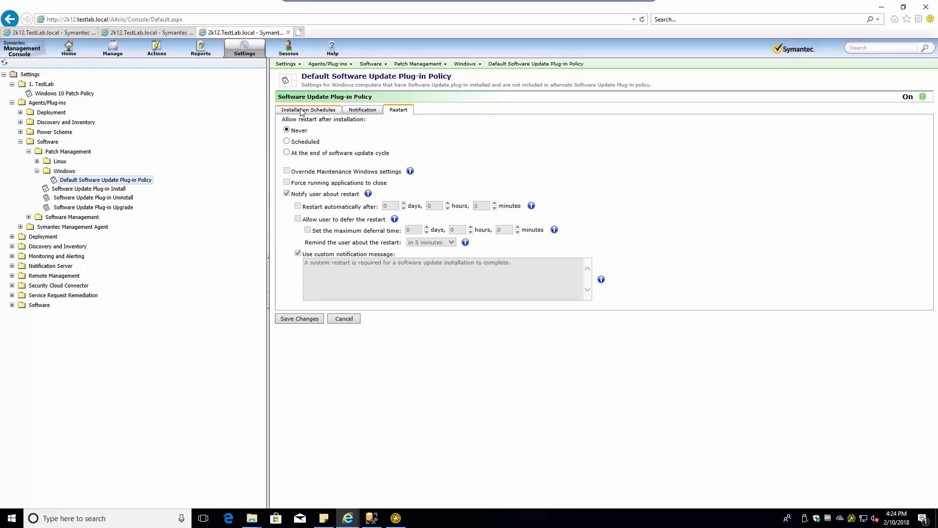
pyautogui.click(303, 111)
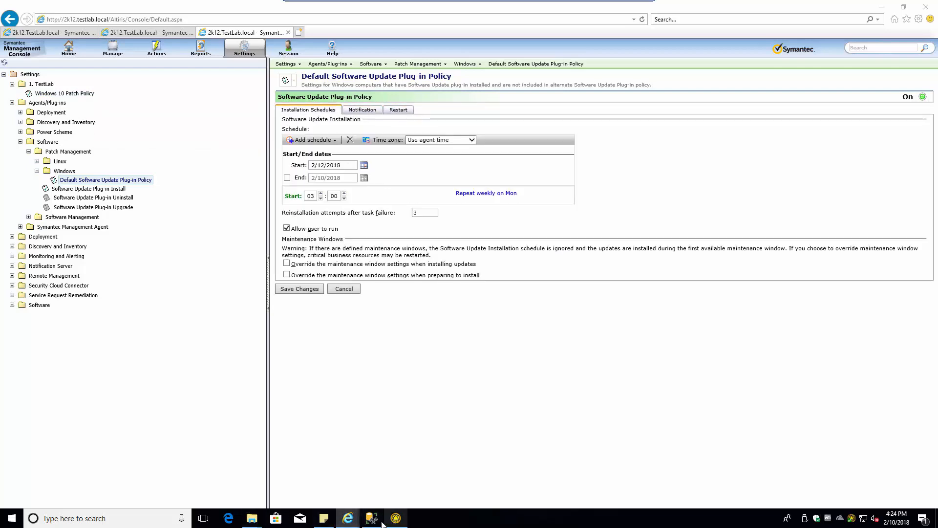
# Step: Return to the Symantec Management Agent, update its configuration to check the default update schedule, and close the agent window
pyautogui.click(396, 518)
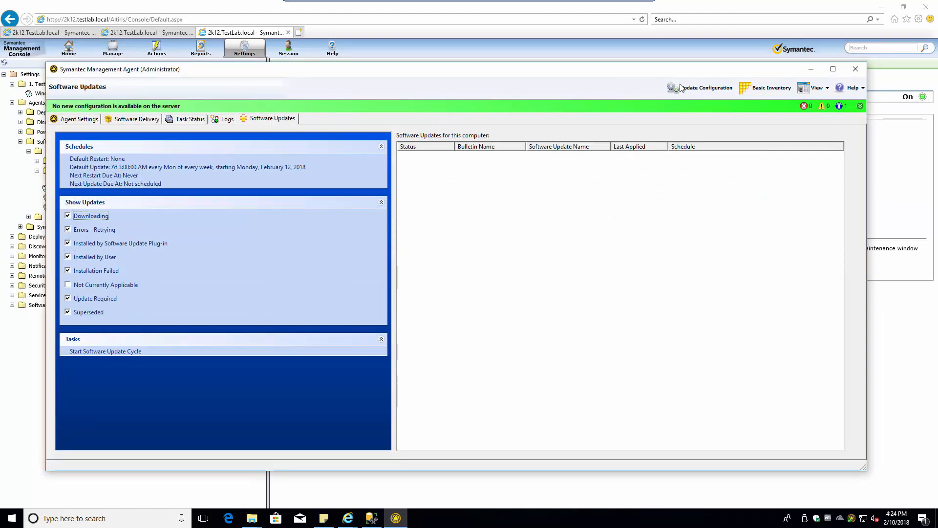
pyautogui.click(697, 88)
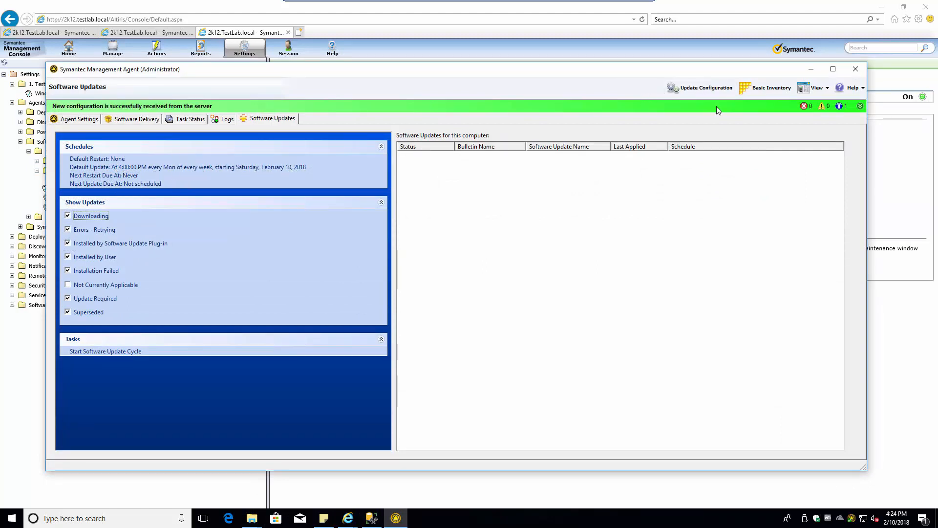
pyautogui.click(856, 73)
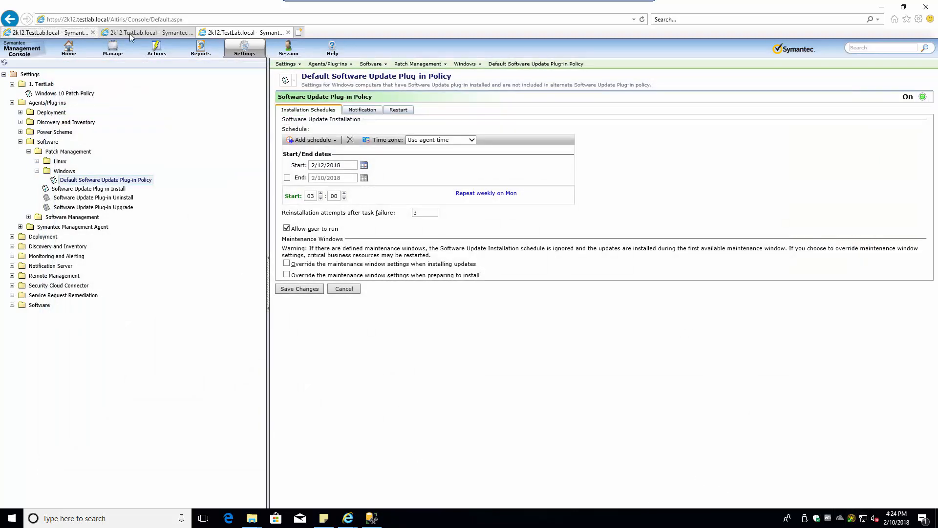
# Step: Stop the staging task for MS18-01-MR81 and check the download progress of the MS18-01-W10 staging task
pyautogui.click(51, 35)
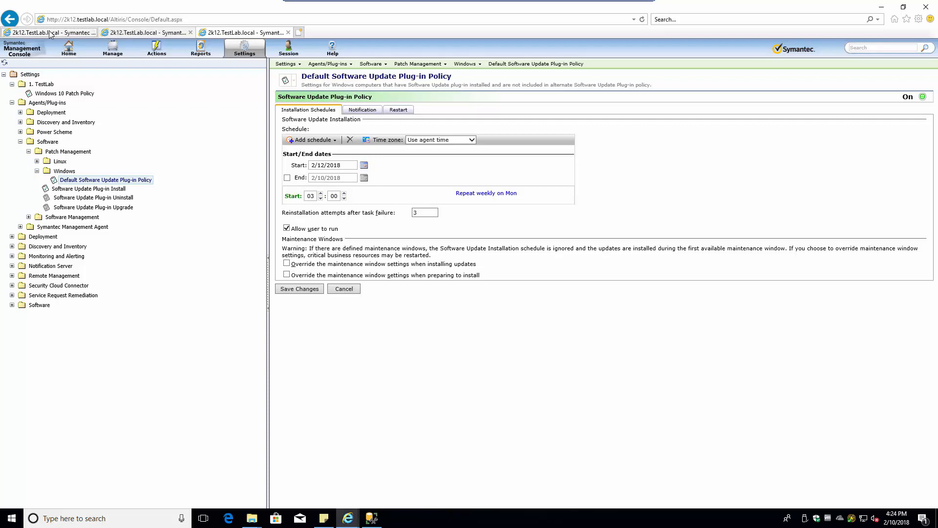
pyautogui.click(133, 33)
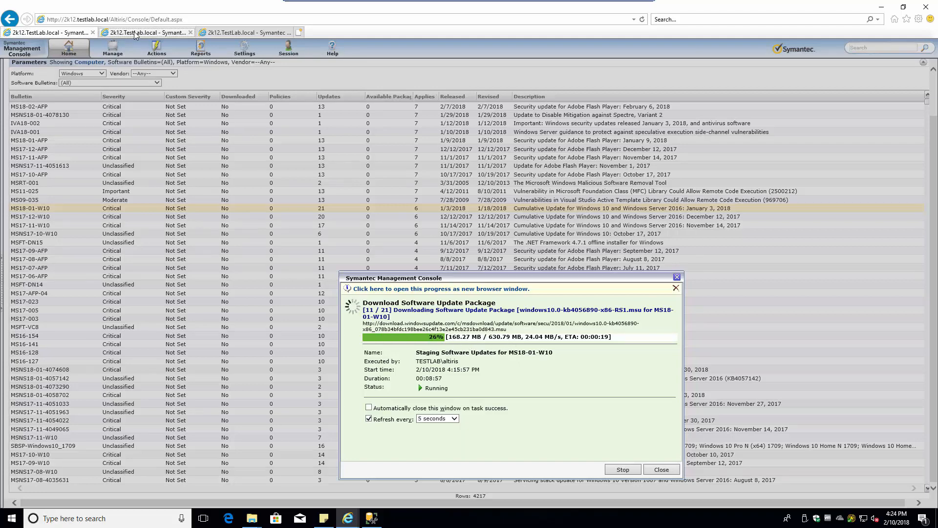
pyautogui.click(157, 32)
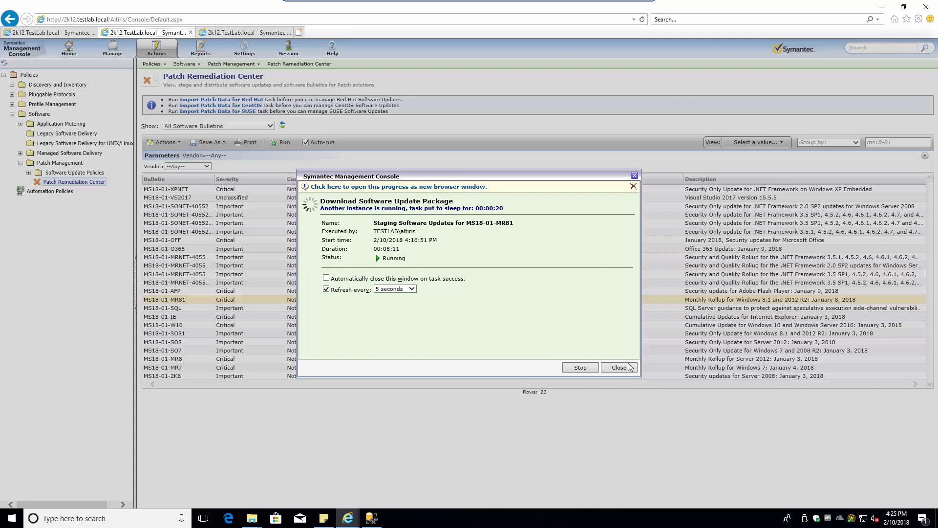
pyautogui.click(586, 368)
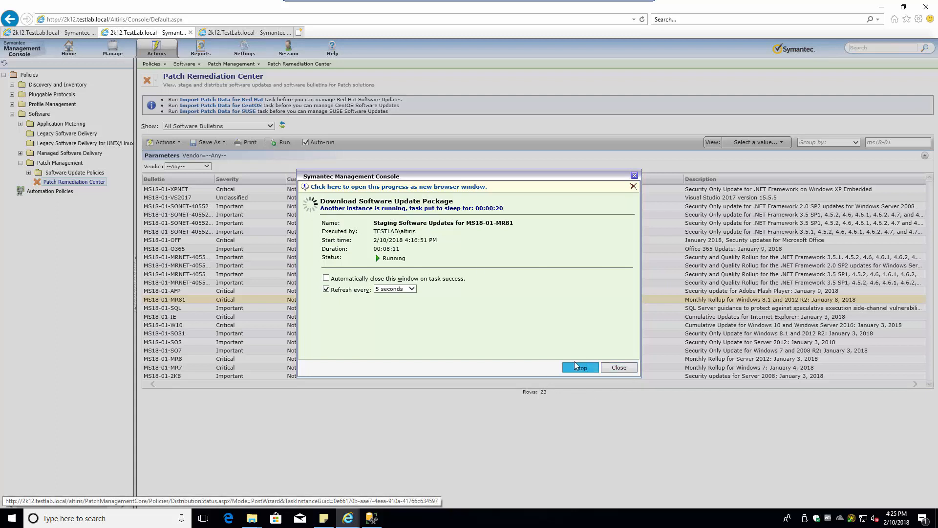
pyautogui.click(462, 293)
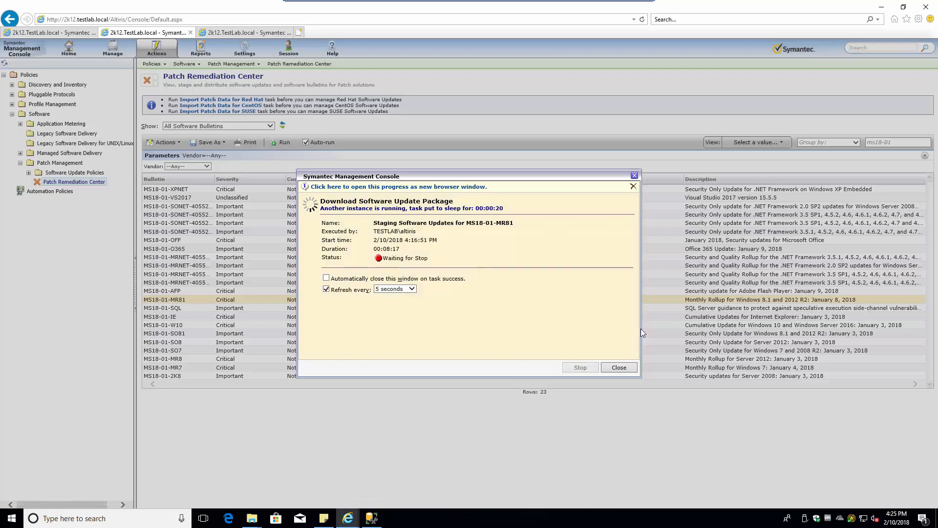
pyautogui.click(28, 30)
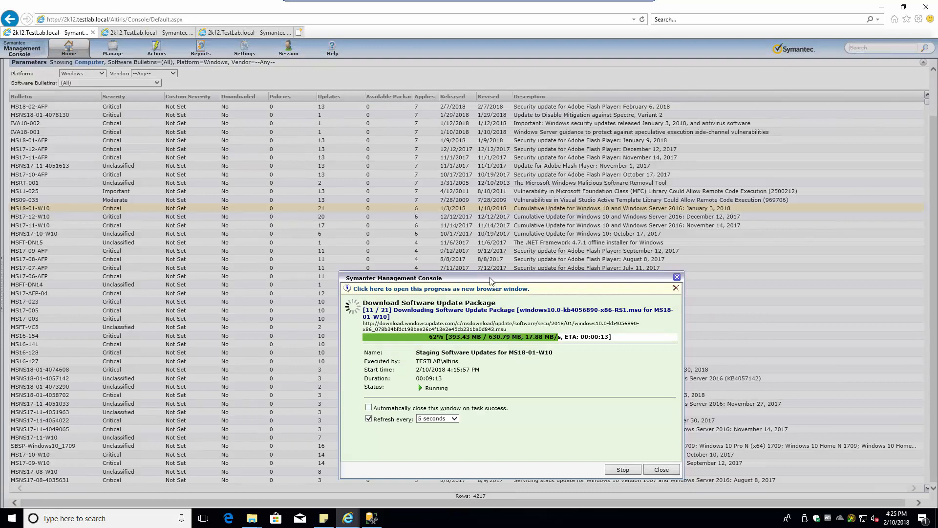
pyautogui.moveTo(489, 281); pyautogui.dragTo(336, 235)
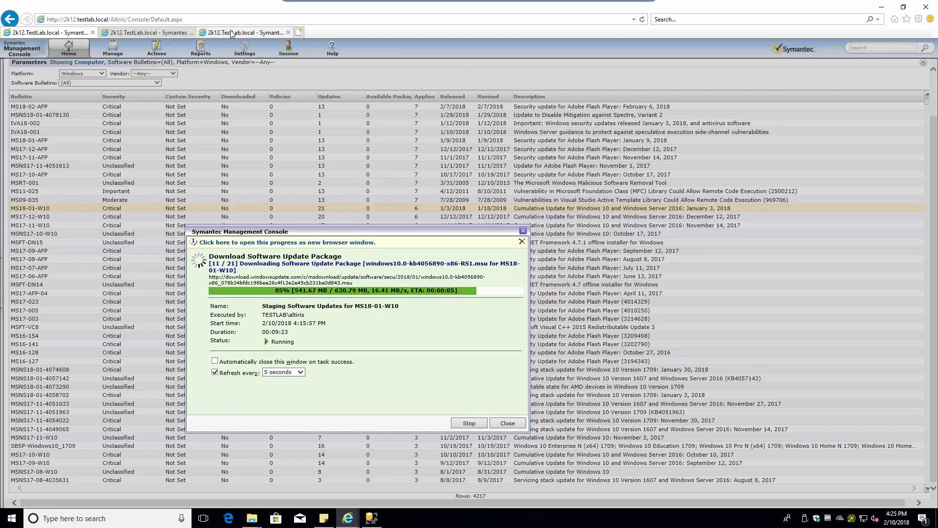
# Step: Set the Windows 10 Patch Policy's installation start time to 20:00 and save the changes
pyautogui.click(271, 32)
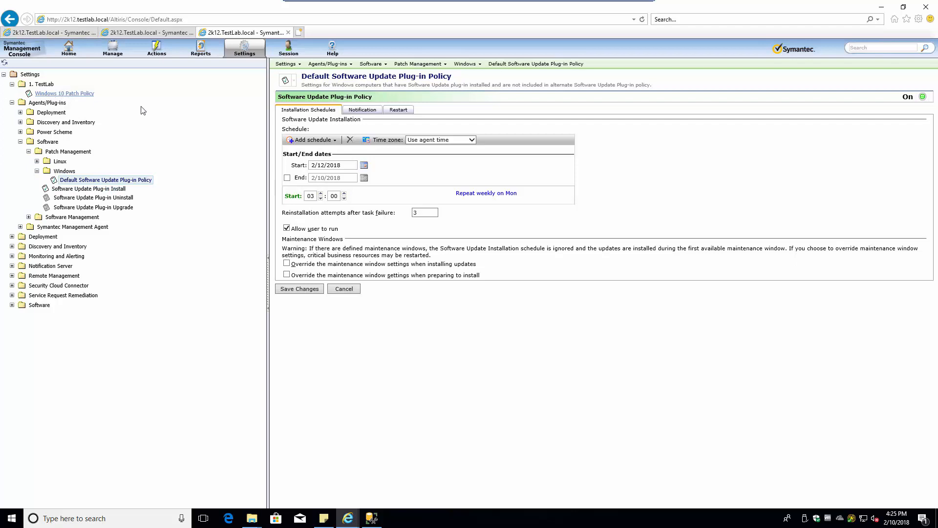
pyautogui.click(64, 93)
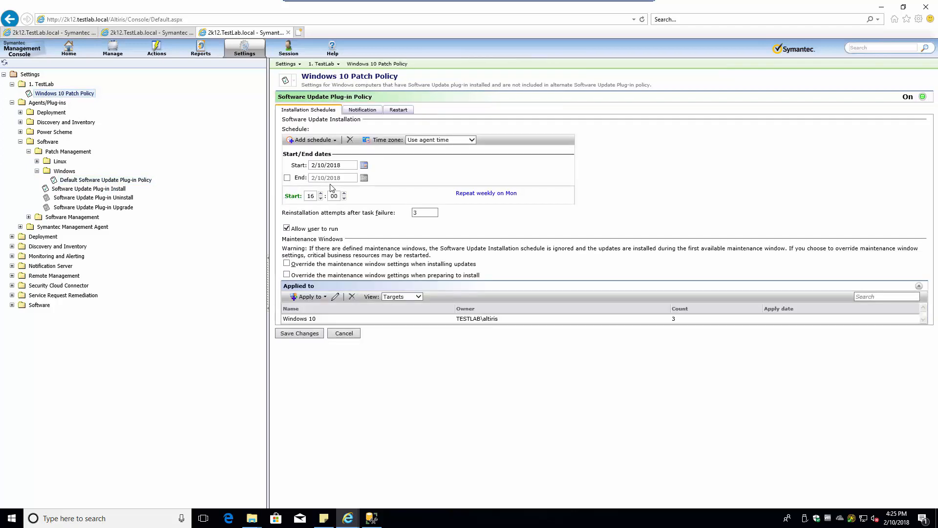
pyautogui.click(311, 197)
pyautogui.write('18')
pyautogui.click(299, 333)
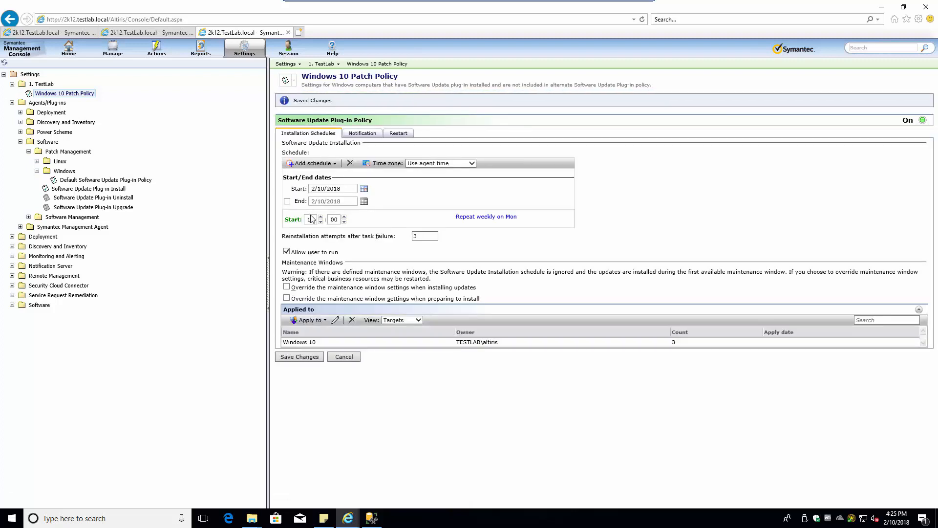
pyautogui.click(312, 219)
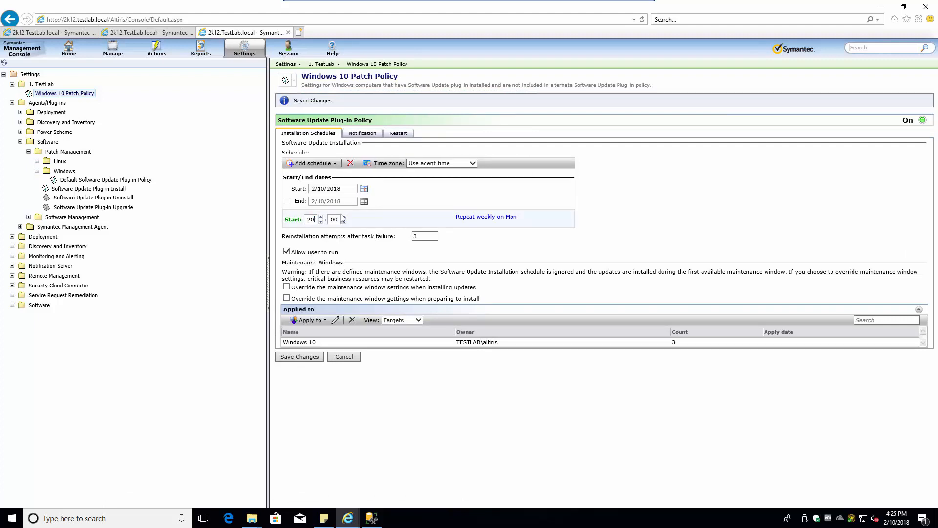
pyautogui.click(300, 357)
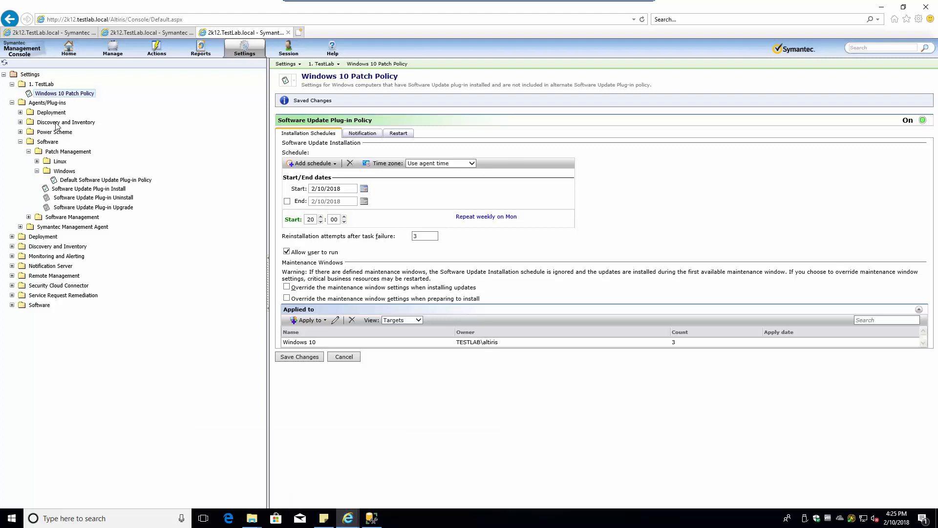
# Step: Open the start date calendar of the Windows 10 Patch Policy's installation schedule
pyautogui.click(51, 113)
pyautogui.click(364, 190)
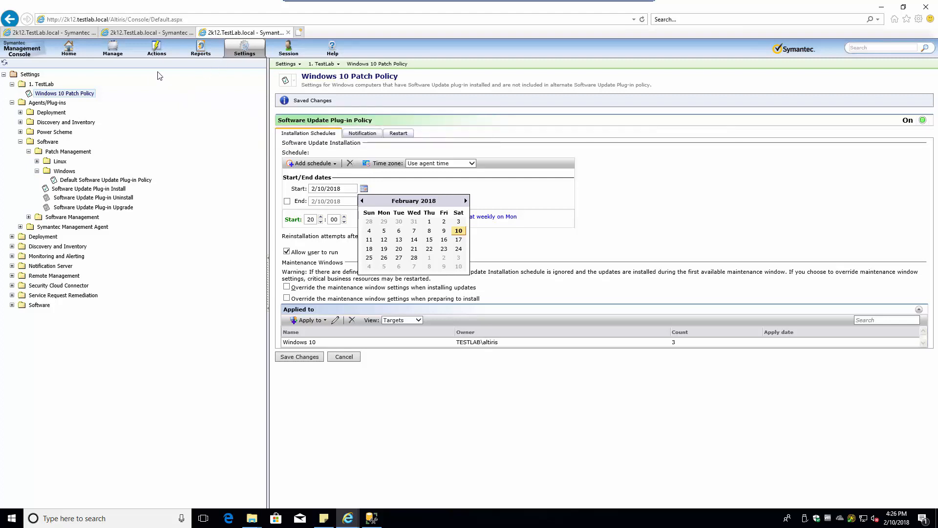
# Step: Check the MS18-01-W10 staging progress, then browse the server's Patch Management Packages and Updates folders in File Explorer, including MS18-01-W10
pyautogui.click(56, 32)
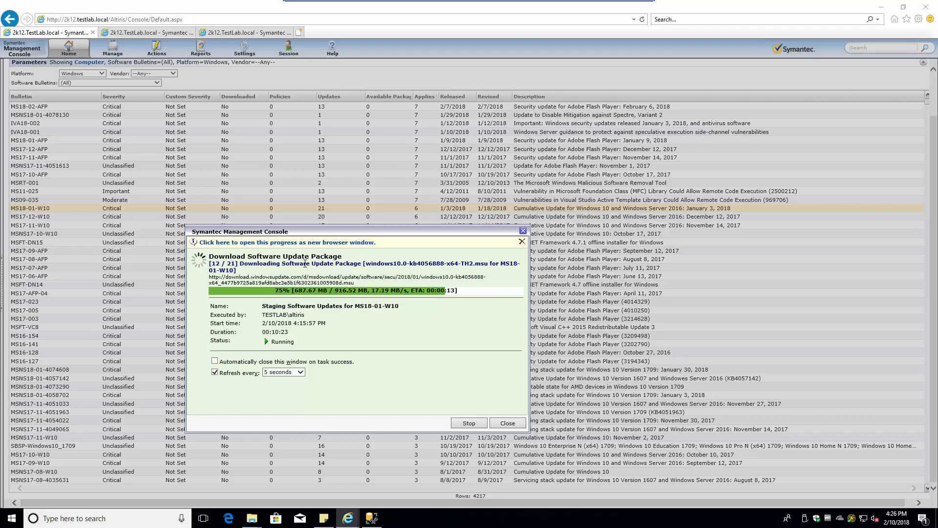
pyautogui.hotkey('alt', 'Tab')
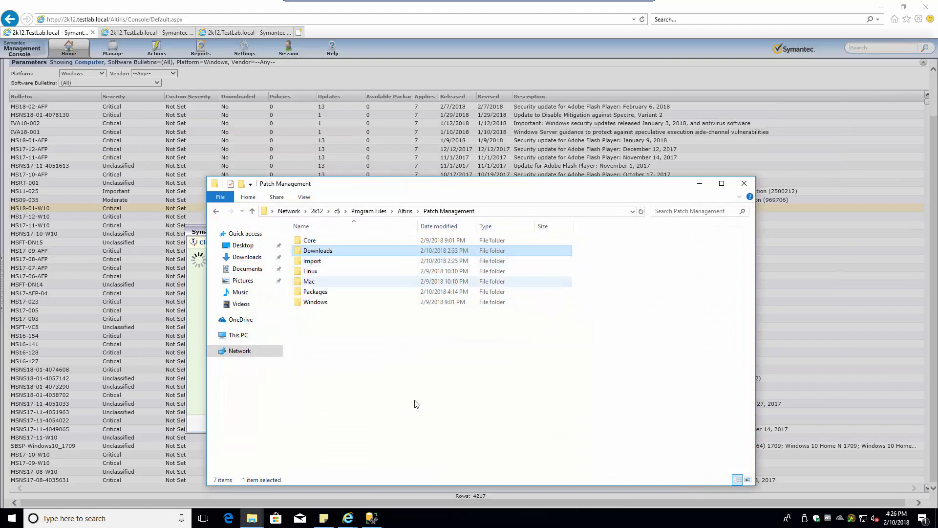
pyautogui.press('F5')
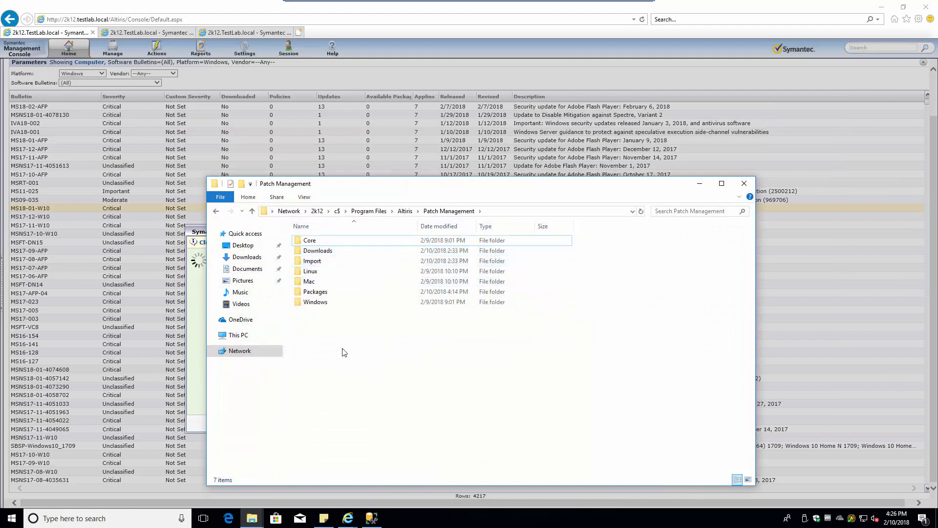
pyautogui.doubleClick(316, 292)
pyautogui.doubleClick(315, 261)
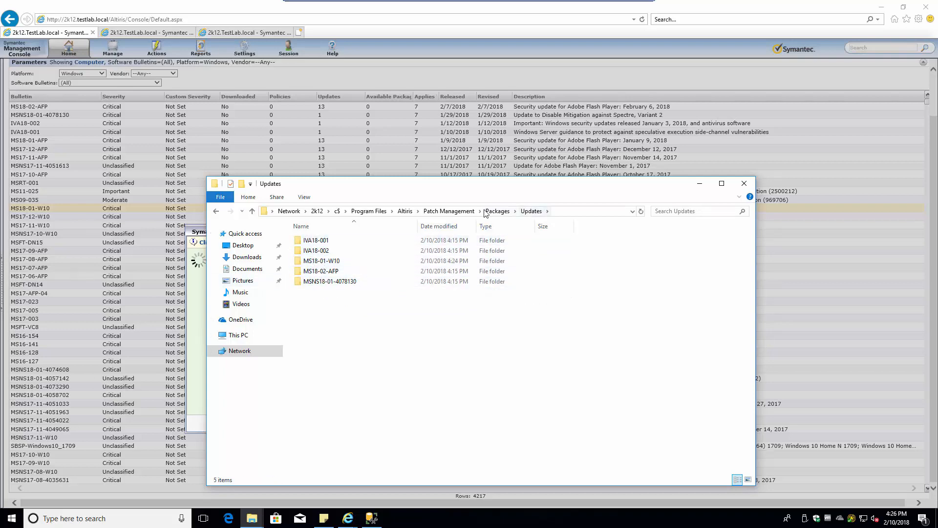
pyautogui.doubleClick(322, 260)
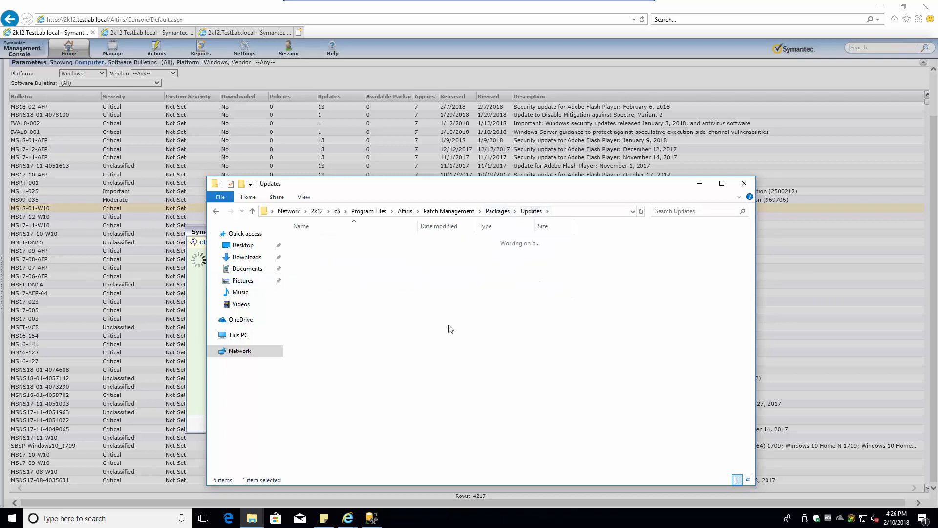
pyautogui.click(531, 211)
pyautogui.click(497, 211)
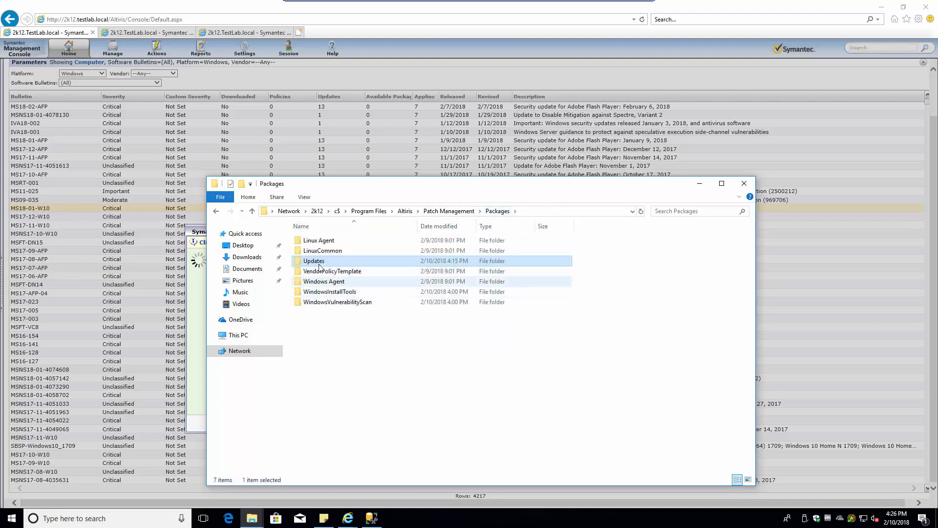
# Step: Check the size of the server's Updates package folder and view its bulletin subfolders, then return to Symantec Management Console
pyautogui.rightClick(321, 263)
pyautogui.click(382, 447)
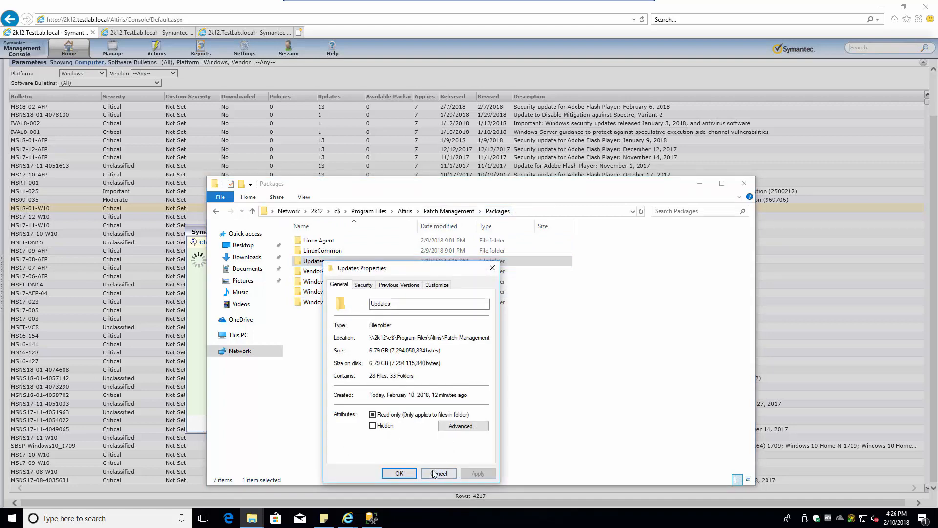
pyautogui.click(434, 473)
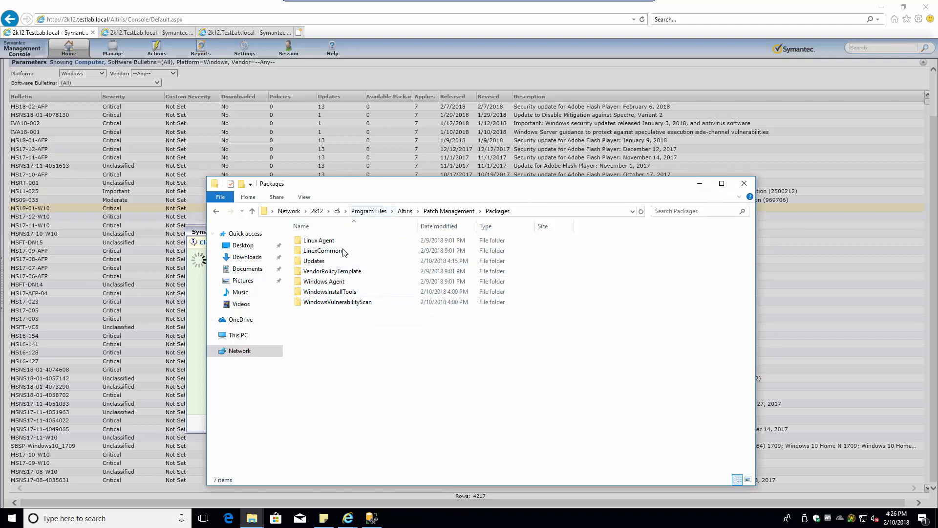
pyautogui.doubleClick(316, 261)
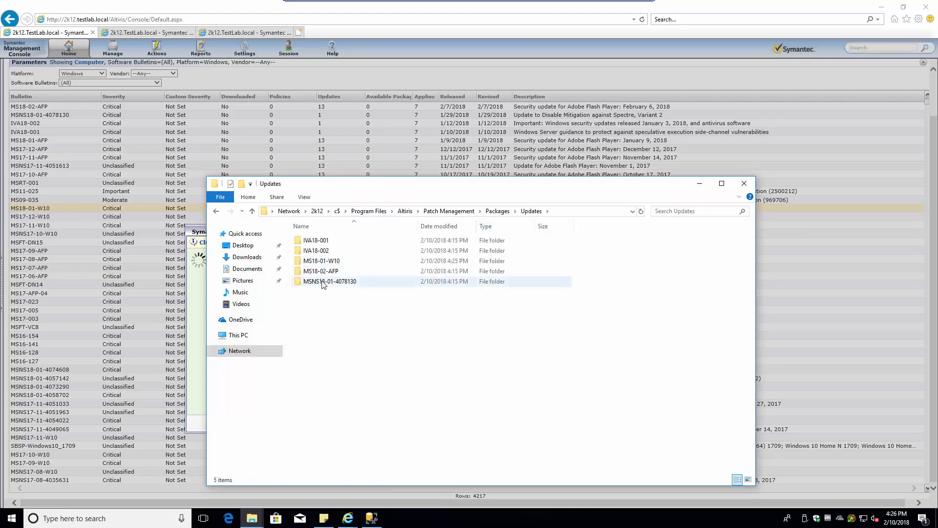
pyautogui.click(490, 213)
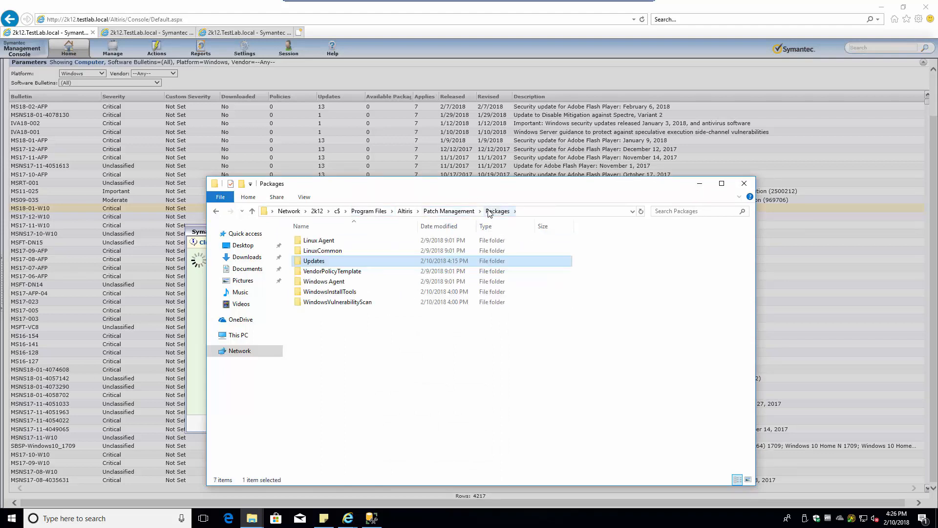
pyautogui.click(699, 183)
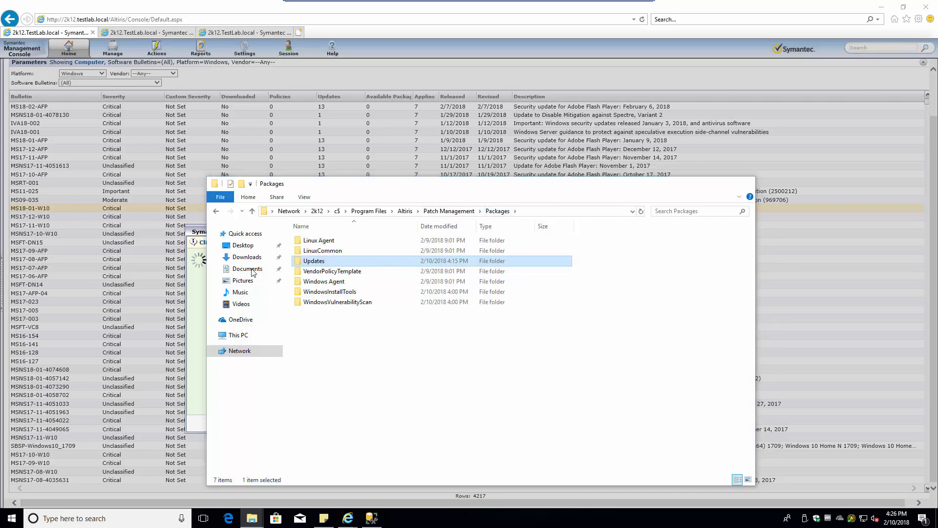
pyautogui.moveTo(309, 237); pyautogui.dragTo(369, 223)
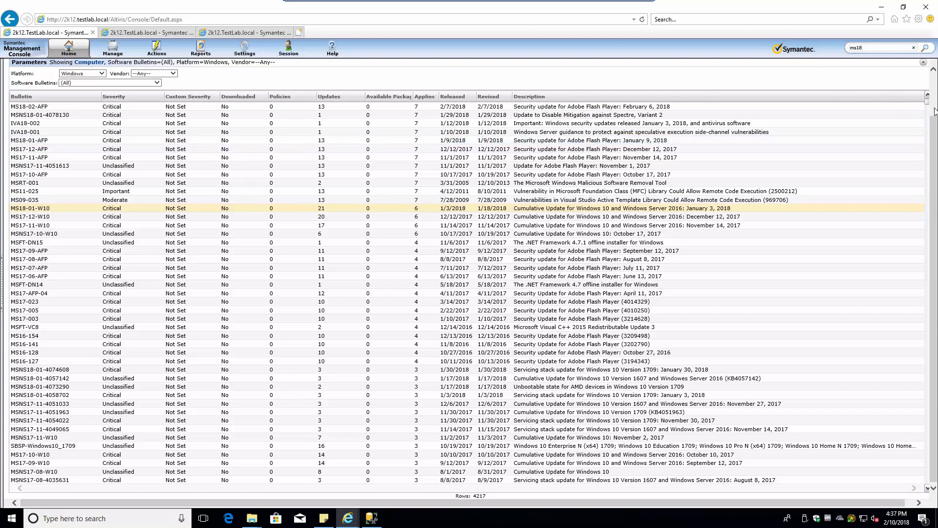
pyautogui.press('Return')
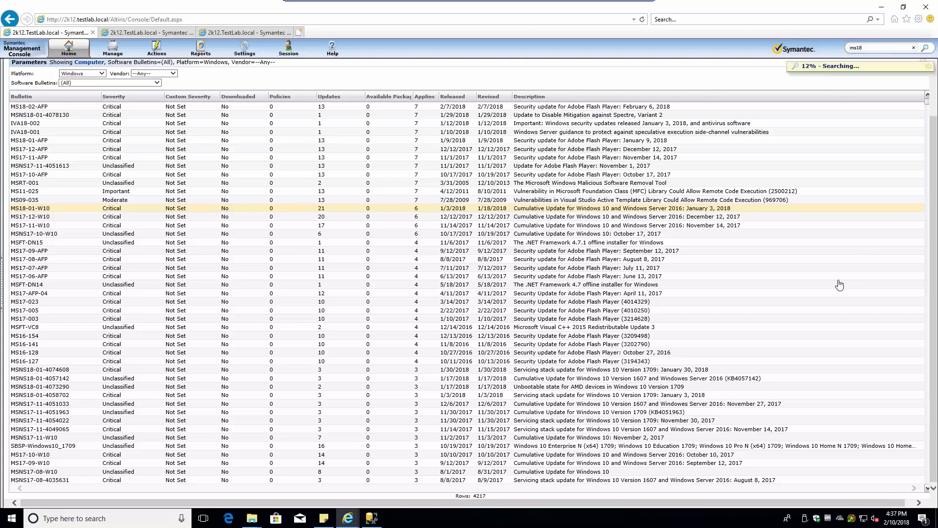
pyautogui.scroll(2, 840, 286)
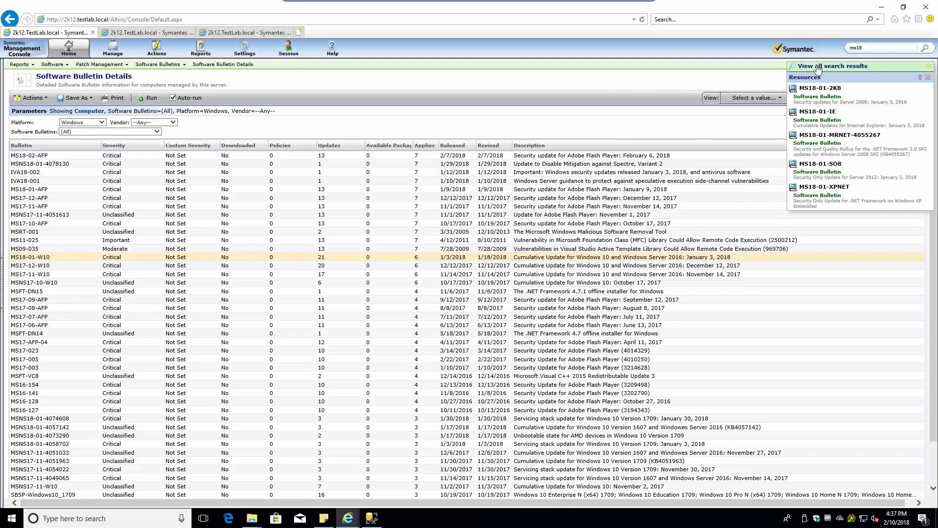
pyautogui.click(928, 78)
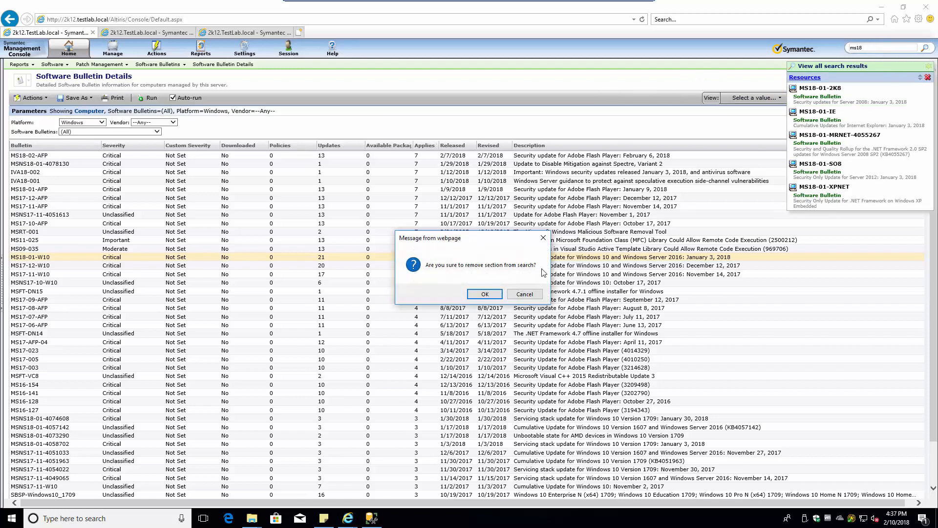
pyautogui.click(525, 294)
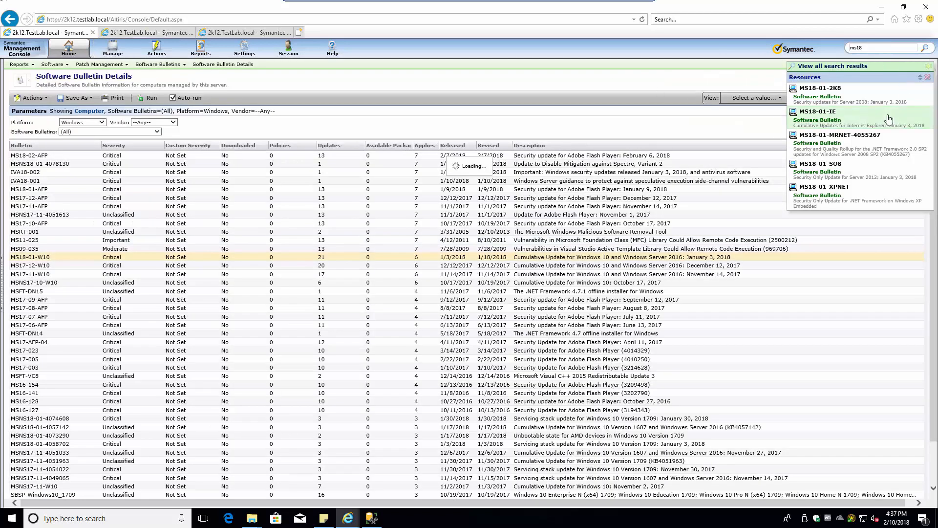
pyautogui.click(797, 68)
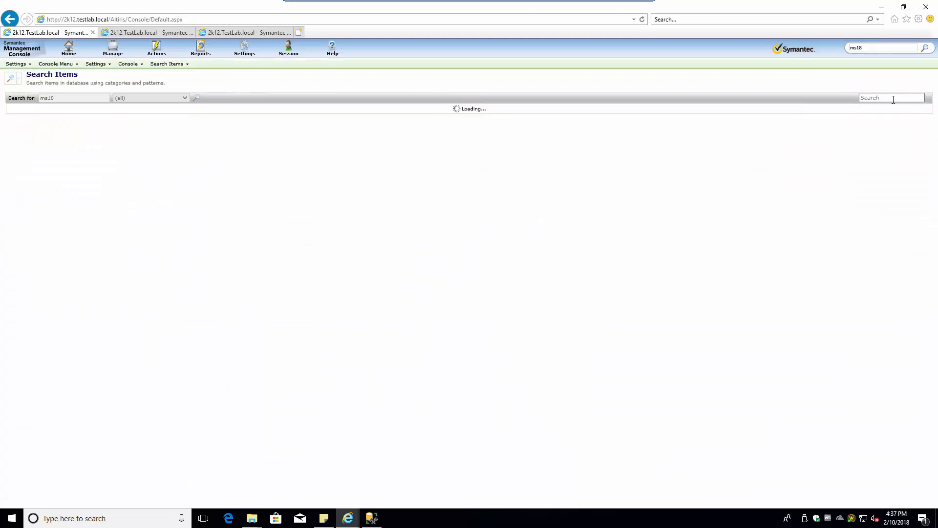
pyautogui.click(10, 19)
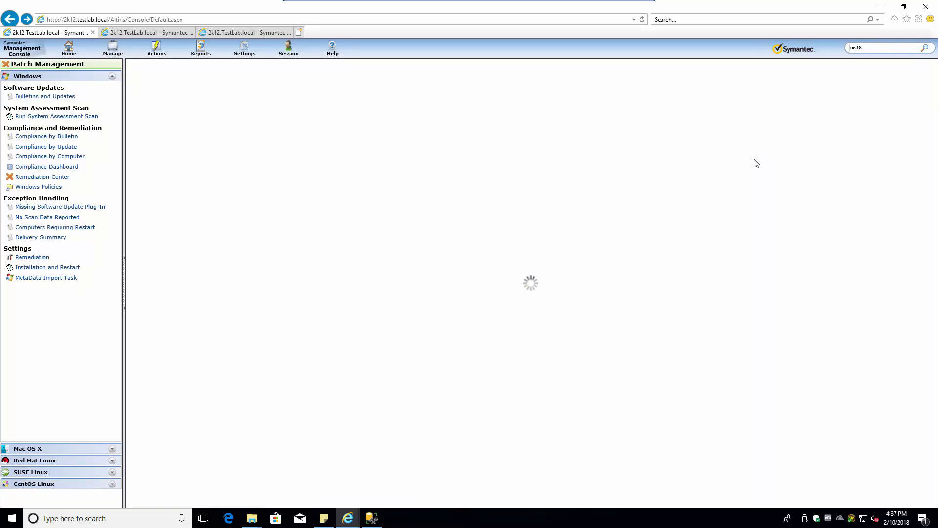
pyautogui.click(236, 34)
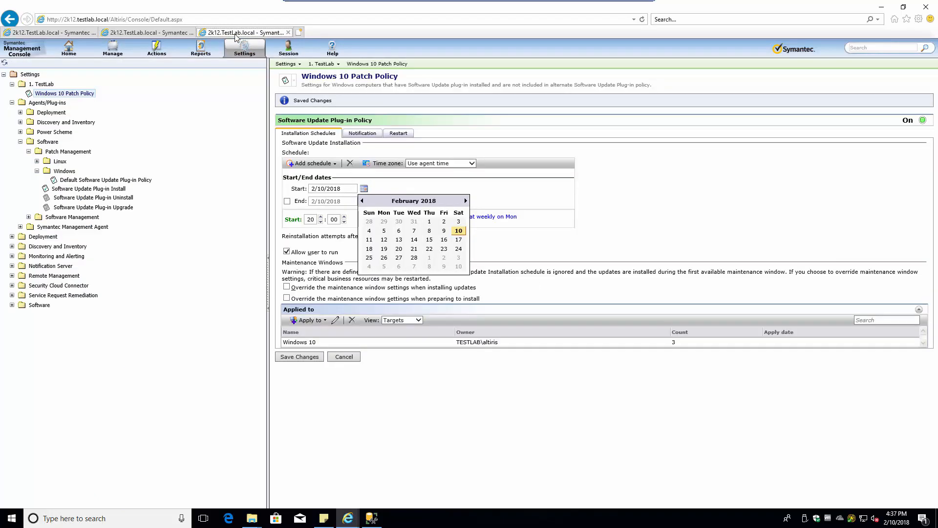
pyautogui.click(53, 32)
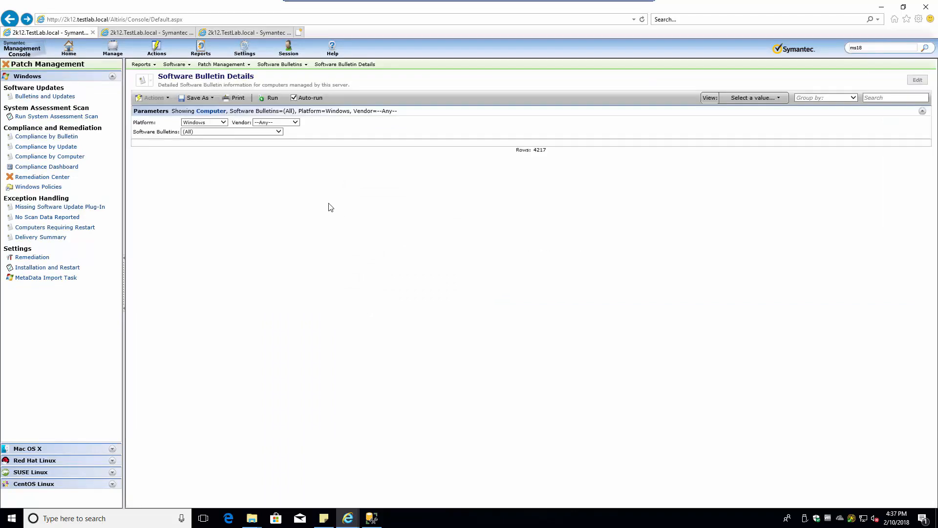
# Step: Run the Software Bulletin Details report and filter its bulletins by "ms18-"
pyautogui.click(269, 98)
pyautogui.click(878, 95)
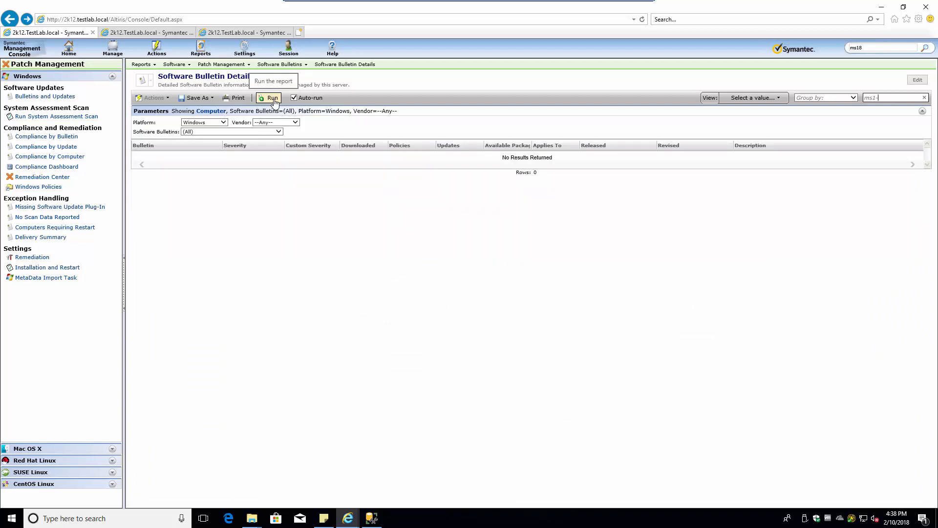
pyautogui.moveTo(274, 101); pyautogui.dragTo(765, 98)
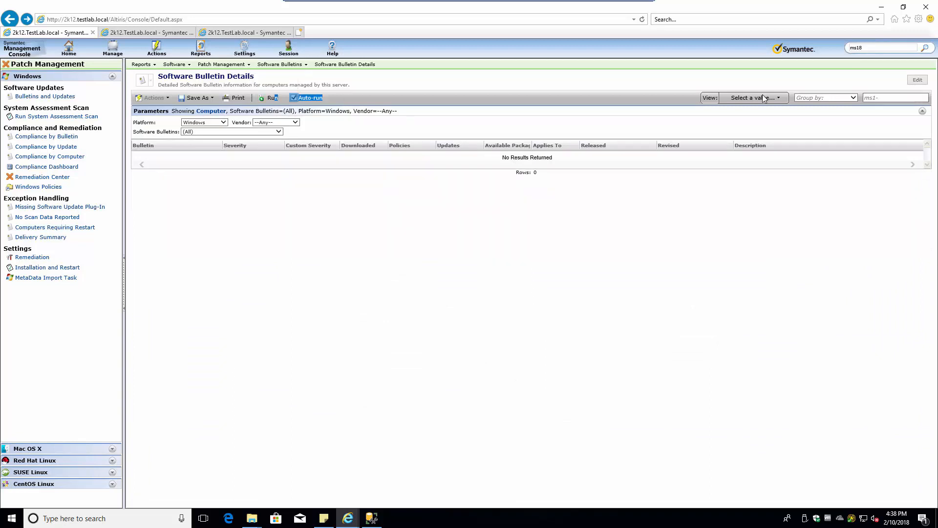
pyautogui.click(877, 99)
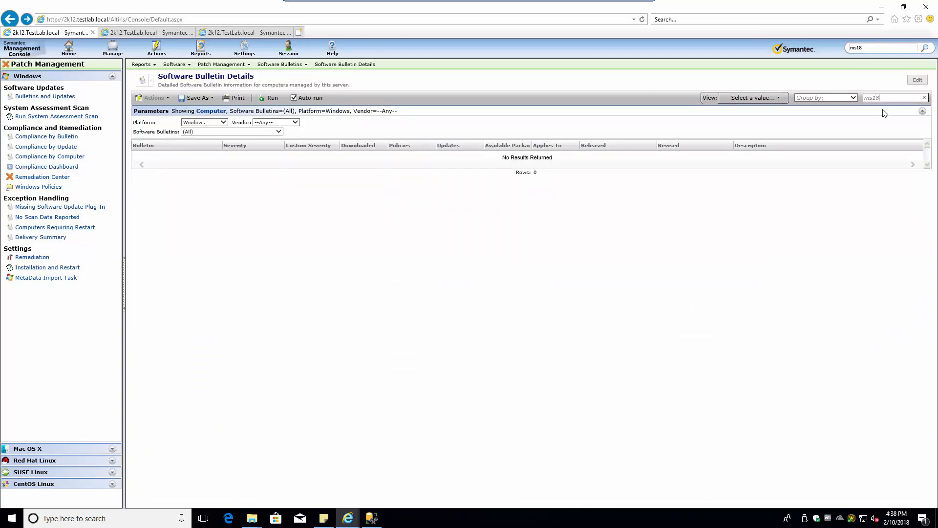
pyautogui.write('8-')
pyautogui.press('BackSpace')
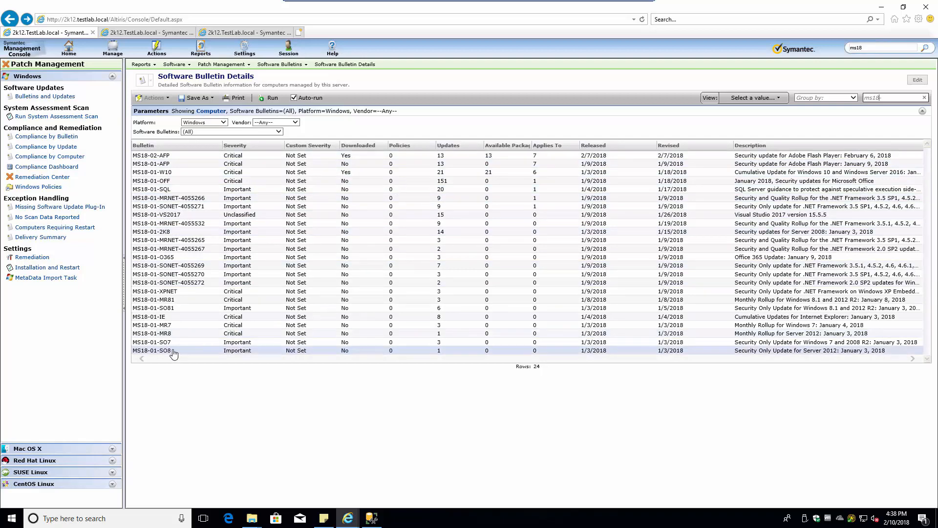
pyautogui.click(168, 302)
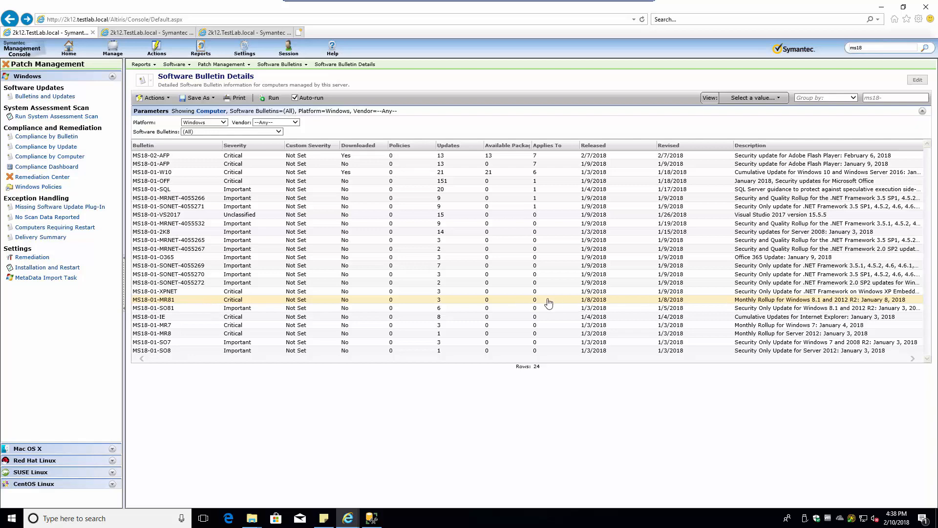
# Step: Distribute the packages of bulletin MS18-02-AFP with its software update policy turned on, keeping the default target
pyautogui.rightClick(172, 159)
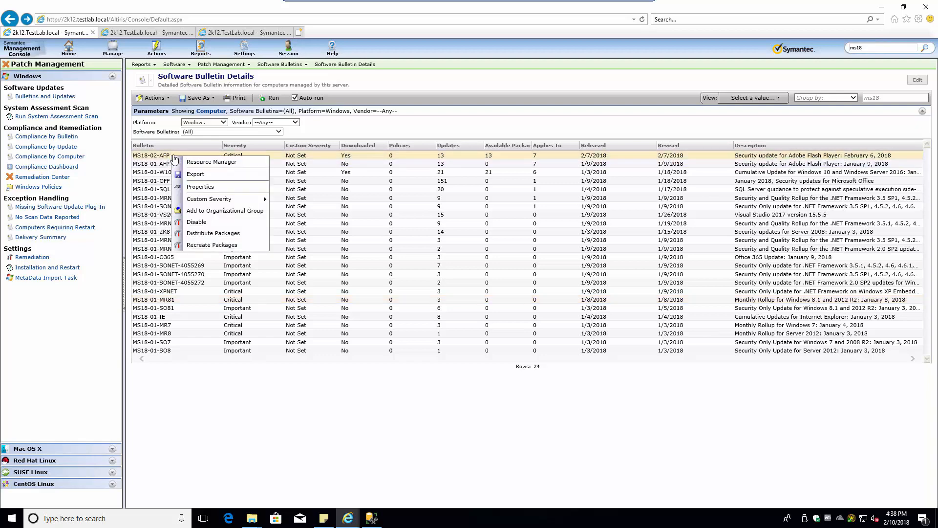
pyautogui.click(493, 159)
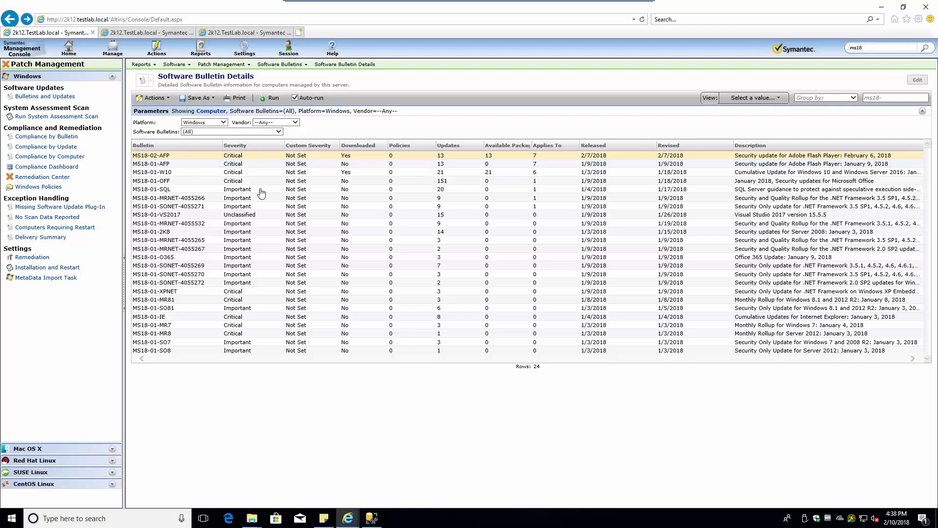
pyautogui.rightClick(166, 158)
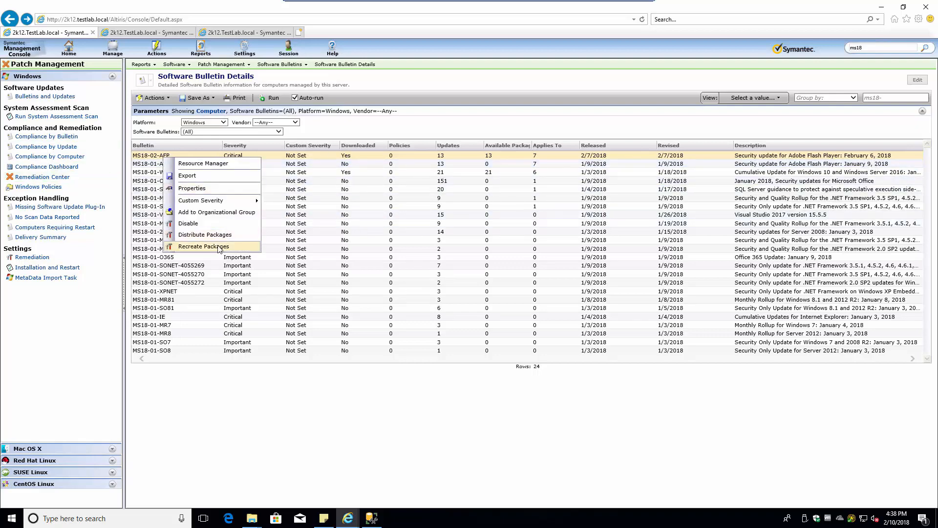
pyautogui.click(211, 238)
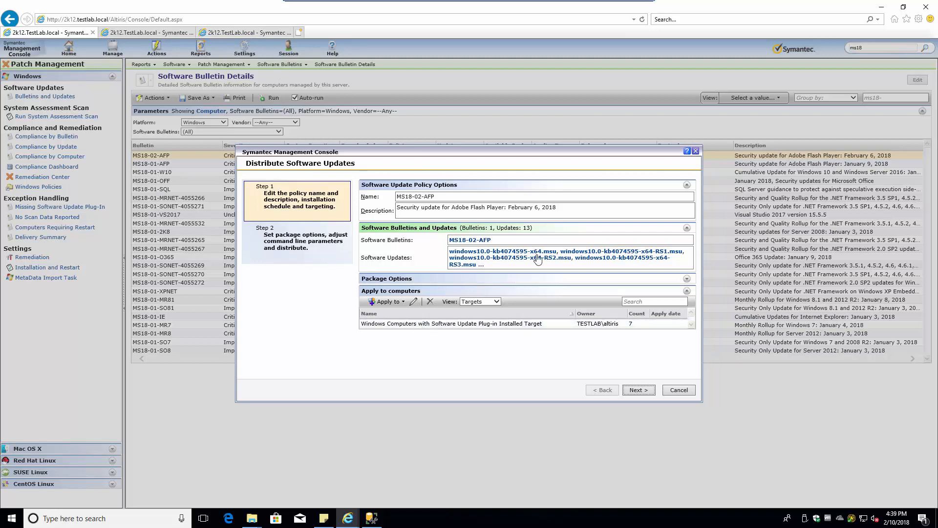
pyautogui.click(637, 390)
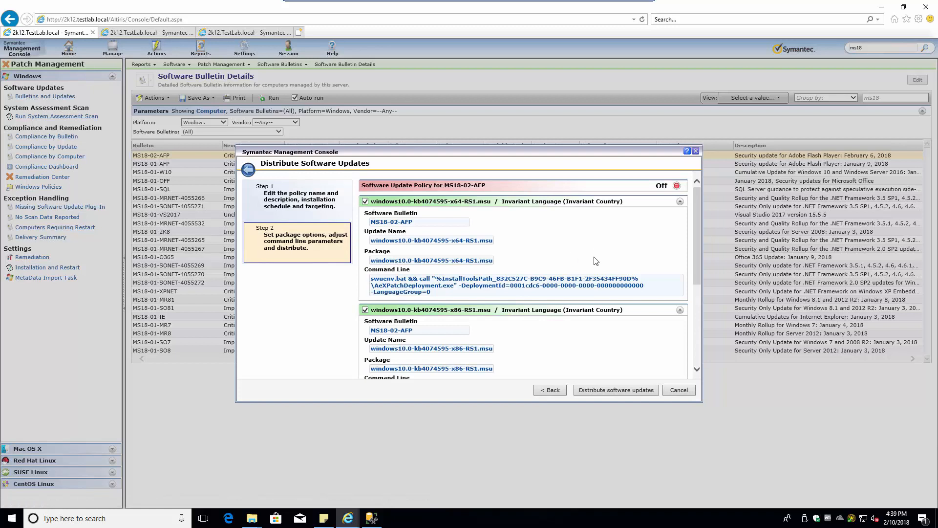
pyautogui.click(676, 186)
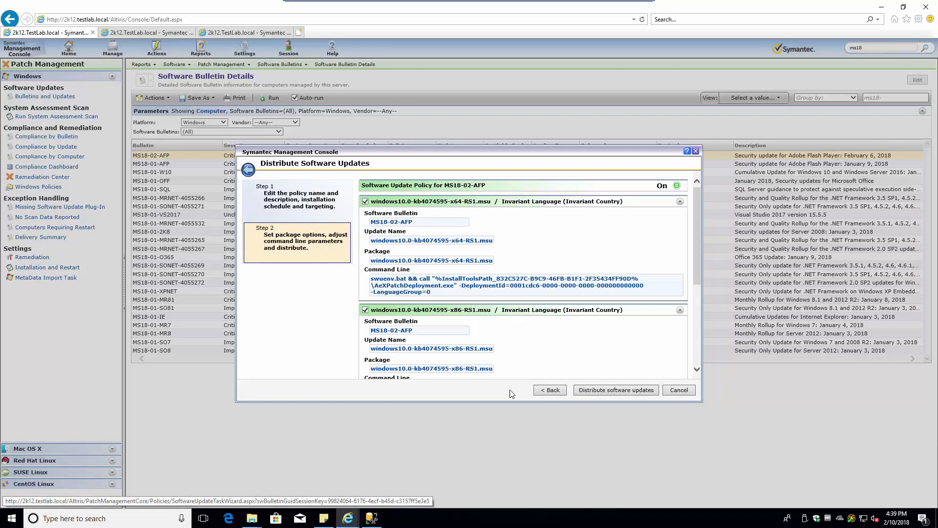
pyautogui.click(612, 392)
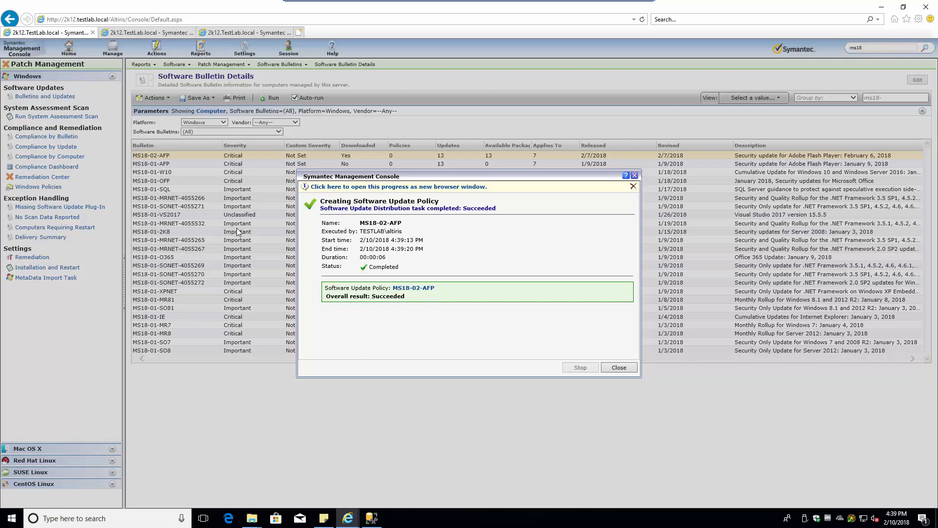
pyautogui.click(620, 368)
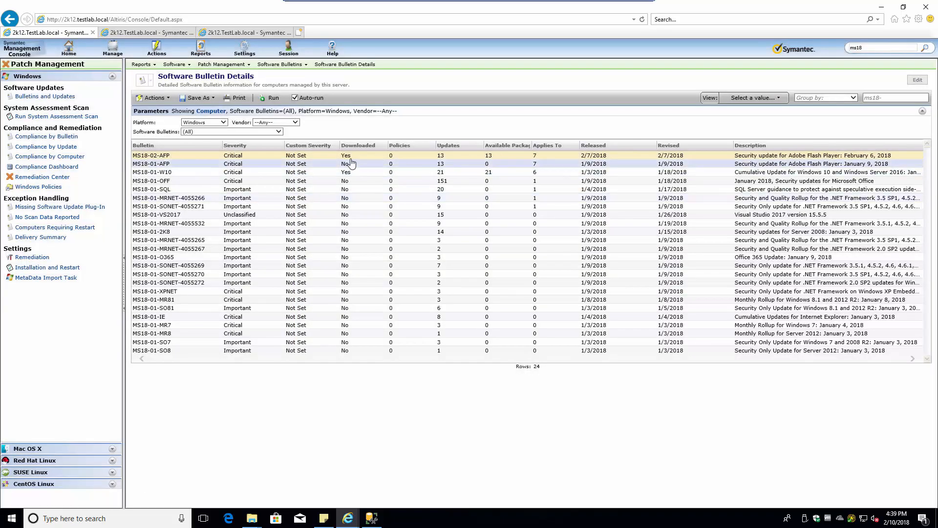
# Step: Distribute the packages of bulletin MS18-01-W10 with its software update policy turned on, keeping all listed updates included
pyautogui.rightClick(372, 175)
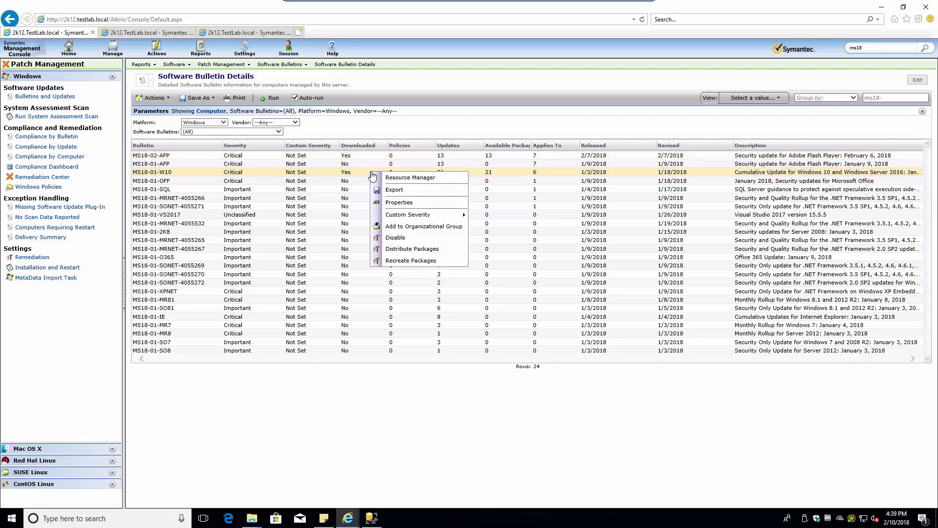
pyautogui.click(405, 250)
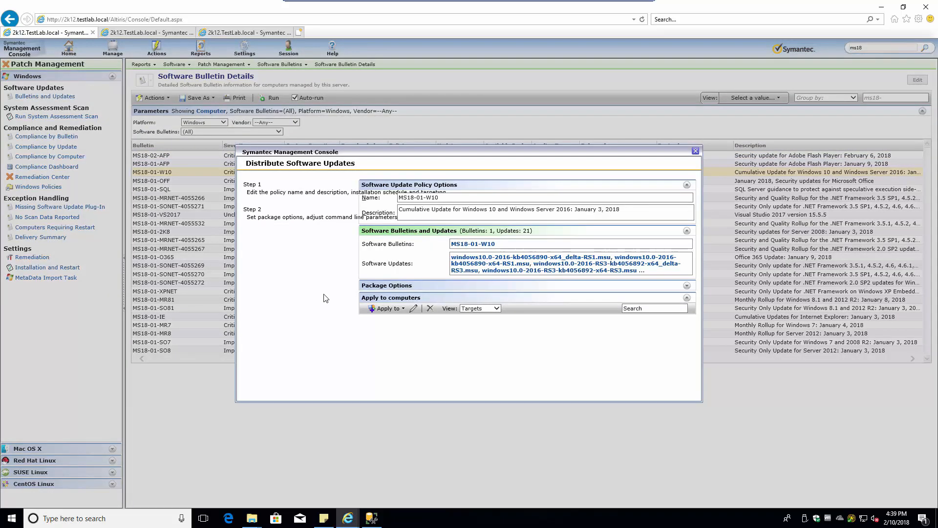
pyautogui.click(639, 389)
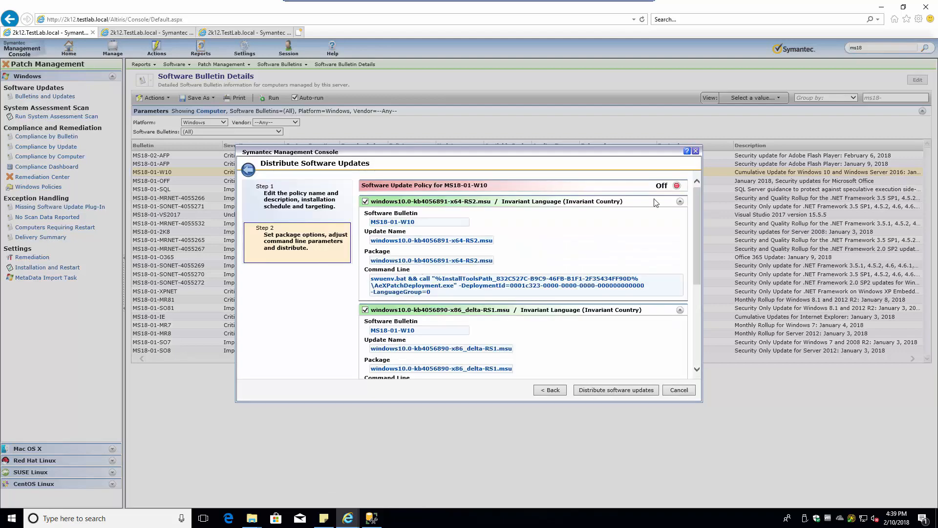
pyautogui.click(681, 188)
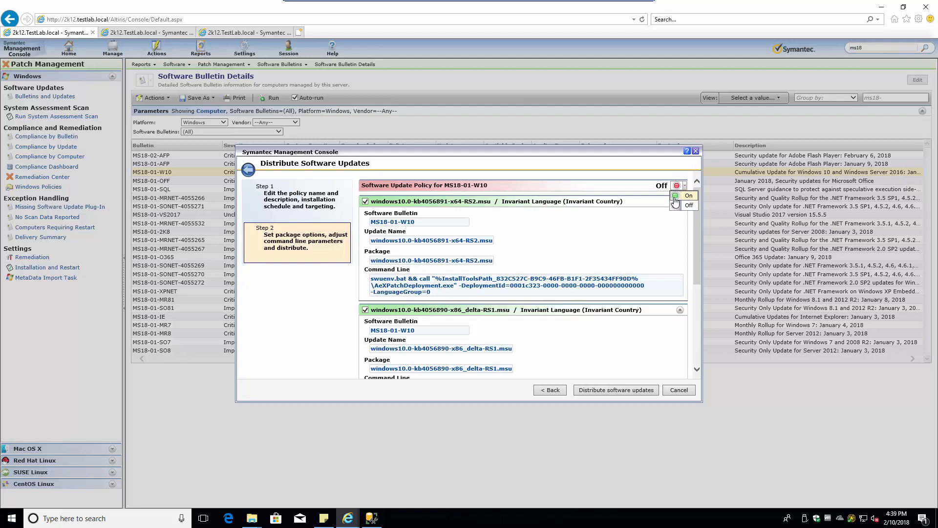
pyautogui.click(688, 195)
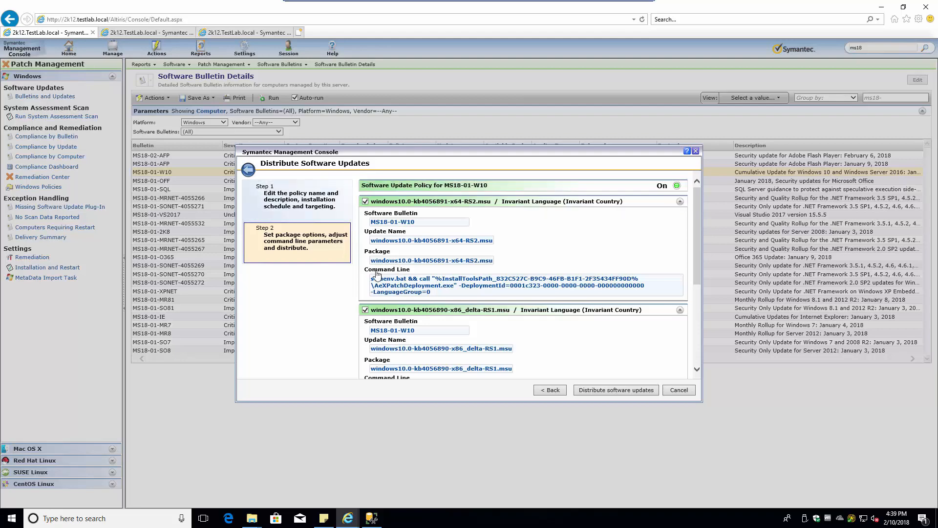
pyautogui.scroll(-5, 372, 338)
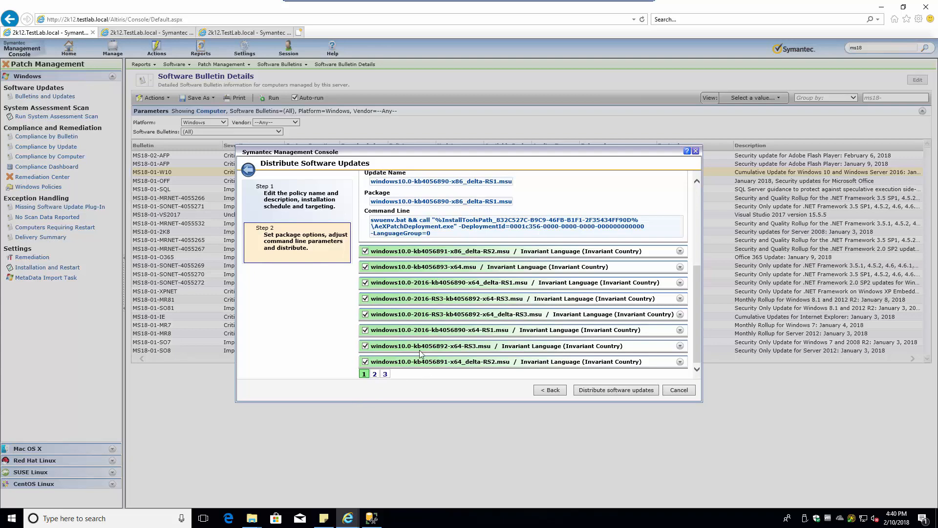
pyautogui.click(610, 391)
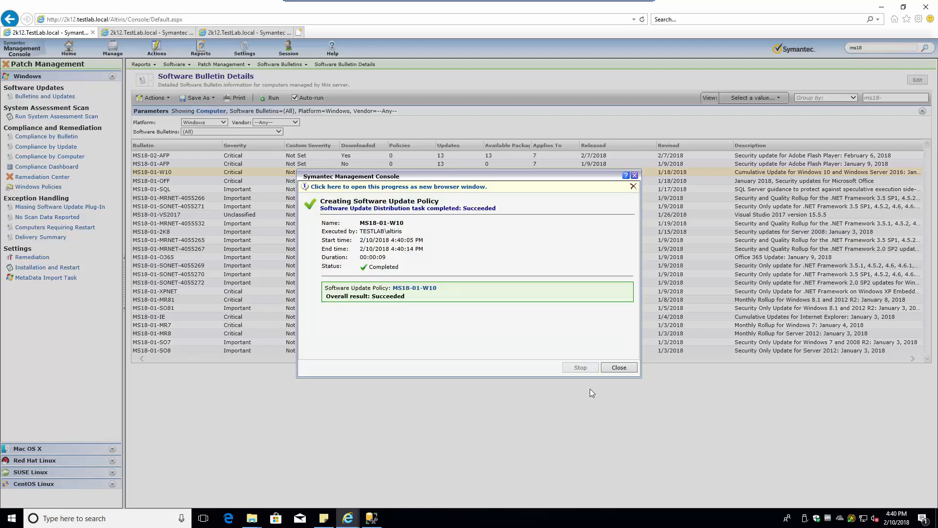
pyautogui.click(618, 367)
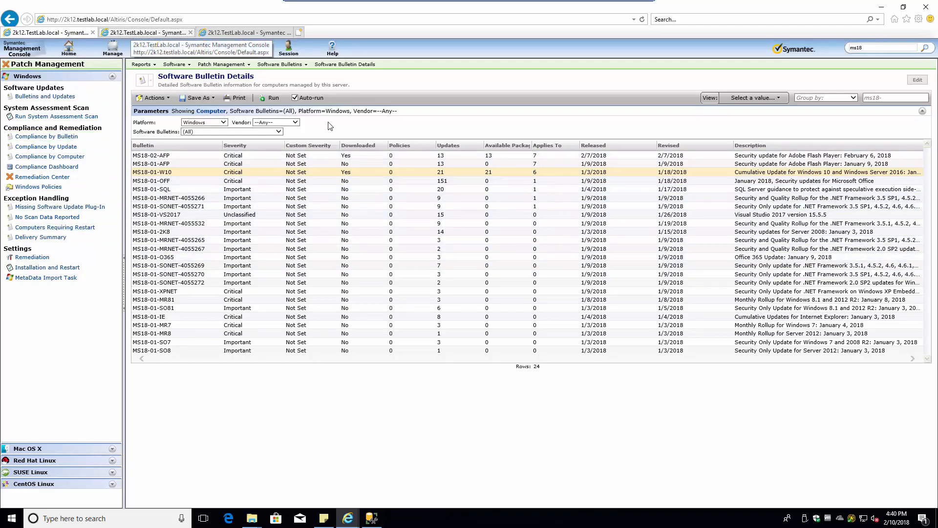
# Step: Refresh the policies tree and view the software update policies stored for Windows under Software > Patch Management
pyautogui.click(137, 34)
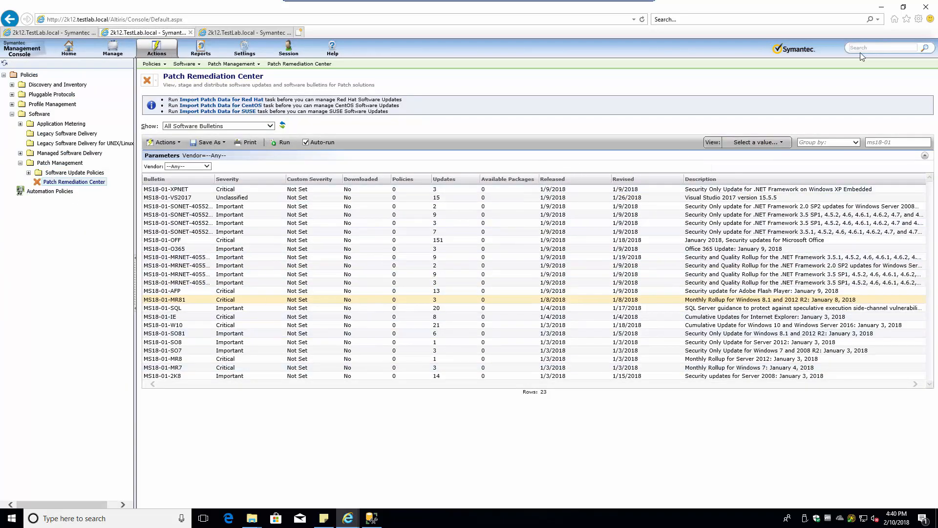
pyautogui.click(5, 63)
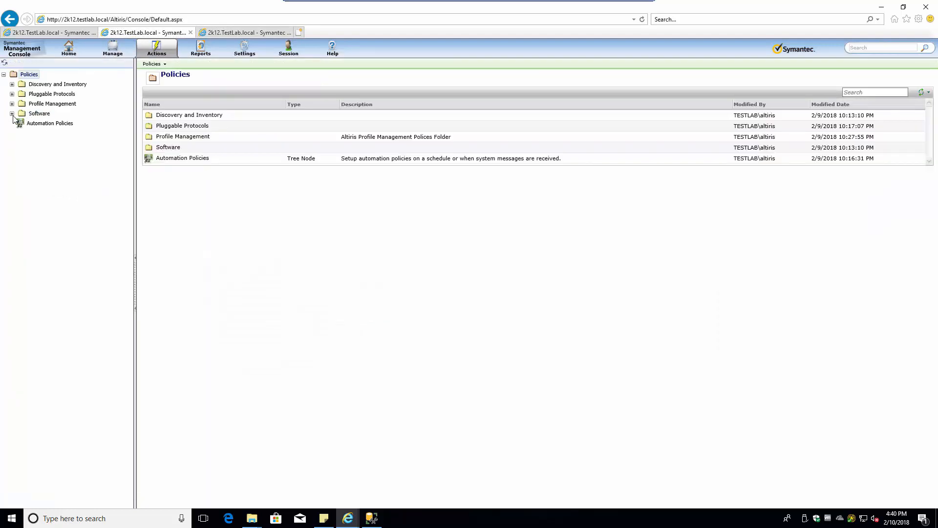
pyautogui.click(20, 162)
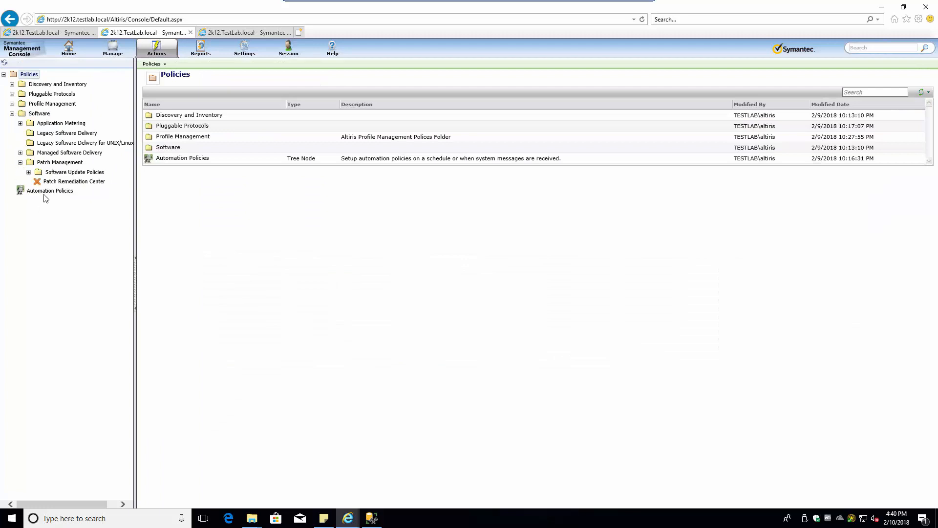
pyautogui.click(28, 172)
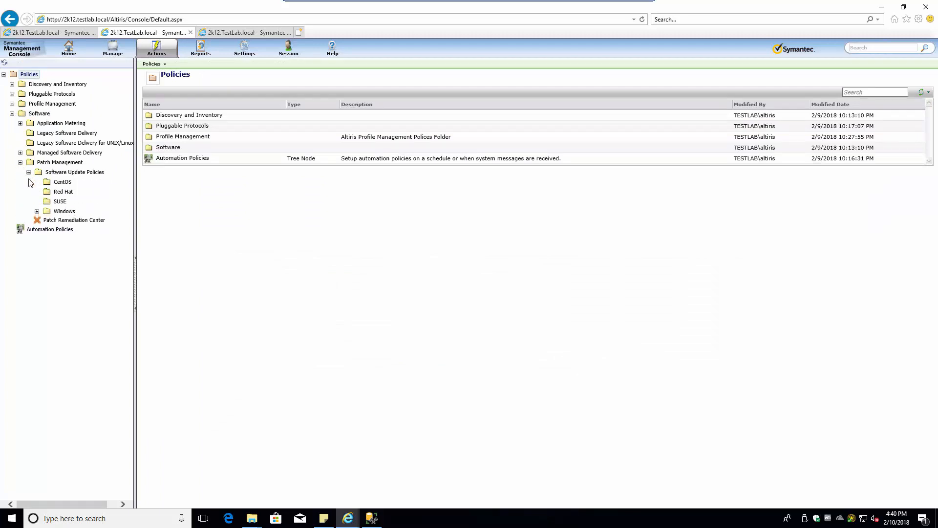
pyautogui.click(64, 220)
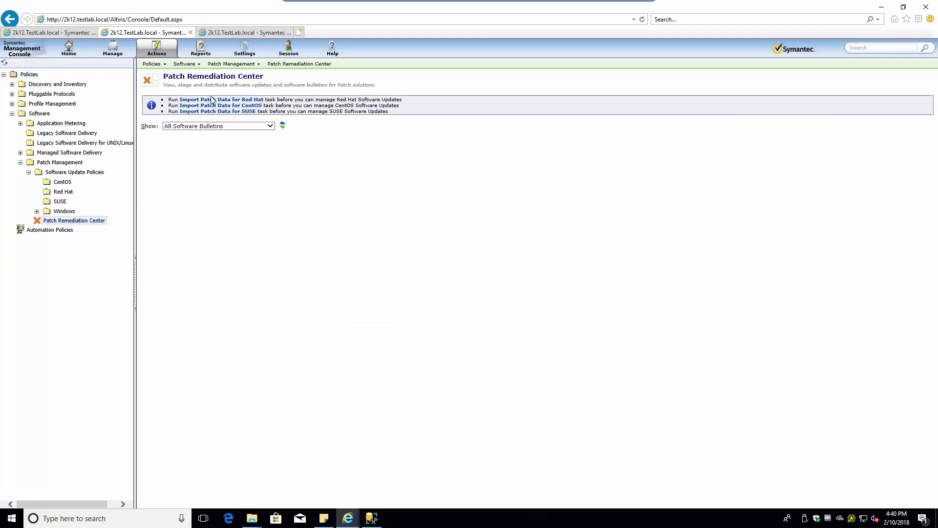
pyautogui.click(37, 211)
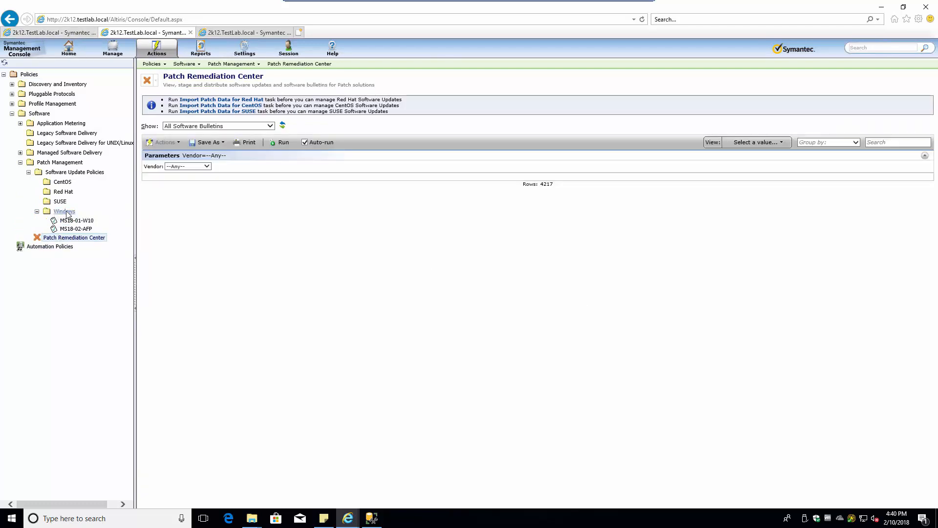
# Step: Create a folder named 1.TestLab directly under the Policies root
pyautogui.rightClick(29, 74)
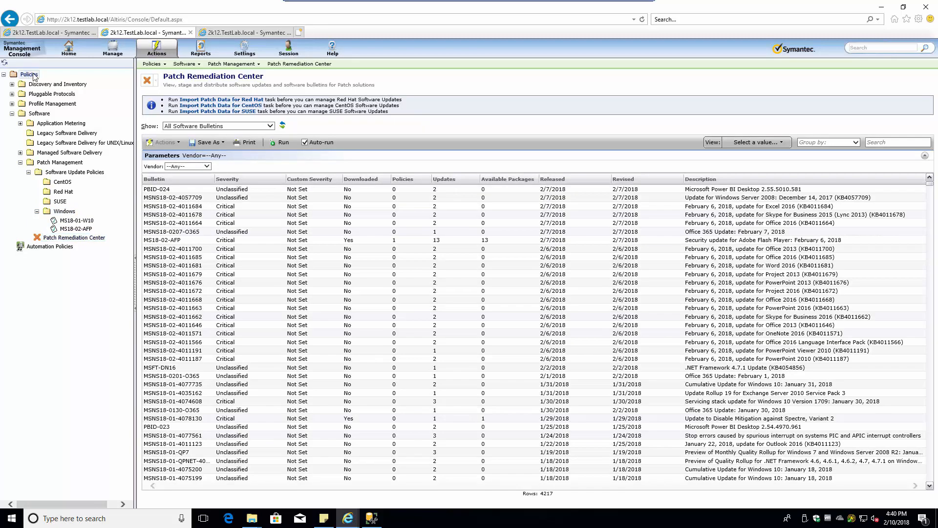
pyautogui.moveTo(68, 152)
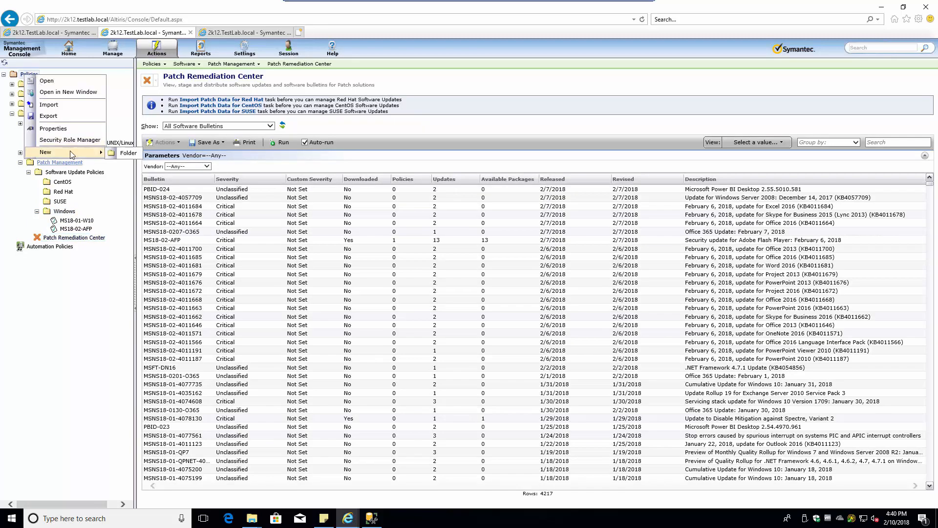
pyautogui.click(123, 154)
pyautogui.write('1')
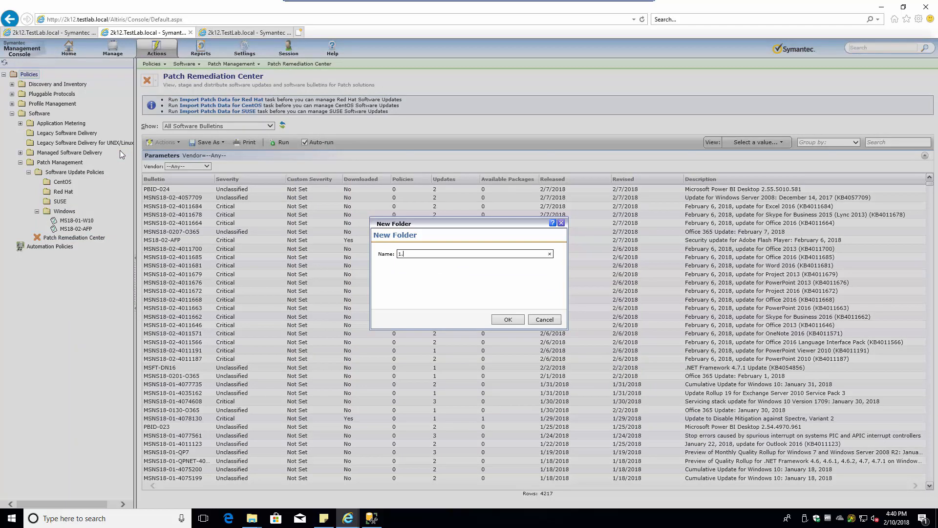
pyautogui.write('.TestLab')
pyautogui.click(496, 319)
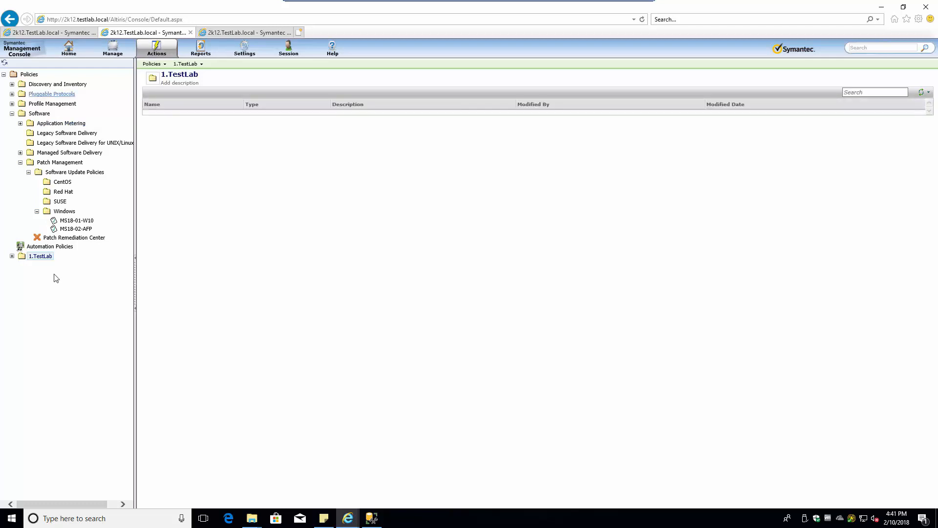
# Step: Create a subfolder named Patch Management inside the 1.TestLab folder
pyautogui.rightClick(42, 256)
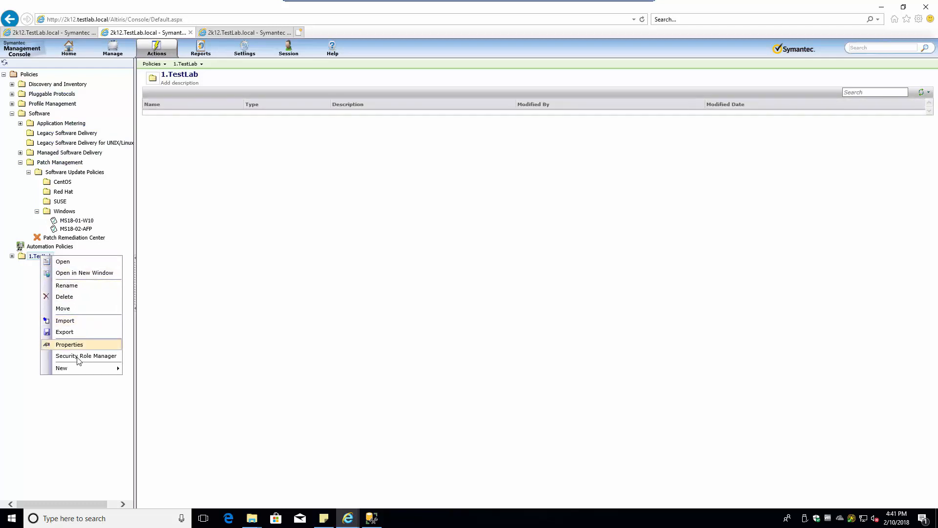
pyautogui.moveTo(81, 369)
pyautogui.click(144, 369)
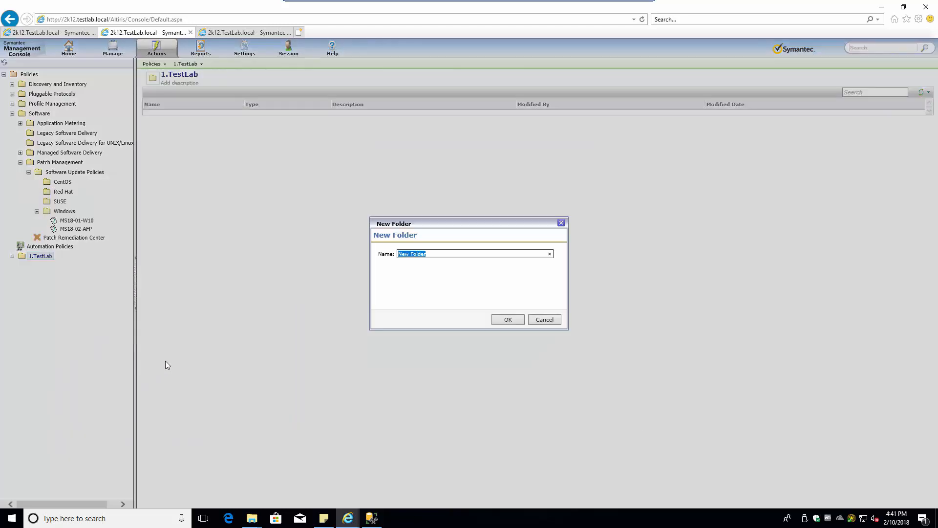
pyautogui.write('Patch Management')
pyautogui.click(504, 320)
# Step: Create a subfolder named 2018 inside the Patch Management folder of 1.TestLab
pyautogui.click(60, 268)
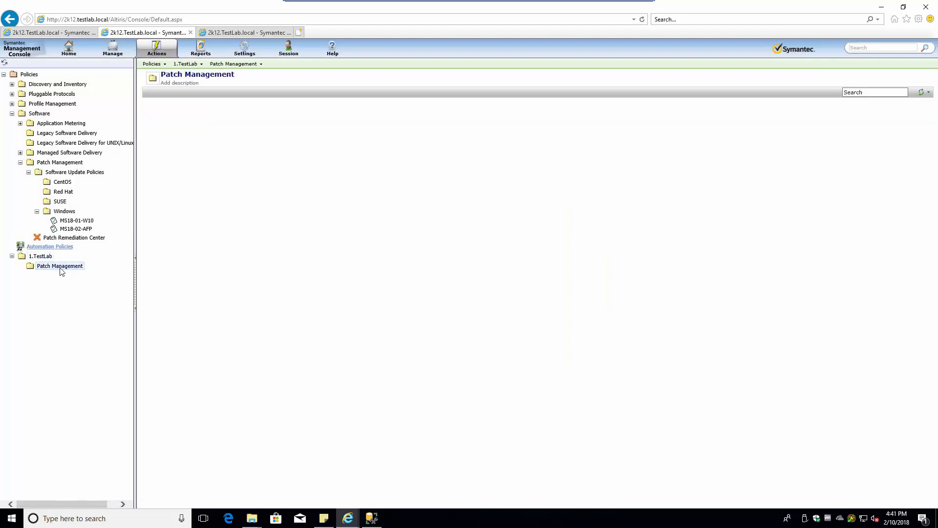
pyautogui.rightClick(60, 268)
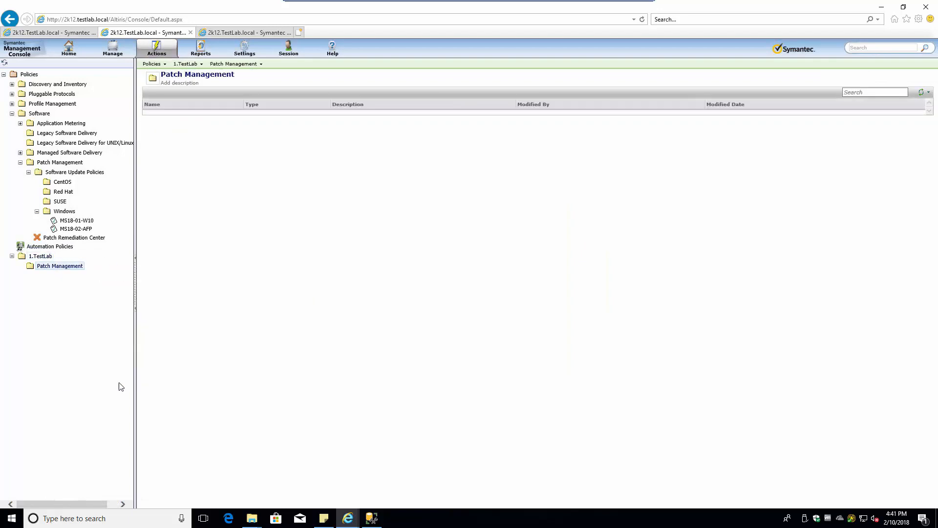
pyautogui.rightClick(65, 270)
pyautogui.moveTo(116, 379)
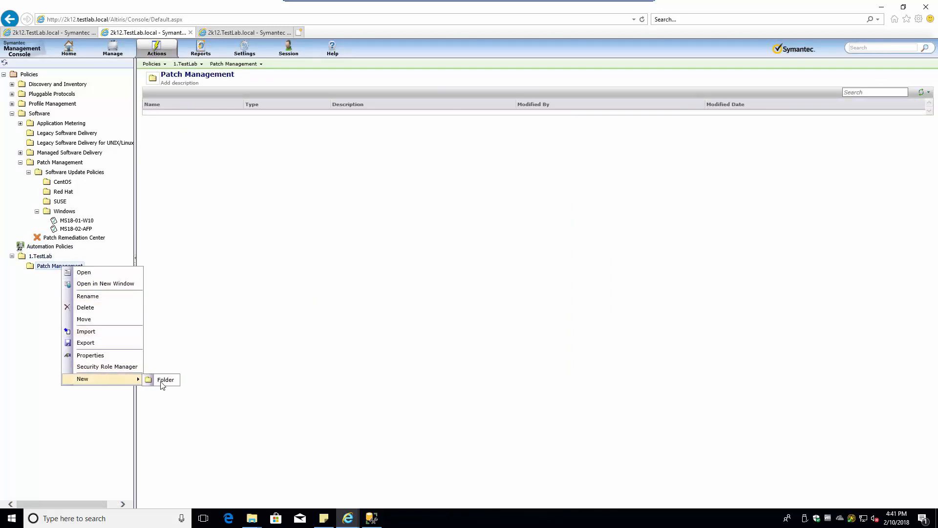
pyautogui.click(163, 380)
pyautogui.write('201')
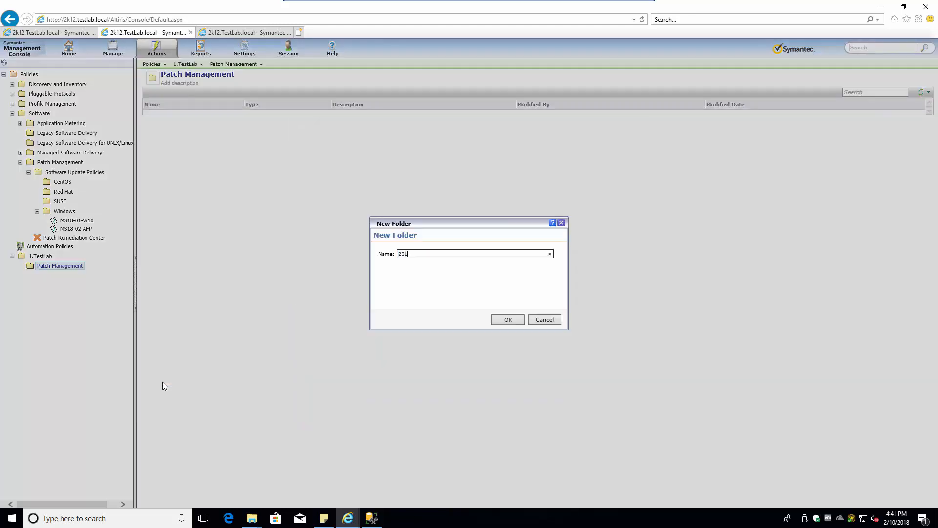
pyautogui.write('8')
pyautogui.click(508, 319)
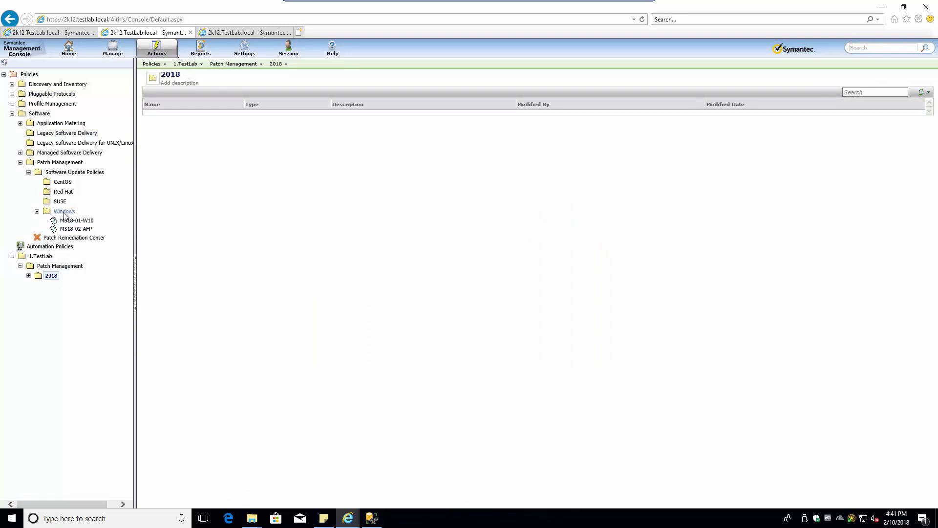
# Step: Refresh the policies tree and show both the 2018 folder and the policies in the Windows software update folder
pyautogui.click(4, 63)
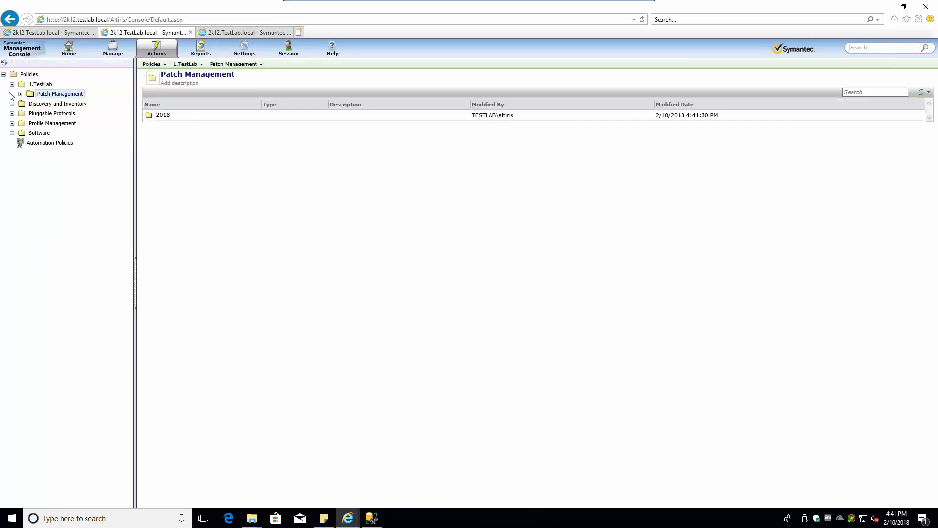
pyautogui.click(20, 94)
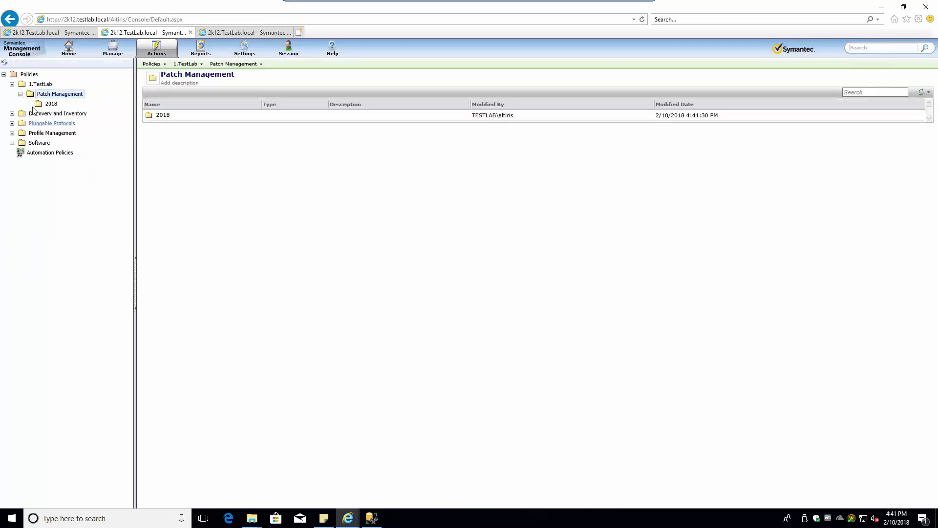
pyautogui.click(12, 143)
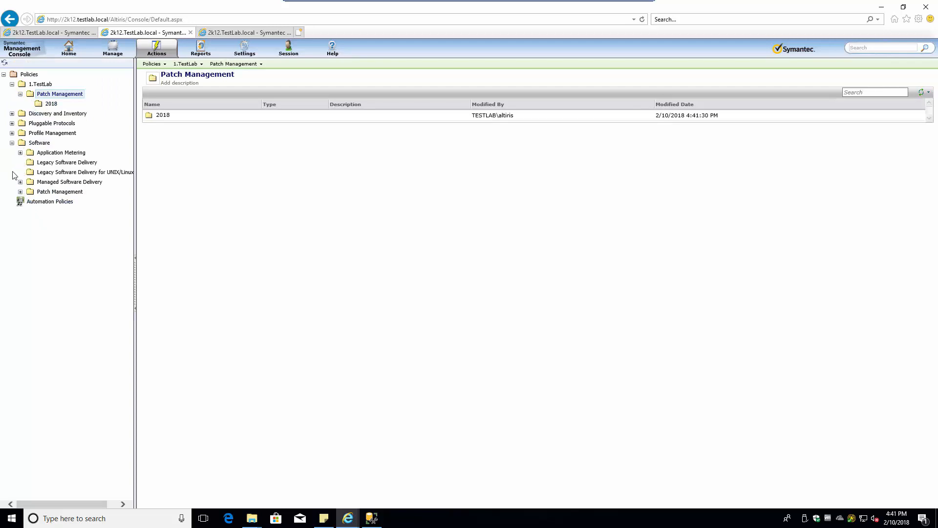
pyautogui.click(21, 192)
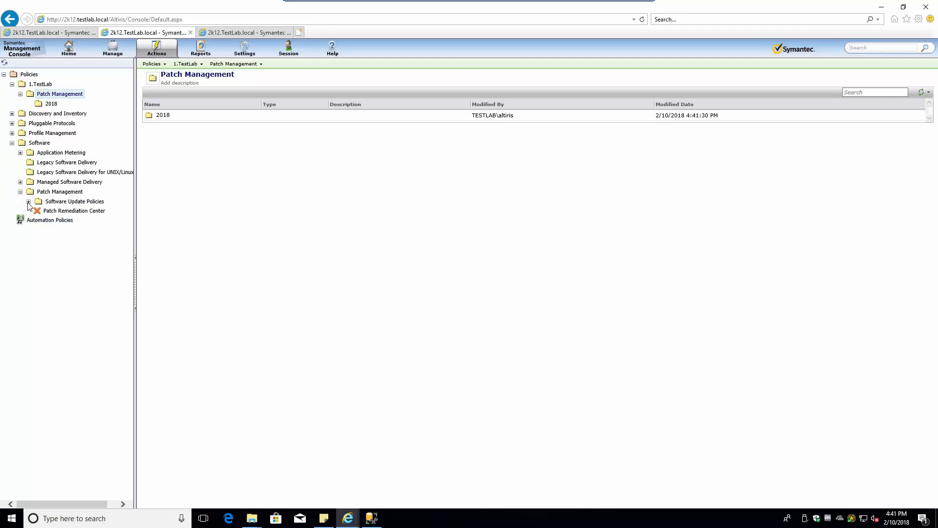
pyautogui.click(28, 201)
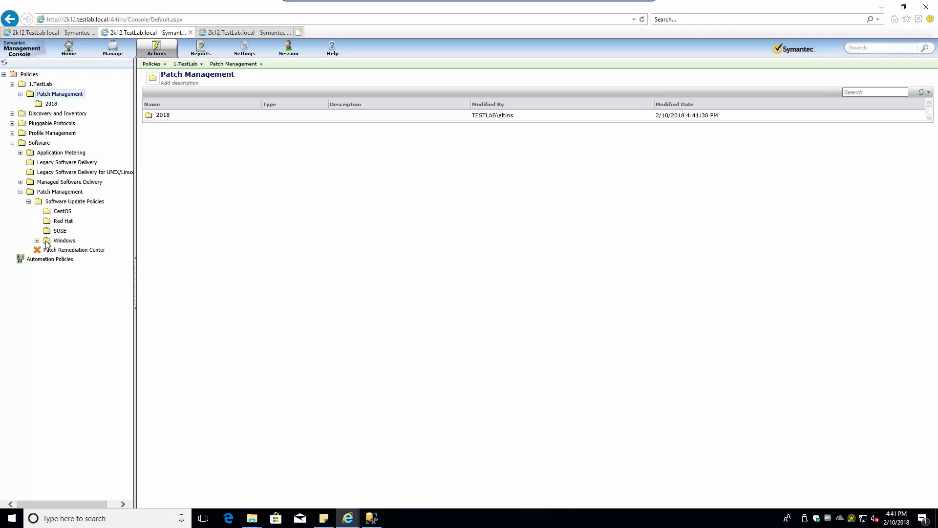
pyautogui.click(37, 241)
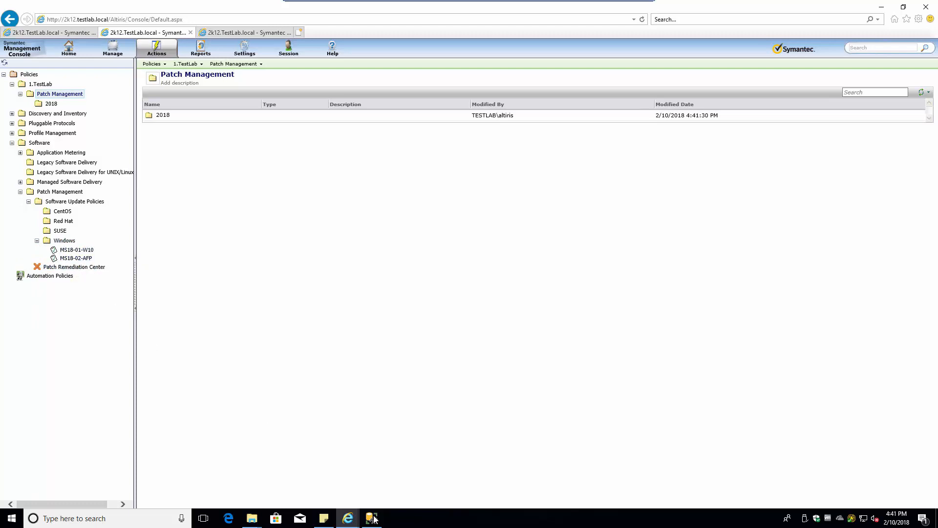
# Step: Switch to Symantec Management Agent, update its configuration from the server and check the agent settings
pyautogui.doubleClick(852, 518)
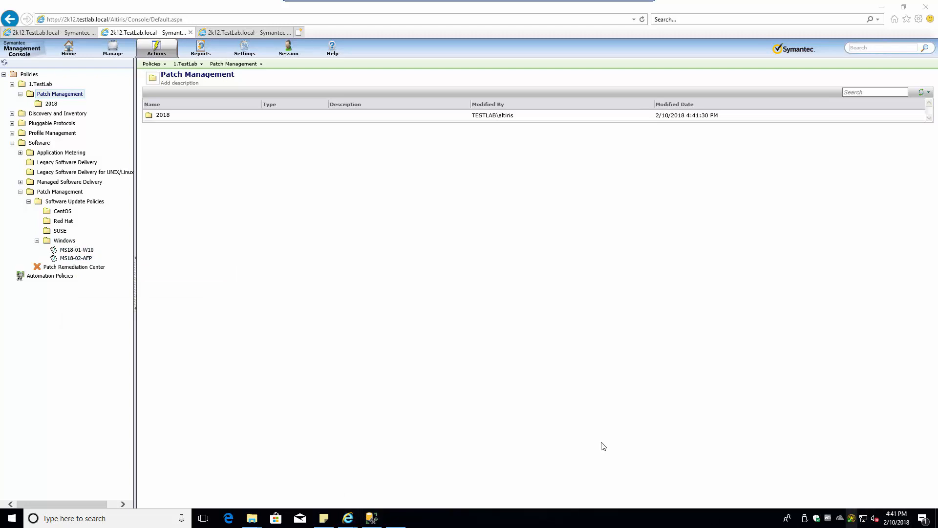
pyautogui.click(708, 89)
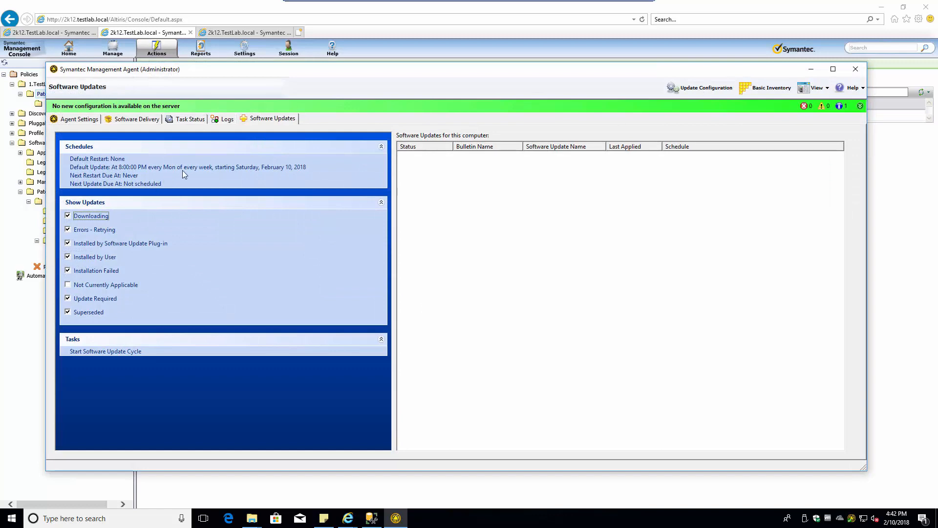
pyautogui.click(82, 120)
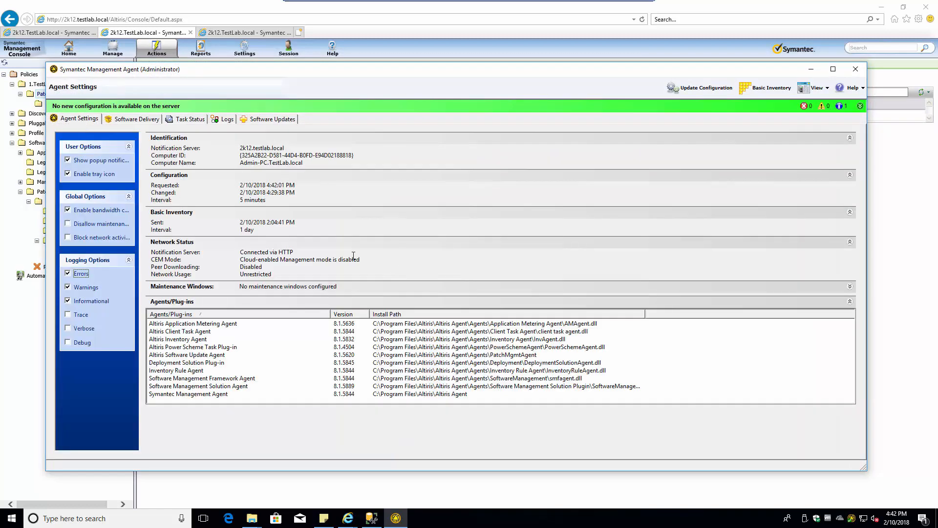
# Step: Run the Windows System Assessment Scan from the agent's software deliveries
pyautogui.click(136, 118)
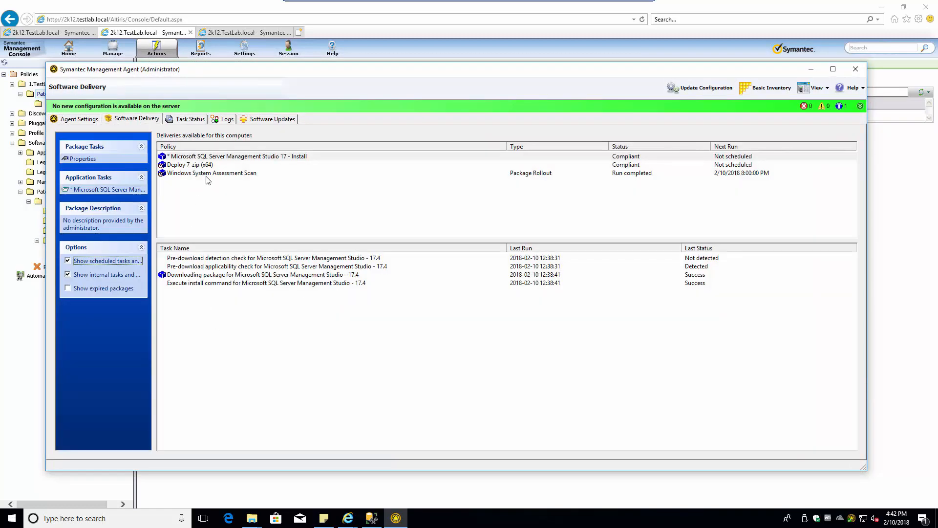
pyautogui.click(199, 174)
pyautogui.click(113, 191)
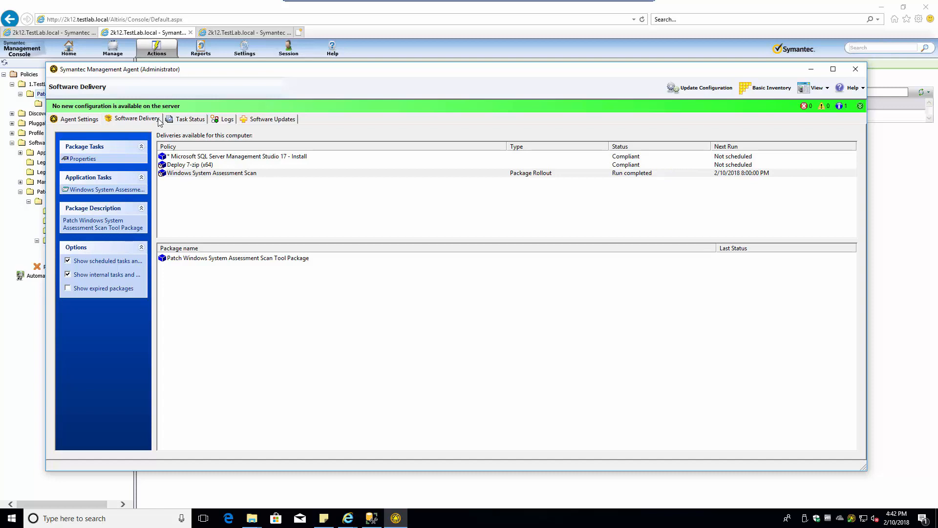
# Step: Update the agent configuration again from the software updates view and widen the list of updates for this computer
pyautogui.click(269, 120)
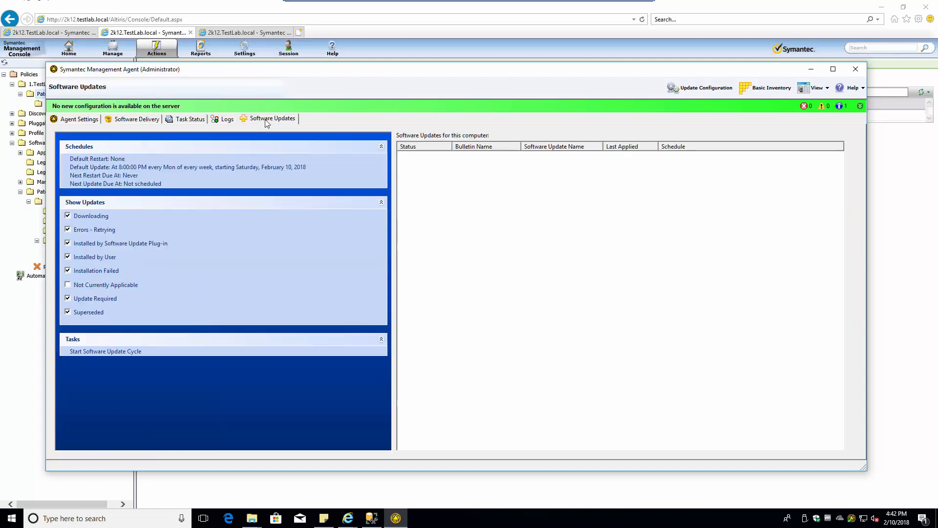
pyautogui.click(714, 90)
pyautogui.click(812, 71)
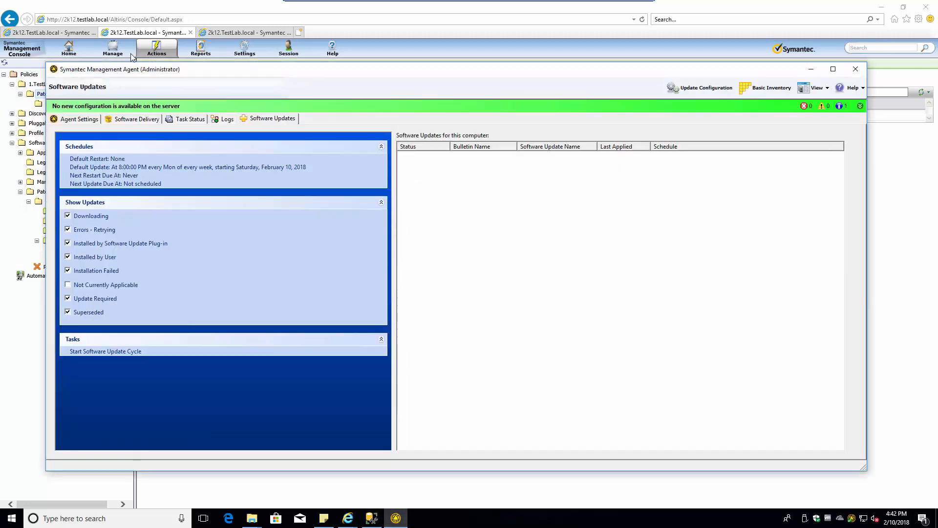
pyautogui.click(395, 519)
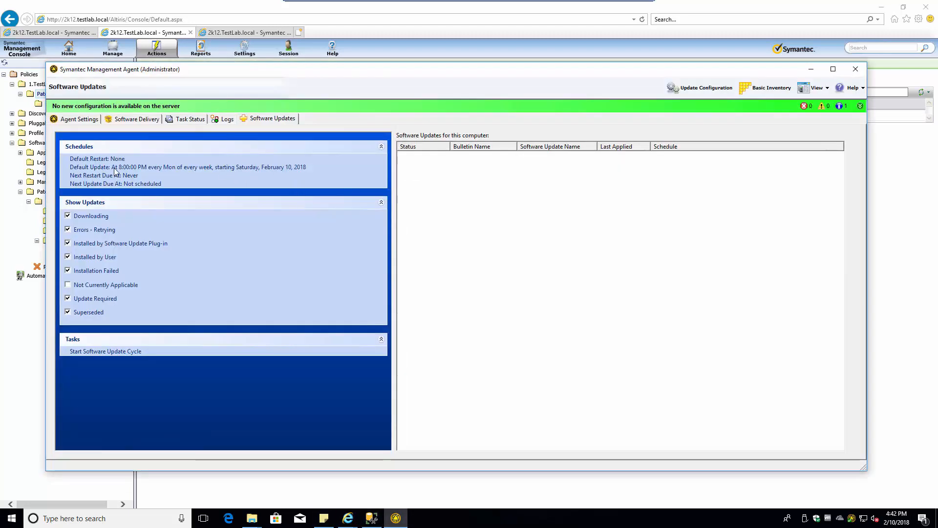
pyautogui.moveTo(396, 253); pyautogui.dragTo(235, 266)
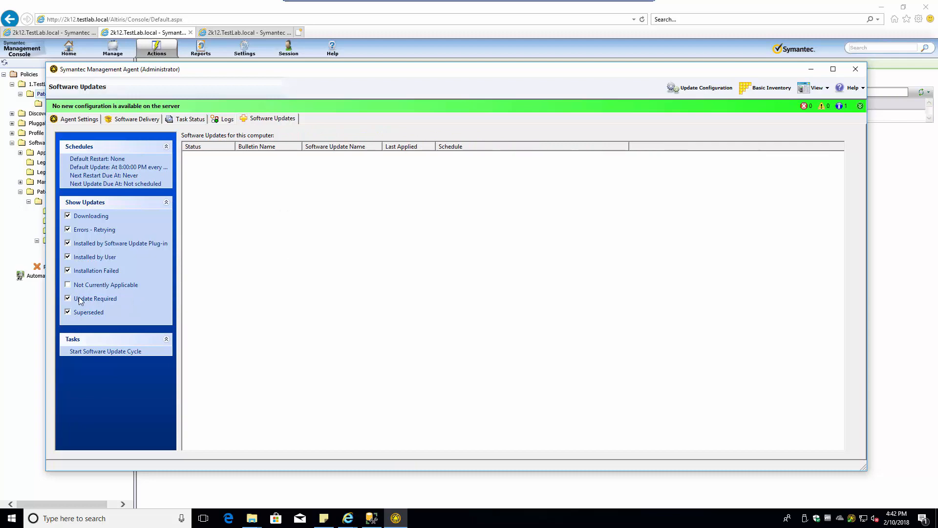
# Step: Leave the full-screen view of the Admin-PC console and switch to the vSphere Client inventory window
pyautogui.moveTo(382, 1)
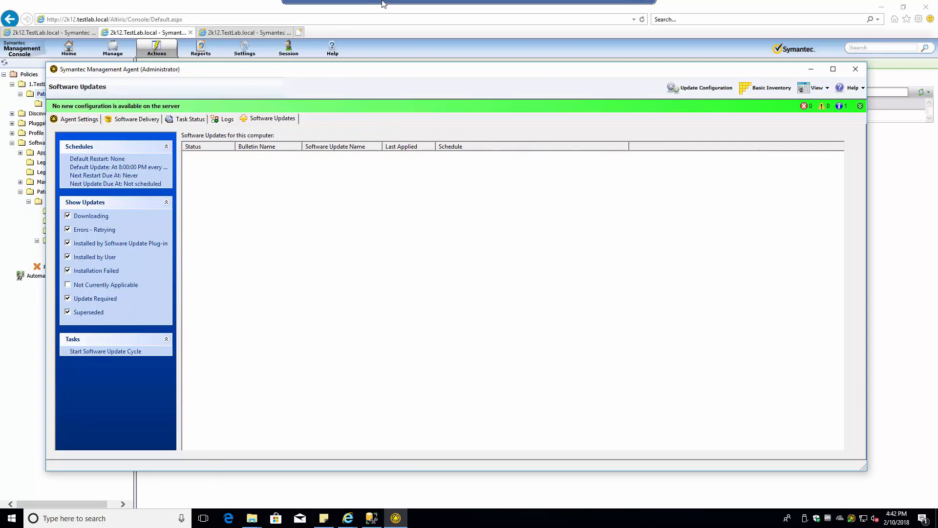
pyautogui.click(644, 7)
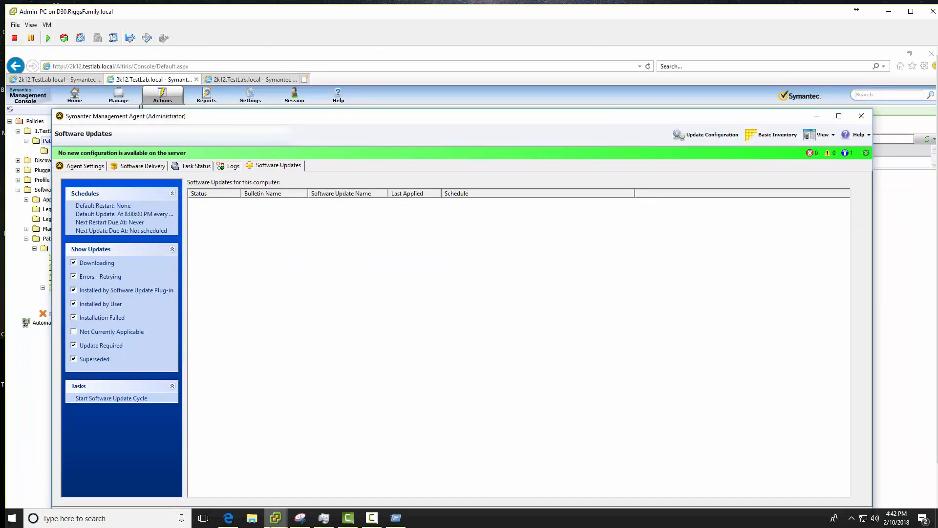
pyautogui.moveTo(273, 521)
pyautogui.click(239, 486)
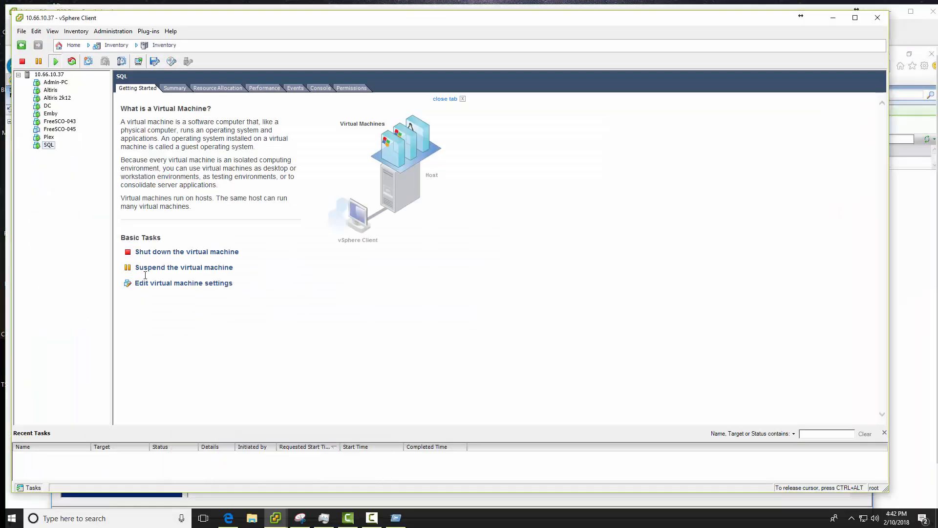
# Step: Open the DC virtual machine's console, unlock it with the administrator account password and close the console
pyautogui.click(45, 106)
pyautogui.click(138, 62)
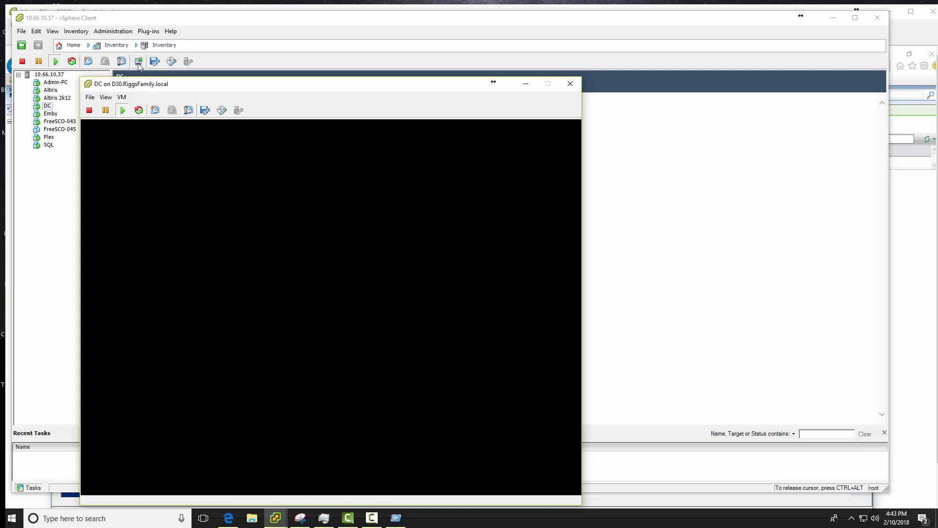
pyautogui.click(382, 341)
pyautogui.press('ctrl+alt+Insert')
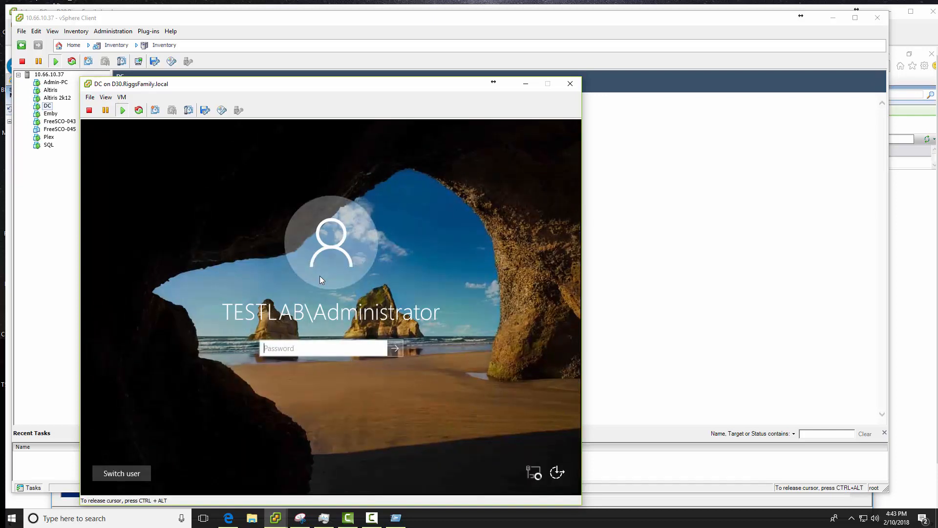
pyautogui.write('************')
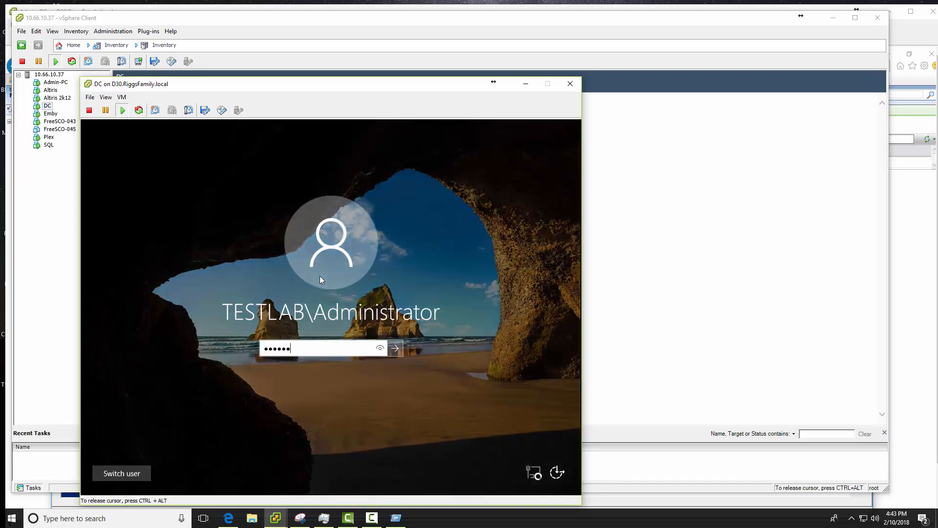
pyautogui.press('Return')
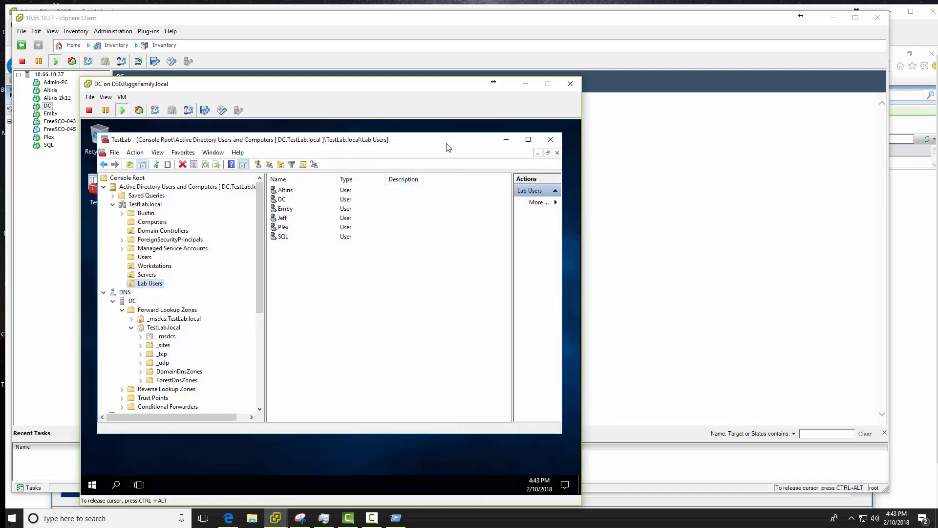
pyautogui.click(570, 84)
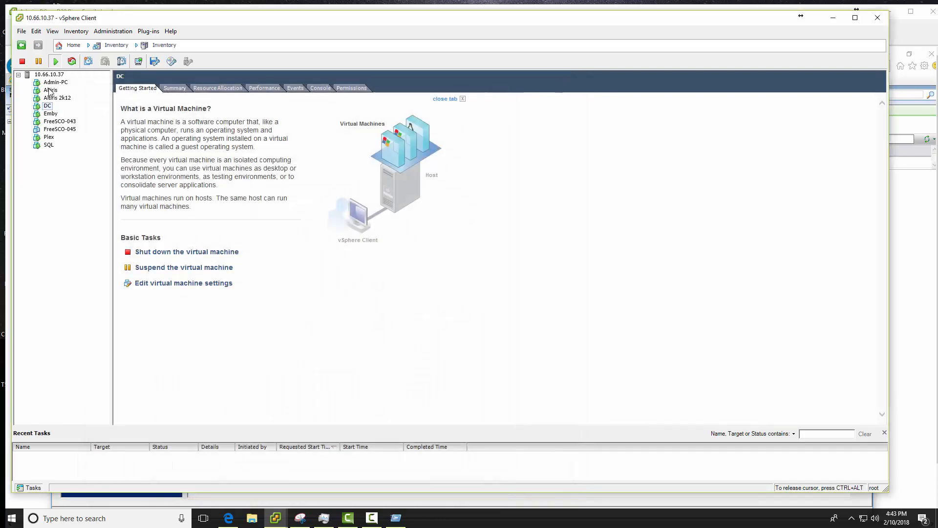
# Step: Open the Altiris 2k12 virtual machine's console, unlock it with the account password and move the console fully into view
pyautogui.click(57, 98)
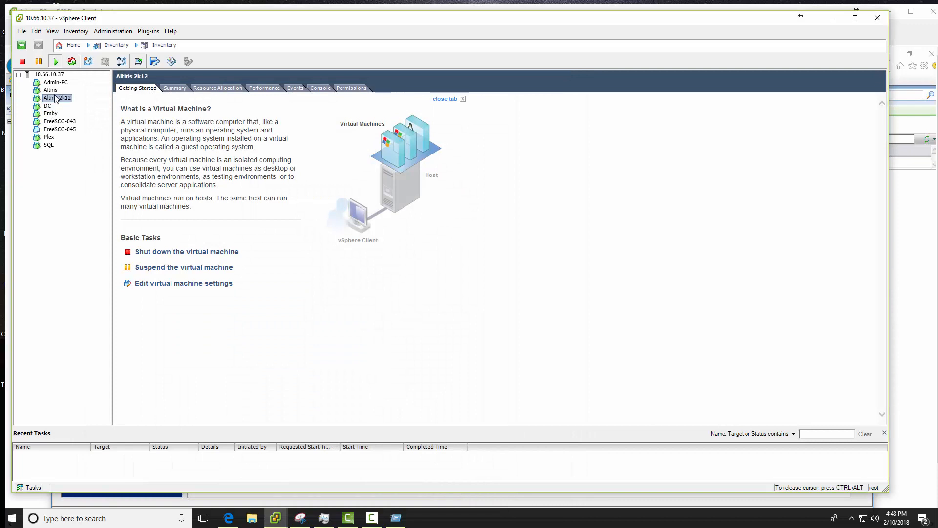
pyautogui.click(138, 62)
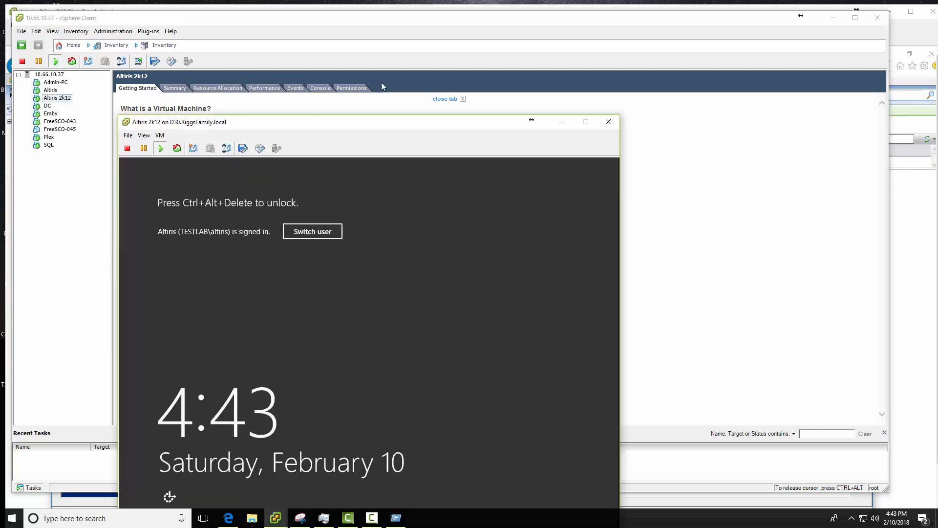
pyautogui.press('ctrl+alt+Insert')
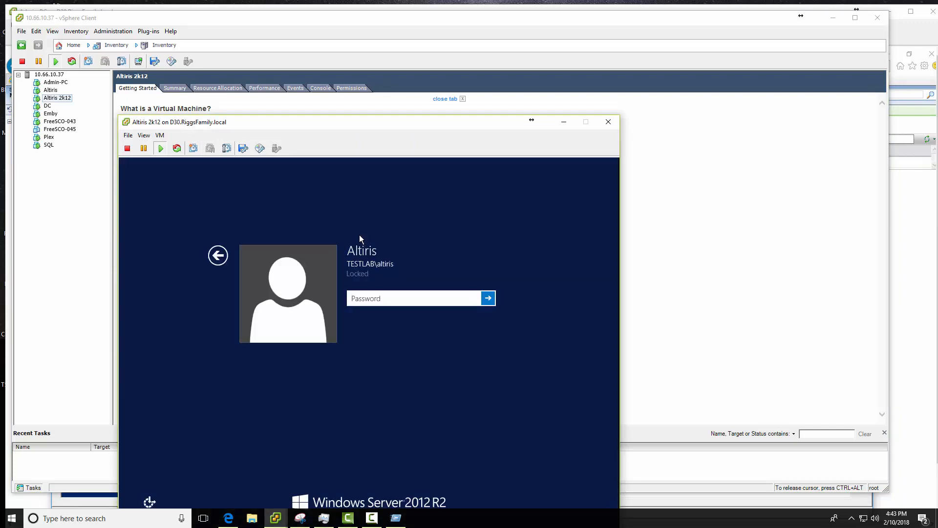
pyautogui.write('*********')
pyautogui.press('Return')
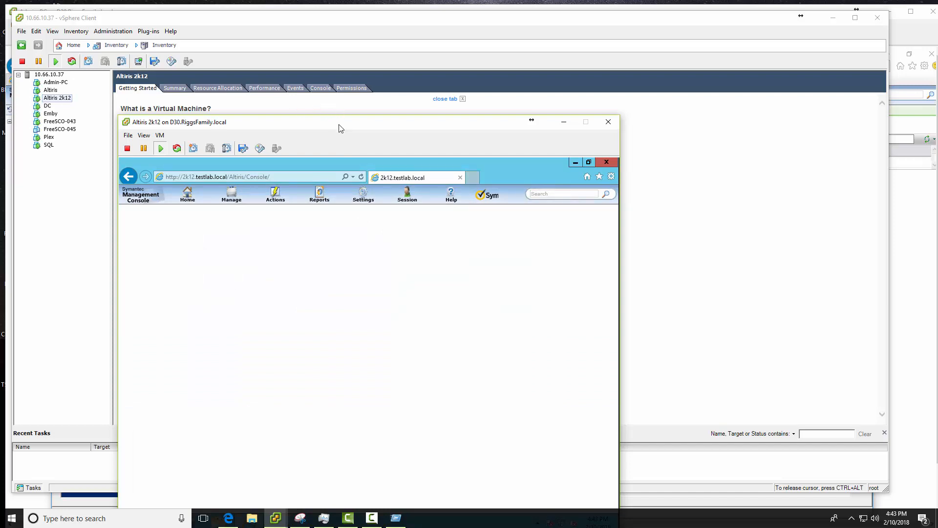
pyautogui.moveTo(341, 128); pyautogui.dragTo(350, 52)
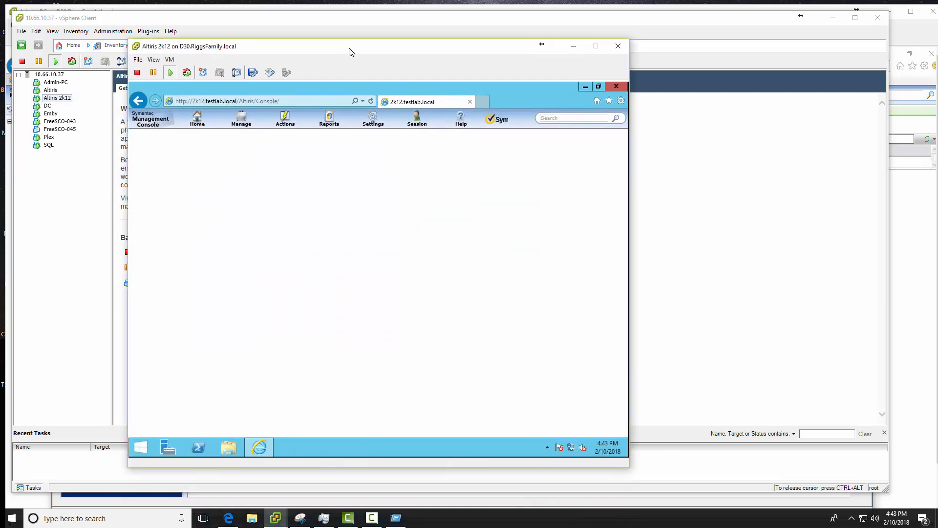
# Step: Open Task Scheduler from the Administrative Tools on the Altiris 2k12 server, with Control Panel shown as small icons
pyautogui.rightClick(141, 451)
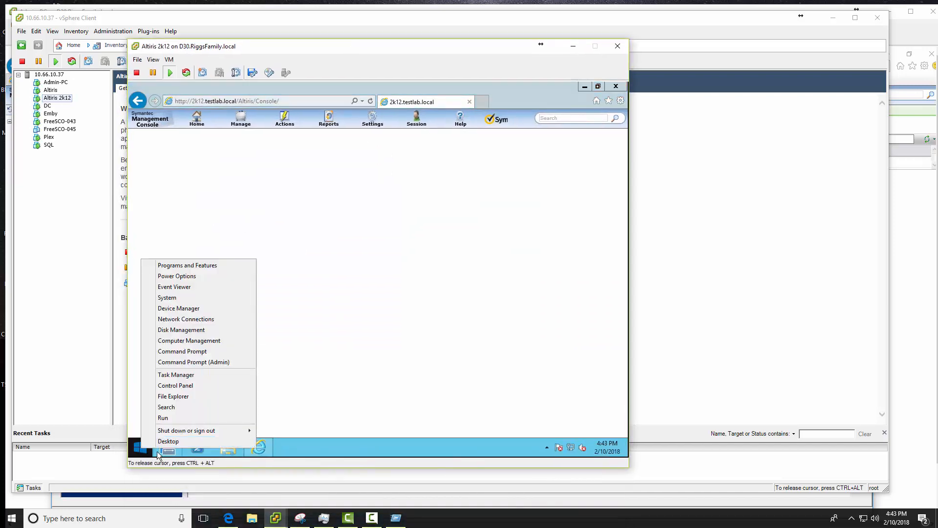
pyautogui.click(176, 385)
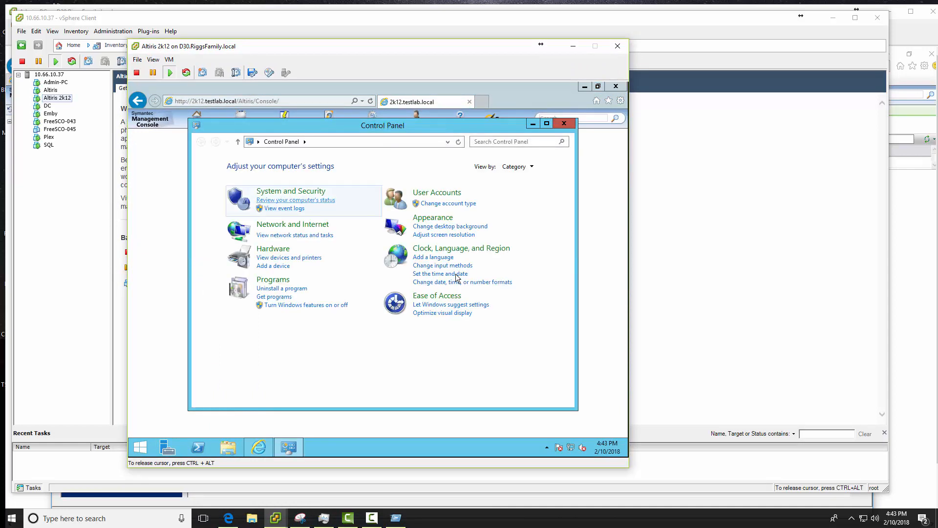
pyautogui.click(519, 167)
pyautogui.click(527, 204)
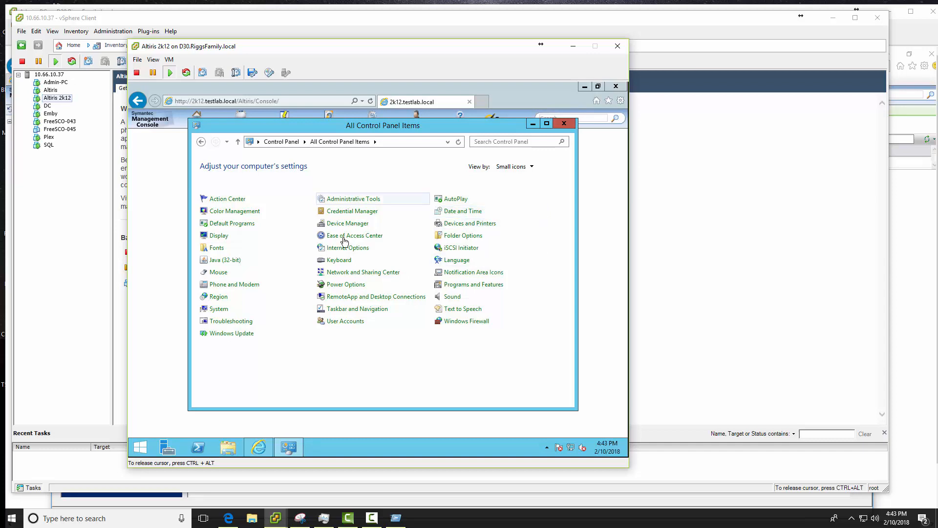
pyautogui.click(350, 199)
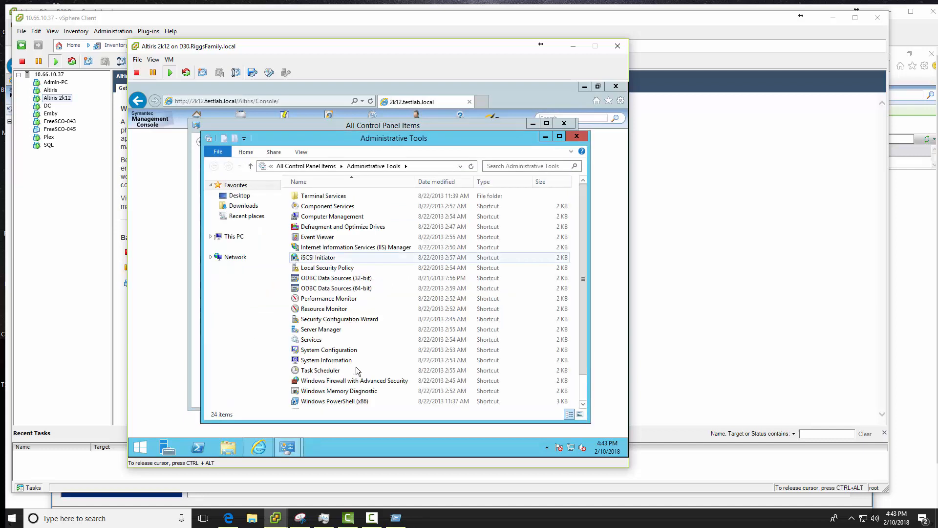
pyautogui.click(318, 372)
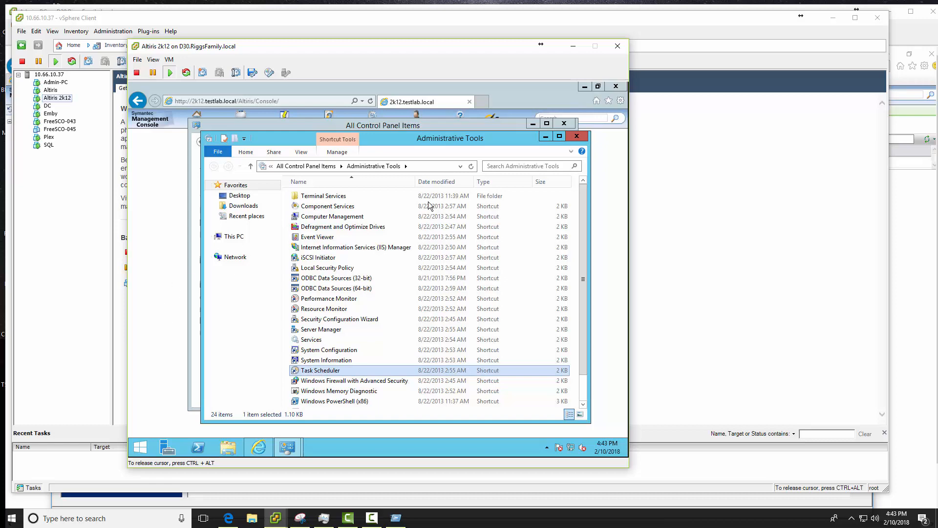
pyautogui.press('Return')
# Step: Show the Task Scheduler Library maximized, with a wider Name column and a taller task list
pyautogui.click(268, 215)
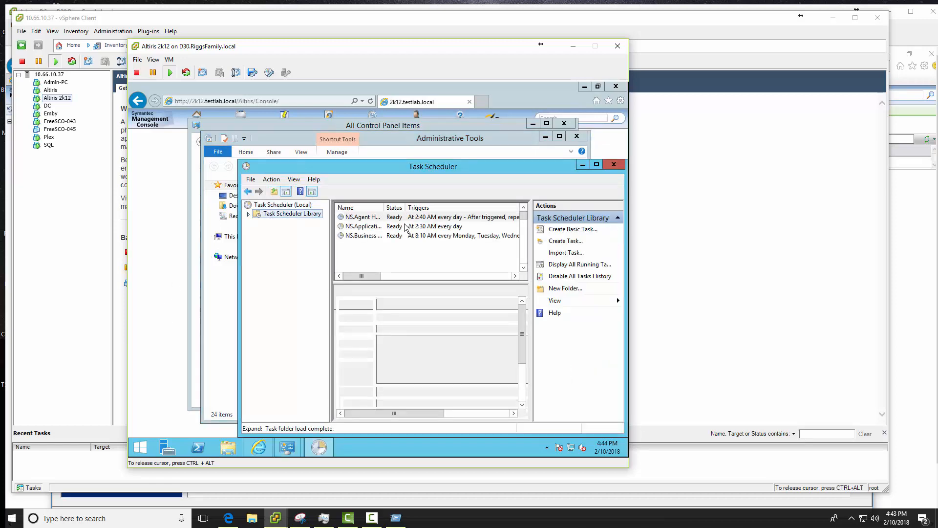
pyautogui.doubleClick(397, 166)
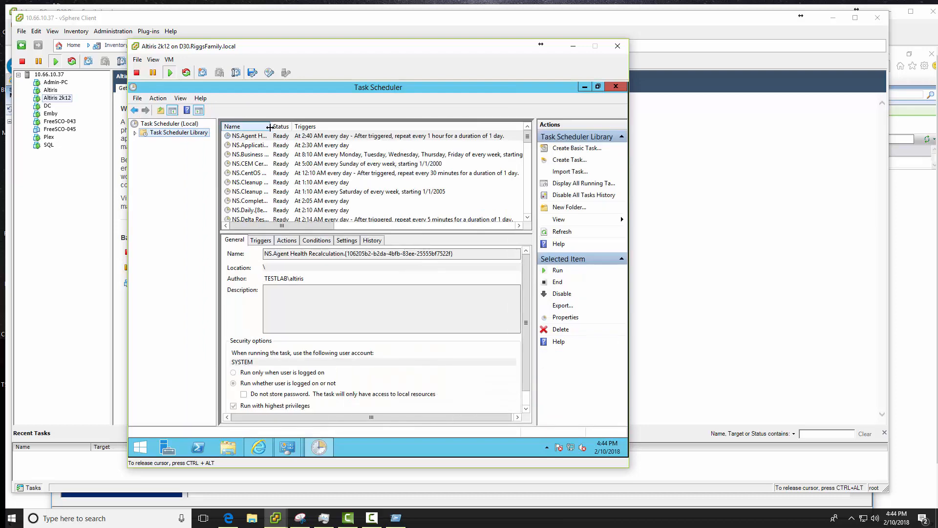
pyautogui.moveTo(319, 128); pyautogui.dragTo(385, 127)
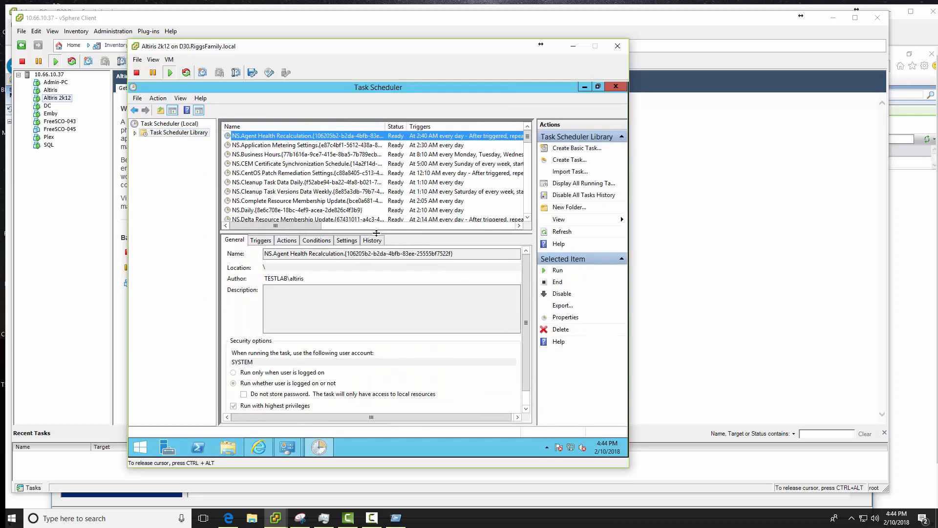
pyautogui.click(381, 316)
pyautogui.moveTo(376, 234); pyautogui.dragTo(371, 336)
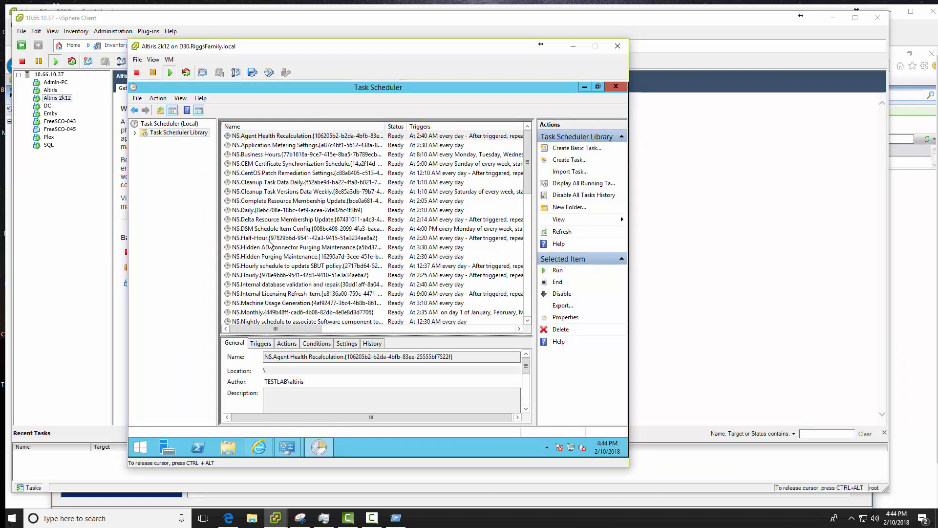
# Step: Look through the NS scheduled tasks, including the Windows and CentOS Patch Remediation Settings, Resource Inventory Summary Update and Patch Management Language Alerting
pyautogui.click(270, 238)
pyautogui.scroll(-13, 270, 243)
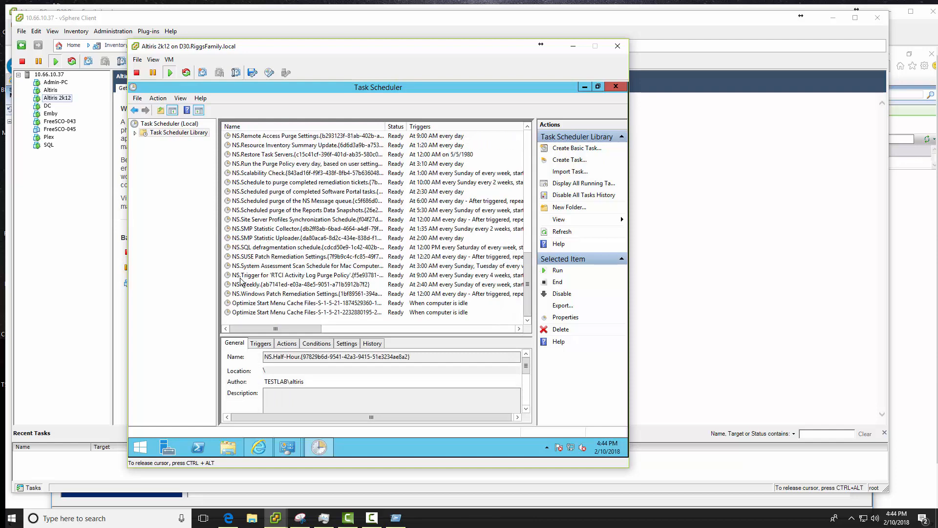
pyautogui.click(287, 293)
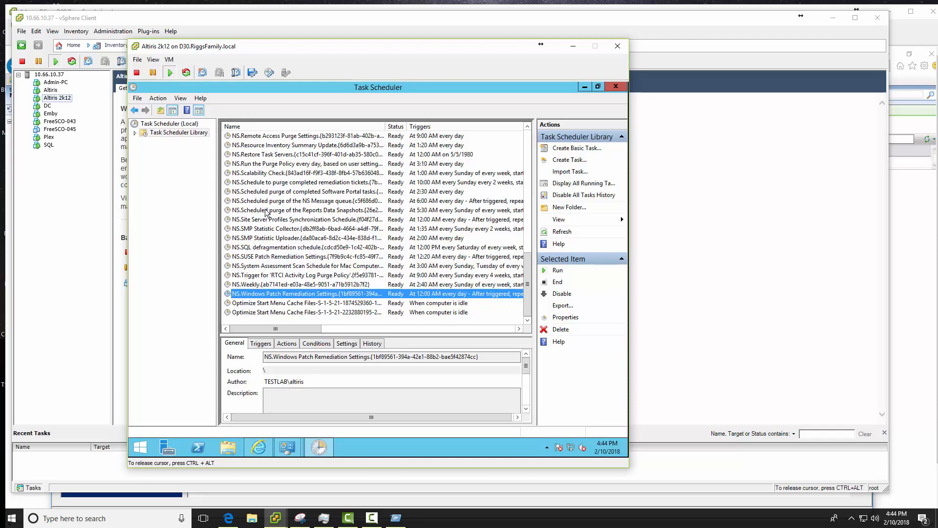
pyautogui.click(270, 161)
pyautogui.click(270, 153)
pyautogui.click(271, 145)
pyautogui.scroll(4, 279, 193)
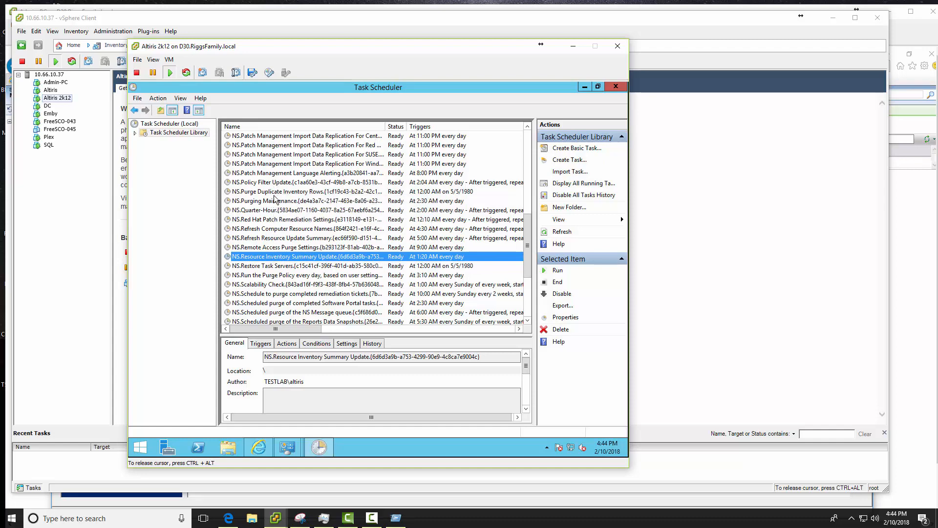
pyautogui.click(277, 174)
pyautogui.scroll(6, 274, 181)
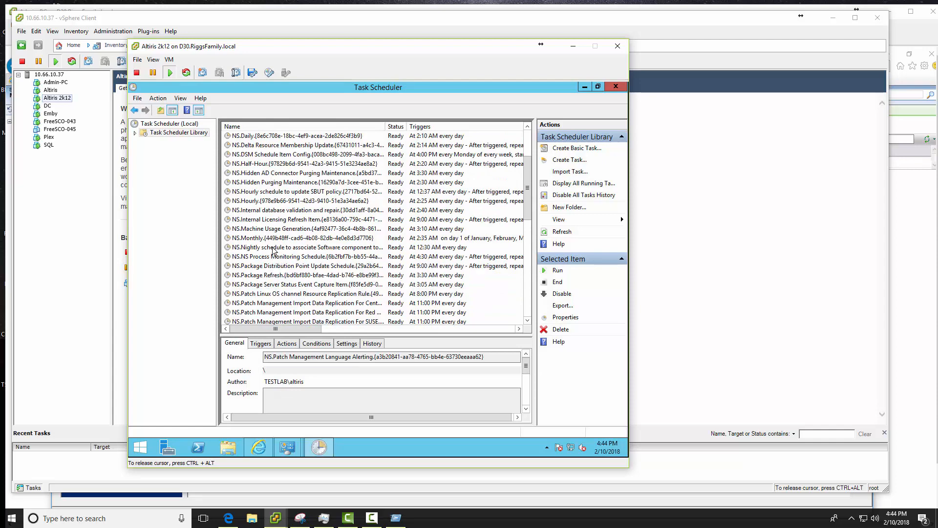
pyautogui.scroll(2, 268, 172)
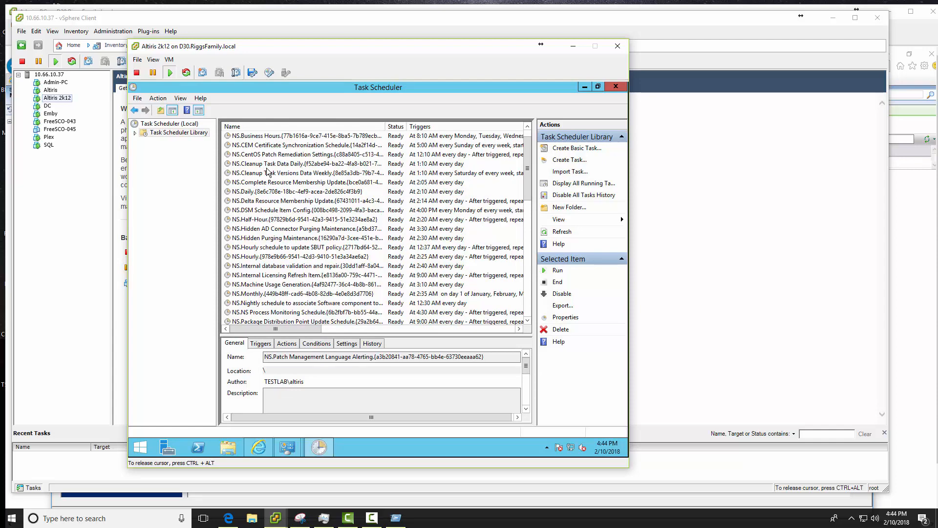
pyautogui.scroll(1, 268, 171)
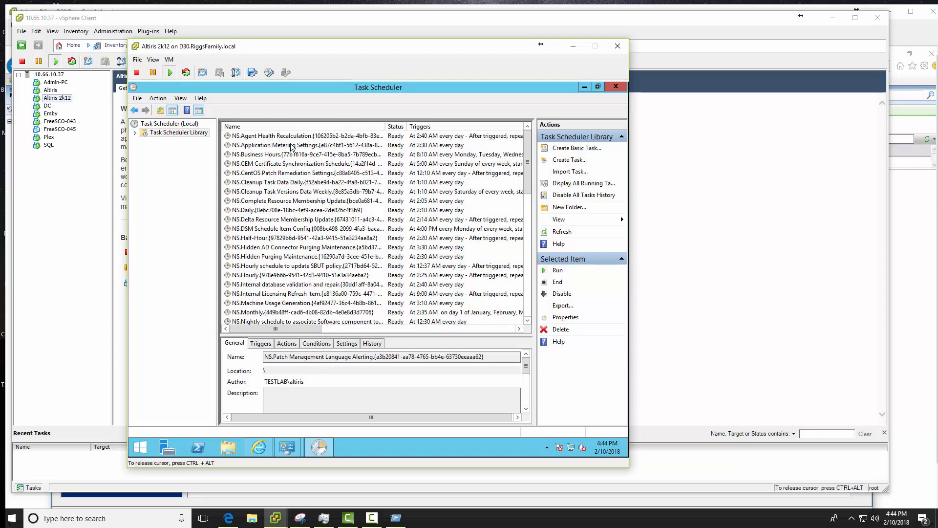
pyautogui.click(282, 173)
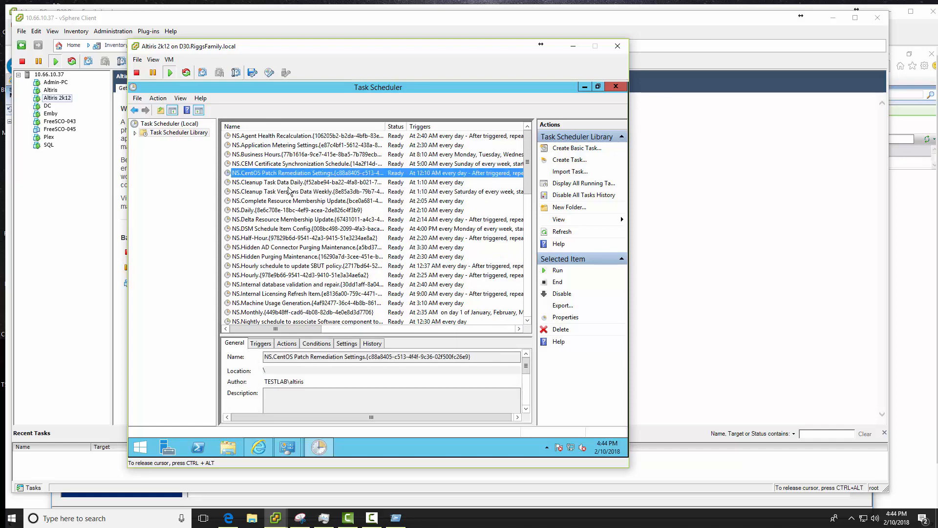
# Step: Run the NS.Complete Resource Membership Update scheduled task immediately
pyautogui.click(290, 201)
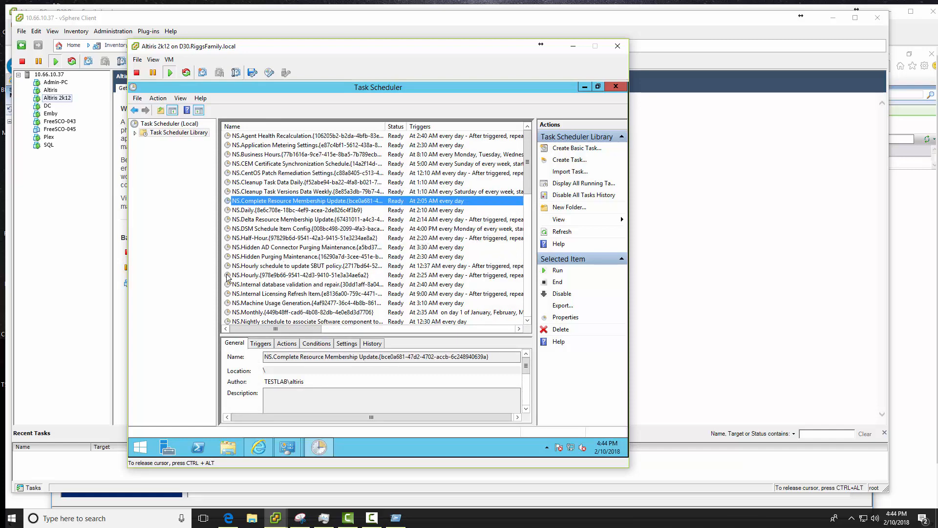
pyautogui.rightClick(293, 204)
pyautogui.click(305, 209)
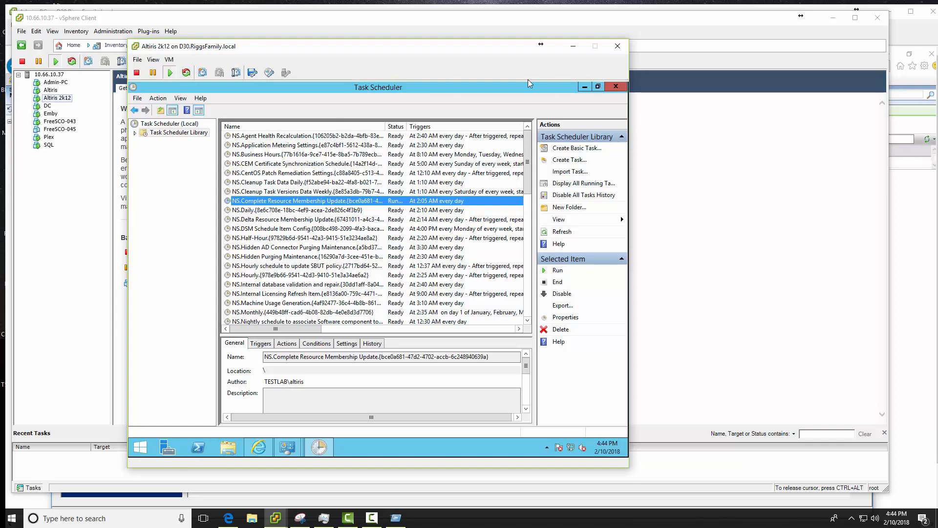
# Step: Close Task Scheduler and the other open windows on the server, and close the Altiris 2k12 console
pyautogui.click(616, 87)
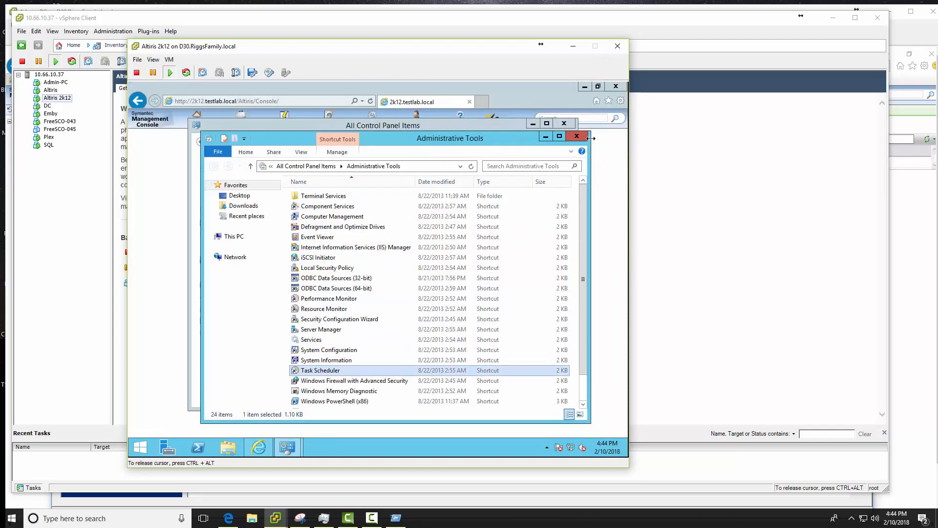
pyautogui.click(582, 96)
pyautogui.click(565, 124)
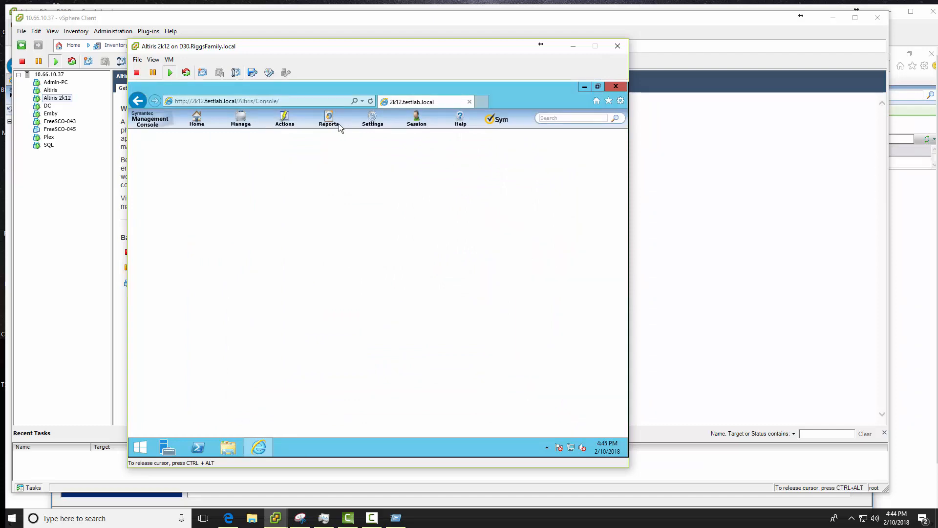
pyautogui.click(616, 87)
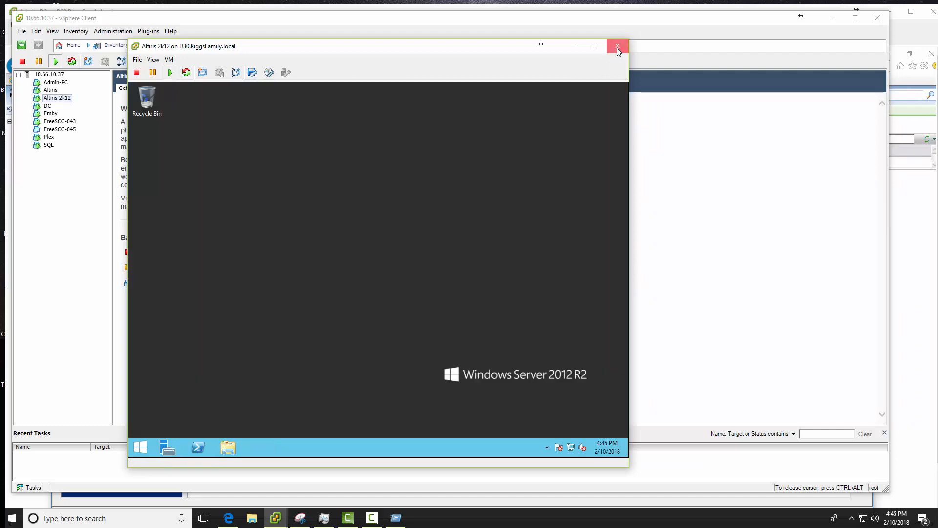
pyautogui.click(617, 46)
# Step: Return to the Admin-PC console in full screen and update the Symantec Management Agent's configuration from the server
pyautogui.moveTo(273, 517)
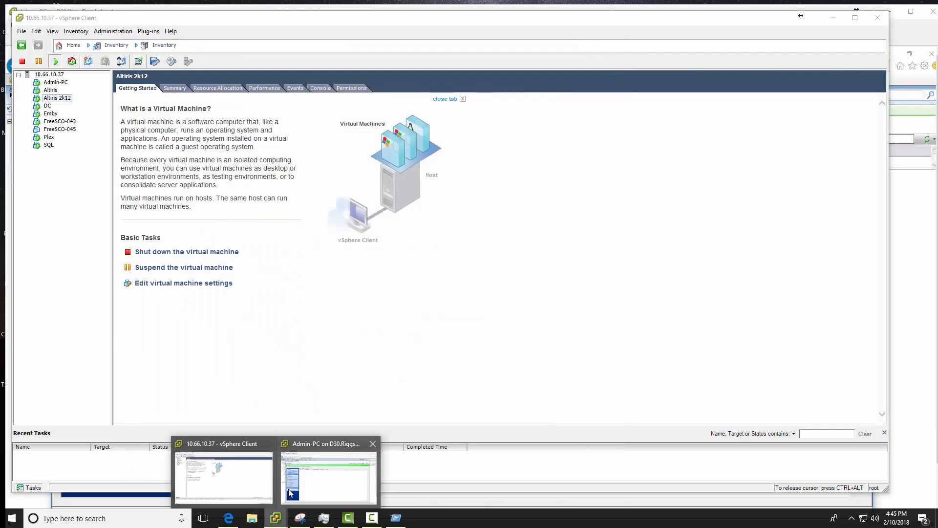
pyautogui.click(341, 478)
pyautogui.click(31, 24)
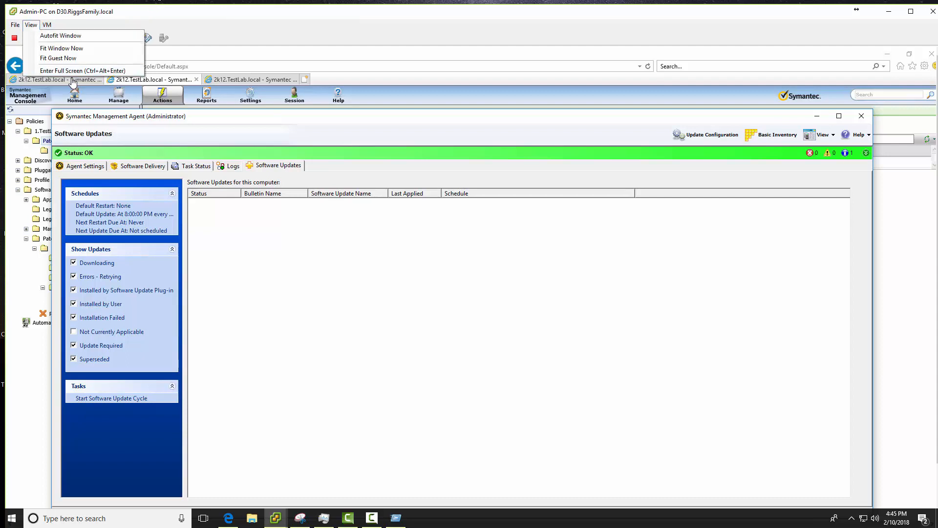
pyautogui.click(68, 76)
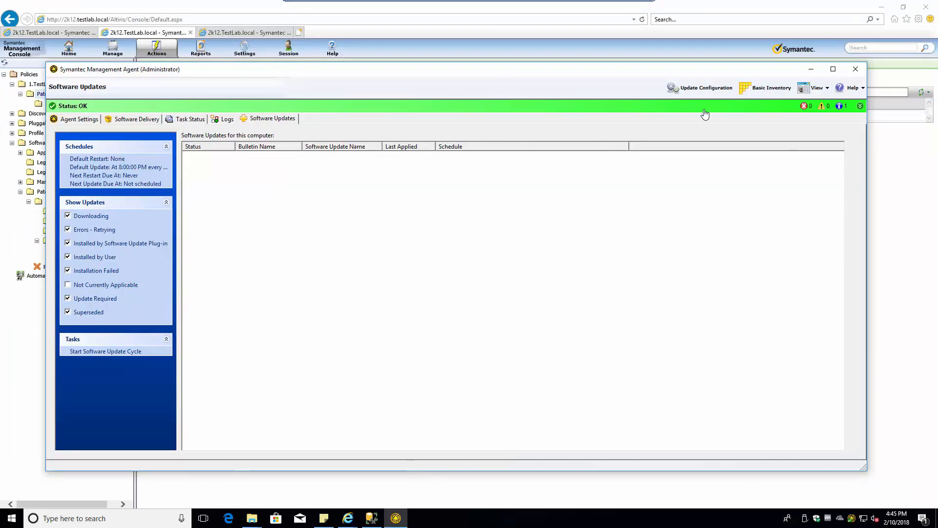
pyautogui.click(704, 89)
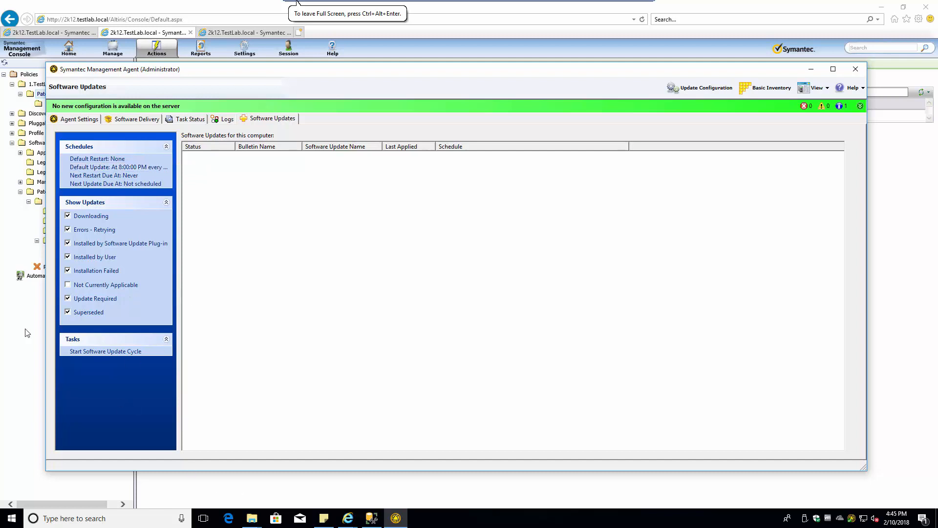
# Step: Run the policy update and the delta update immediately from the Notification Server's Resource Membership Update settings
pyautogui.click(21, 352)
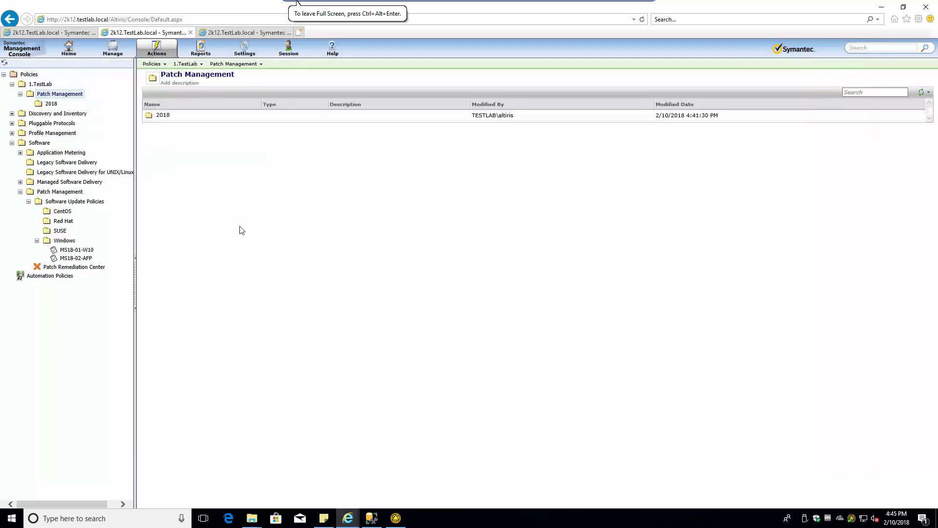
pyautogui.click(245, 49)
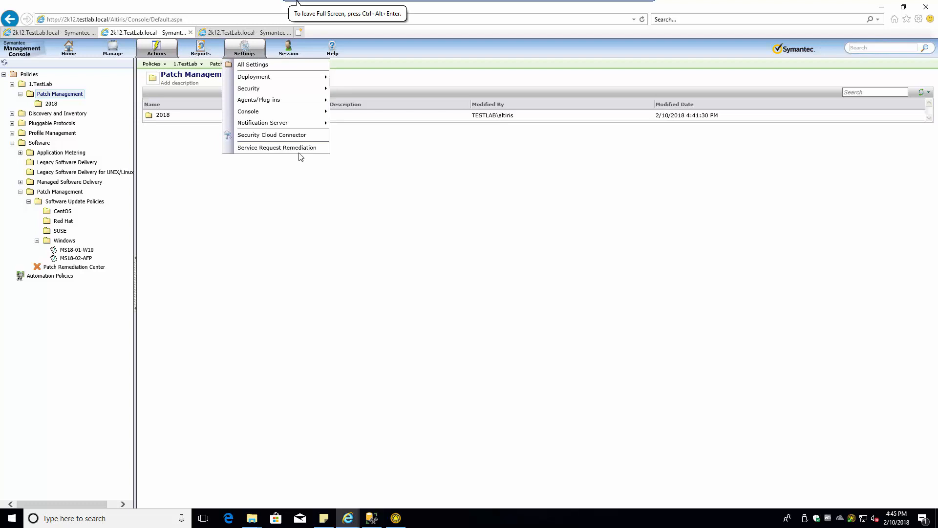
pyautogui.moveTo(275, 126)
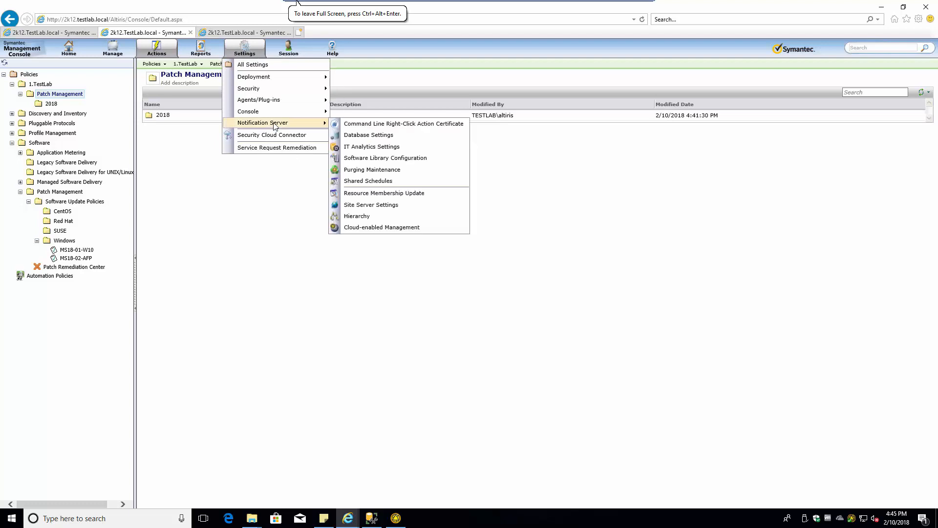
pyautogui.click(376, 193)
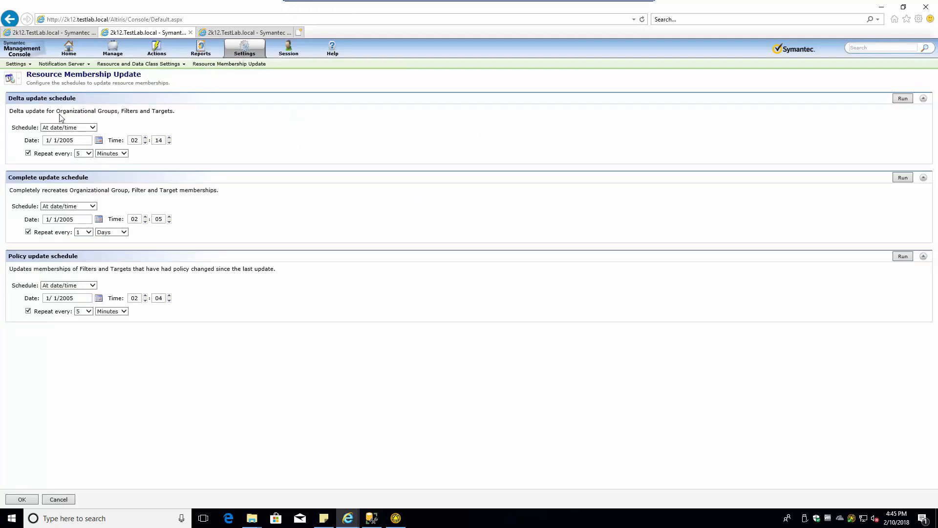
pyautogui.click(903, 256)
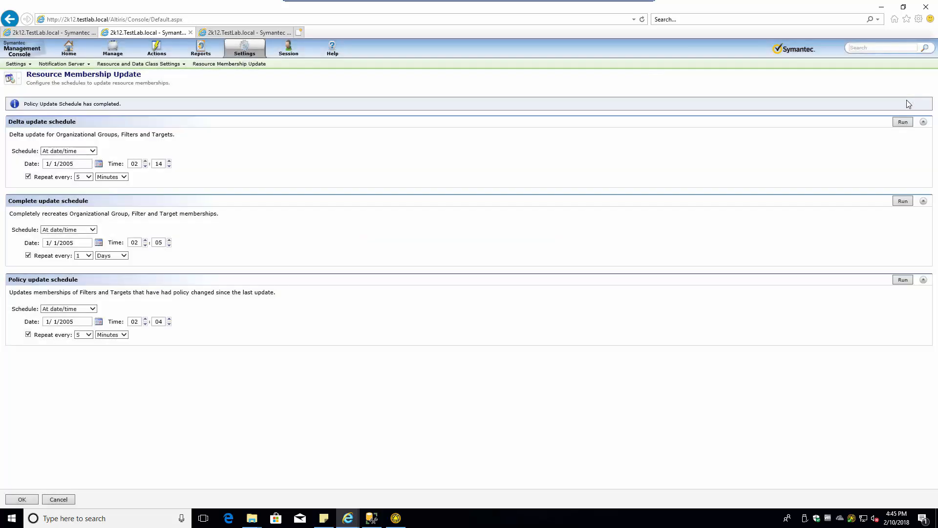
pyautogui.click(902, 123)
# Step: Make the Symantec Management Agent check the task server for new tasks, and review its task history
pyautogui.click(396, 517)
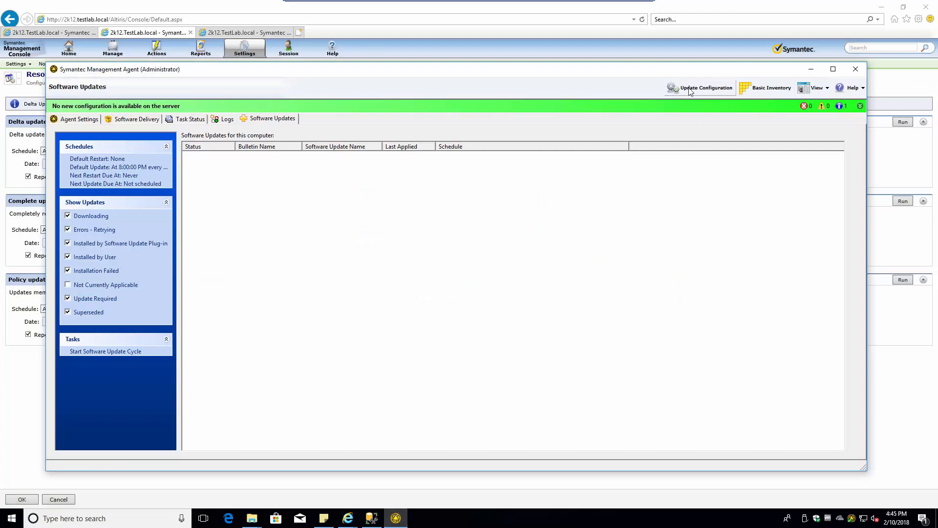
pyautogui.click(136, 119)
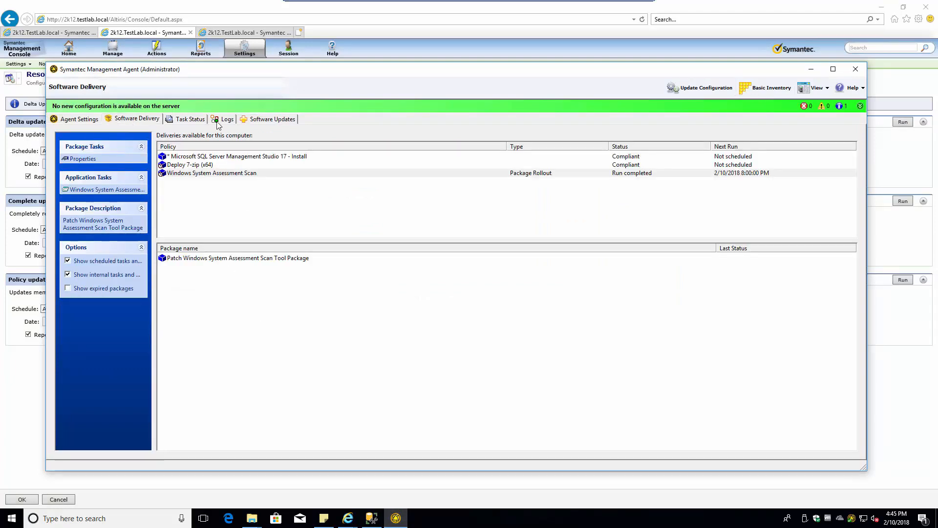
pyautogui.click(201, 120)
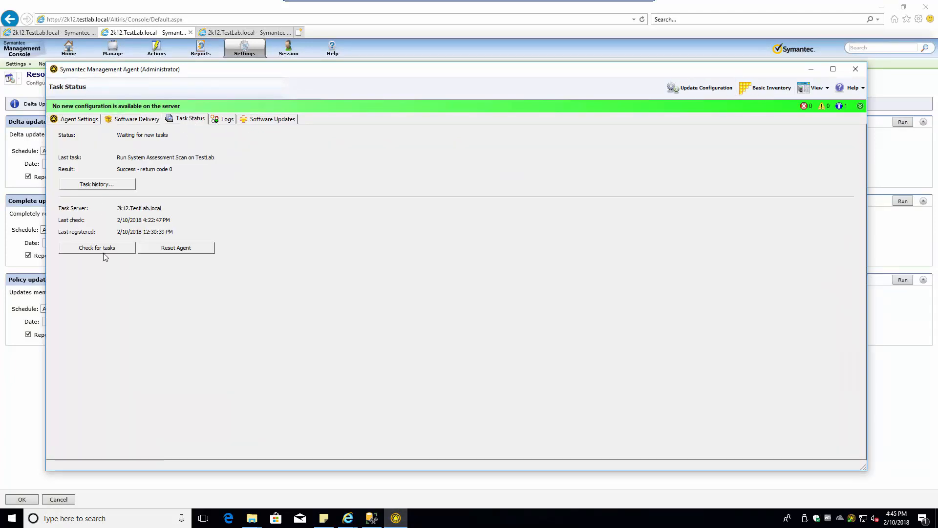
pyautogui.click(107, 250)
pyautogui.click(98, 184)
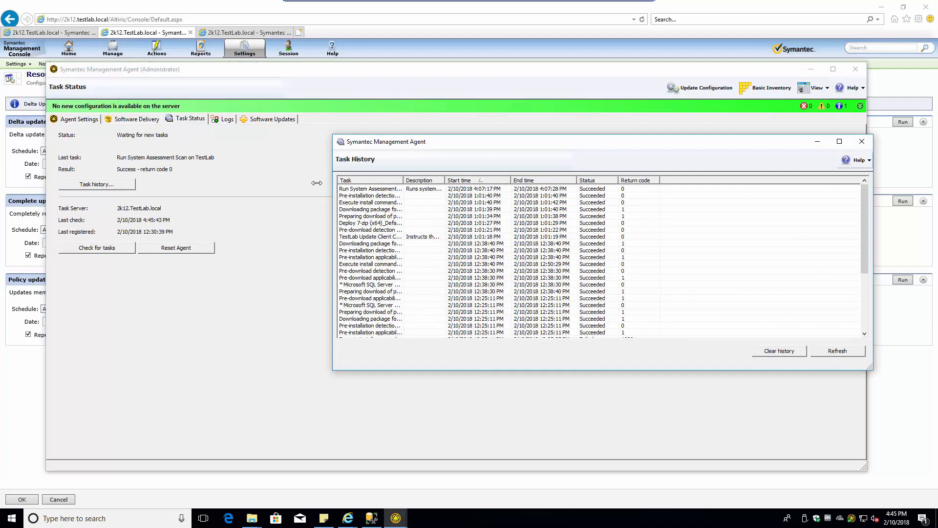
pyautogui.click(862, 141)
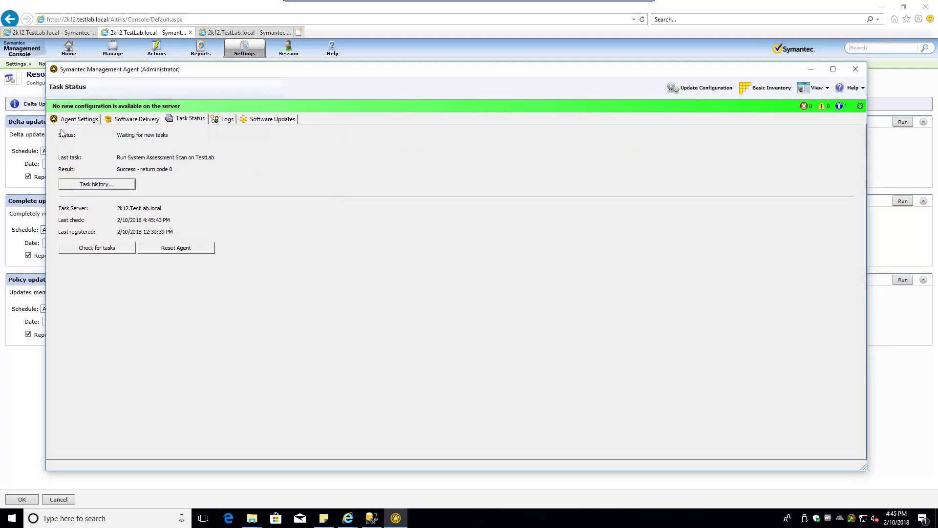
# Step: Look through the agent's logs, software updates, agent settings, software deliveries and task status
pyautogui.moveTo(172, 71); pyautogui.dragTo(150, 81)
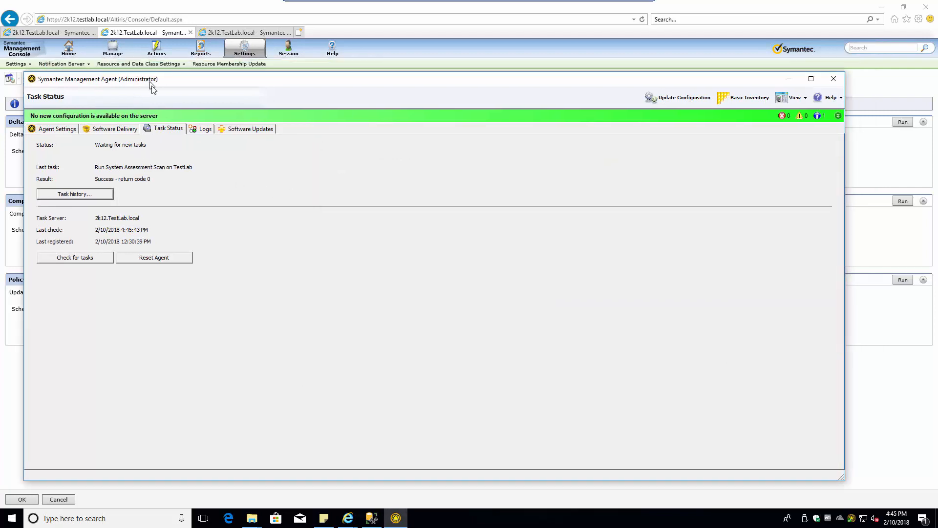
pyautogui.click(203, 130)
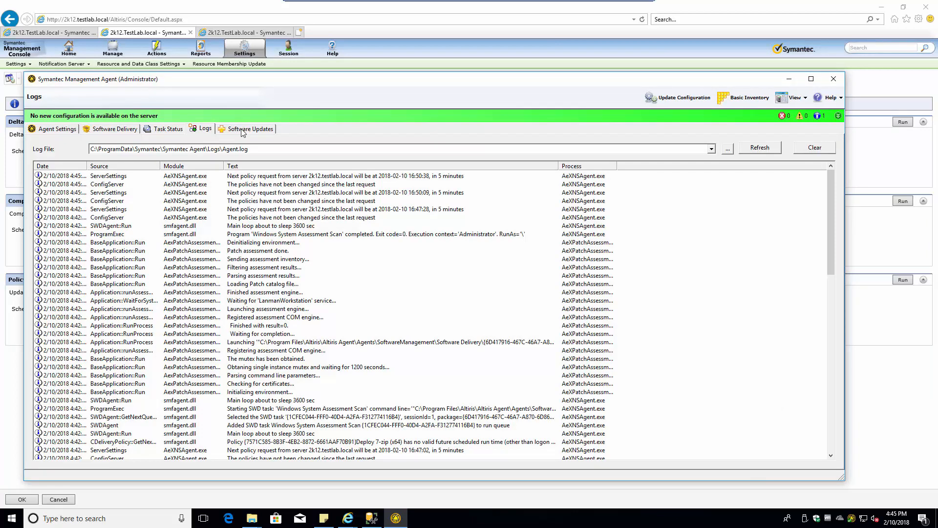
pyautogui.click(243, 131)
pyautogui.click(57, 129)
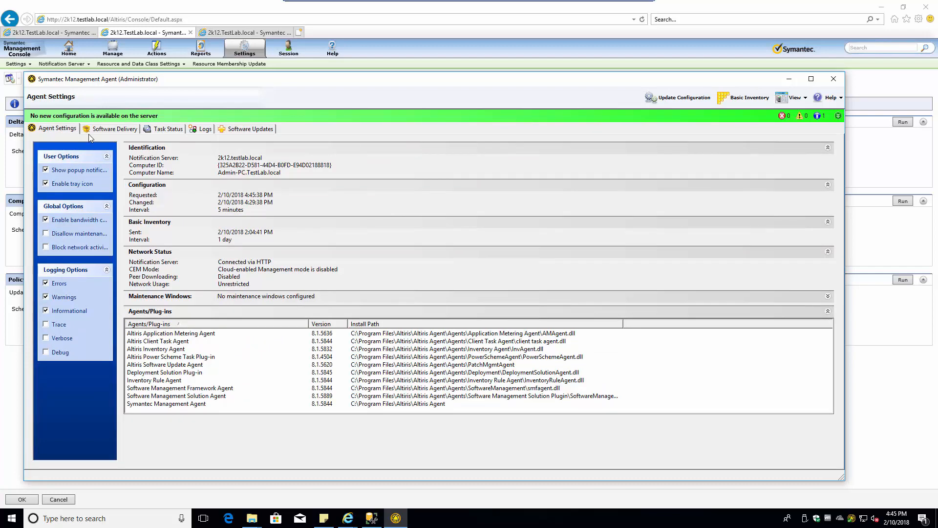
pyautogui.click(104, 130)
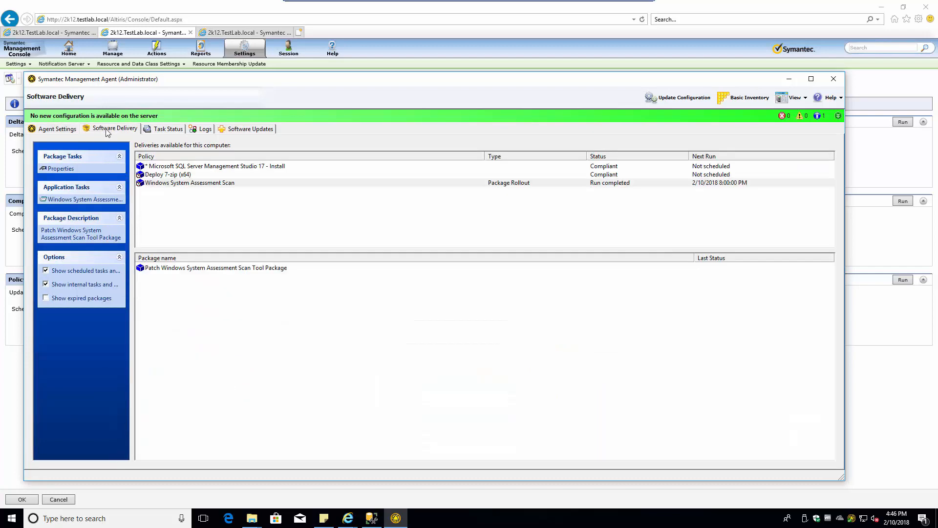
pyautogui.click(163, 131)
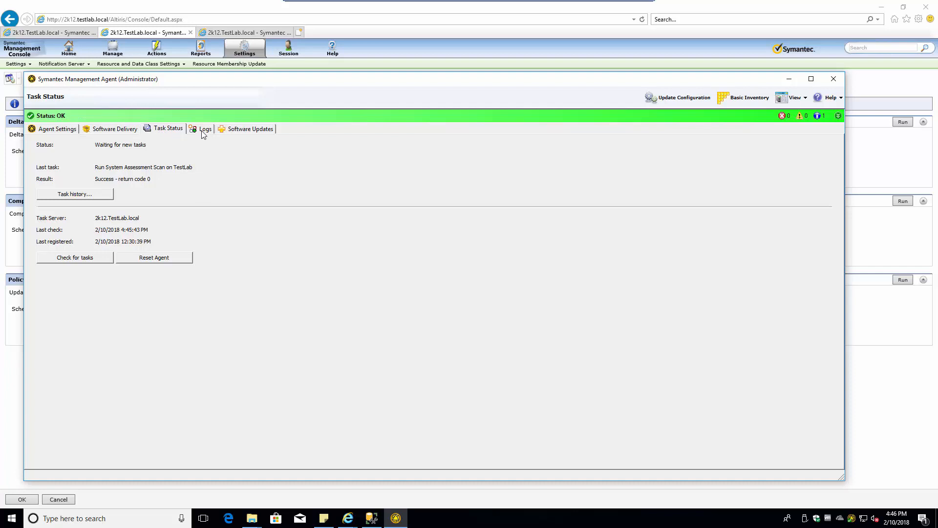
# Step: Update the agent's configuration from the server again and check its software deliveries and software updates
pyautogui.click(680, 97)
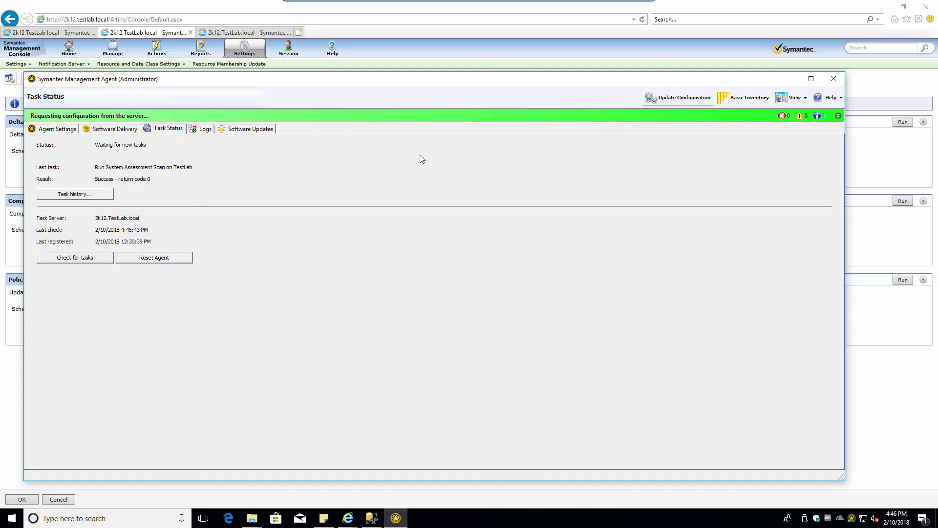
pyautogui.click(114, 129)
pyautogui.click(250, 128)
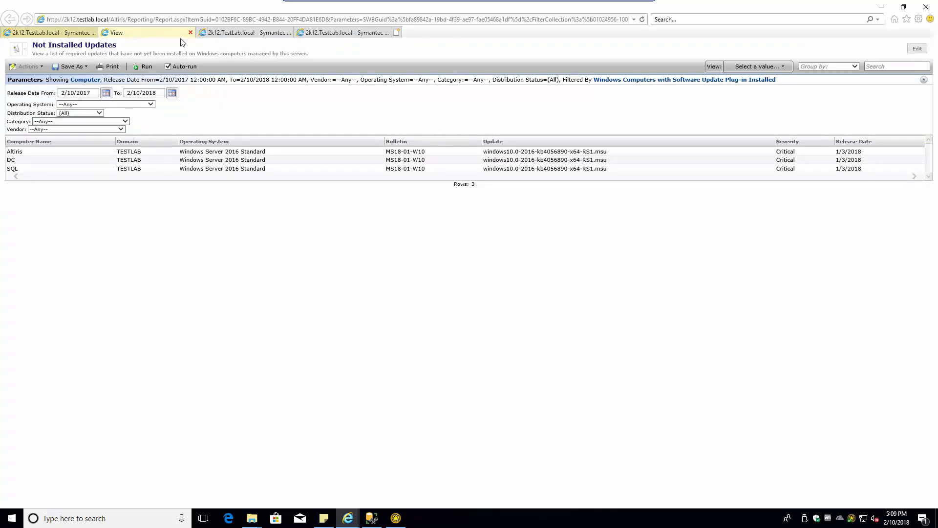
# Step: Close the Not Installed Updates report and return to the Symantec Management Agent's software updates
pyautogui.hotkey('ctrl', 'w')
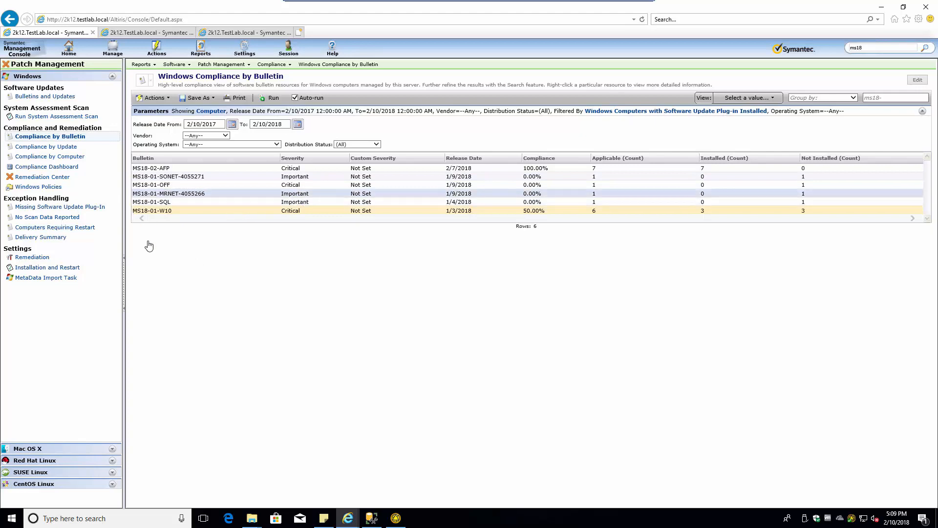
pyautogui.click(396, 518)
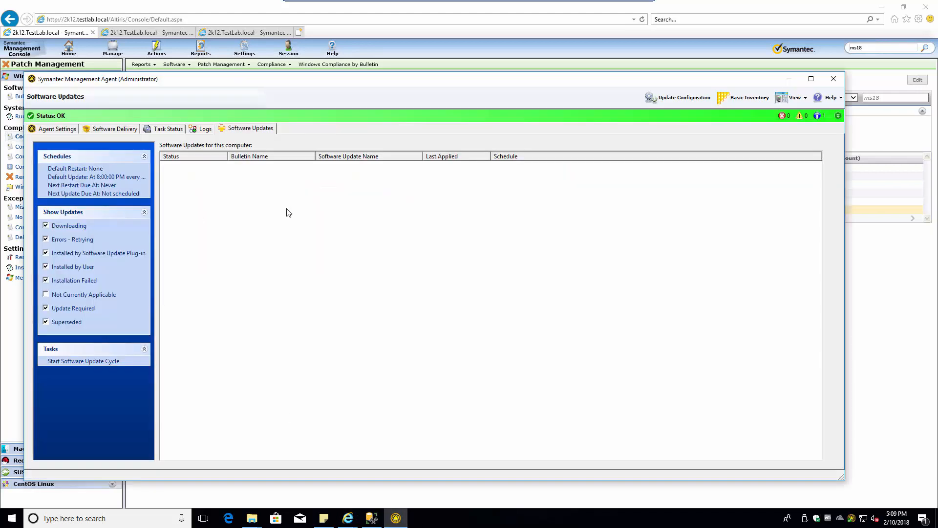
# Step: Open the PatchMgmtAgent folder under C:\Program Files\Altiris\Altiris Agent\Agents
pyautogui.press('super+r')
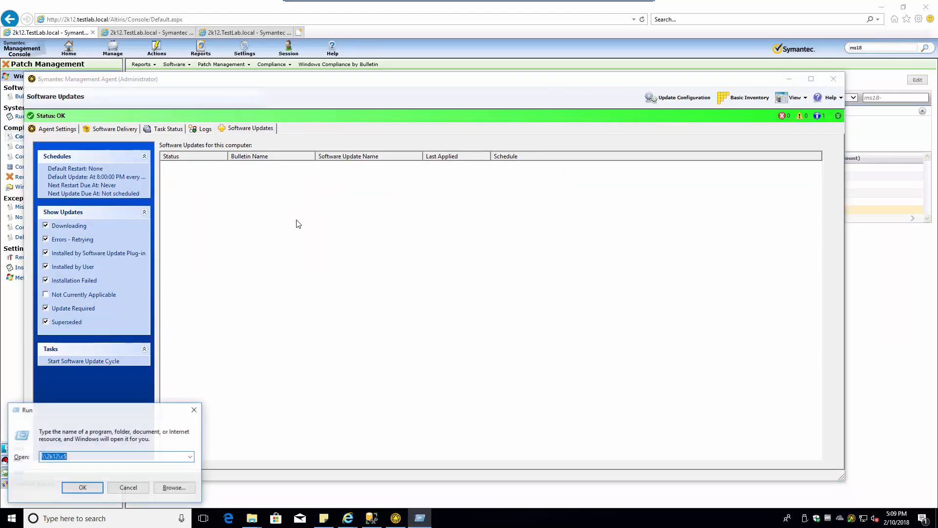
pyautogui.write('c:\\prog')
pyautogui.press('Down')
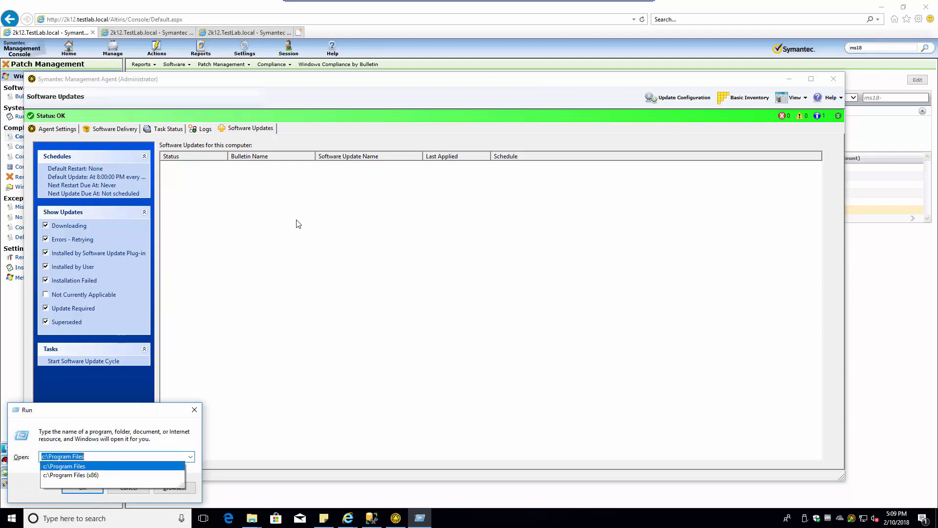
pyautogui.press('Return')
pyautogui.press('Return')
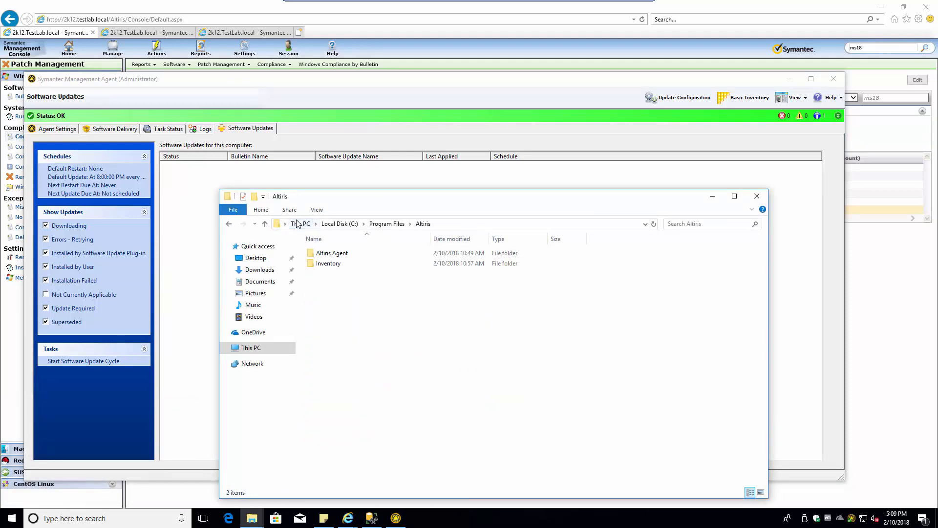
pyautogui.press('Down')
pyautogui.press('Return')
pyautogui.press('Down')
pyautogui.press('Return')
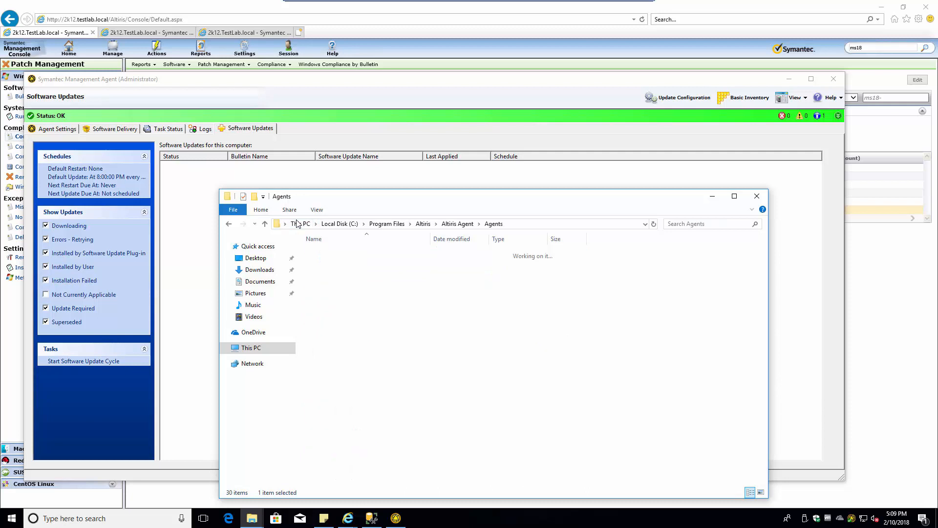
pyautogui.press('Down')
pyautogui.press('Down')
pyautogui.press('Down')
pyautogui.press('Down')
pyautogui.press('Down')
pyautogui.press('Down')
pyautogui.press('Down')
pyautogui.press('Down')
pyautogui.press('Up')
pyautogui.press('Return')
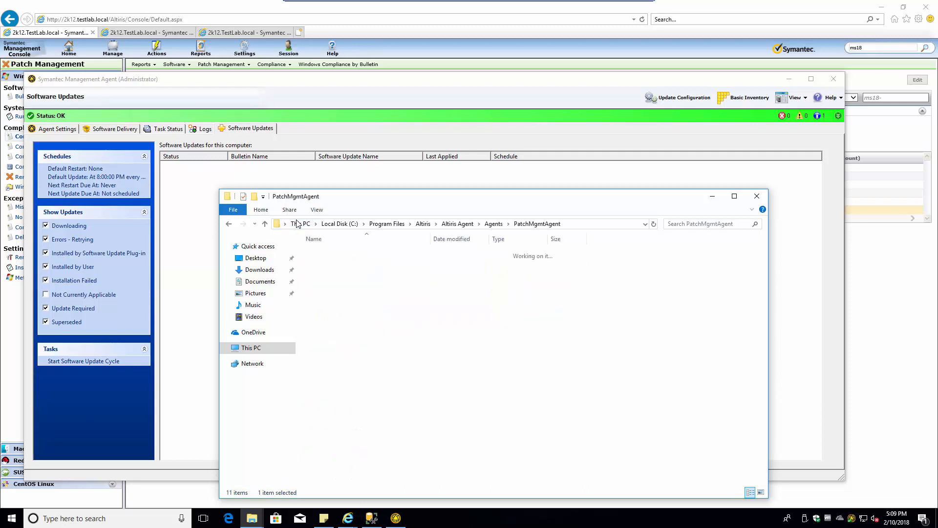
# Step: Look through the files in the PatchMgmtAgent folder, including AeXPatchUtil and PatchMgmtAgents.dll
pyautogui.press('Down')
pyautogui.press('Down')
pyautogui.press('Down')
pyautogui.press('Down')
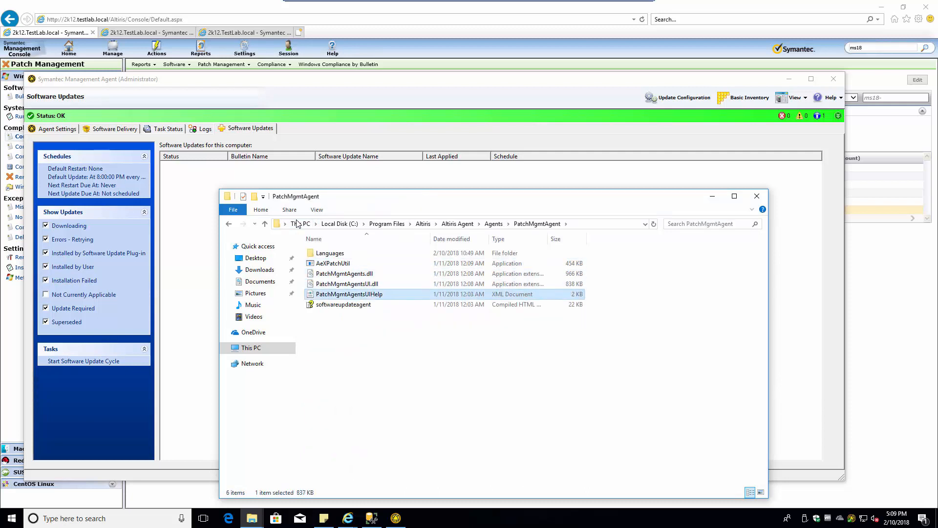
pyautogui.press('Up')
pyautogui.press('Up')
pyautogui.press('Up')
pyautogui.press('Down')
pyautogui.press('Down')
pyautogui.press('Down')
pyautogui.press('Up')
pyautogui.press('Up')
pyautogui.press('Down')
pyautogui.press('Up')
pyautogui.press('Up')
pyautogui.press('Down')
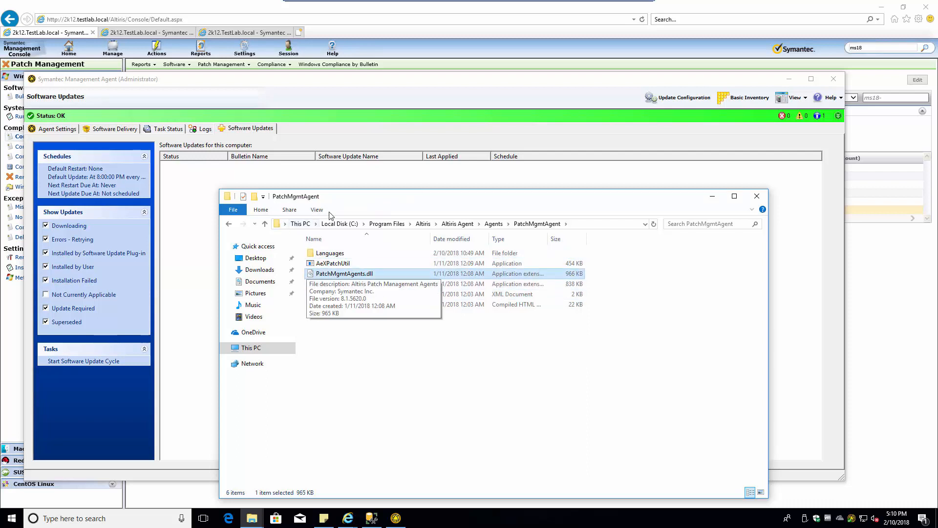
# Step: Review the installed update history of Windows Update in Windows Settings, and close Settings
pyautogui.click(14, 519)
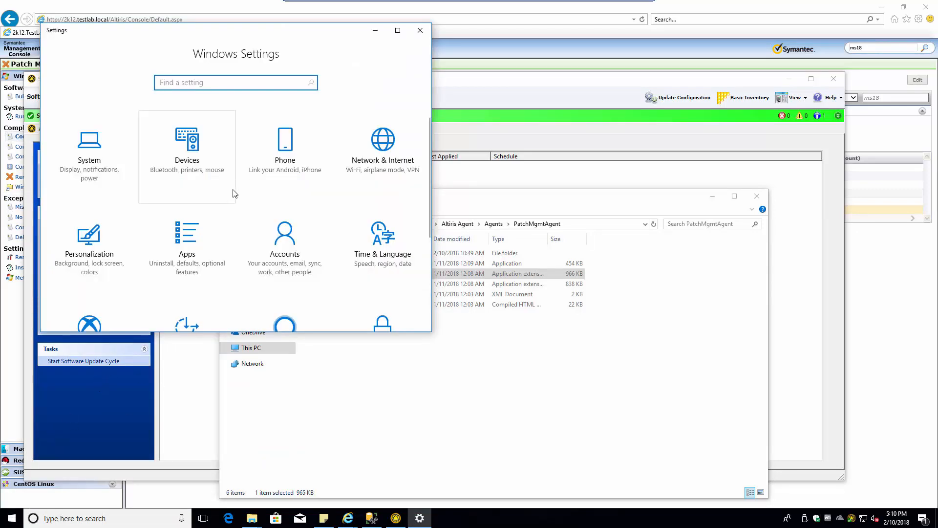
pyautogui.scroll(-3, 232, 192)
pyautogui.click(91, 277)
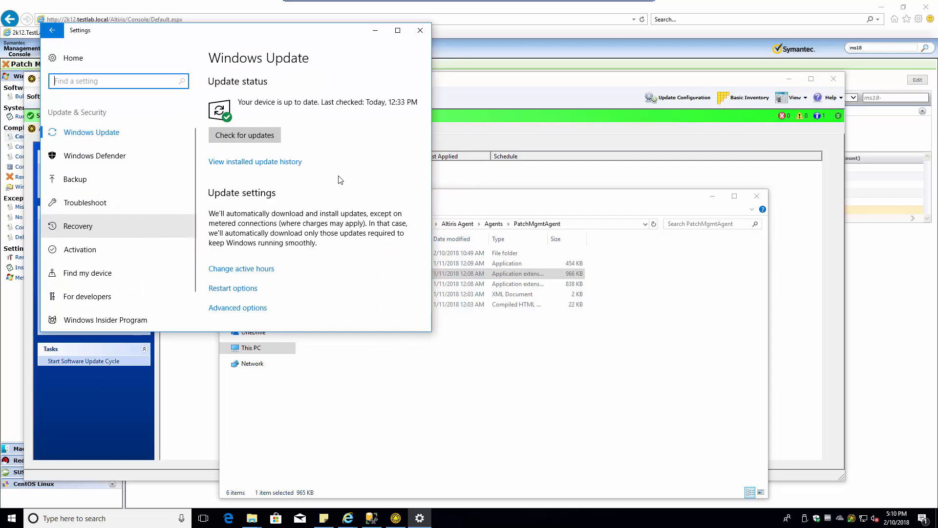
pyautogui.click(250, 162)
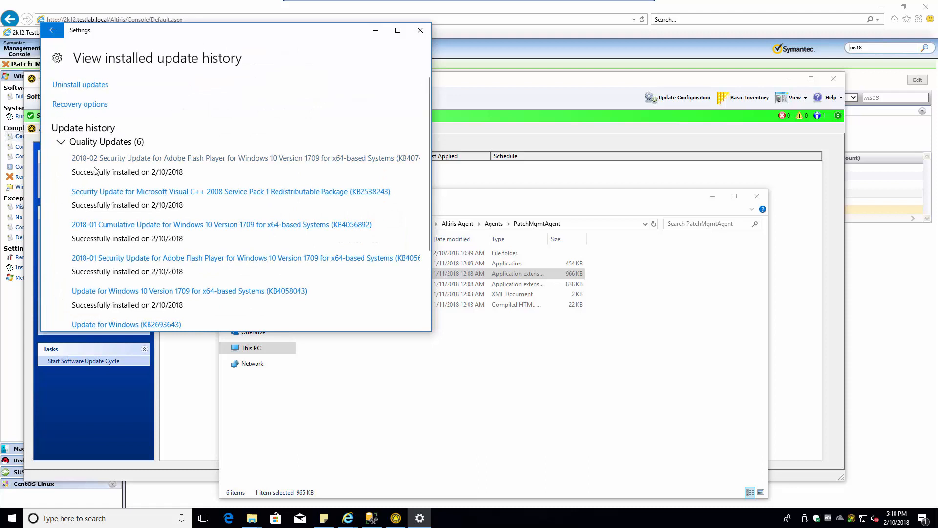
pyautogui.scroll(-3, 168, 153)
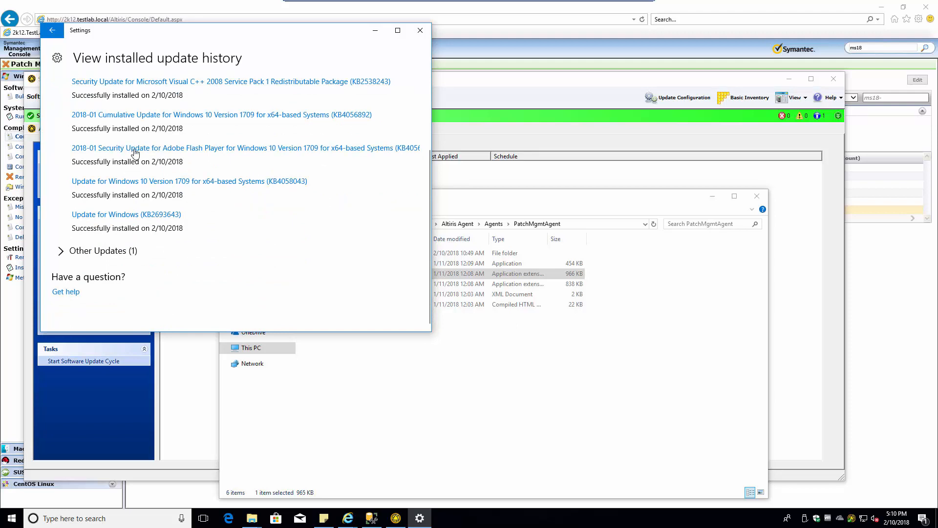
pyautogui.scroll(3, 264, 157)
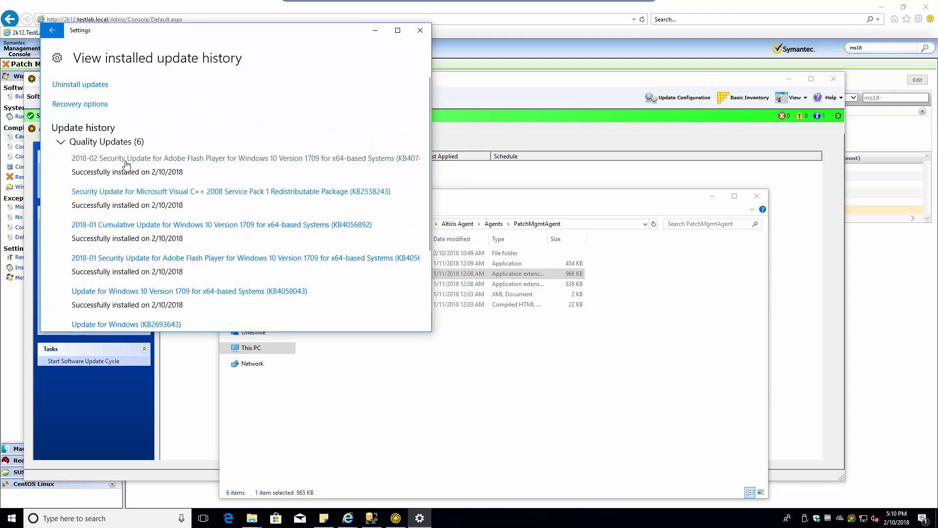
pyautogui.scroll(-1, 203, 211)
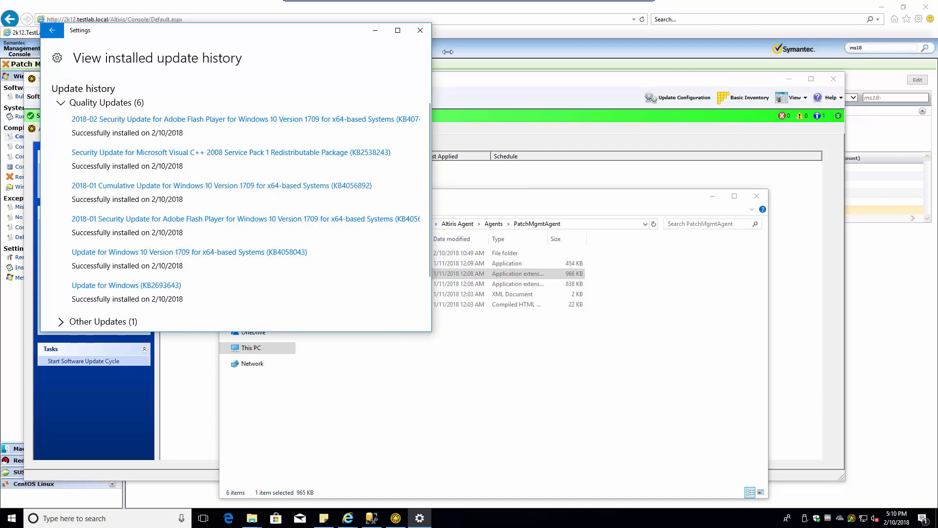
pyautogui.click(421, 32)
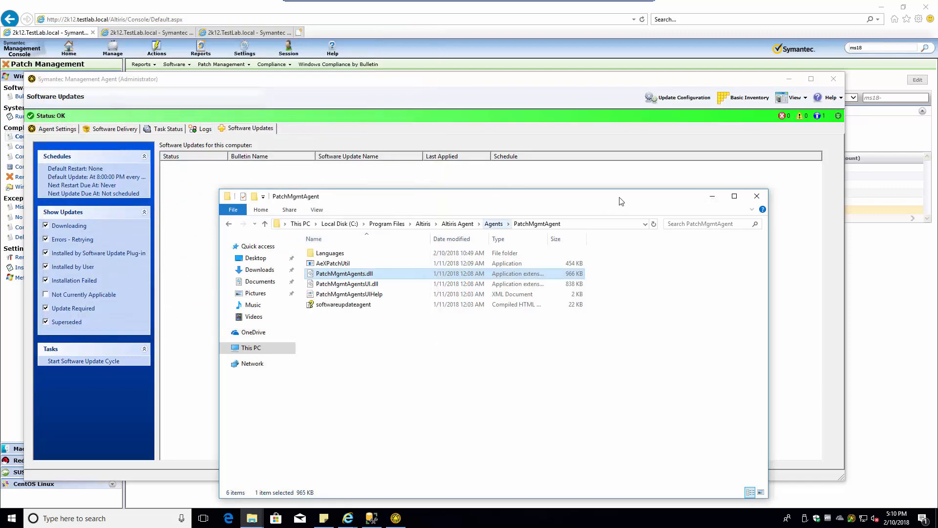
# Step: Close the PatchMgmtAgent folder and view the computers where bulletin MS18-01-W10 is not installed
pyautogui.click(756, 196)
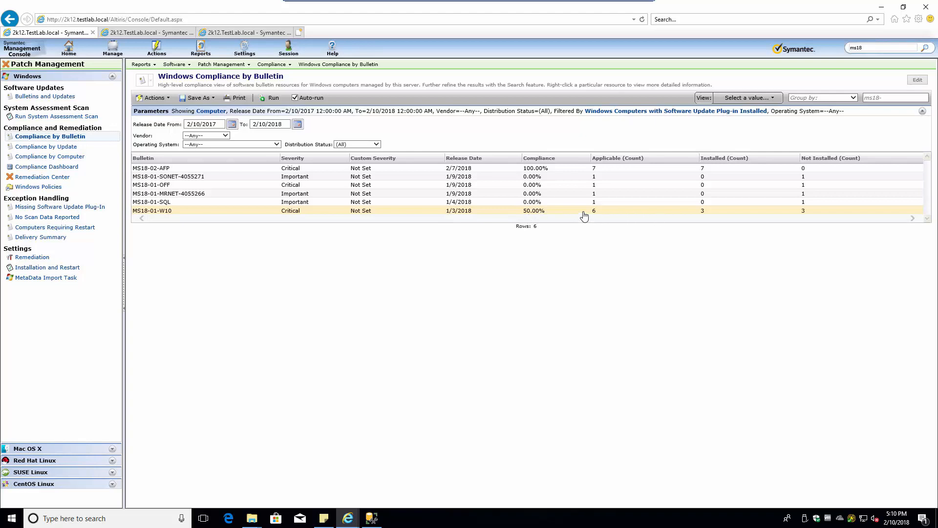
pyautogui.rightClick(804, 213)
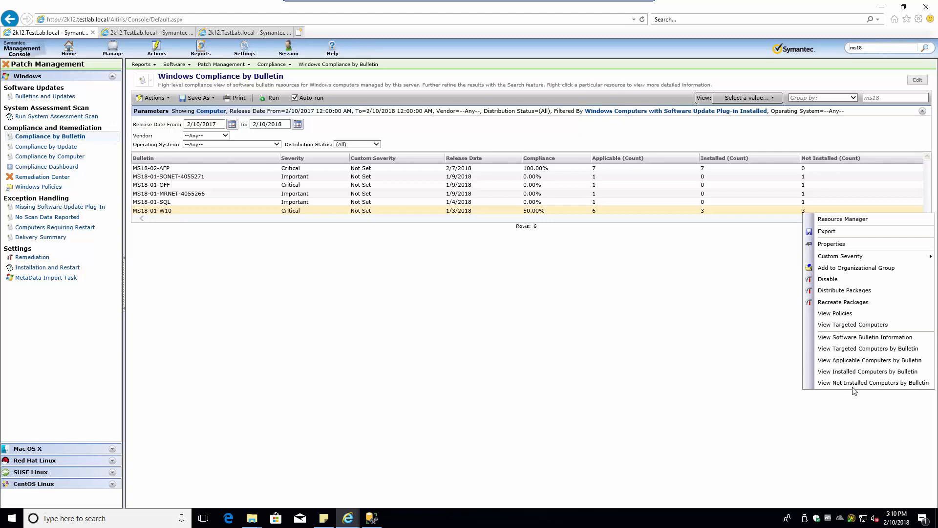
pyautogui.click(833, 385)
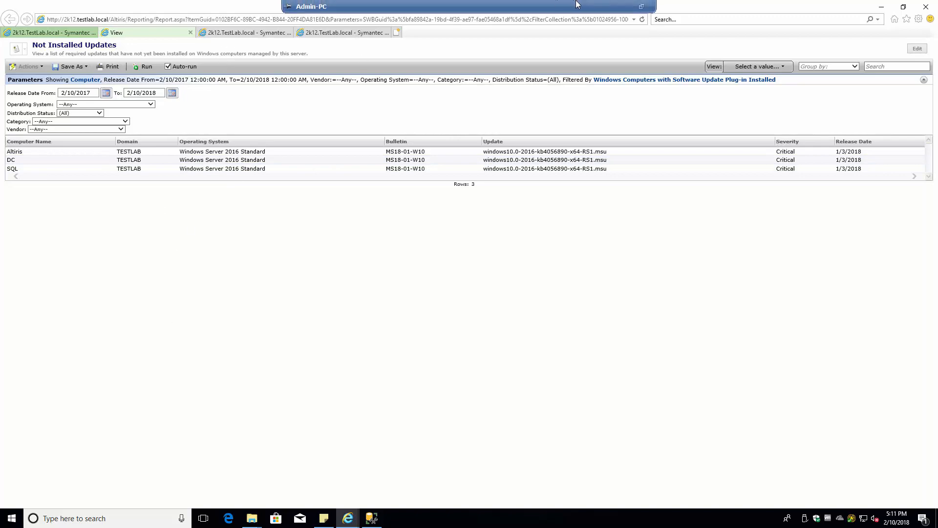
# Step: Switch to vSphere Client and open the console of the SQL virtual machine
pyautogui.click(643, 9)
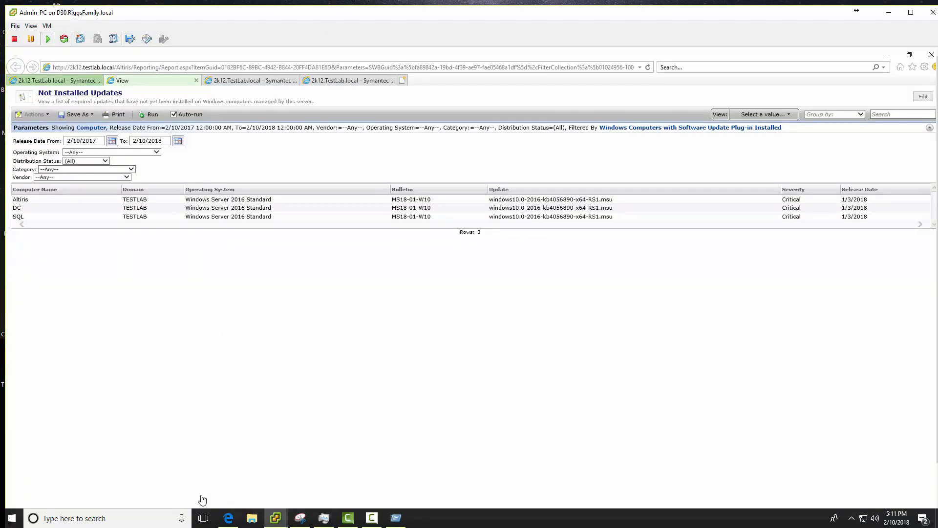
pyautogui.click(277, 520)
pyautogui.click(249, 490)
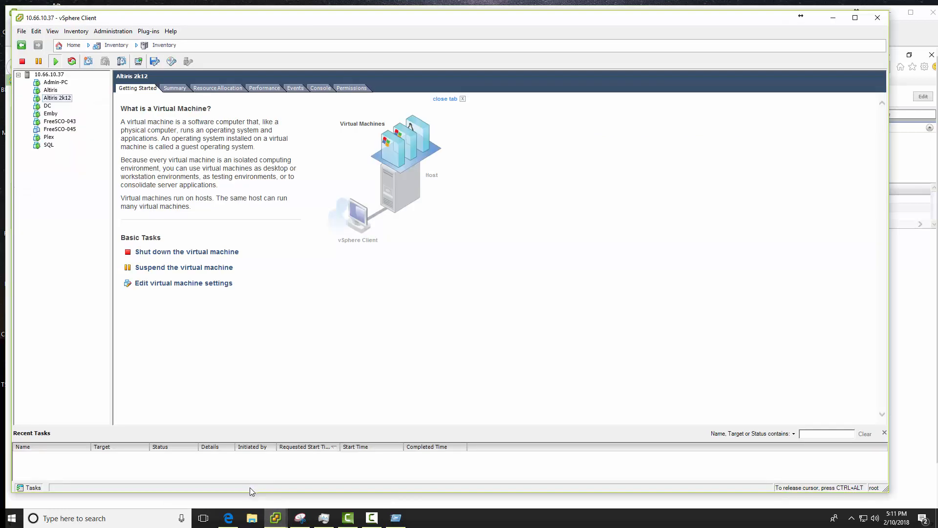
pyautogui.click(47, 106)
pyautogui.click(48, 145)
pyautogui.click(139, 61)
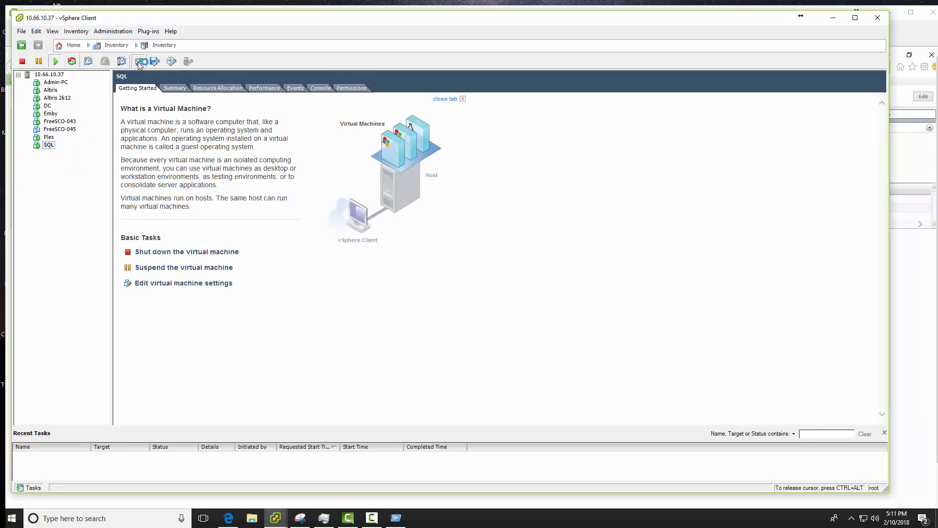
# Step: Recheck the computer names in the Not Installed Updates report and open the DC and Altiris virtual machine consoles from vSphere Client
pyautogui.hotkey('alt', 'Tab')
pyautogui.hotkey('alt', 'Tab')
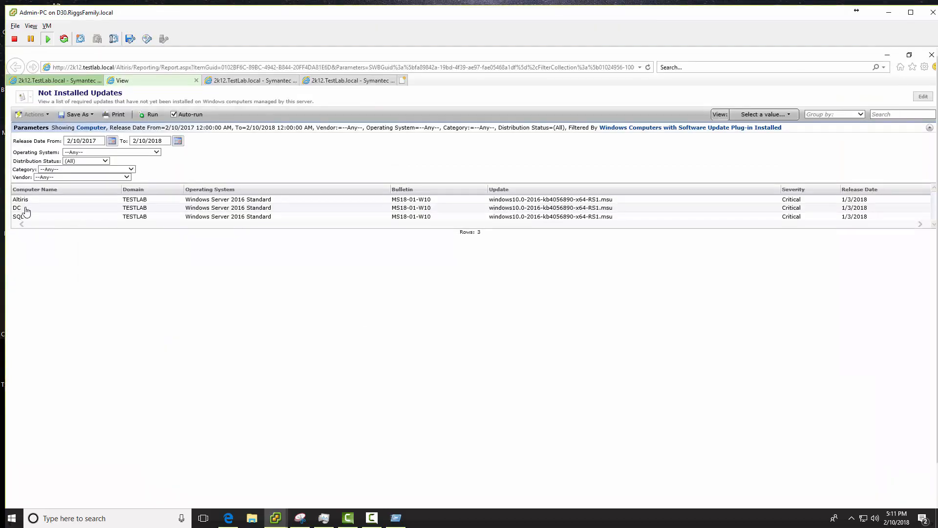
pyautogui.hotkey('alt', 'Tab')
pyautogui.hotkey('alt', 'Tab')
pyautogui.hotkey('alt', 'Tab')
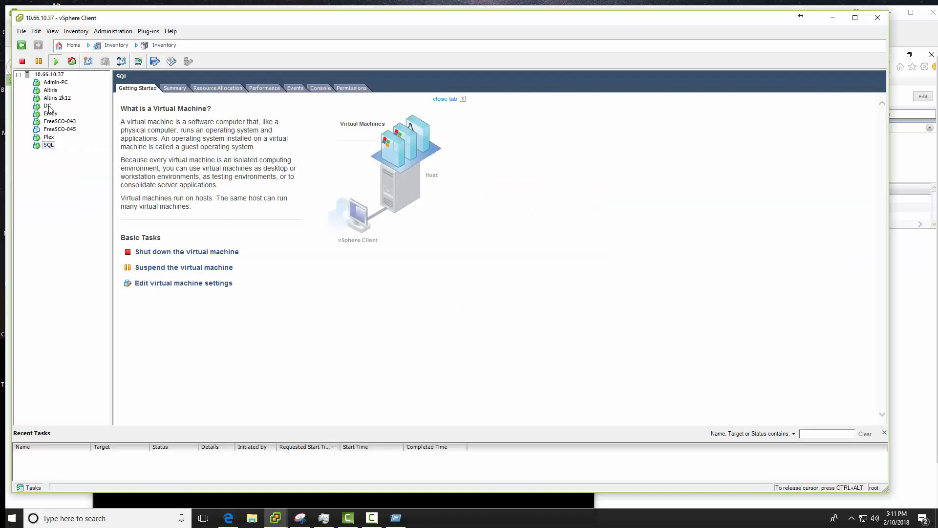
pyautogui.click(47, 106)
pyautogui.click(139, 61)
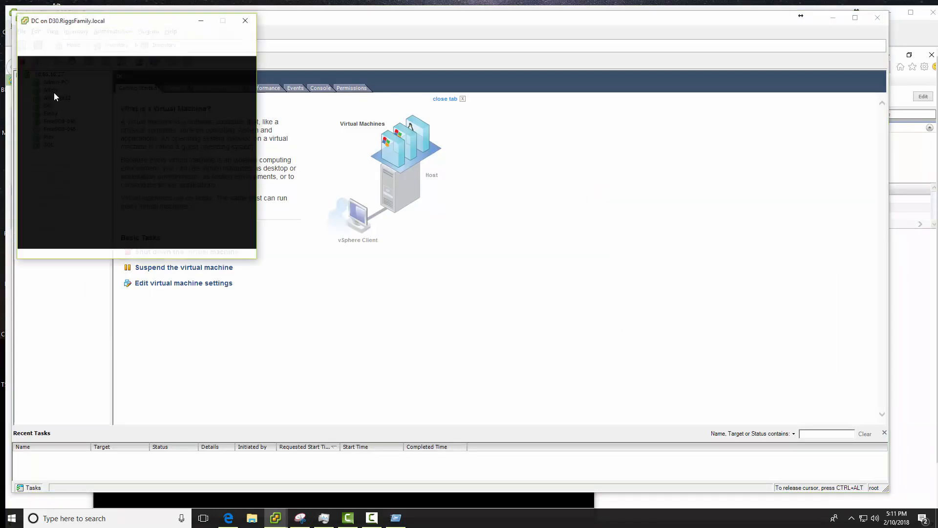
pyautogui.click(50, 90)
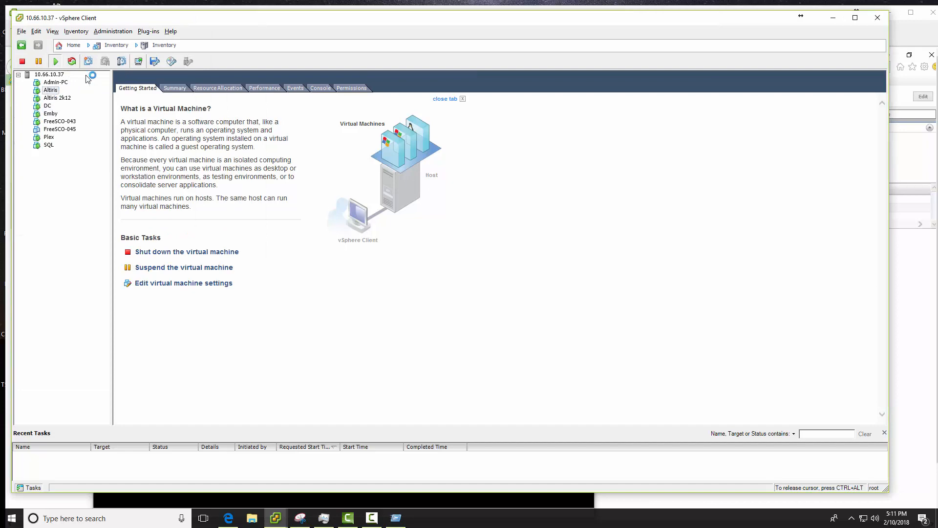
pyautogui.click(139, 62)
# Step: Sign in to the SQL virtual machine with the account password and move its console beside the DC console
pyautogui.hotkey('alt', 'Tab')
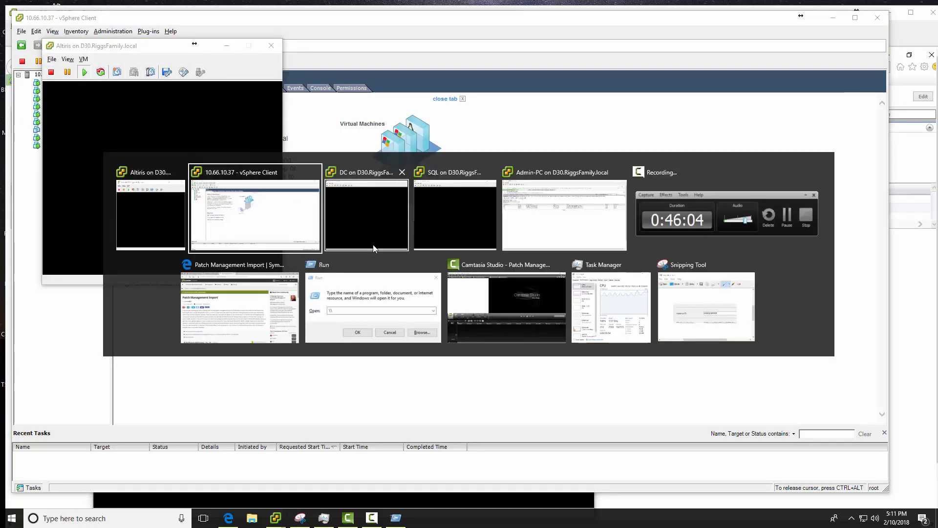
pyautogui.hotkey('alt', 'Tab')
pyautogui.hotkey('alt', 'Tab')
pyautogui.hotkey('alt', 'Tab')
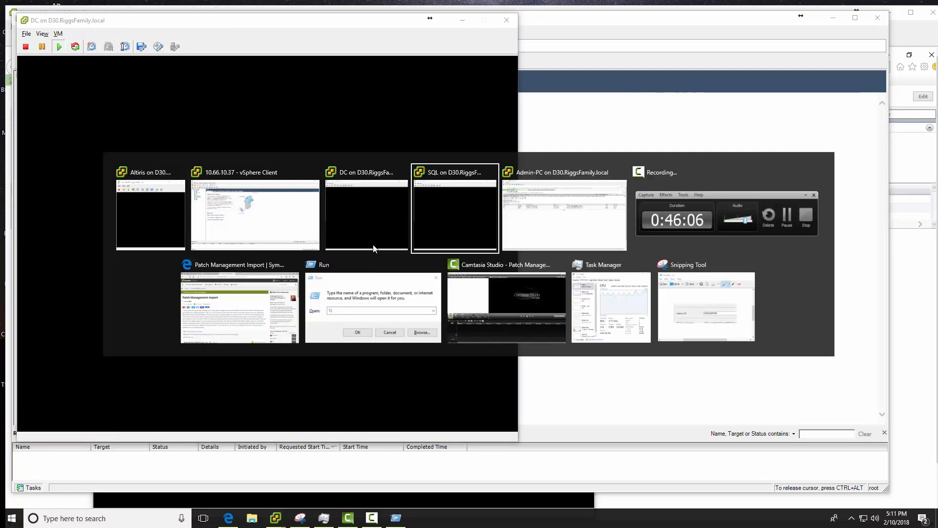
pyautogui.press('ctrl+alt+Insert')
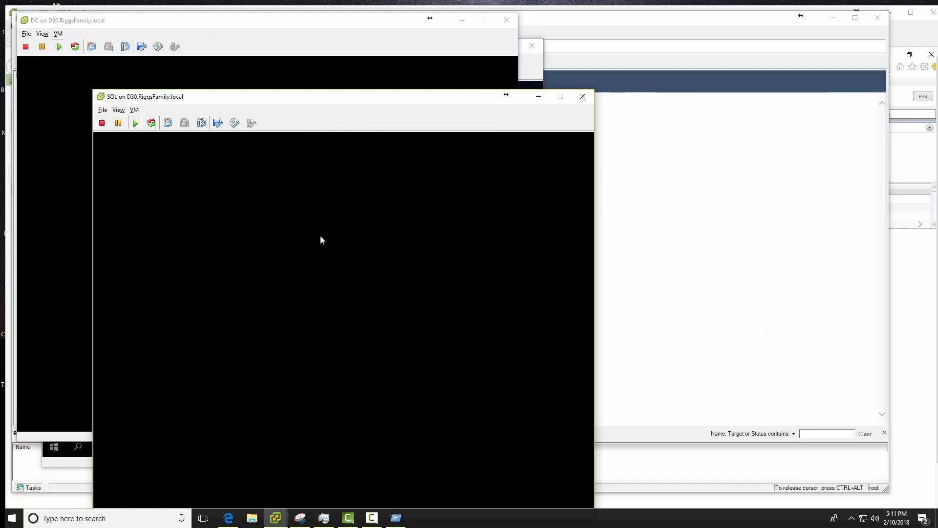
pyautogui.write('••••••')
pyautogui.press('Return')
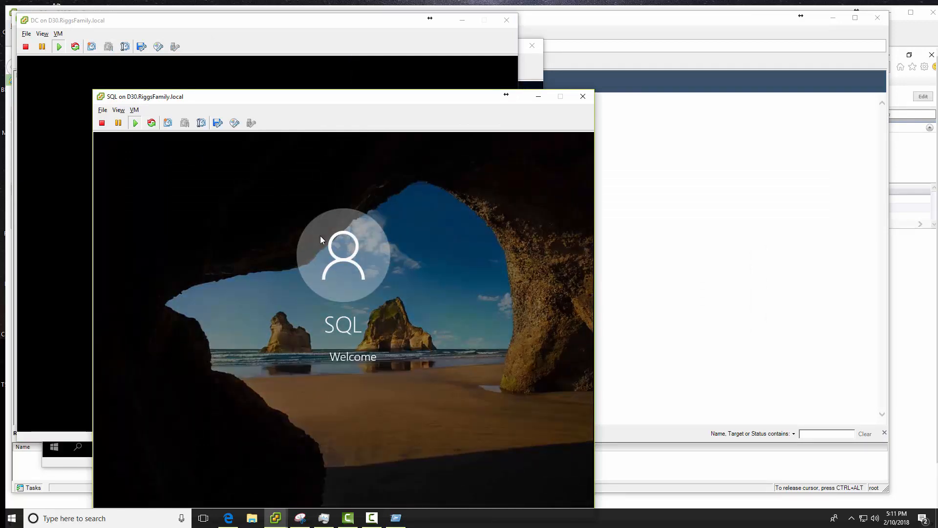
pyautogui.moveTo(296, 100); pyautogui.dragTo(598, 79)
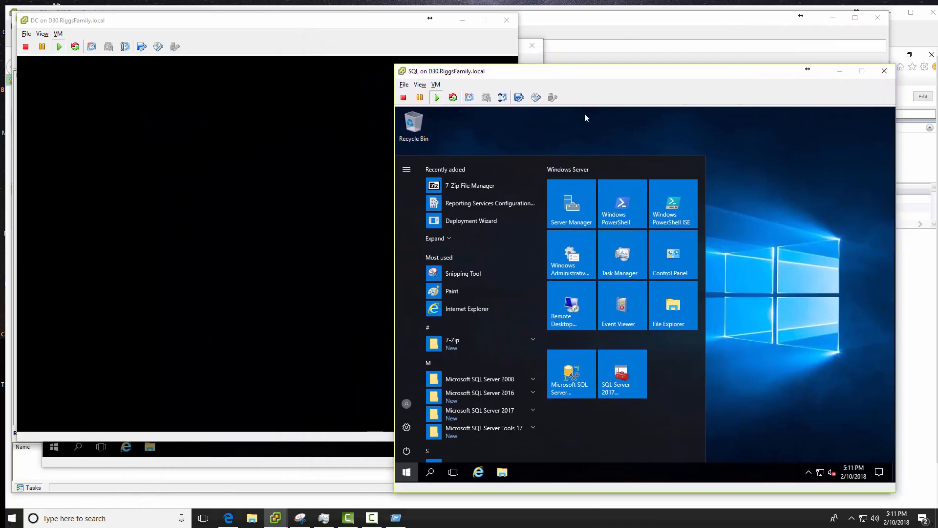
# Step: Open the Symantec Management Agent on the SQL machine, update its configuration, and show its software updates in a wider window
pyautogui.click(808, 472)
pyautogui.rightClick(798, 454)
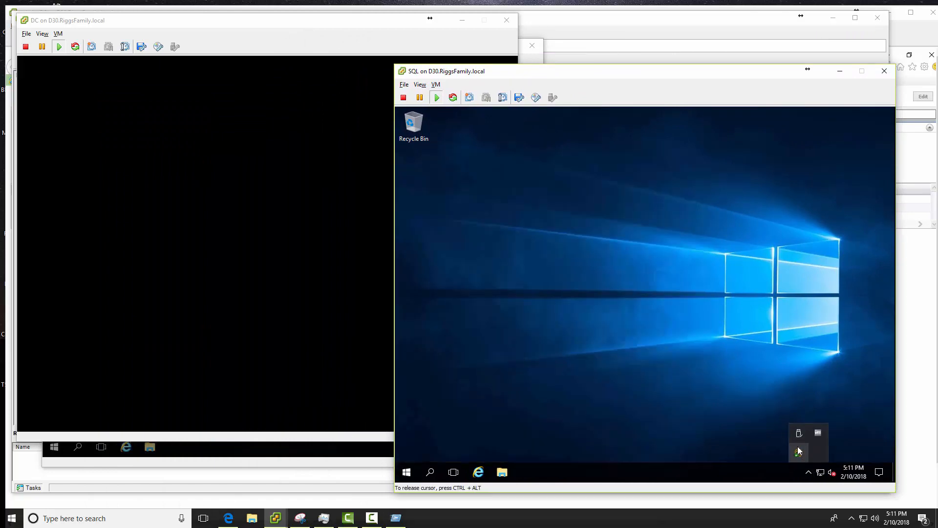
pyautogui.click(709, 442)
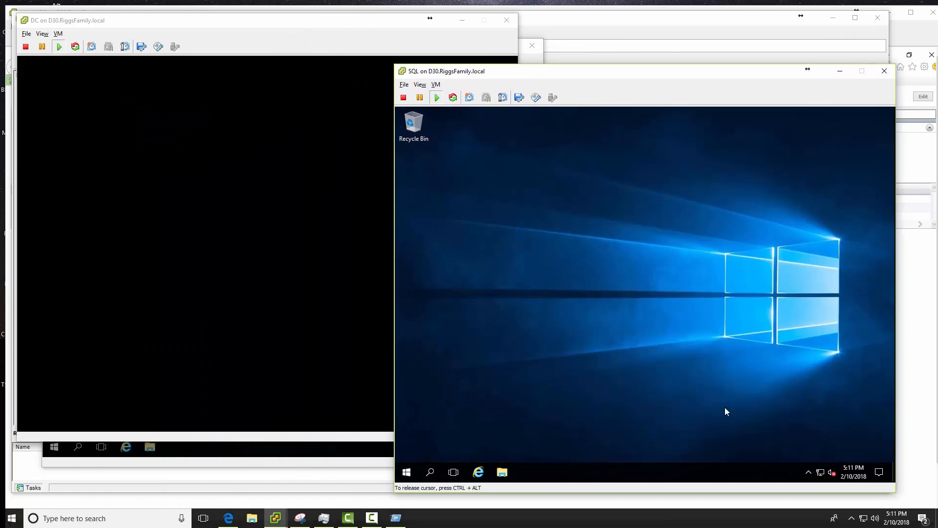
pyautogui.click(658, 192)
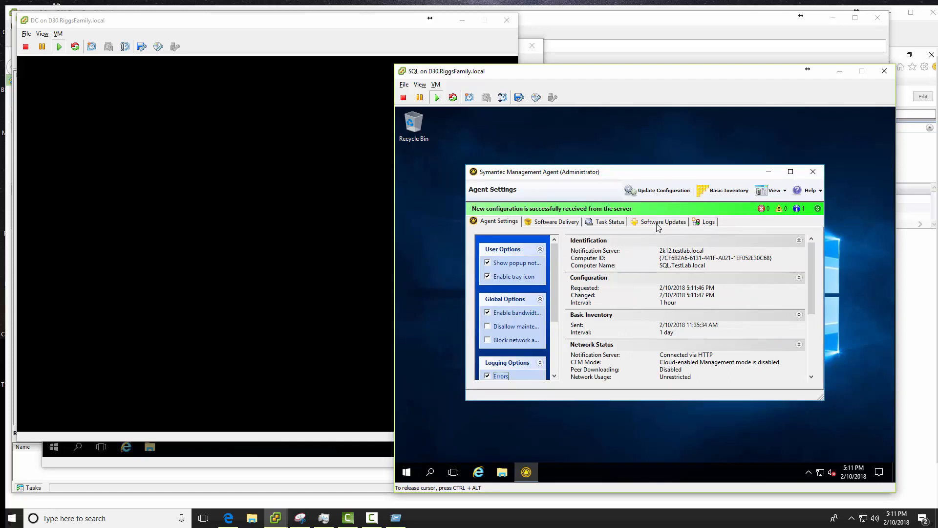
pyautogui.click(660, 223)
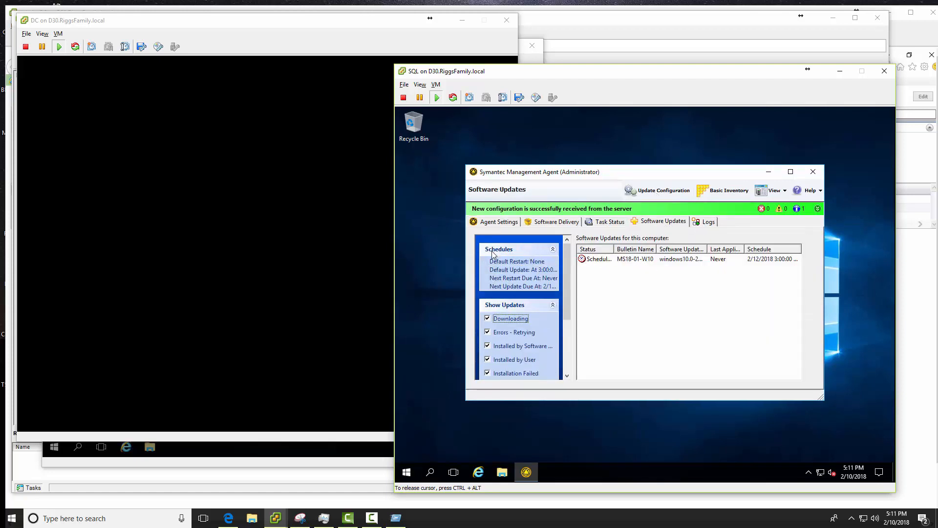
pyautogui.moveTo(465, 259); pyautogui.dragTo(408, 259)
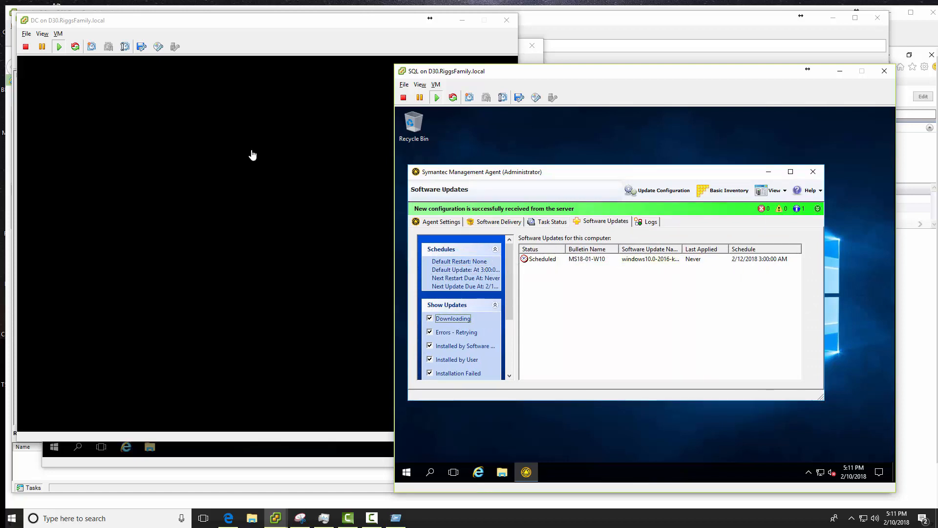
# Step: Sign in to the DC virtual machine with the administrator account password
pyautogui.click(274, 180)
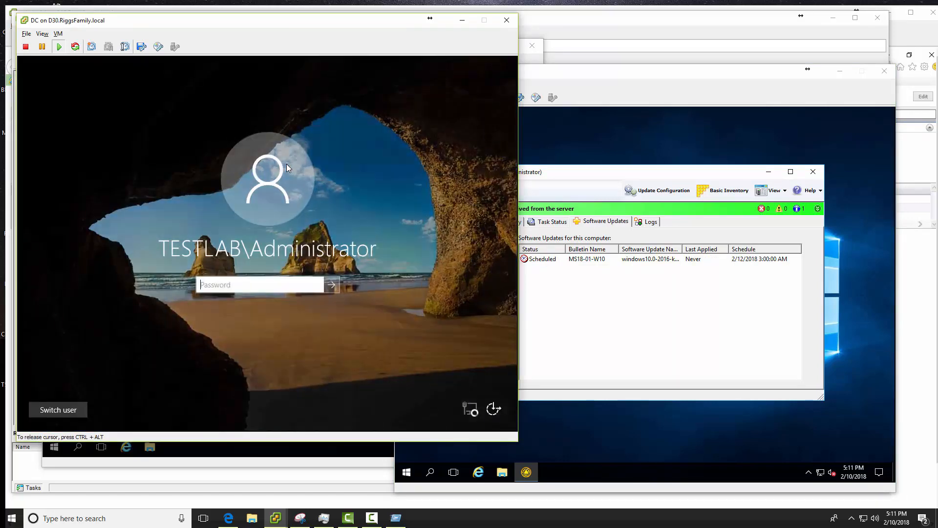
pyautogui.write('•••••••••')
pyautogui.press('Return')
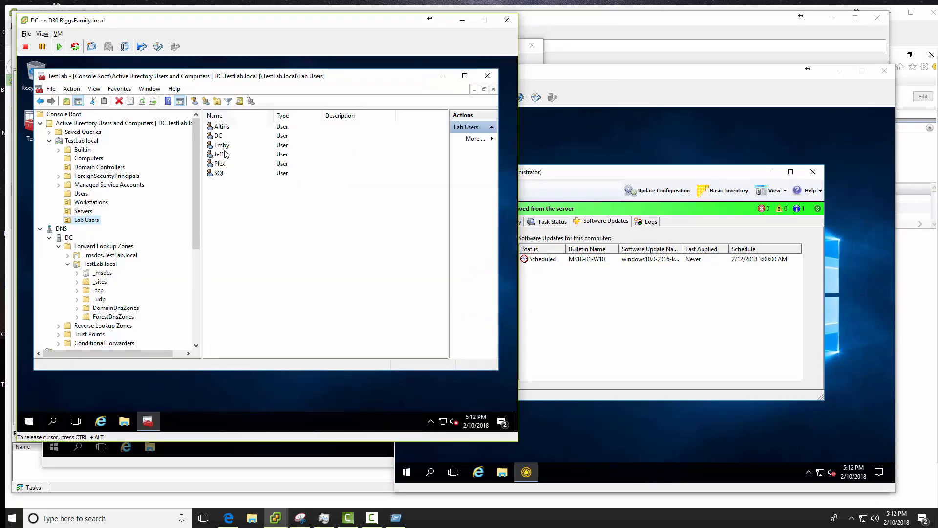
# Step: Open the Symantec Management Agent's software updates on the DC machine and start the software update cycle
pyautogui.click(431, 421)
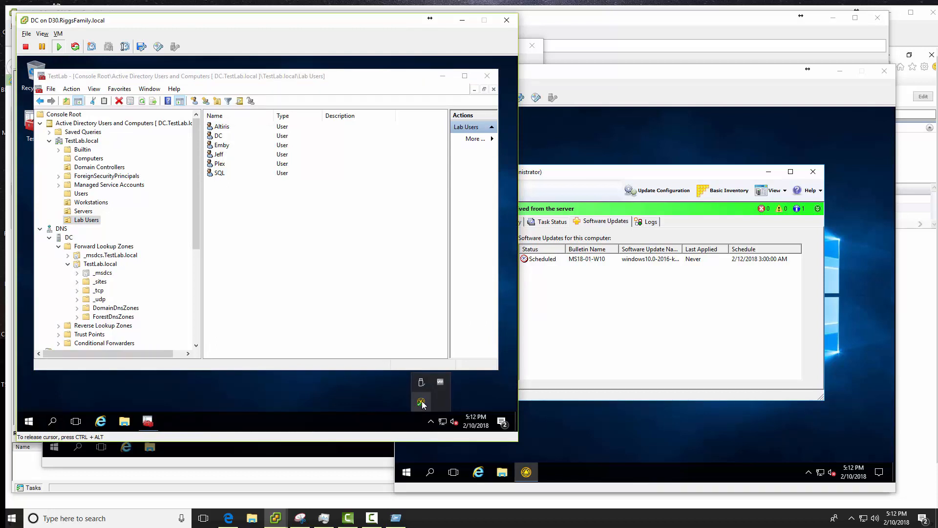
pyautogui.rightClick(420, 402)
pyautogui.click(408, 397)
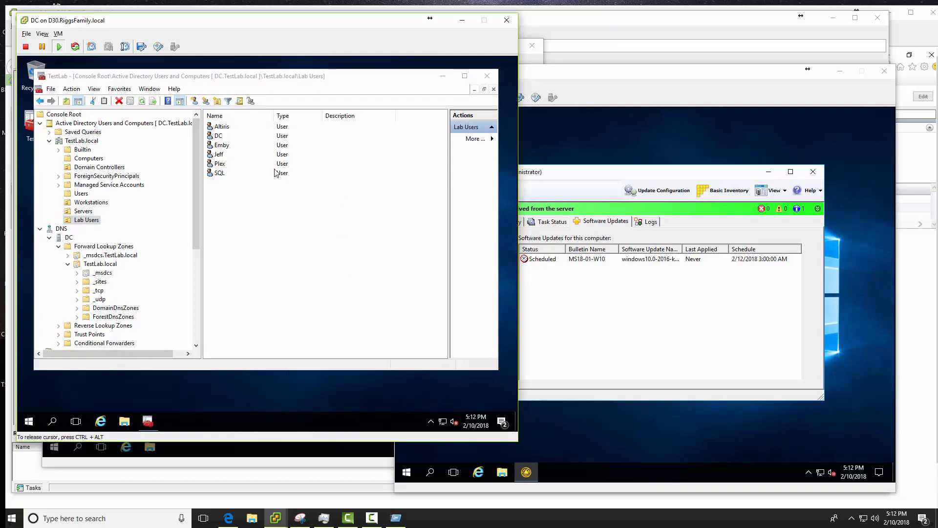
pyautogui.click(222, 121)
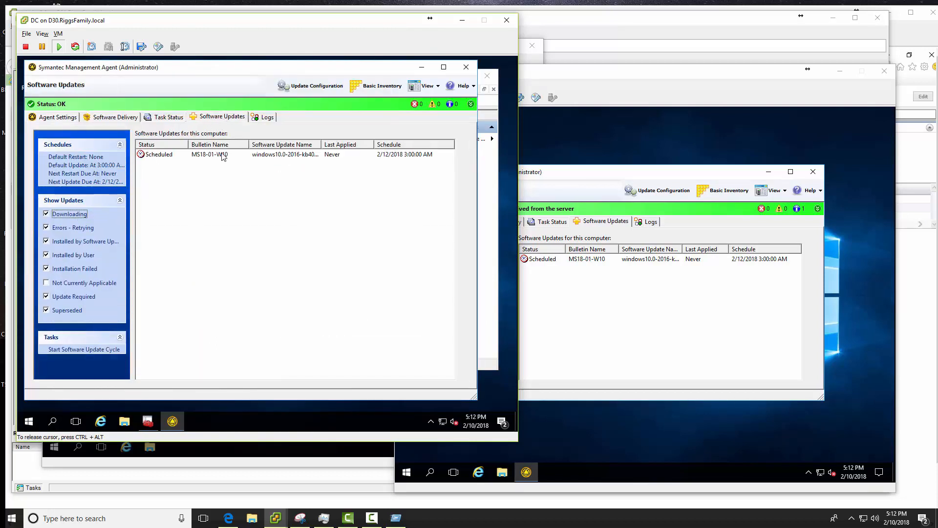
pyautogui.click(72, 351)
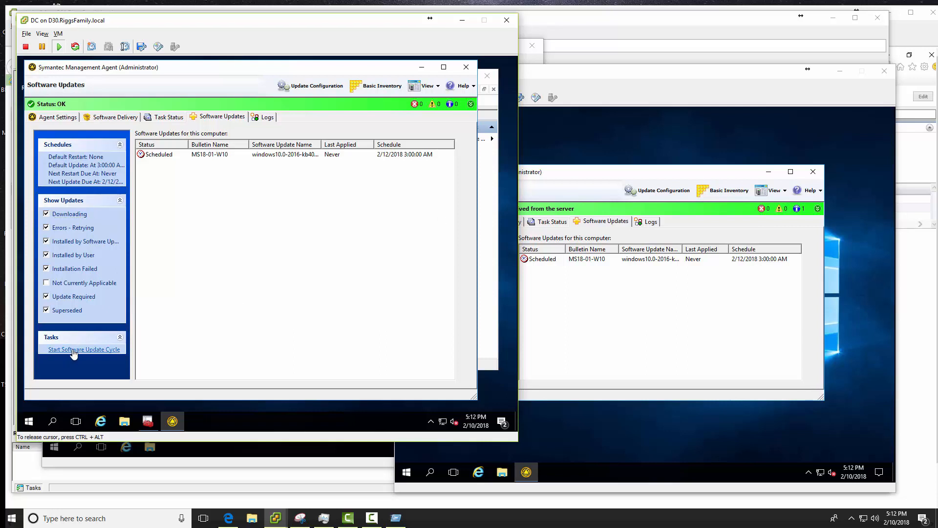
# Step: Start the software update cycle in the Symantec Management Agent on the SQL machine
pyautogui.click(642, 335)
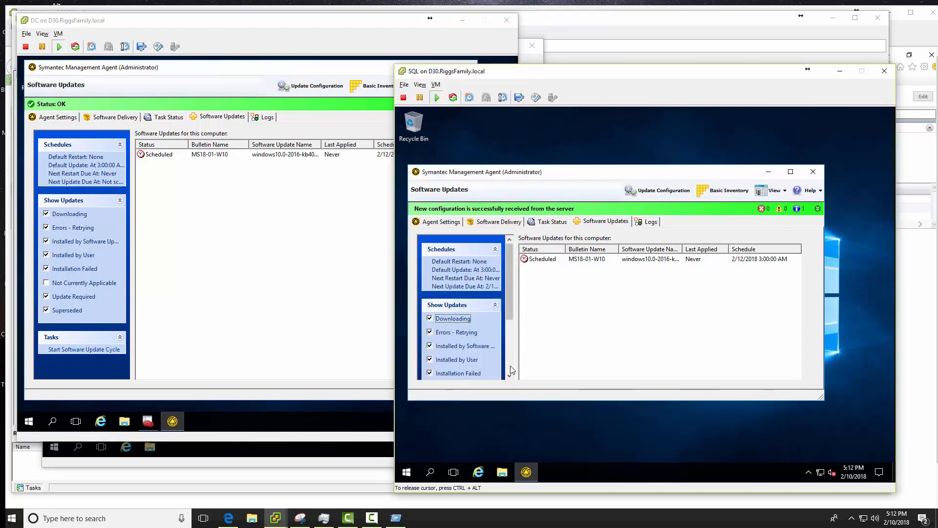
pyautogui.scroll(-3, 470, 371)
pyautogui.click(456, 369)
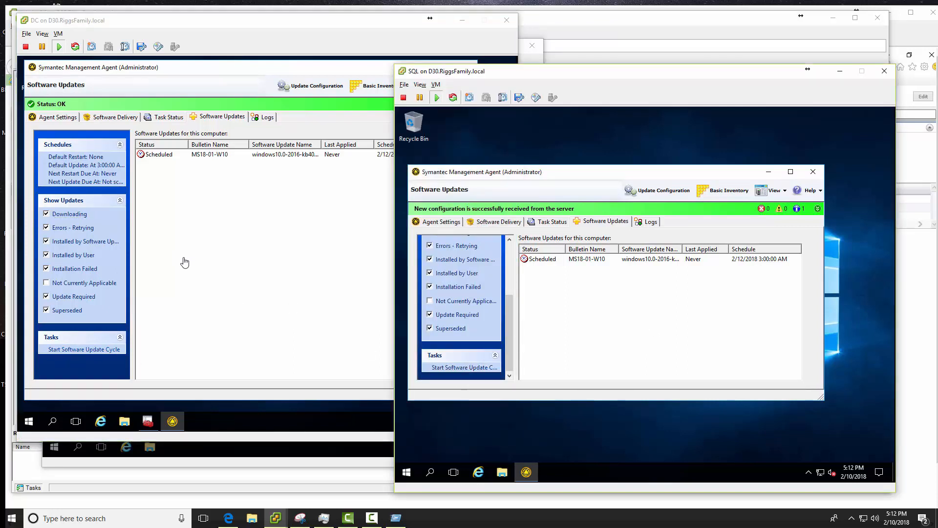
# Step: Open the available Windows updates on the Altiris virtual machine and start installing them
pyautogui.click(533, 62)
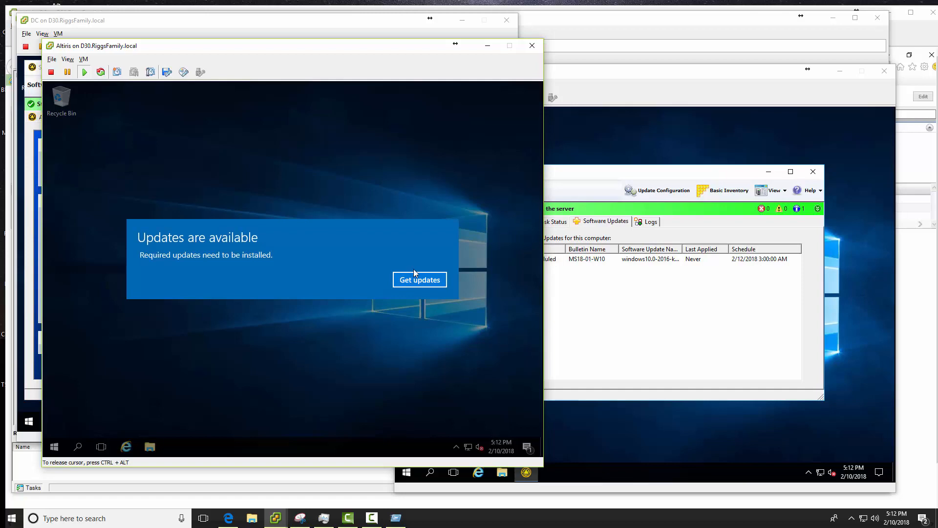
pyautogui.click(437, 283)
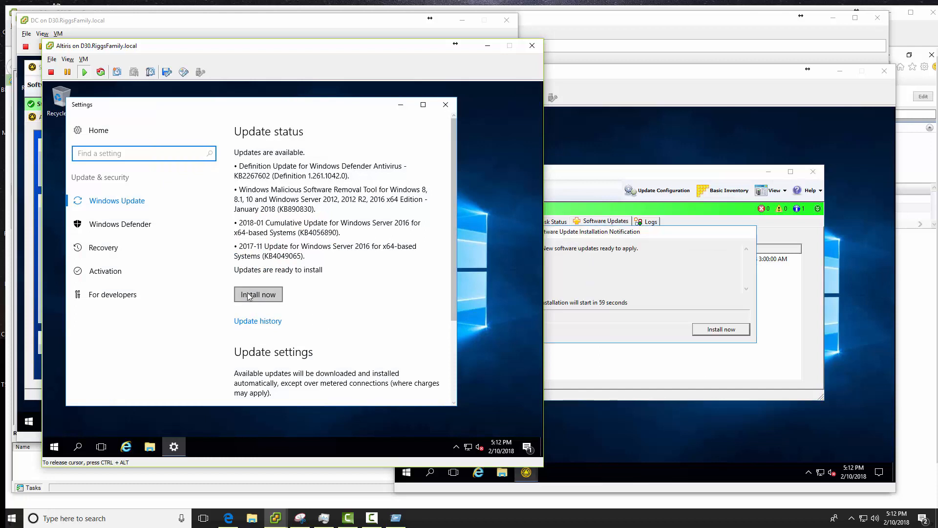
pyautogui.click(247, 295)
# Step: Open the Symantec Management Agent's software updates on the Altiris machine and start the software update cycle
pyautogui.click(456, 446)
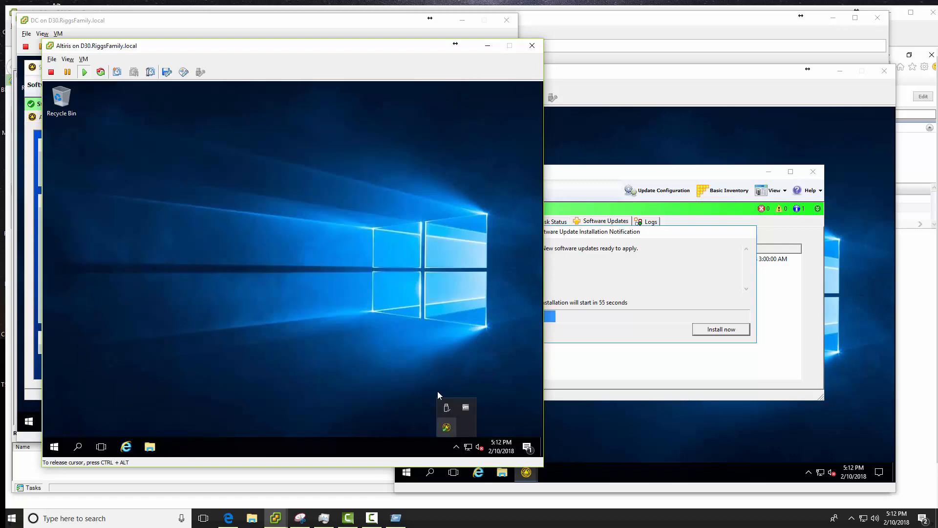
pyautogui.doubleClick(446, 428)
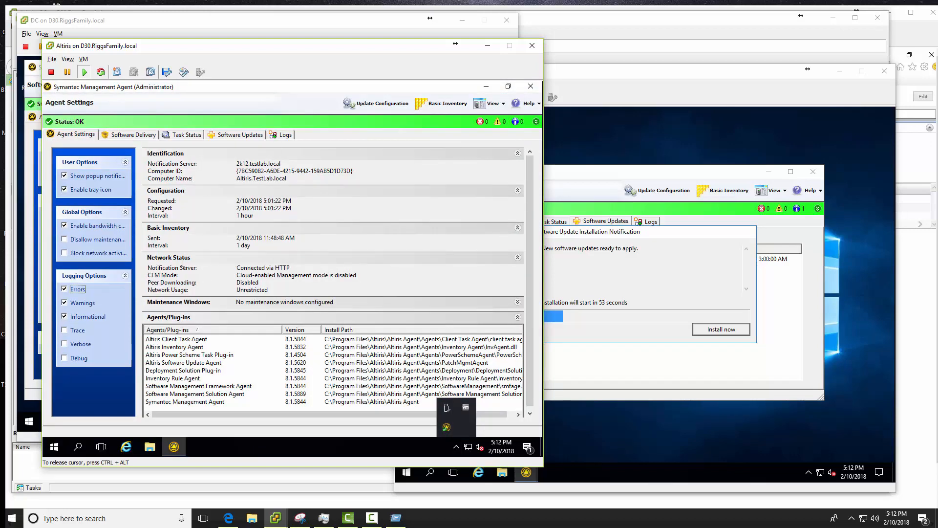
pyautogui.click(231, 135)
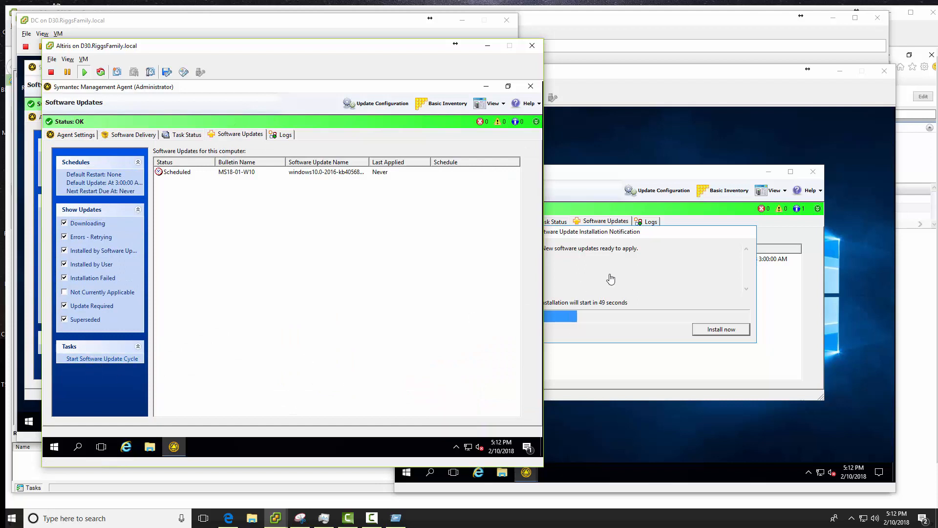
# Step: Move the Software Update Installation Notification on the SQL machine off the agent's list of updates
pyautogui.click(629, 279)
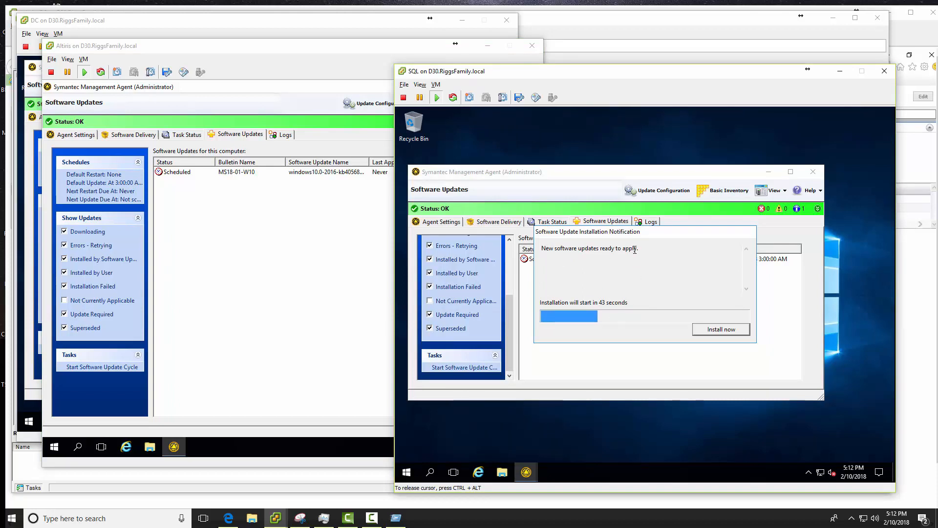
pyautogui.moveTo(649, 237); pyautogui.dragTo(560, 145)
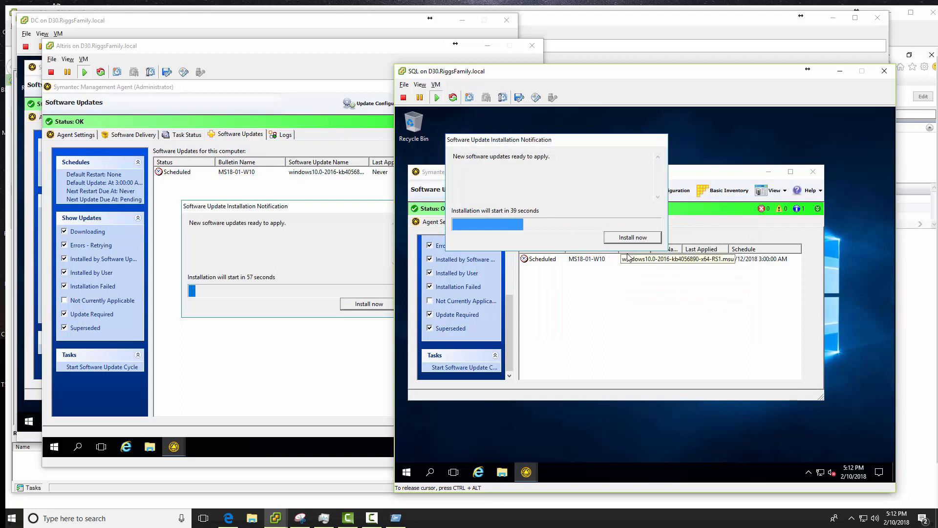
# Step: Start the pending software update installation immediately from the notifications on the SQL, Altiris and DC machines
pyautogui.click(630, 239)
pyautogui.click(268, 314)
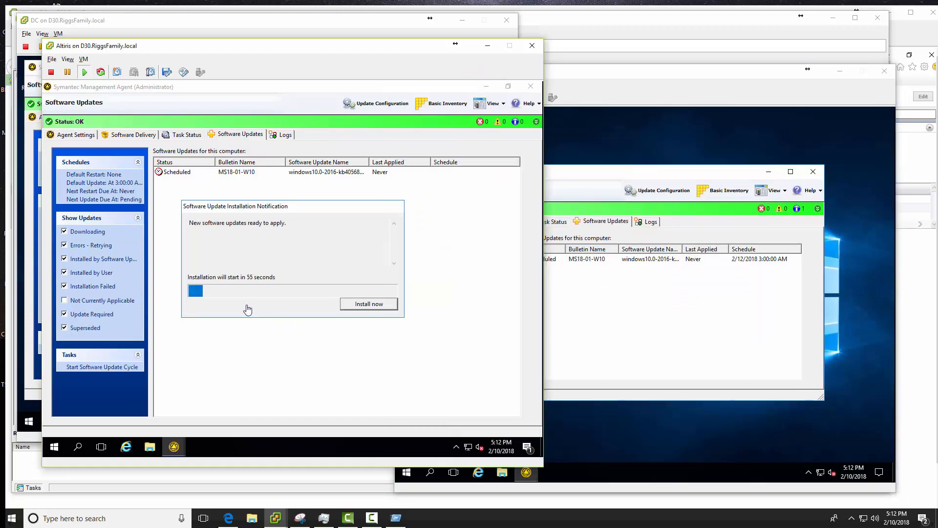
pyautogui.click(363, 309)
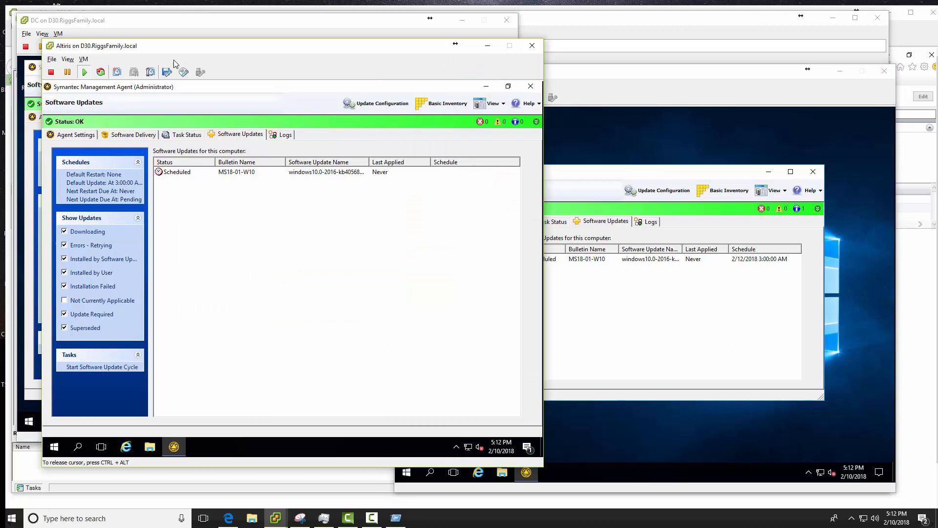
pyautogui.moveTo(200, 46); pyautogui.dragTo(187, 85)
pyautogui.click(201, 37)
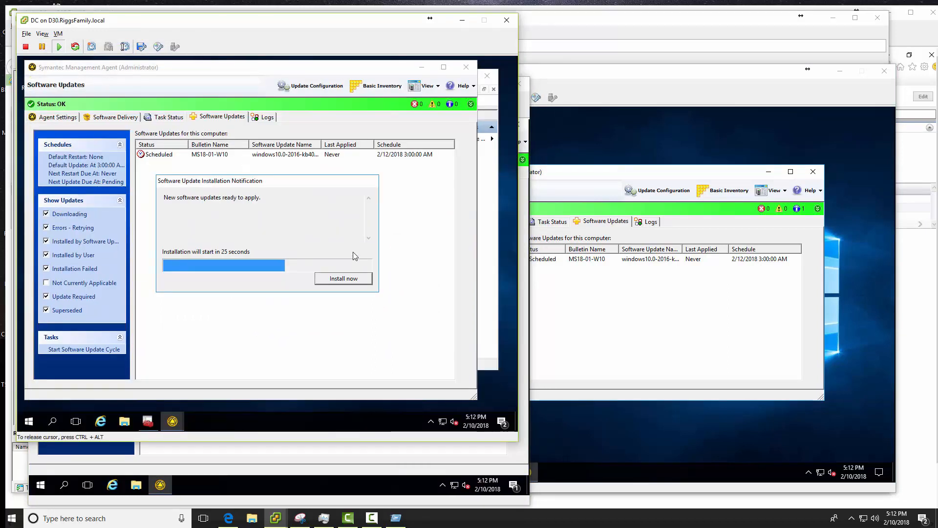
pyautogui.click(342, 279)
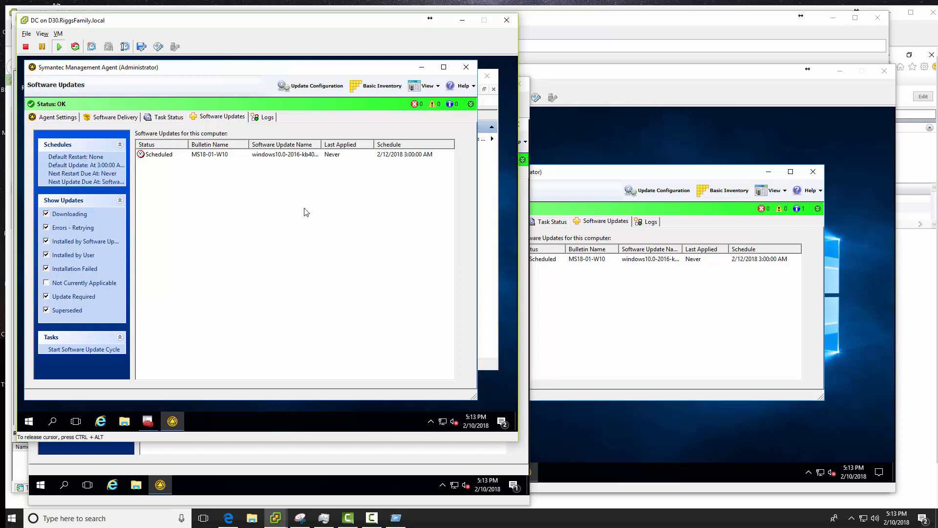
# Step: Minimize the TestLab console on the DC machine and bring the Symantec Management Agent window back up
pyautogui.click(422, 67)
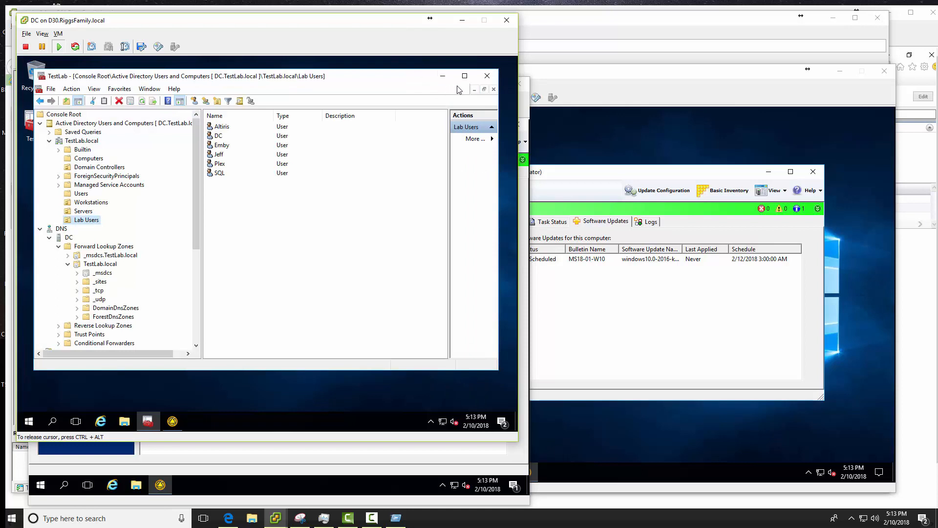
pyautogui.click(147, 421)
pyautogui.click(173, 421)
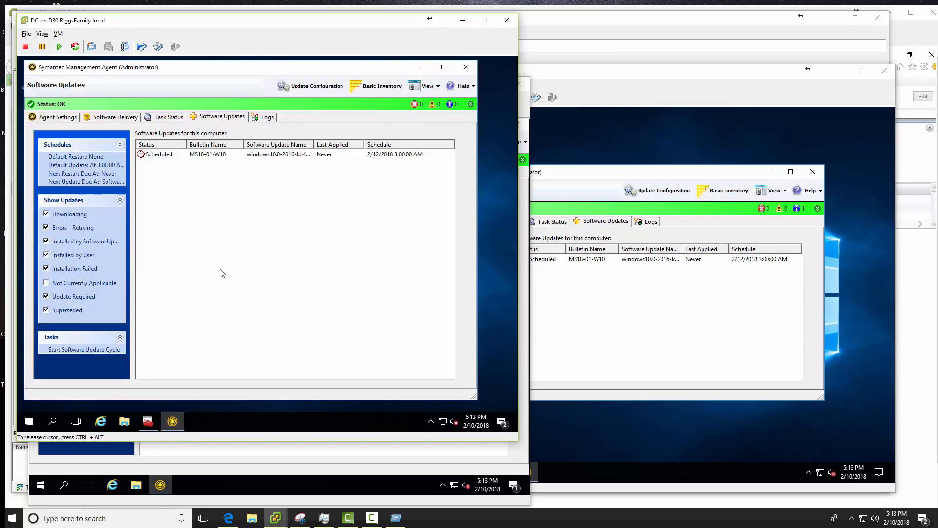
# Step: Open Task Manager's detailed process list on the DC machine, sort it by CPU and select the Altiris Patch Deployment process
pyautogui.rightClick(259, 427)
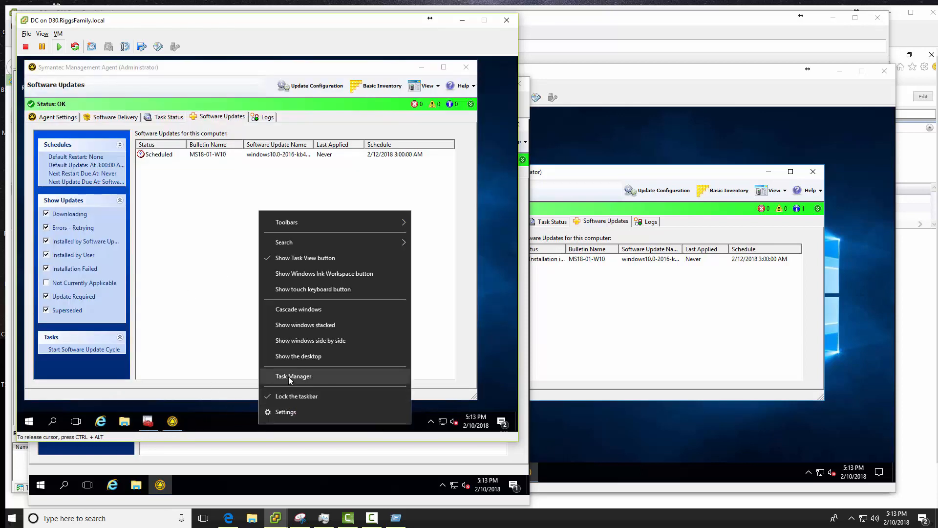
pyautogui.click(305, 379)
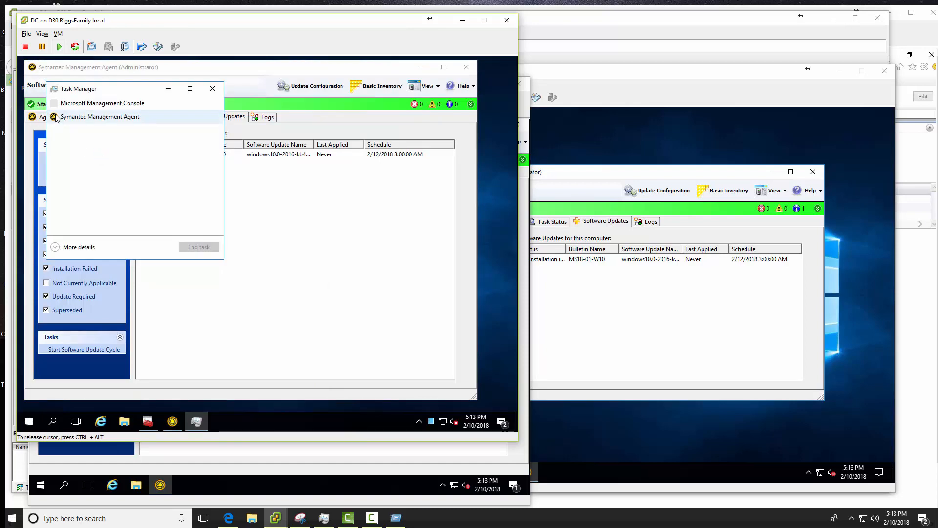
pyautogui.click(79, 247)
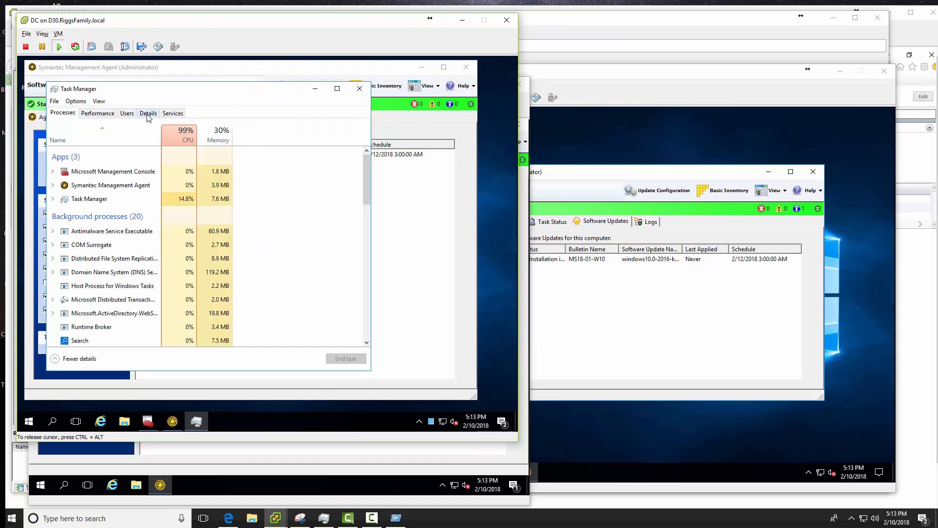
pyautogui.click(148, 113)
pyautogui.click(241, 130)
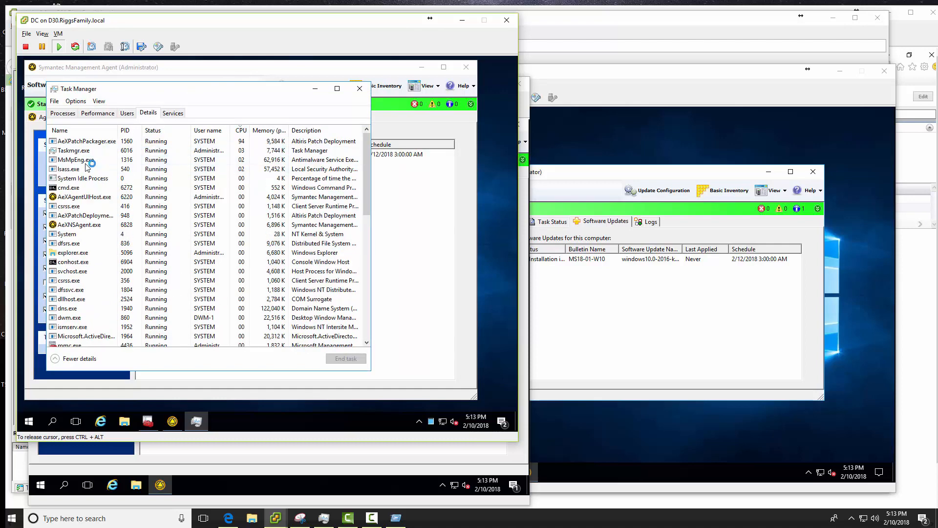
pyautogui.click(210, 215)
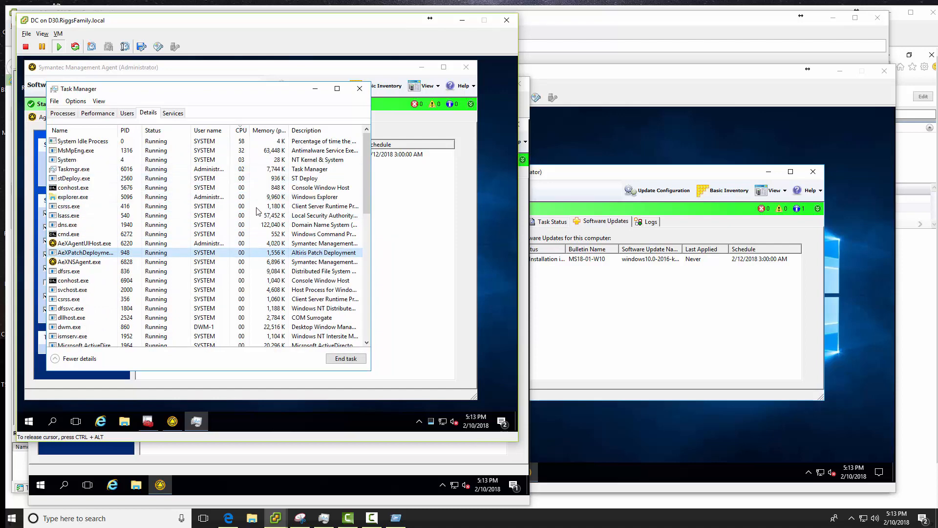
# Step: Shorten the Task Manager window to uncover the DC agent's update list and widen the list's Status column
pyautogui.moveTo(162, 91); pyautogui.dragTo(174, 212)
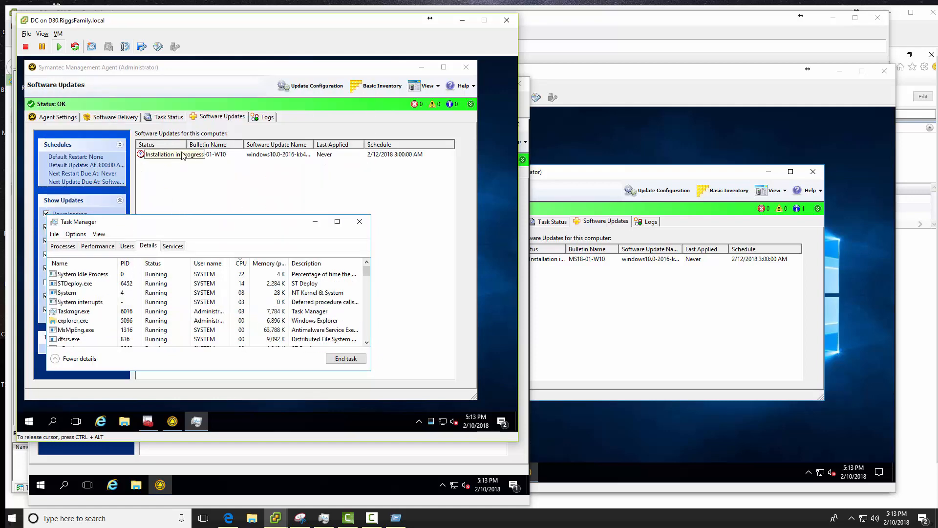
pyautogui.moveTo(186, 145); pyautogui.dragTo(229, 145)
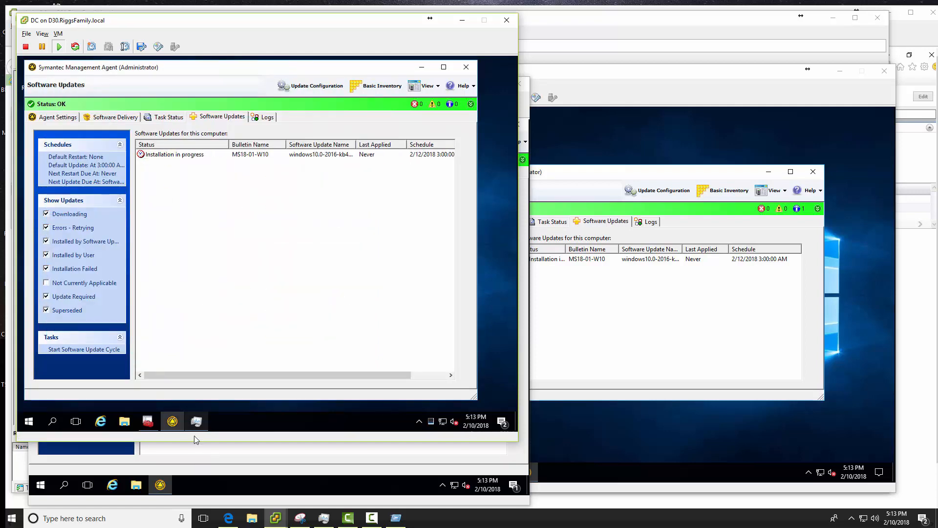
pyautogui.click(232, 404)
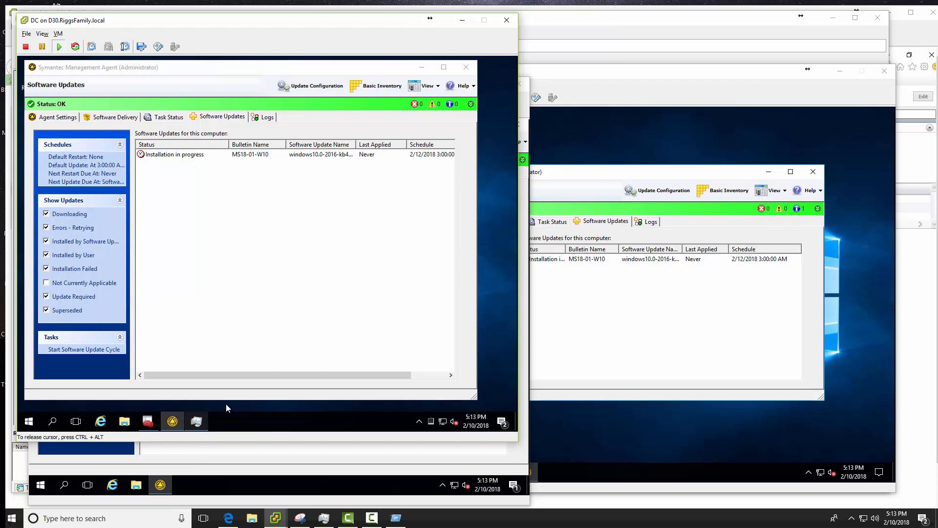
# Step: Shift the Symantec Management Agent window on the DC machine aside to uncover the desktop icons
pyautogui.moveTo(200, 424)
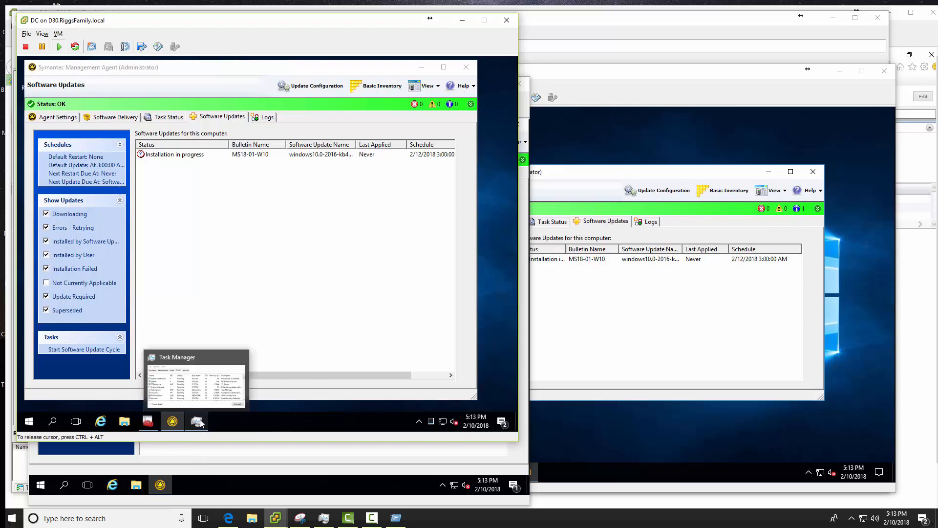
pyautogui.click(200, 383)
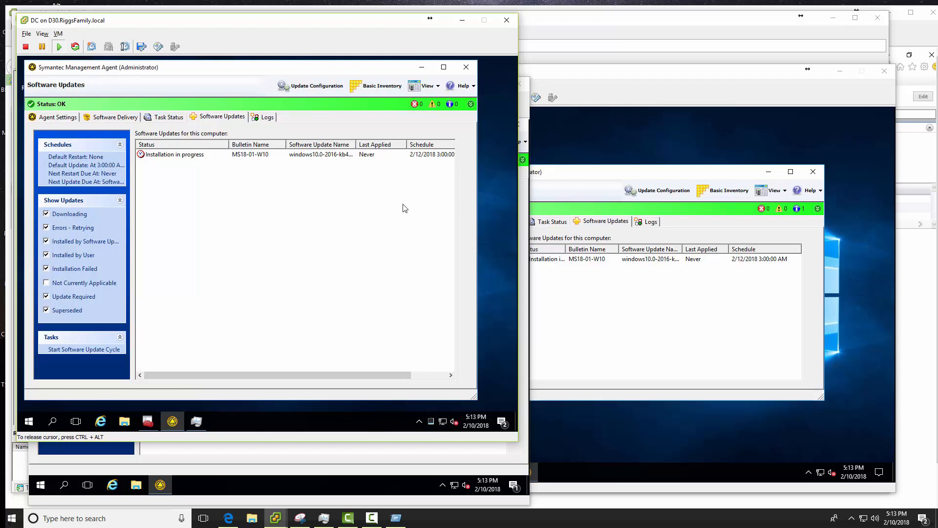
pyautogui.moveTo(307, 68); pyautogui.dragTo(344, 70)
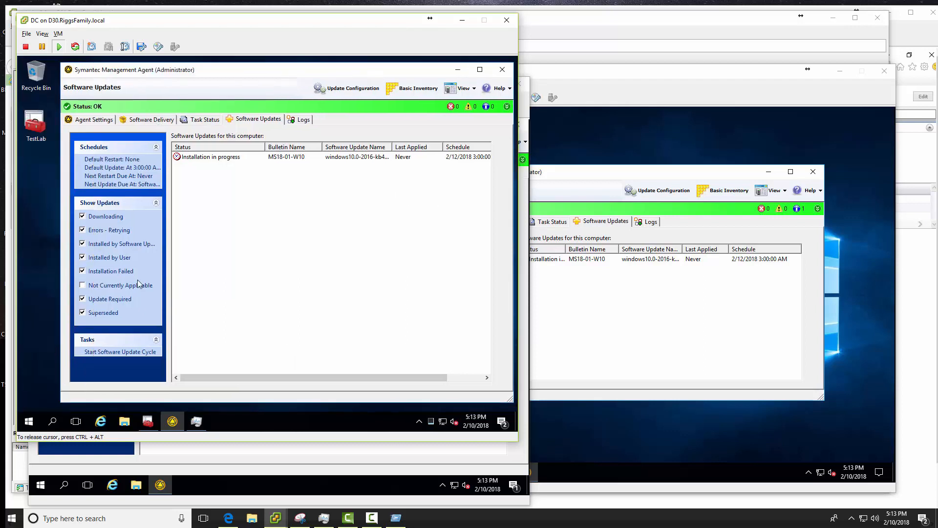
# Step: Bring Task Manager in front of the agent on the DC machine, make it taller and show its process details
pyautogui.click(195, 420)
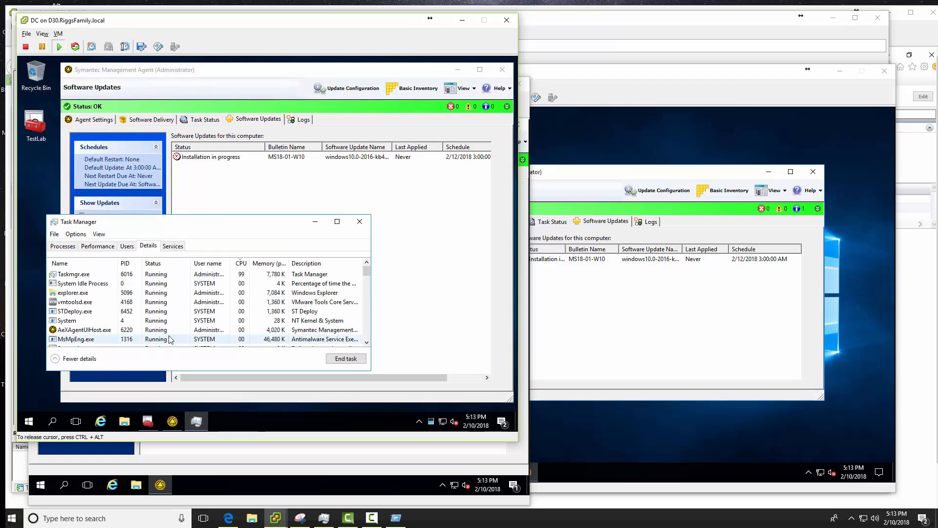
pyautogui.click(172, 209)
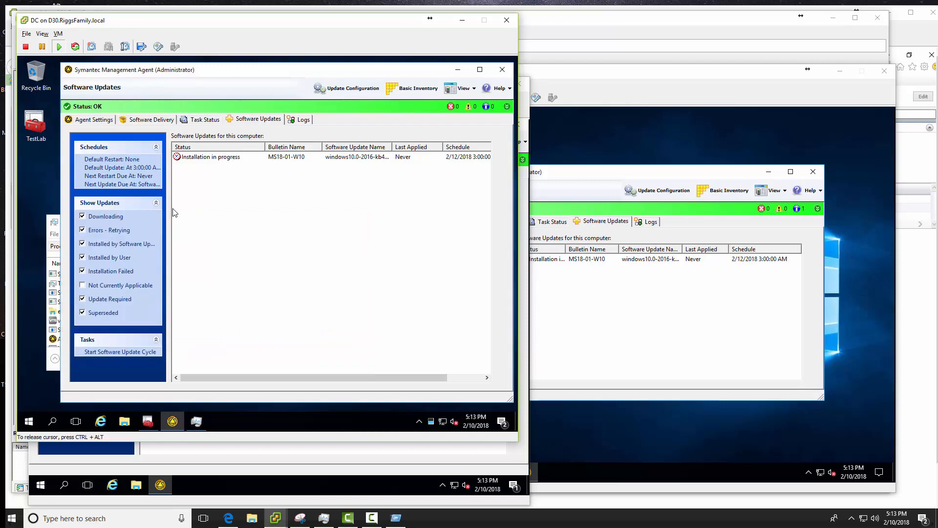
pyautogui.click(50, 365)
pyautogui.moveTo(228, 215); pyautogui.dragTo(228, 173)
pyautogui.click(58, 360)
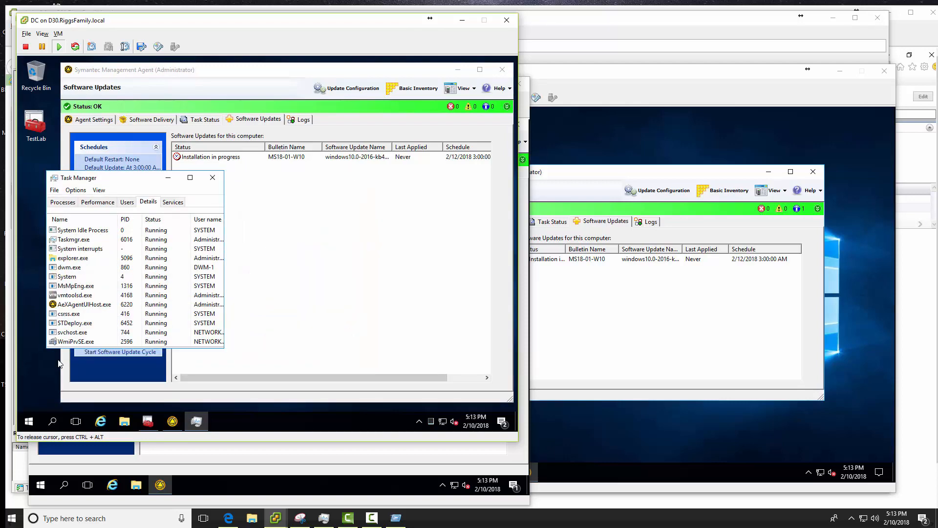
pyautogui.click(67, 337)
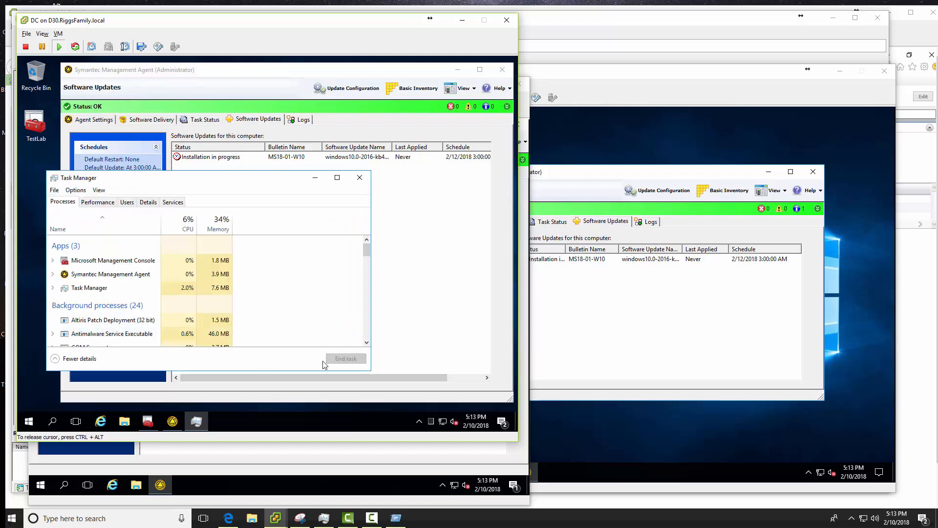
pyautogui.click(148, 203)
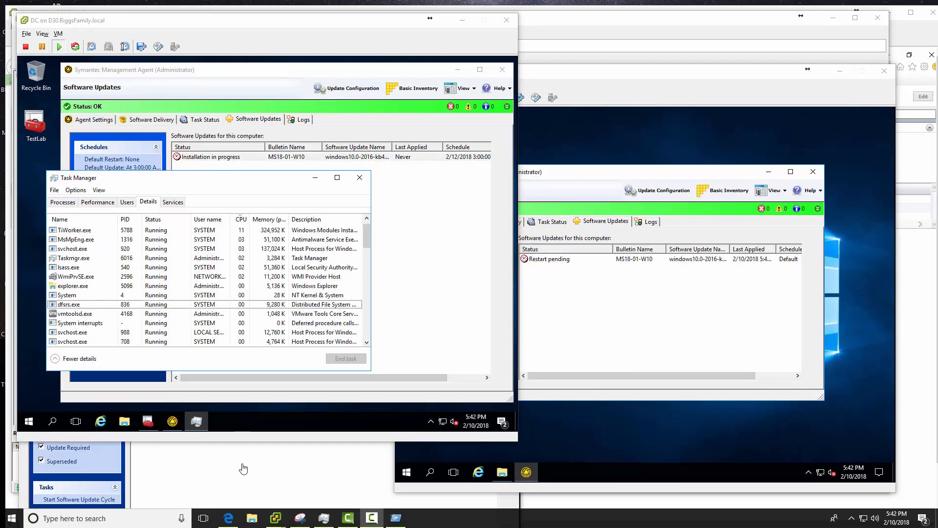
# Step: Bring the Altiris and SQL machine windows forward and select the MS18-01-W10 update in the SQL agent's list
pyautogui.click(243, 468)
pyautogui.click(541, 263)
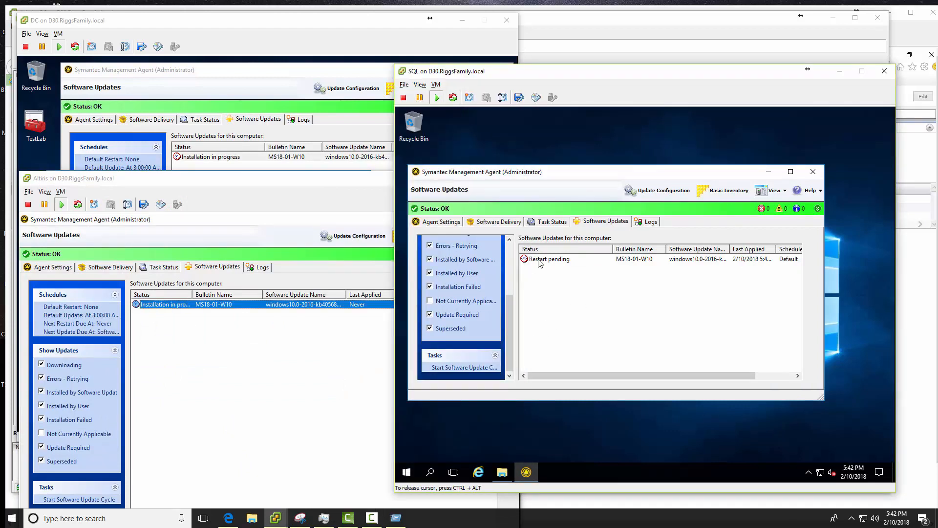
pyautogui.click(541, 263)
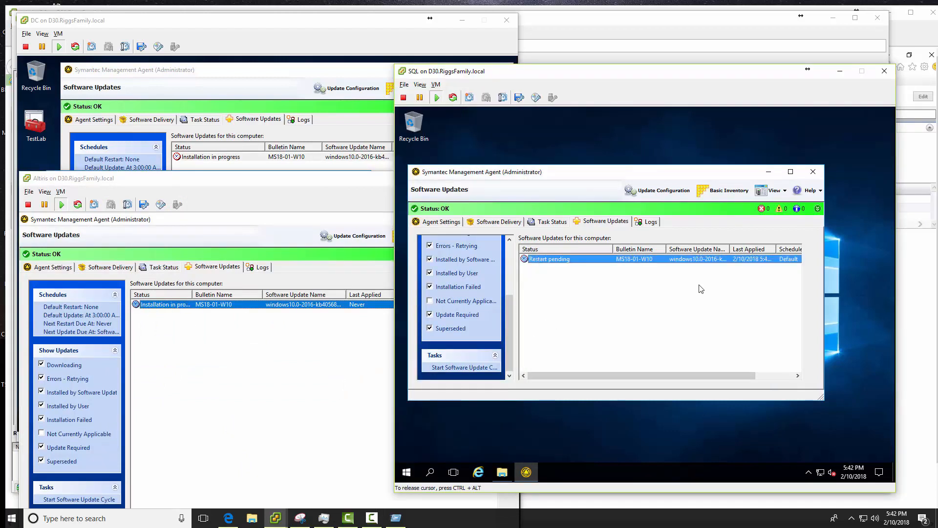
# Step: Open InstallLog.csv from the PatchMgmtAgent folder on the SQL machine, always using Notepad for .csv files
pyautogui.click(502, 472)
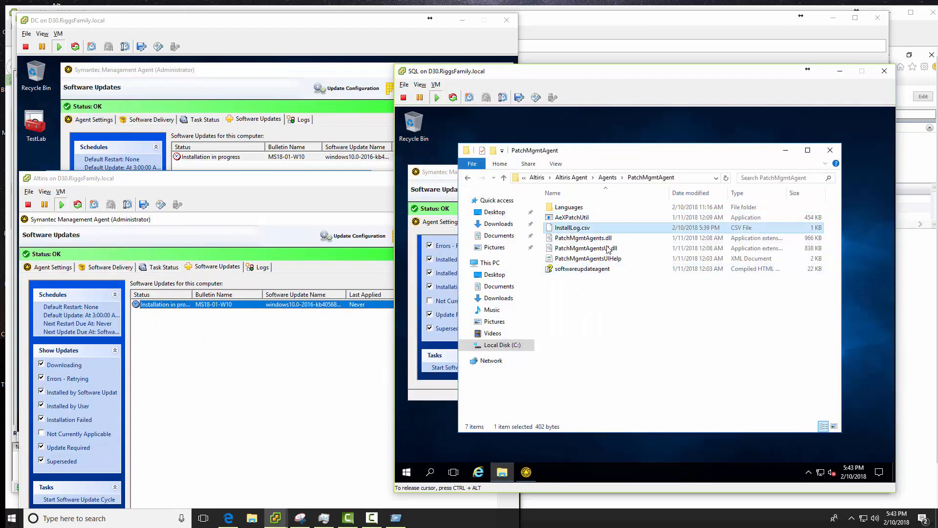
pyautogui.click(568, 230)
pyautogui.doubleClick(568, 233)
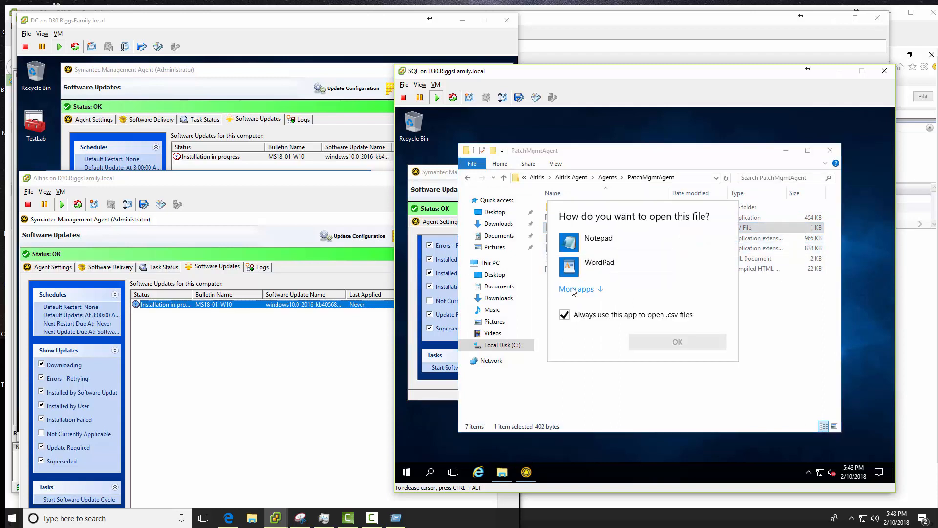
pyautogui.click(599, 242)
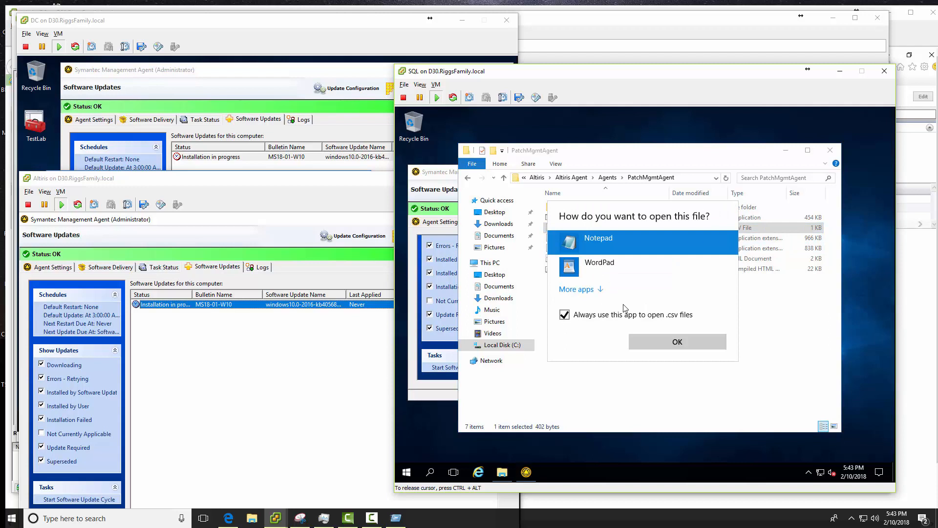
pyautogui.click(655, 341)
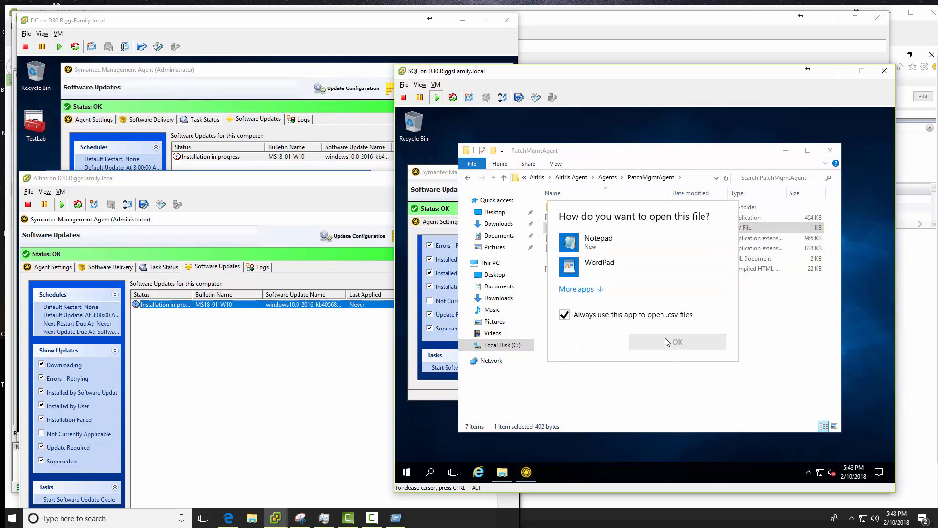
pyautogui.click(606, 244)
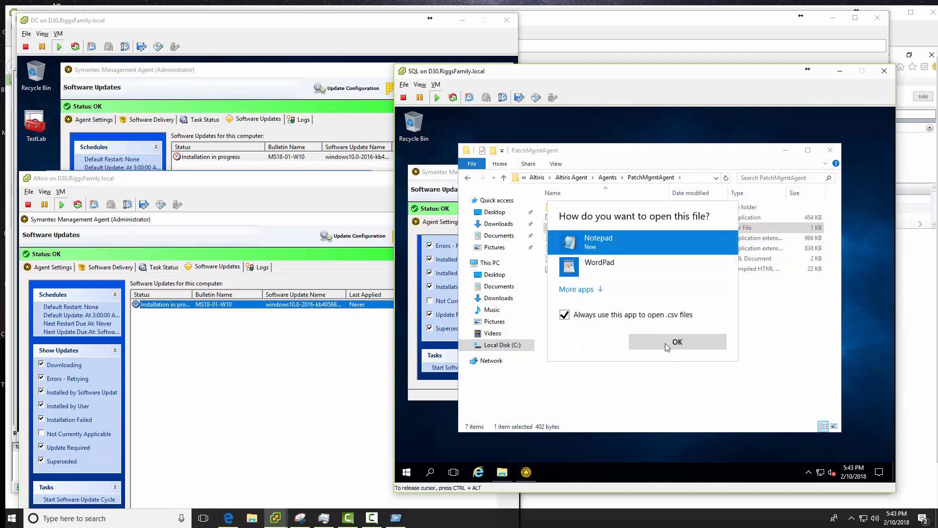
pyautogui.click(679, 342)
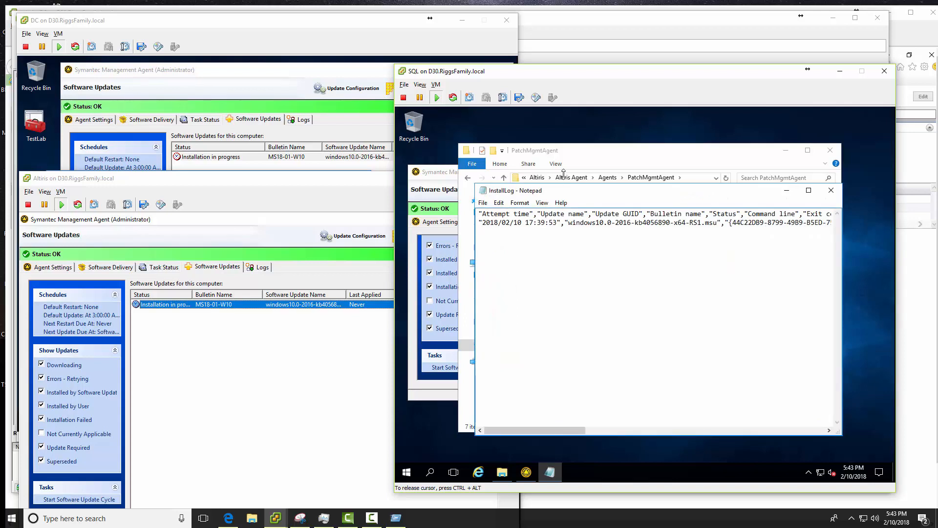
# Step: Maximize the install log in Notepad and turn on Word Wrap
pyautogui.doubleClick(600, 191)
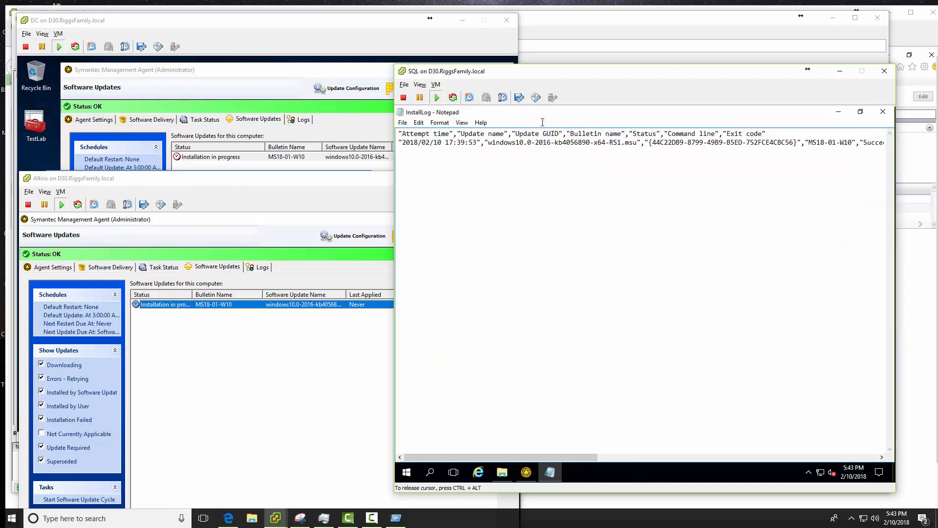
pyautogui.click(440, 122)
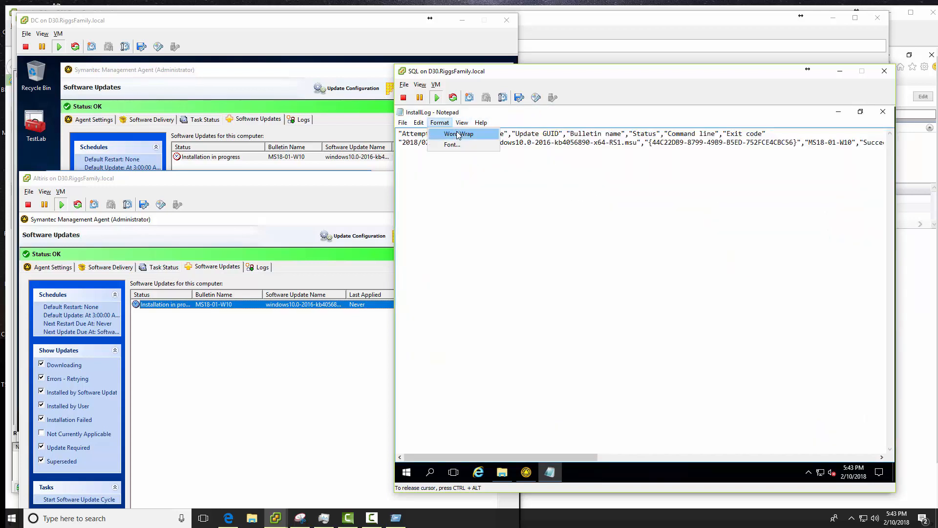
pyautogui.click(459, 134)
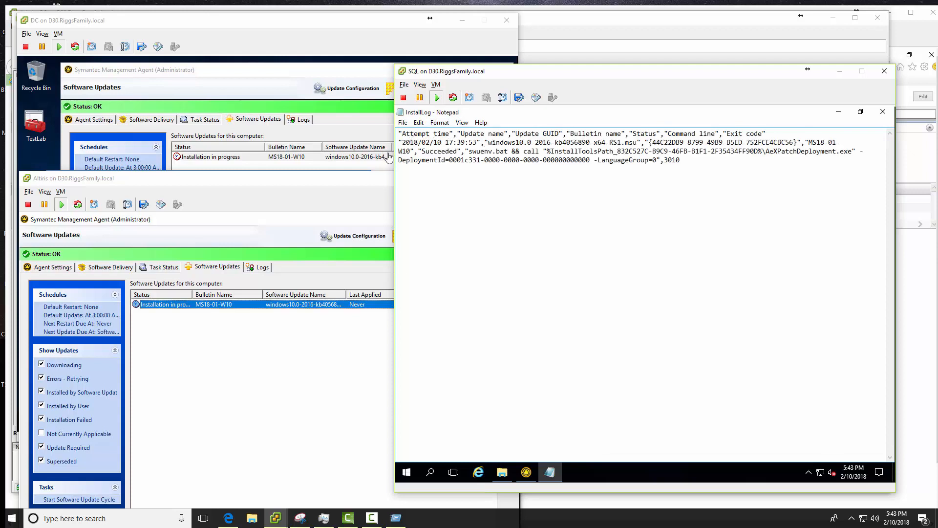
# Step: Highlight the MS18-01-W10 entry's status and exit code in the install log
pyautogui.moveTo(423, 152); pyautogui.dragTo(467, 153)
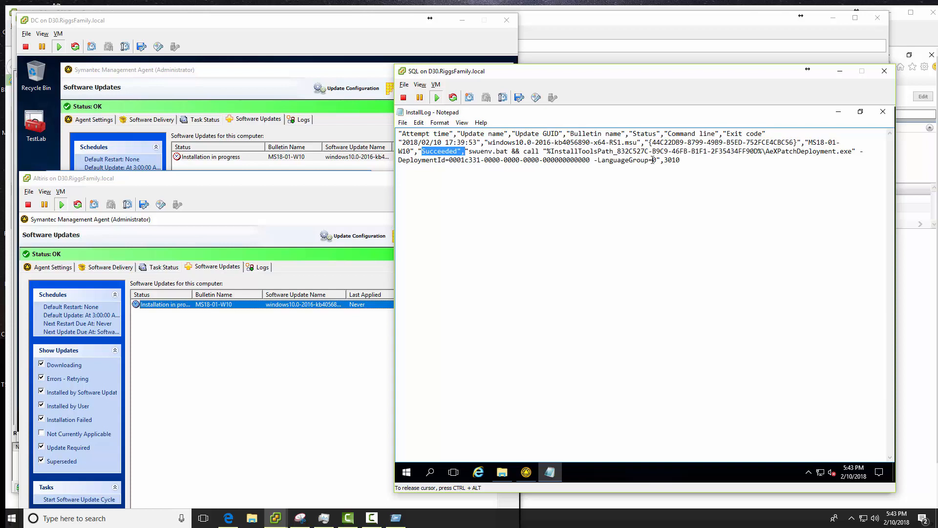
pyautogui.moveTo(656, 160); pyautogui.dragTo(683, 160)
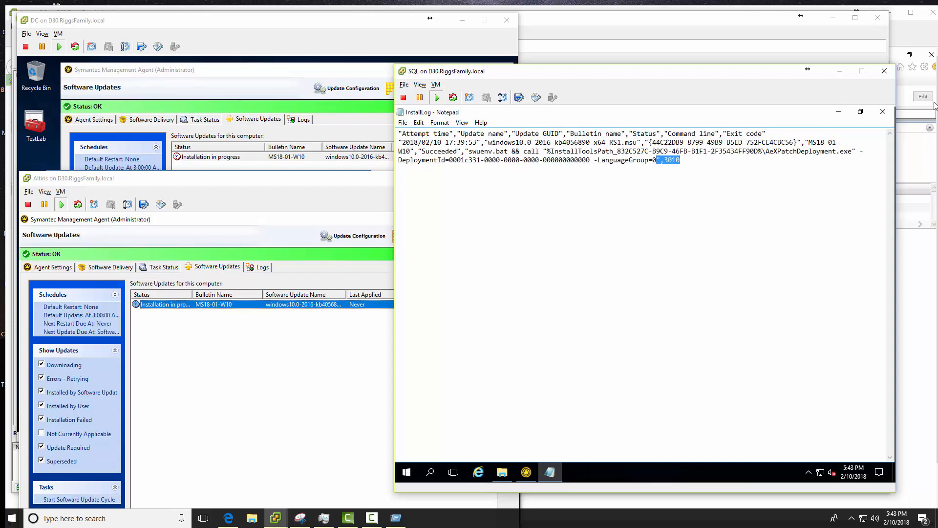
# Step: Close the install log on the SQL machine, switch to the Admin-PC machine window and close its Not Installed Updates report
pyautogui.click(884, 111)
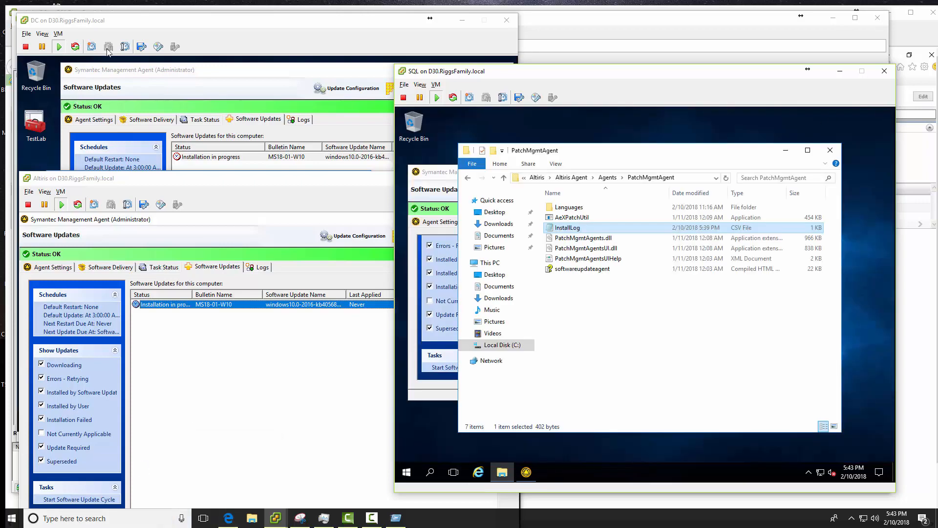
pyautogui.click(568, 28)
pyautogui.moveTo(274, 517)
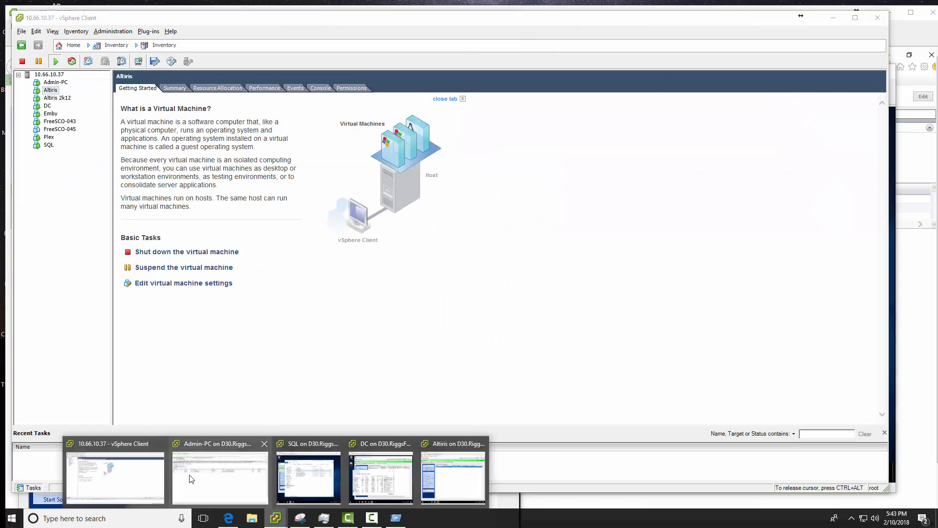
pyautogui.click(191, 478)
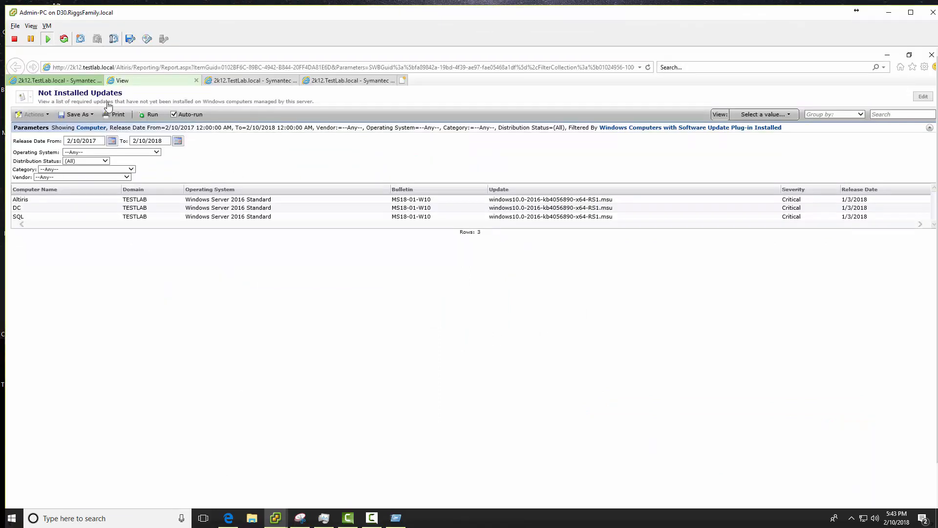
pyautogui.click(197, 80)
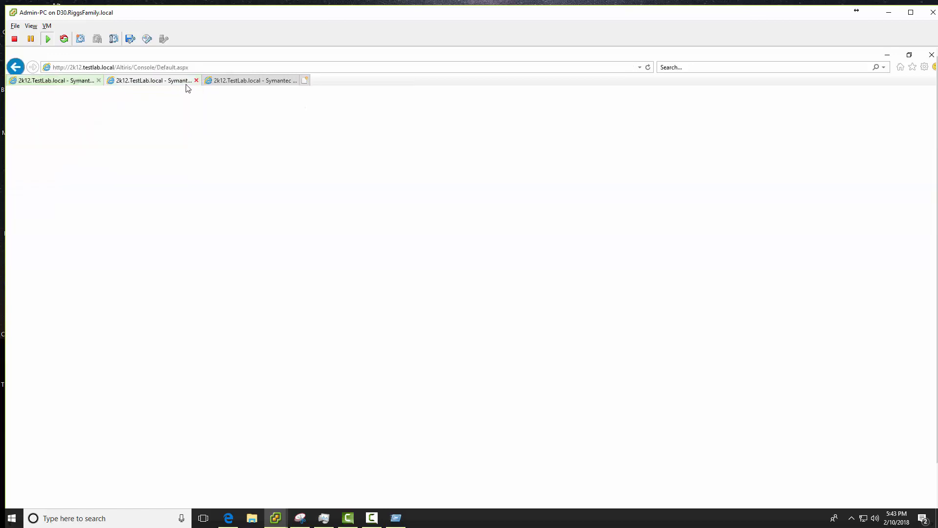
# Step: Open the Windows Compliance by Computer report in the console and sort it by Restart Pending
pyautogui.click(109, 82)
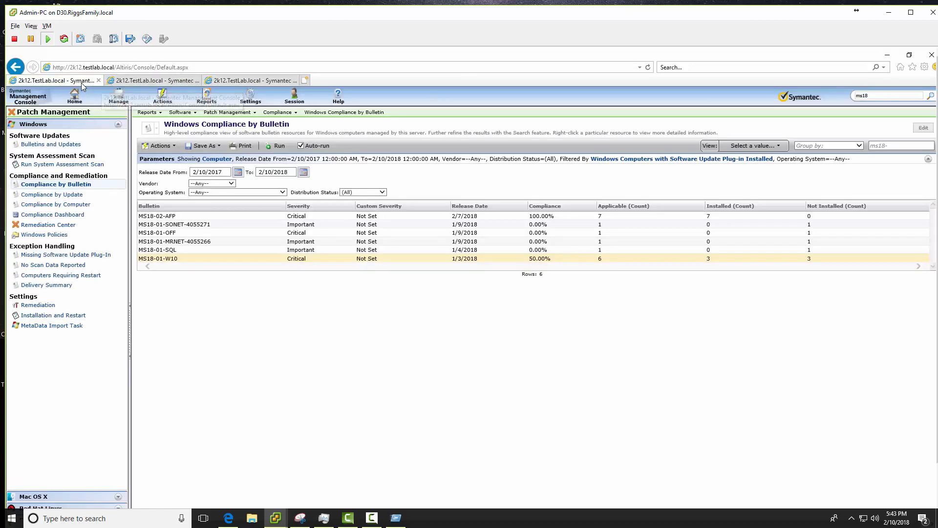
pyautogui.click(141, 82)
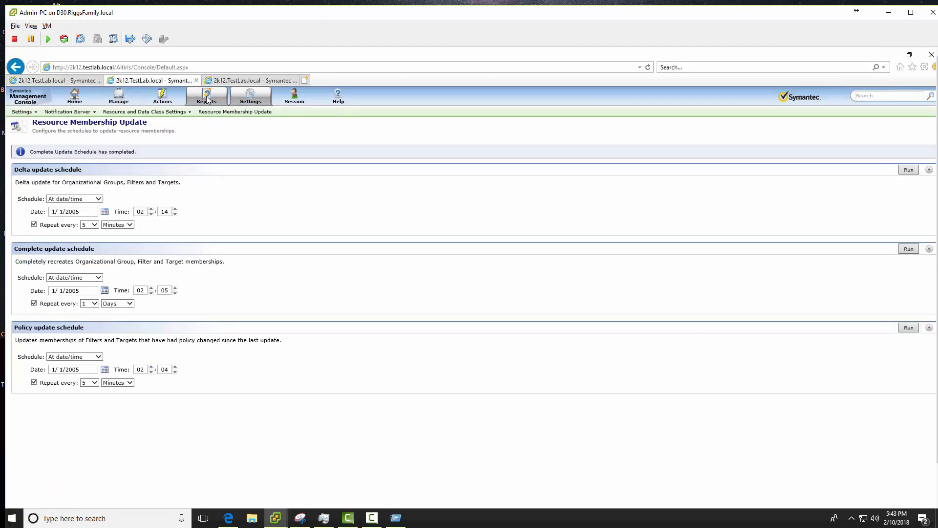
pyautogui.moveTo(207, 99)
pyautogui.click(210, 117)
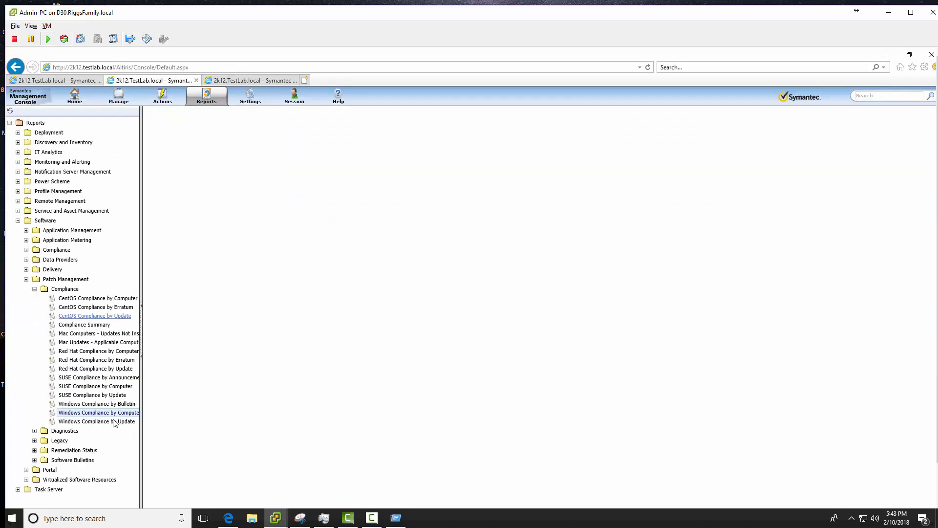
pyautogui.click(87, 413)
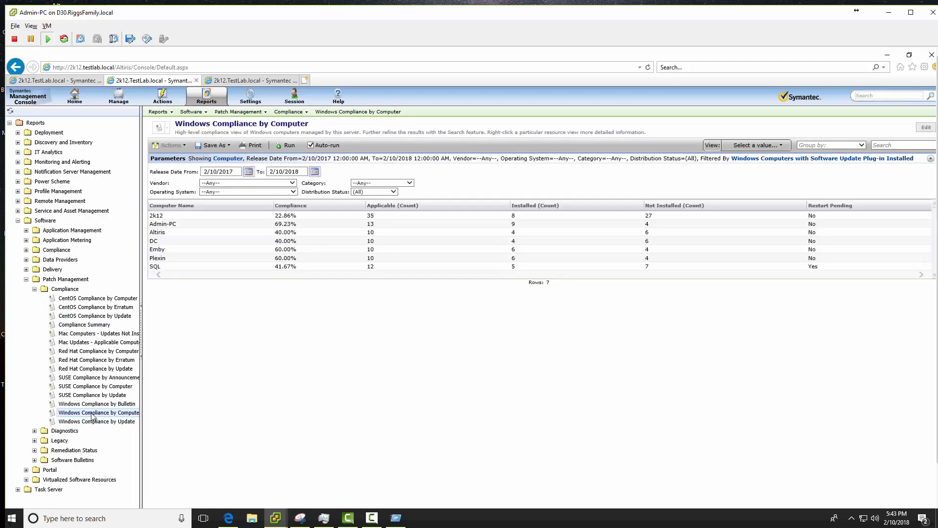
pyautogui.click(92, 415)
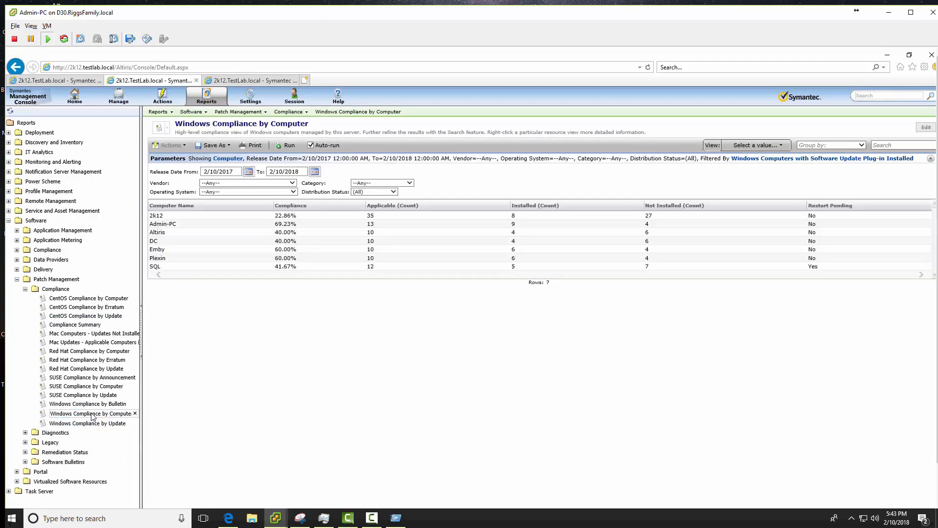
pyautogui.click(833, 206)
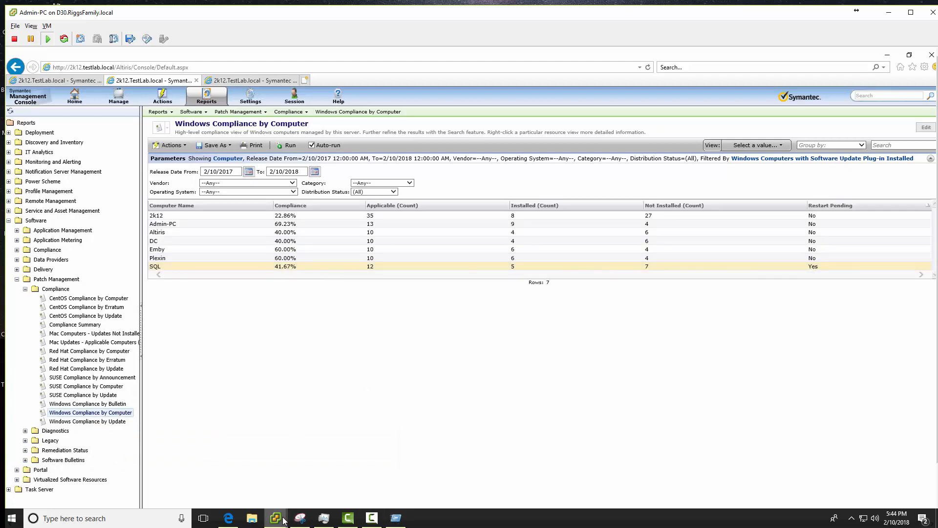
# Step: Bring the DC and SQL machine windows forward and close the PatchMgmtAgent folder on SQL to check its update status
pyautogui.moveTo(275, 518)
pyautogui.click(379, 490)
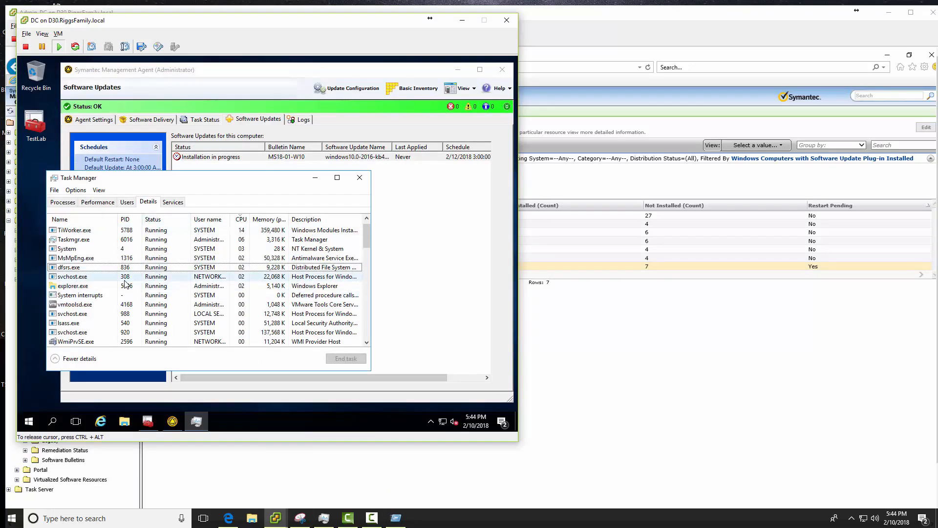
pyautogui.moveTo(280, 522)
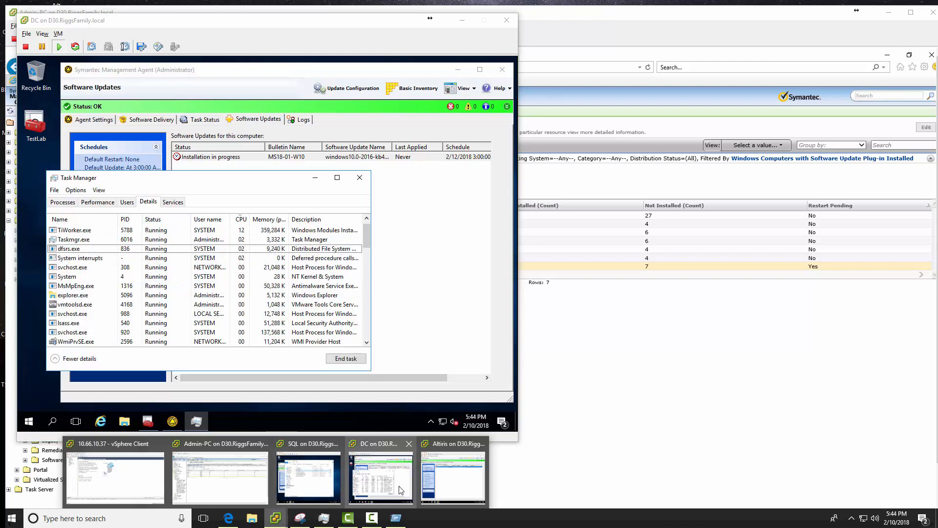
pyautogui.click(308, 476)
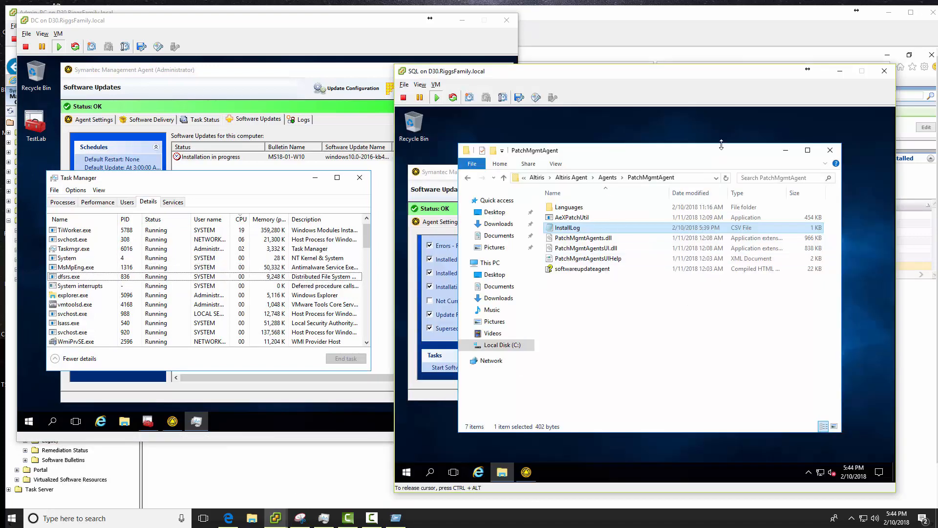
pyautogui.click(830, 150)
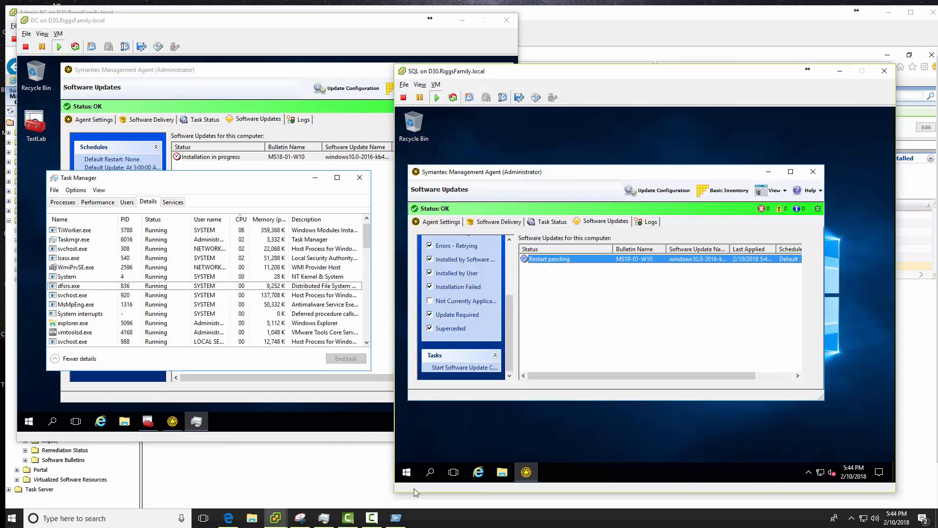
pyautogui.click(557, 267)
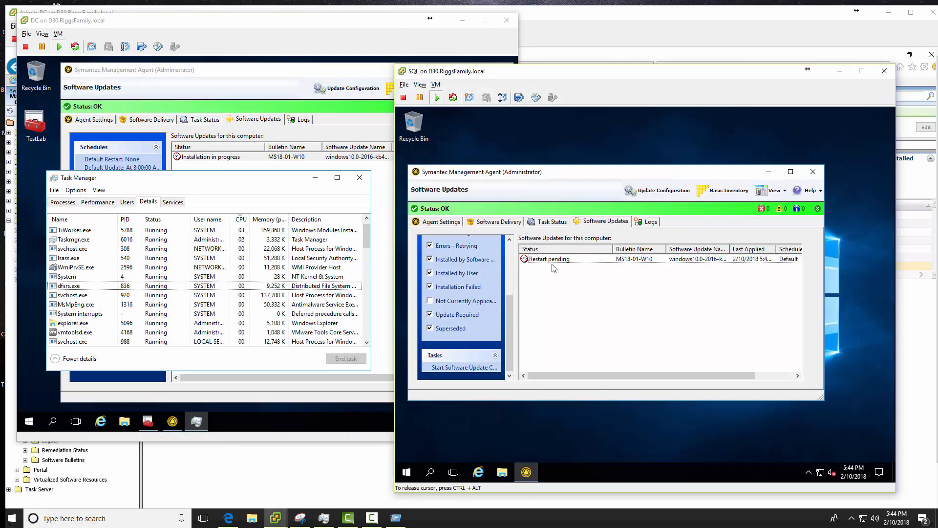
# Step: Restart the SQL machine with the reason Other (Unplanned)
pyautogui.click(406, 471)
pyautogui.click(406, 450)
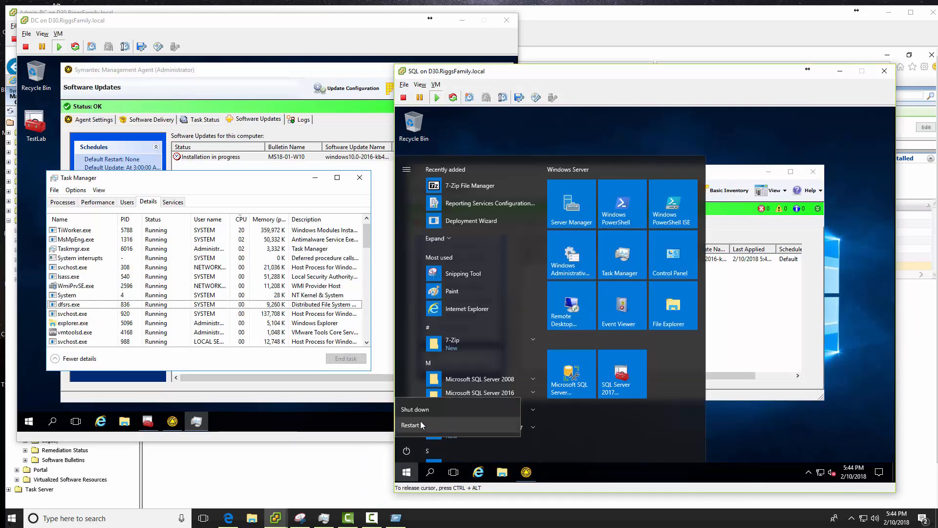
pyautogui.click(494, 409)
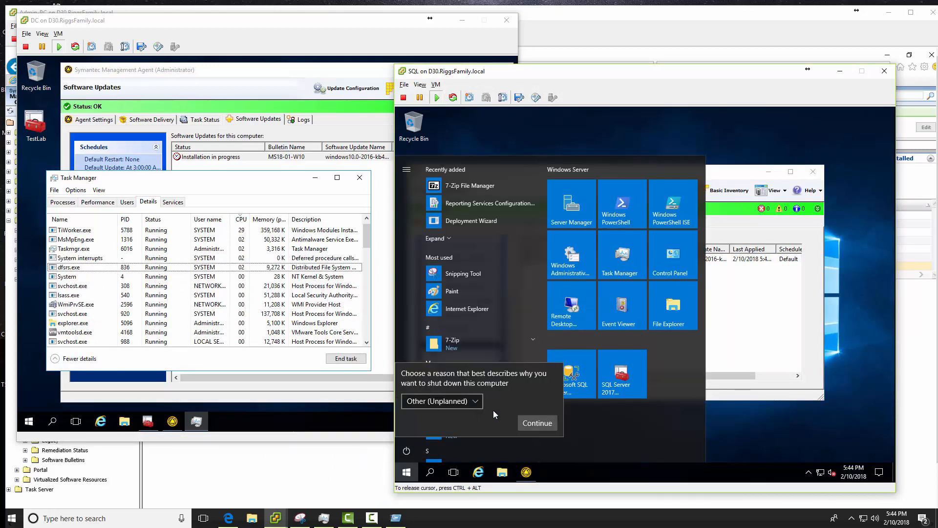
pyautogui.click(538, 423)
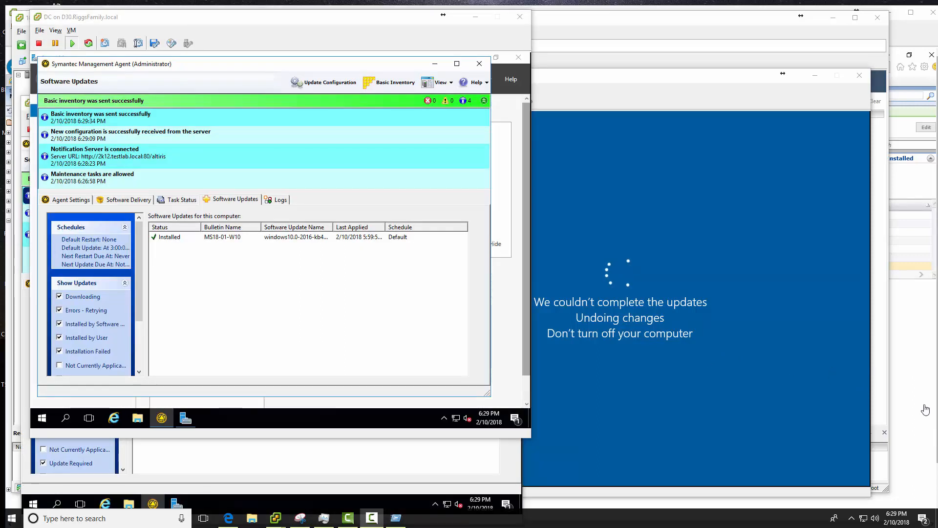
# Step: Check the SQL machine's restart screen and the MS18-01-W10 status on DC, then close DC's agent and machine window
pyautogui.click(629, 87)
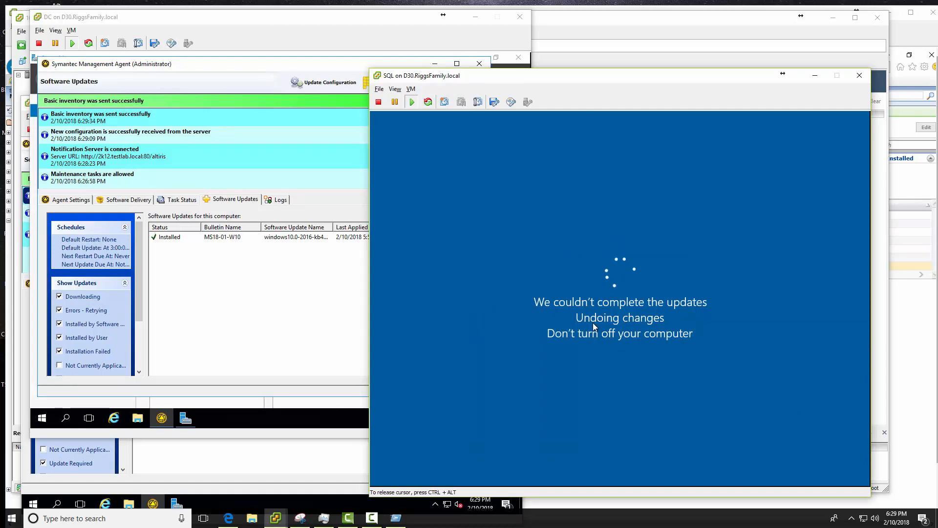
pyautogui.click(313, 286)
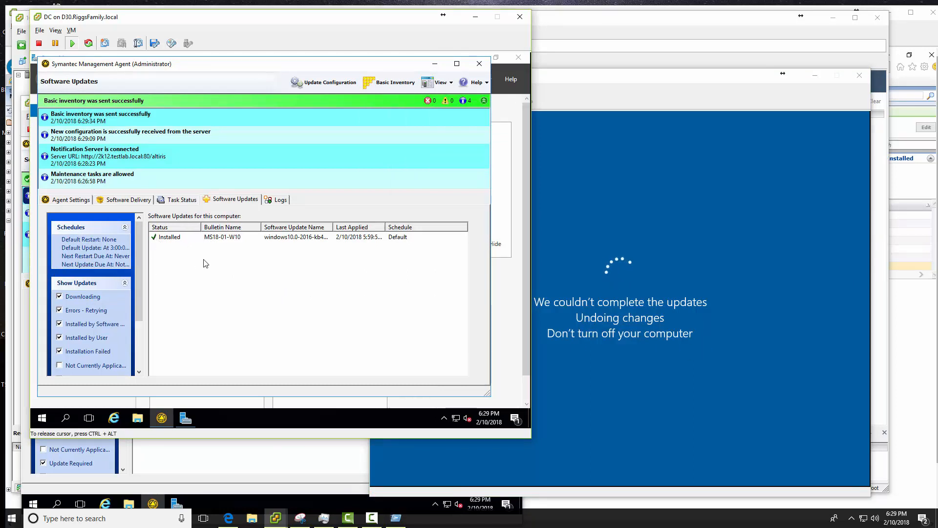
pyautogui.click(170, 239)
pyautogui.click(483, 101)
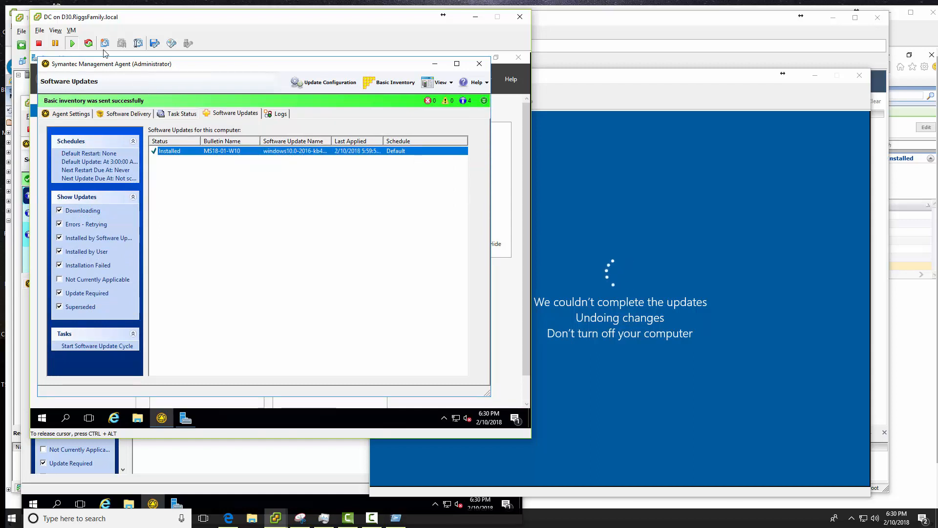
pyautogui.click(479, 64)
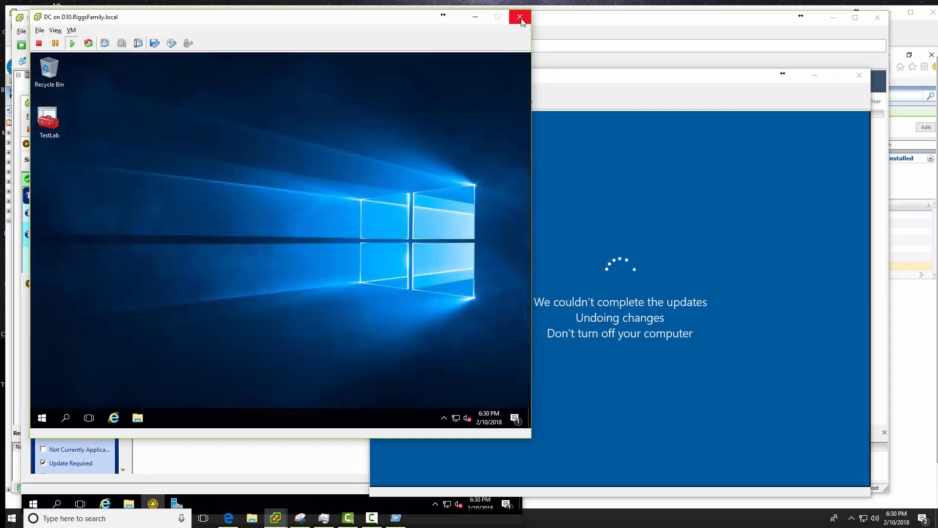
pyautogui.click(521, 19)
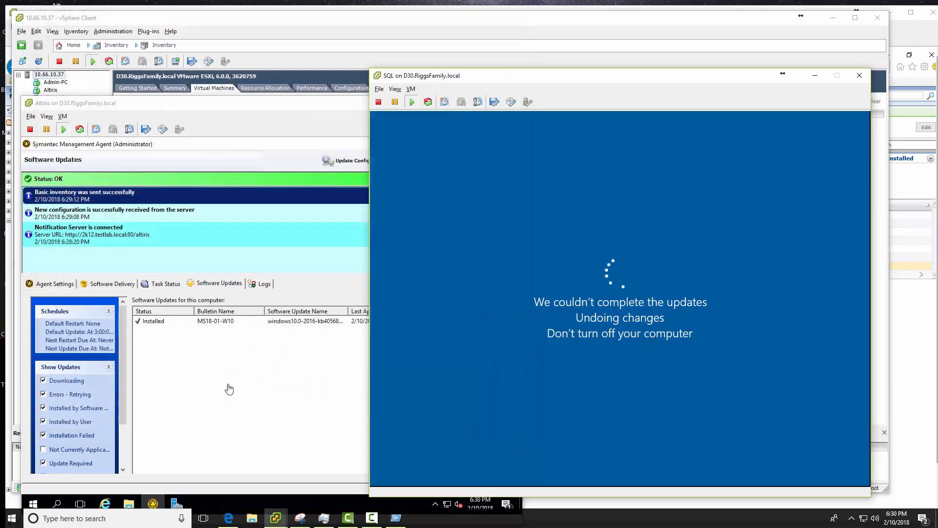
# Step: Collapse the agent's status messages on Altiris to check MS18-01-W10, then close the agent, Server Manager and the Altiris machine window
pyautogui.click(230, 390)
pyautogui.click(515, 178)
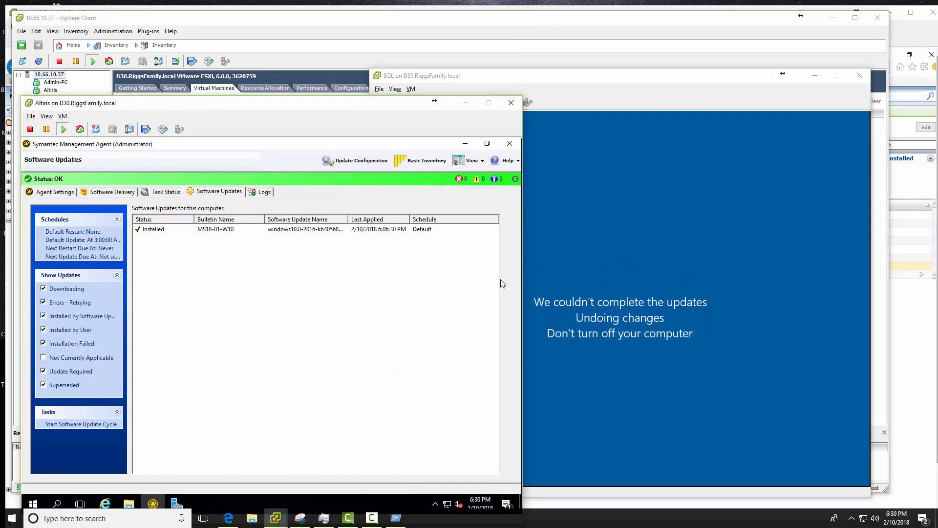
pyautogui.click(509, 143)
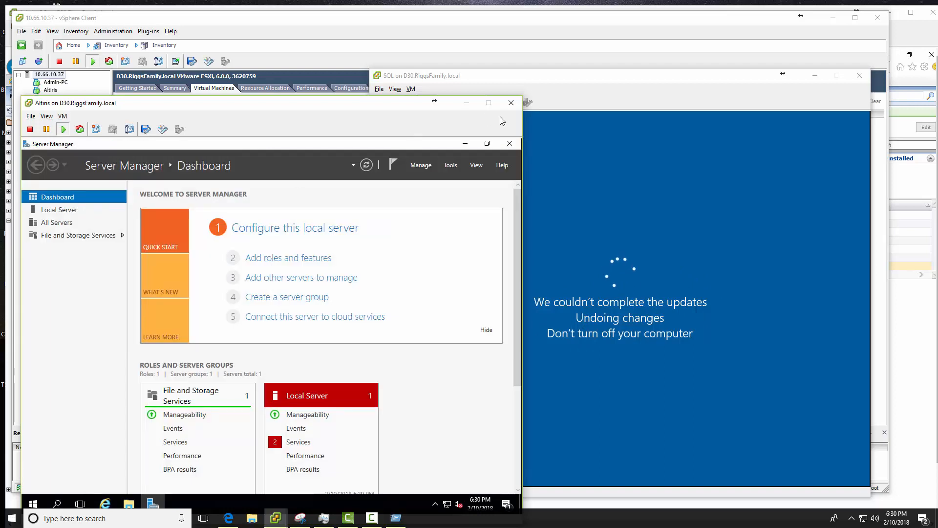
pyautogui.click(510, 143)
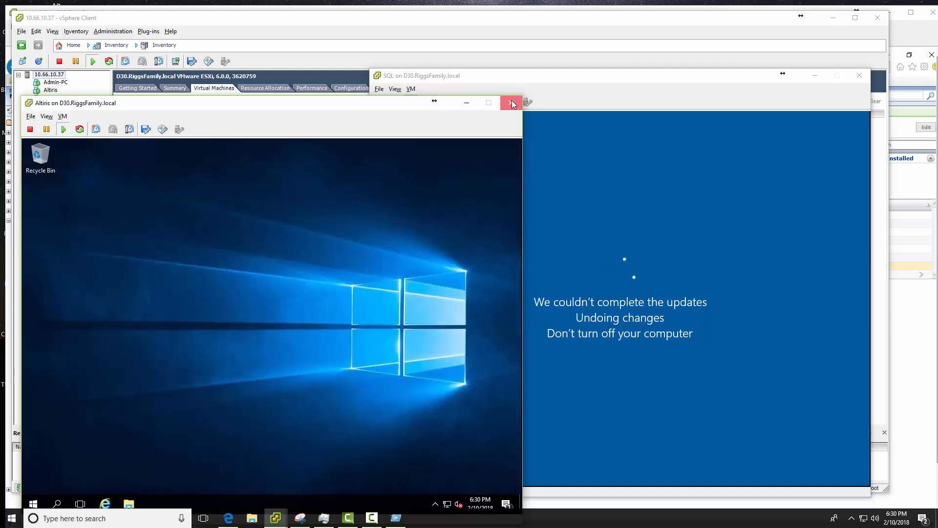
pyautogui.click(513, 105)
# Step: Switch to the Admin-PC machine in full screen and rerun the Windows Compliance by Computer report
pyautogui.moveTo(279, 522)
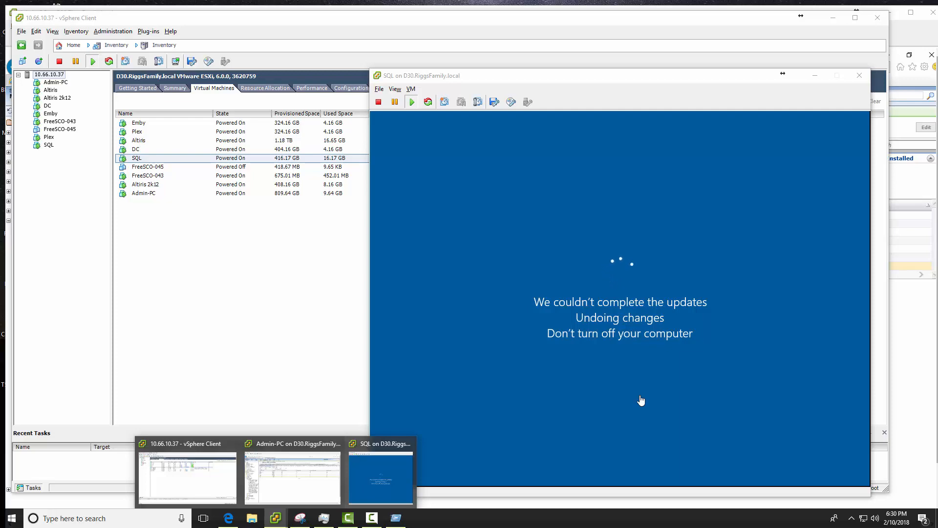
pyautogui.click(306, 486)
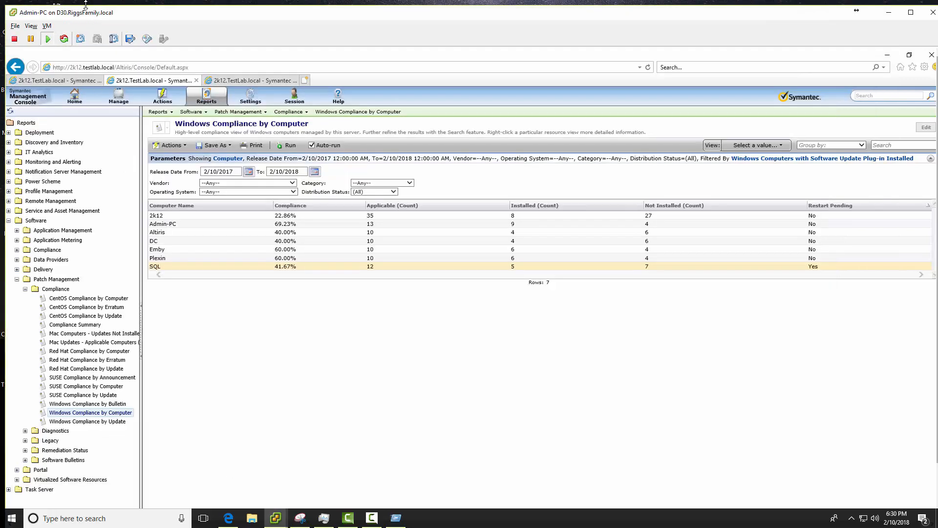
pyautogui.click(30, 26)
pyautogui.click(43, 73)
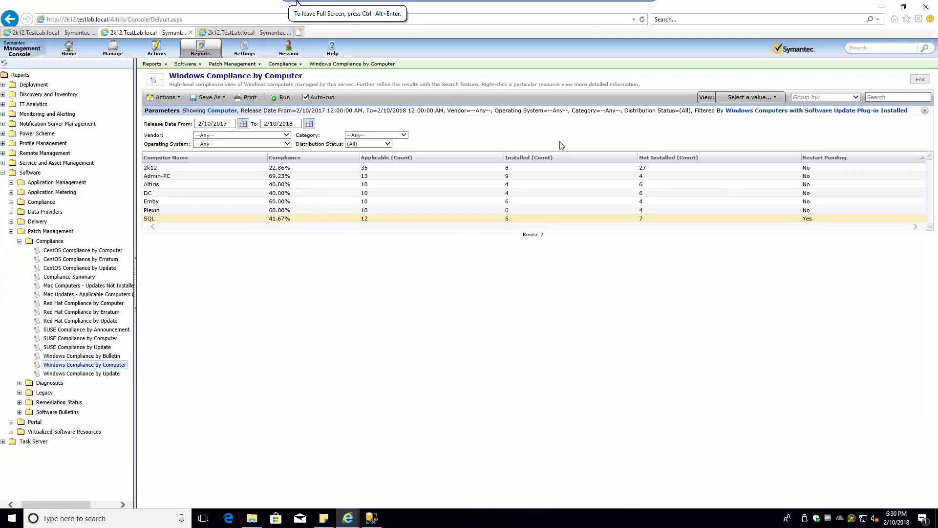
pyautogui.click(285, 98)
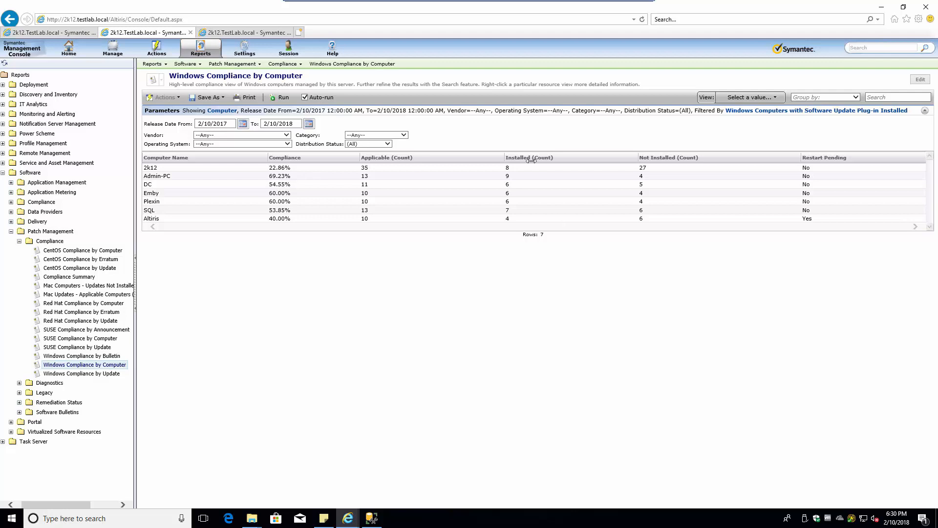
# Step: View the not installed updates for DC, select the IVA18-001 bulletin for review, and close the report
pyautogui.rightClick(173, 188)
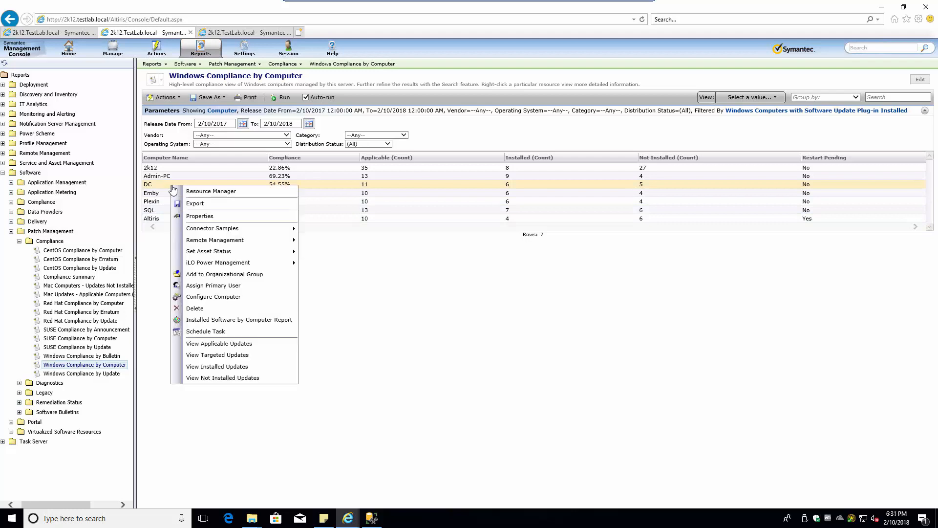
pyautogui.click(214, 379)
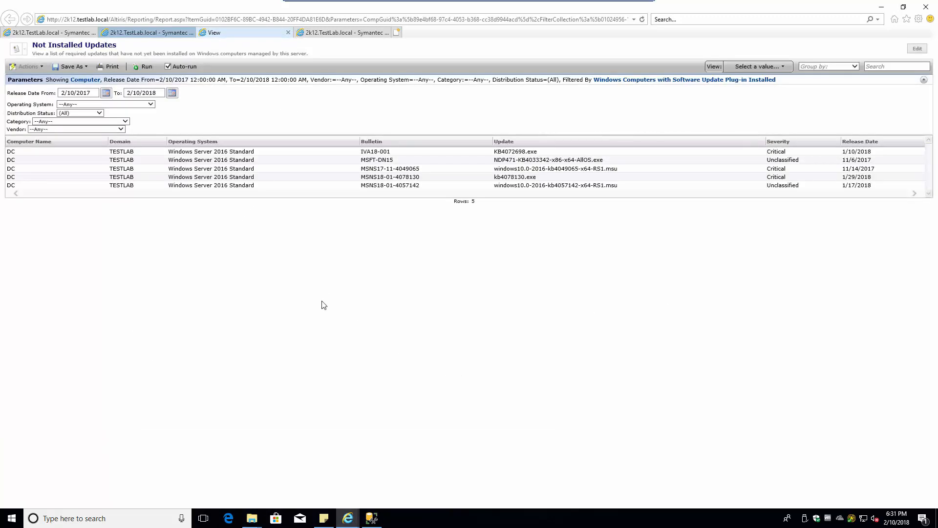
pyautogui.click(391, 151)
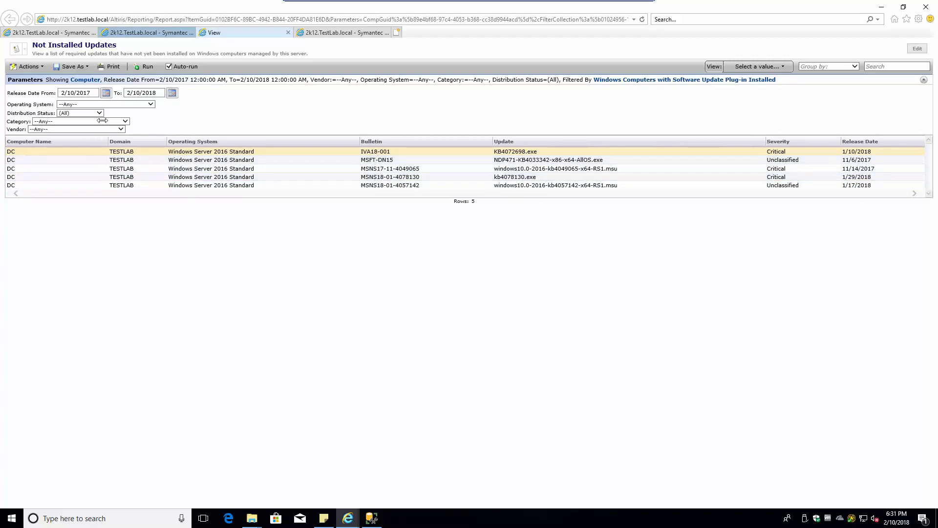
pyautogui.click(288, 32)
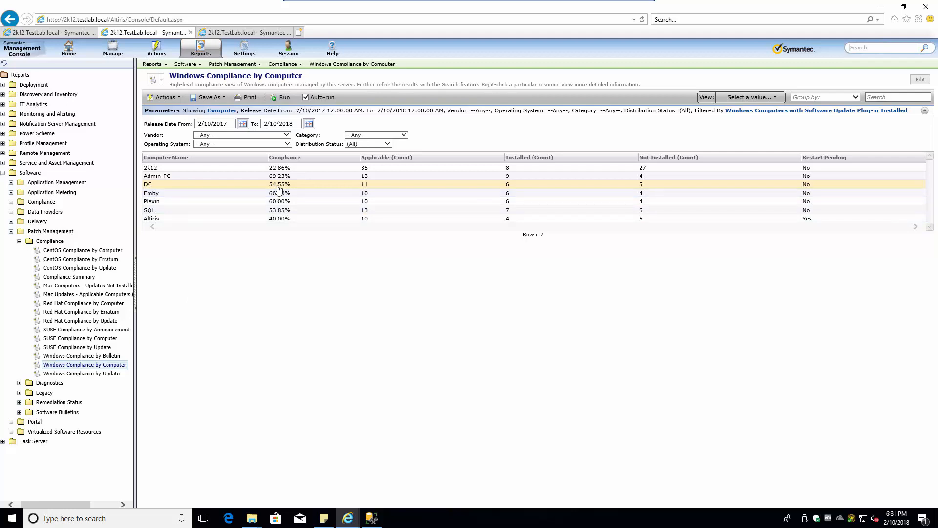
# Step: Open the Windows Compliance by Bulletin report to review compliance for the distributed bulletins
pyautogui.click(81, 358)
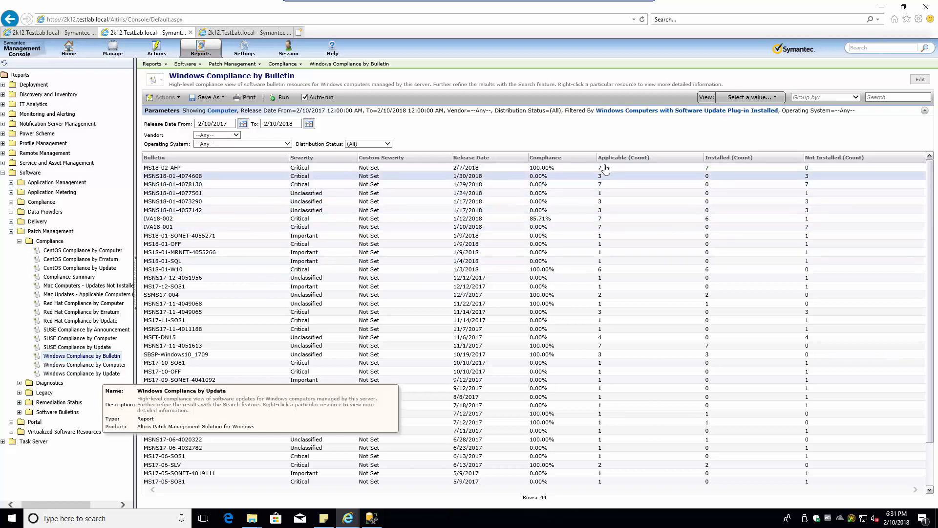
# Step: Sort the bulletins by highest compliance first, and distribute the IVA18-002 packages with the software update policy turned on
pyautogui.click(551, 161)
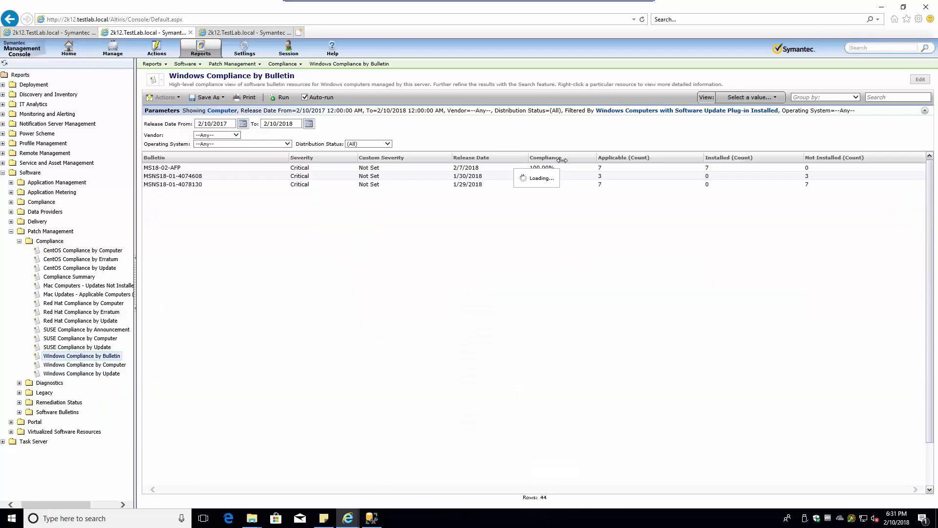
pyautogui.click(550, 162)
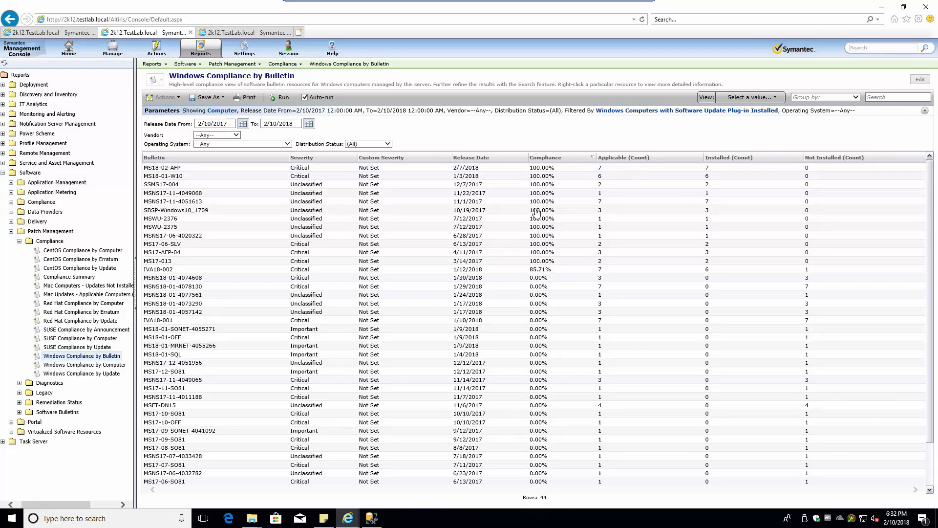
pyautogui.rightClick(539, 273)
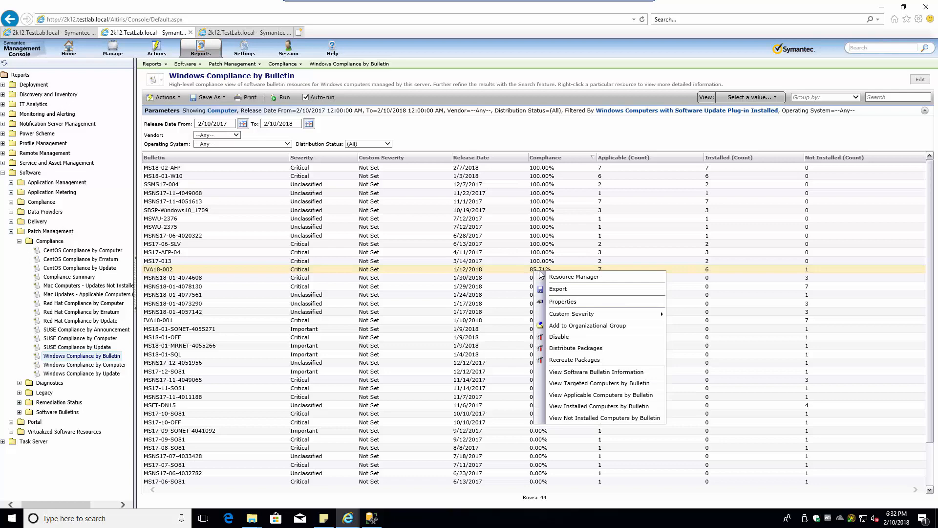
pyautogui.click(578, 355)
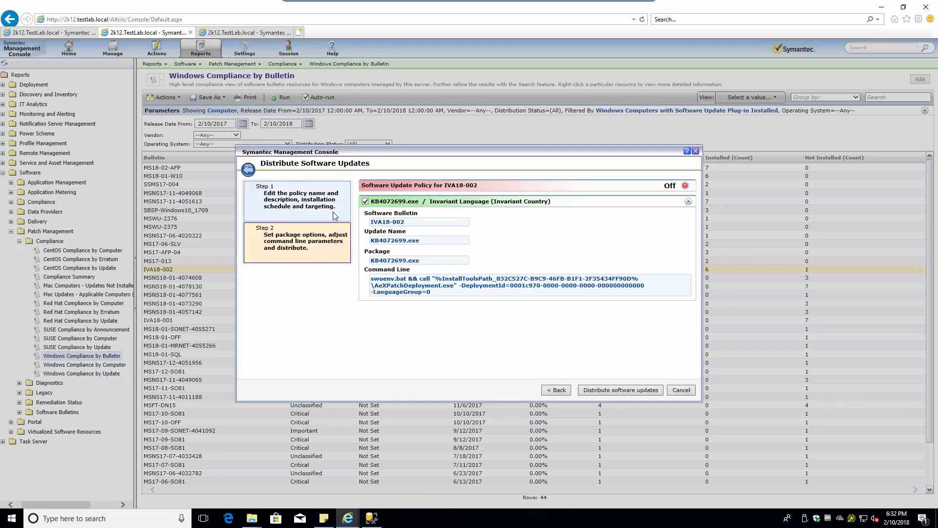
pyautogui.click(685, 186)
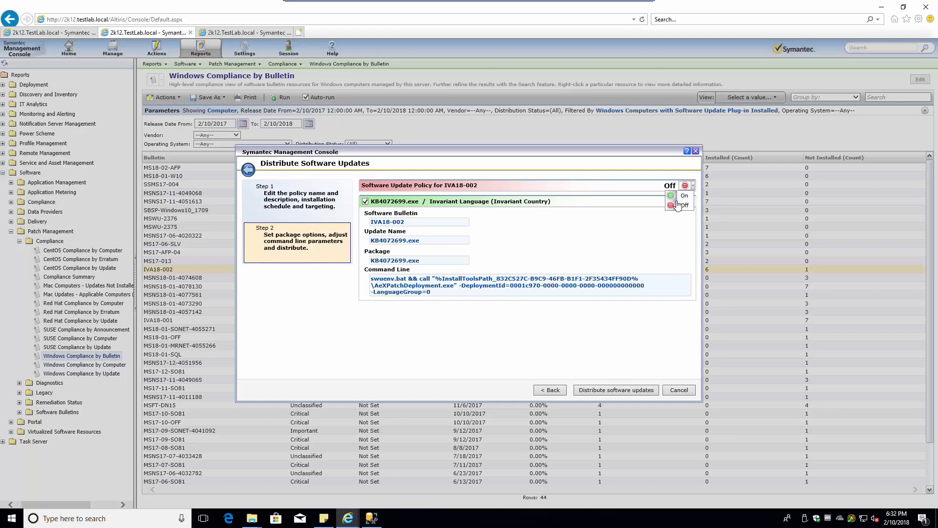
pyautogui.click(675, 204)
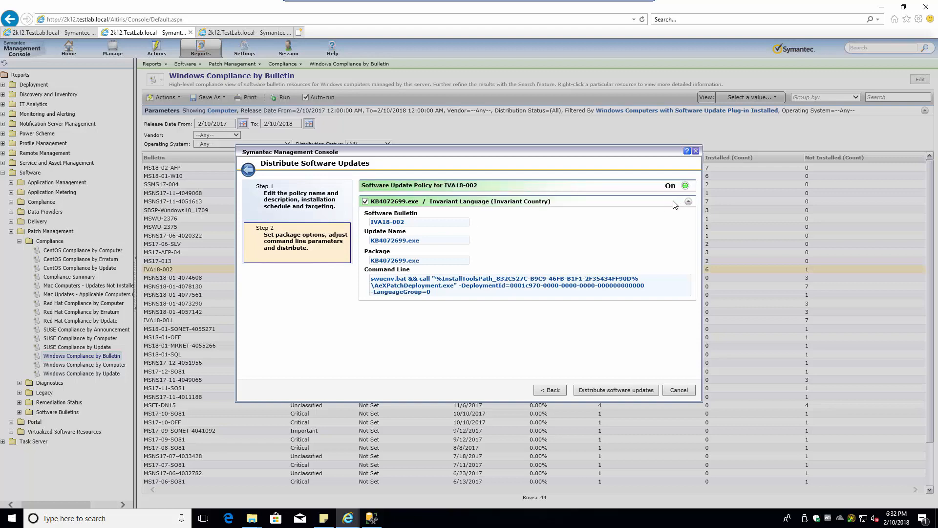
pyautogui.click(608, 391)
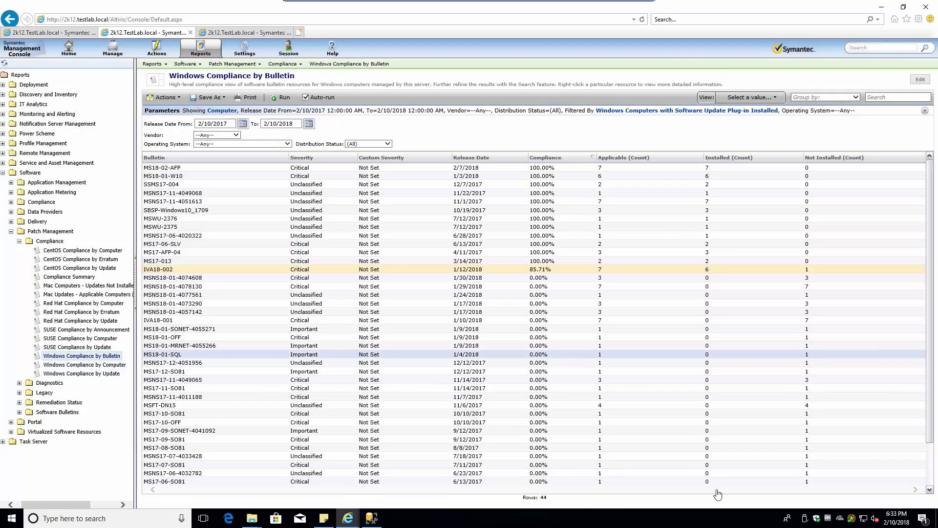
# Step: Open the Symantec Management Agent on Admin-PC, retry the failed configuration update, and request the configuration once more
pyautogui.doubleClick(852, 519)
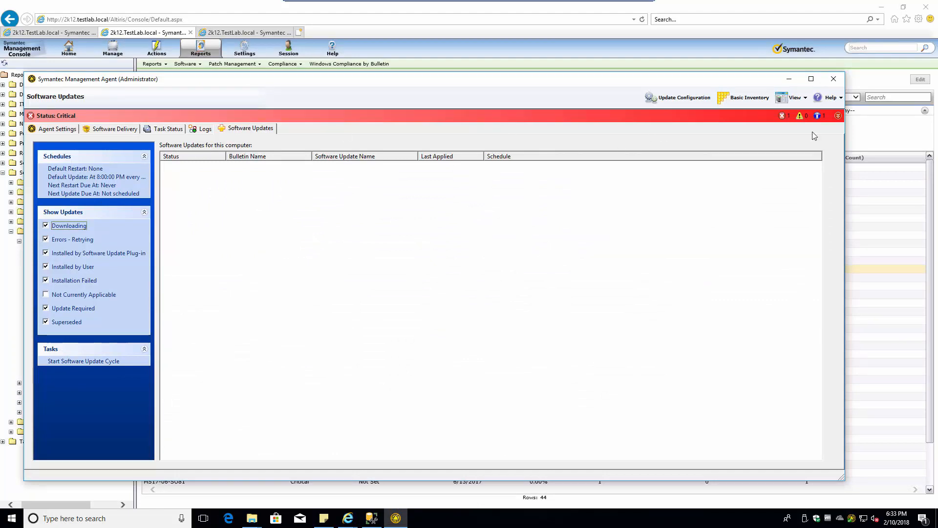
pyautogui.click(839, 116)
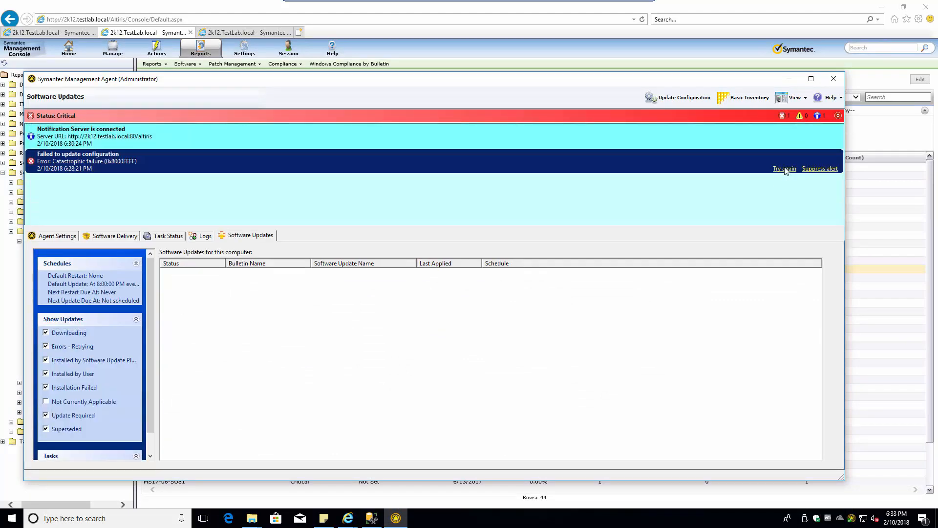
pyautogui.click(838, 116)
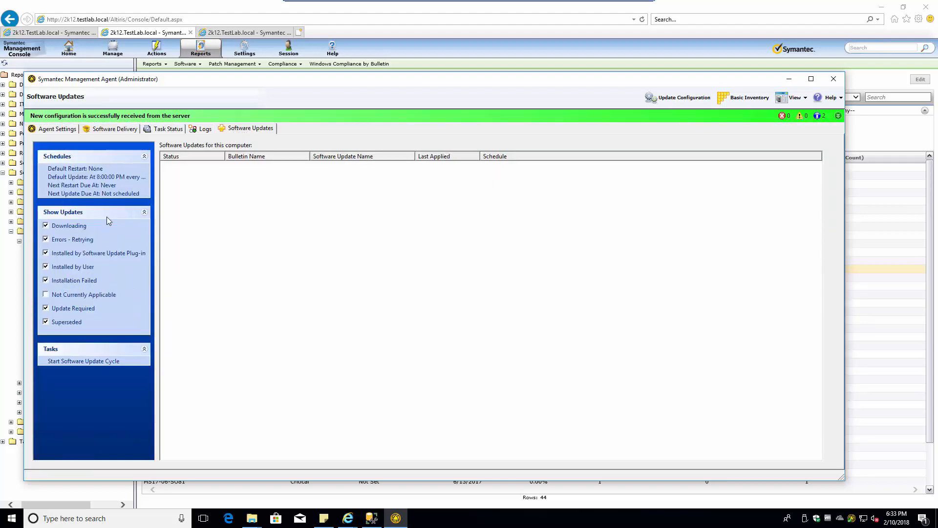
pyautogui.click(677, 97)
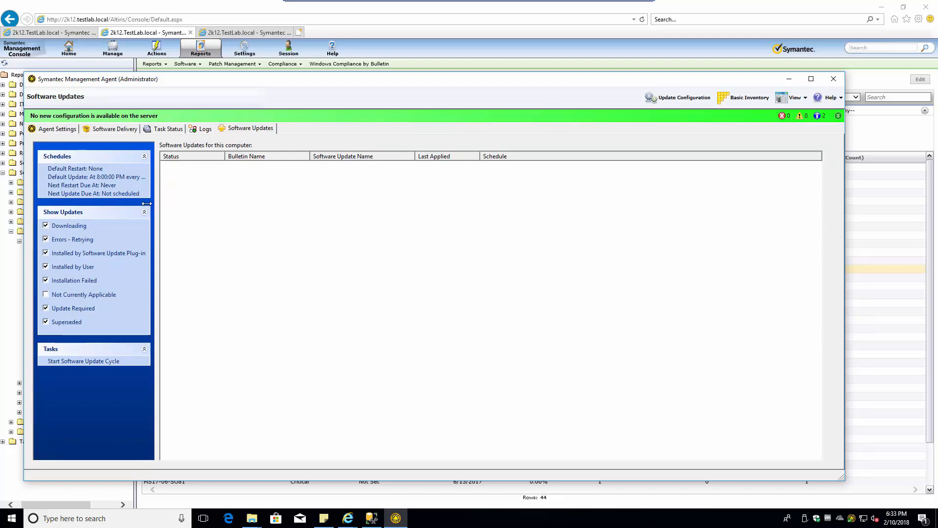
# Step: Check the agent's settings, run the Windows System Assessment Scan from the software deliveries, and widen the task pane
pyautogui.click(67, 131)
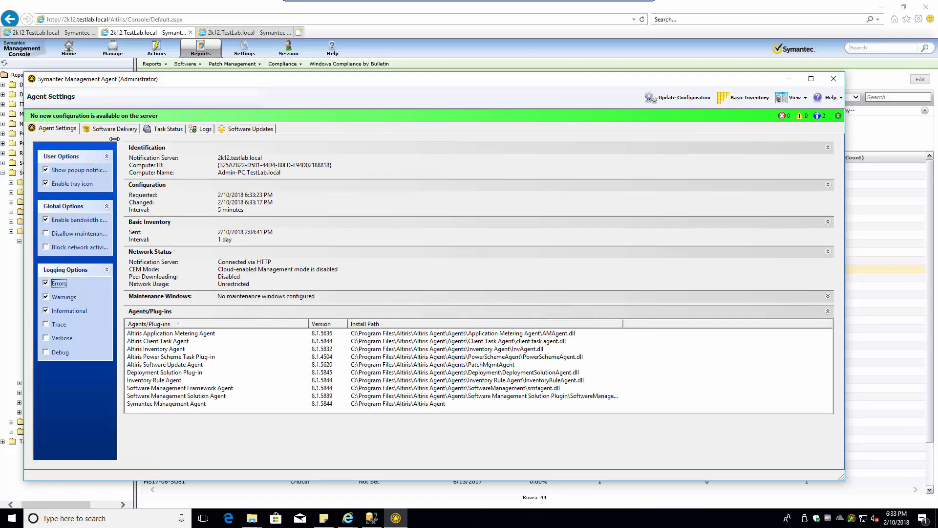
pyautogui.click(114, 128)
pyautogui.click(176, 183)
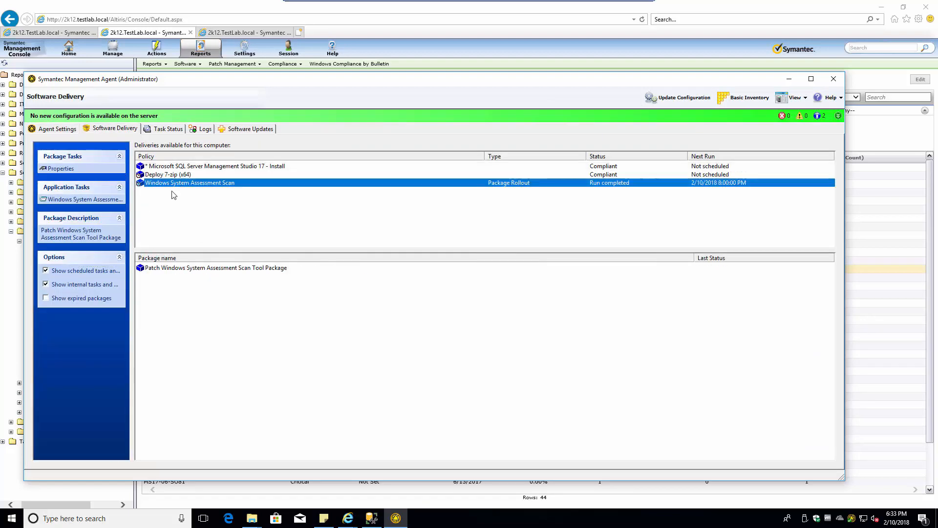
pyautogui.click(78, 199)
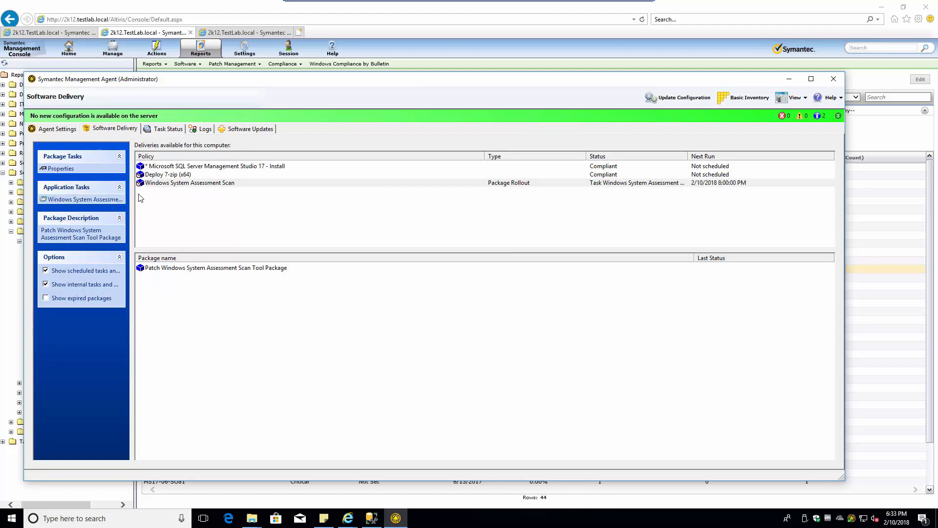
pyautogui.moveTo(133, 195); pyautogui.dragTo(158, 198)
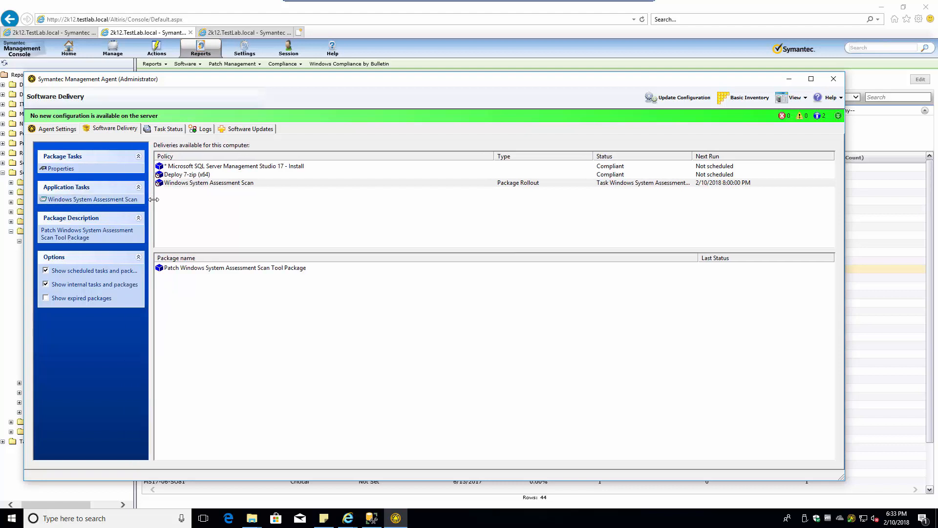
# Step: Review the agent's software updates and the full default update schedule, and minimise the agent window
pyautogui.click(242, 130)
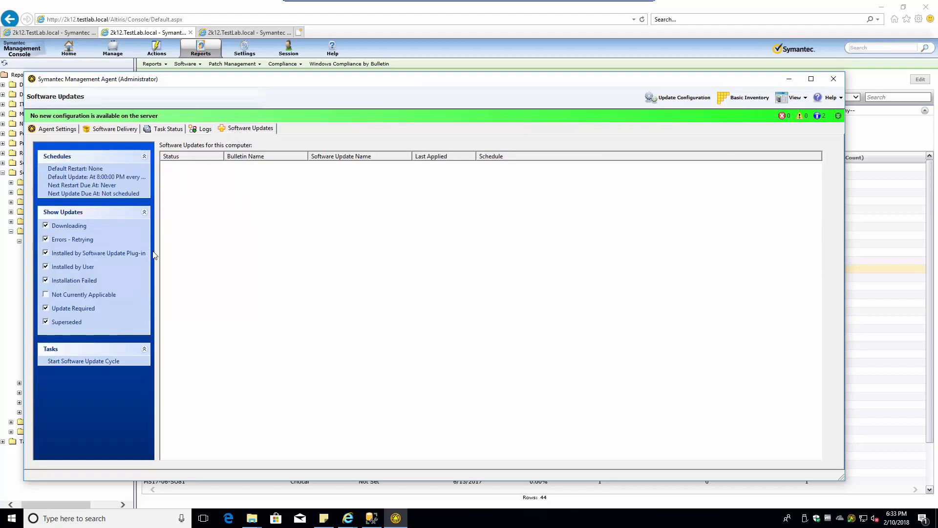
pyautogui.moveTo(159, 252); pyautogui.dragTo(436, 251)
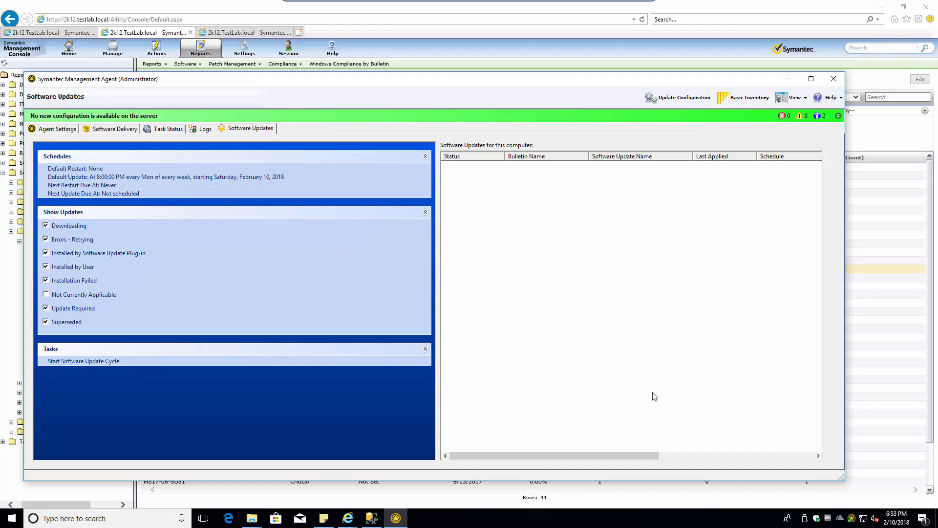
pyautogui.moveTo(439, 252); pyautogui.dragTo(238, 252)
pyautogui.click(789, 79)
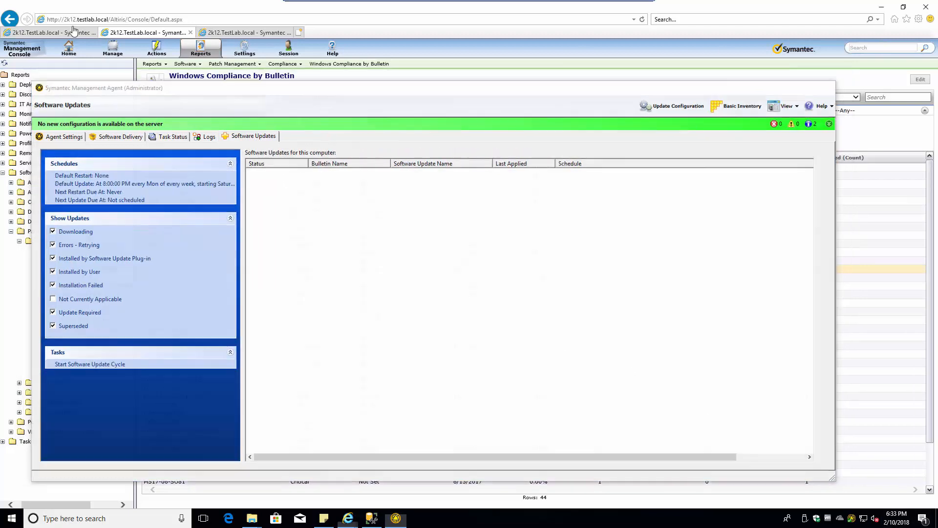
# Step: Open the IVA18-002 Windows software update policy, set it to run as soon as possible instead of at the agent default, and save it
pyautogui.click(109, 50)
pyautogui.click(112, 169)
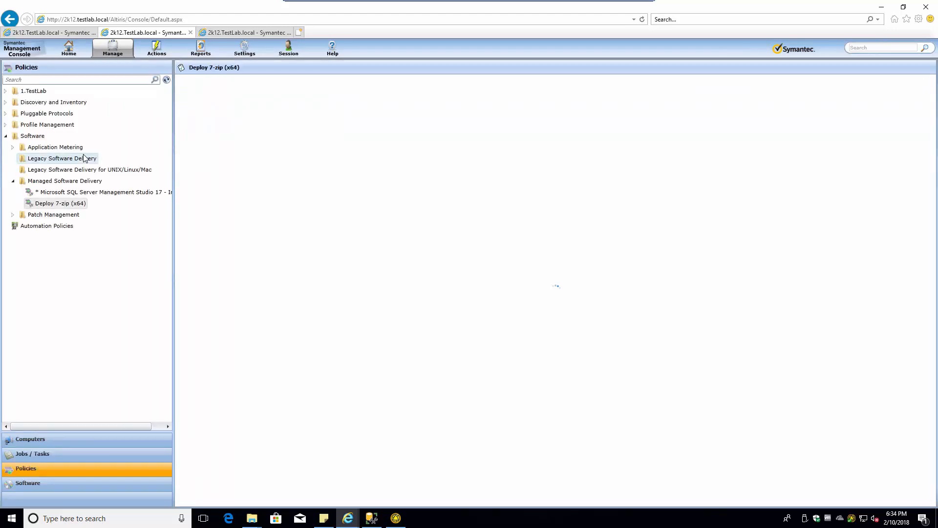
pyautogui.click(13, 215)
pyautogui.click(12, 226)
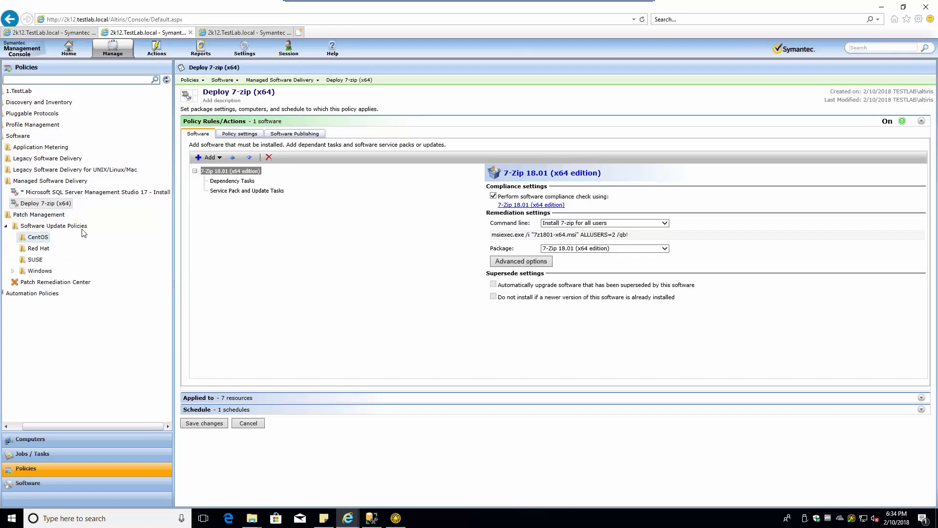
pyautogui.click(13, 271)
pyautogui.click(49, 282)
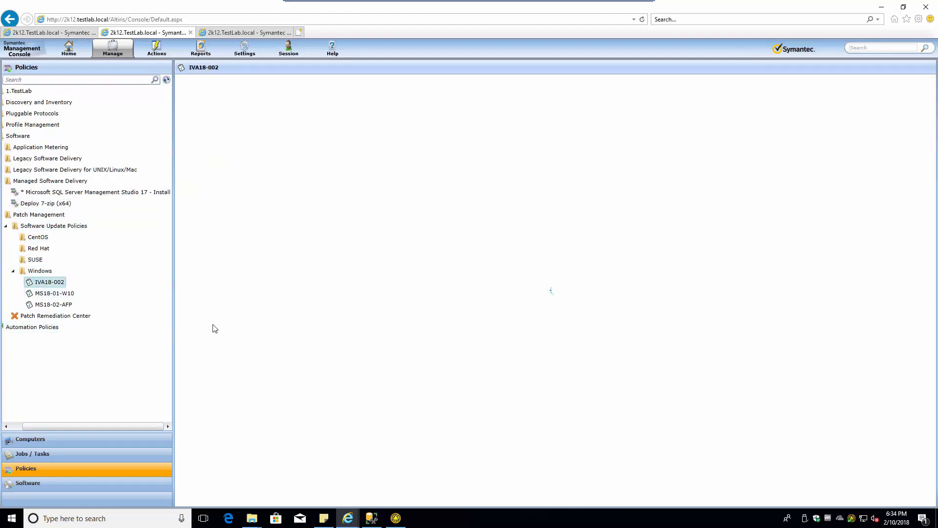
pyautogui.click(248, 339)
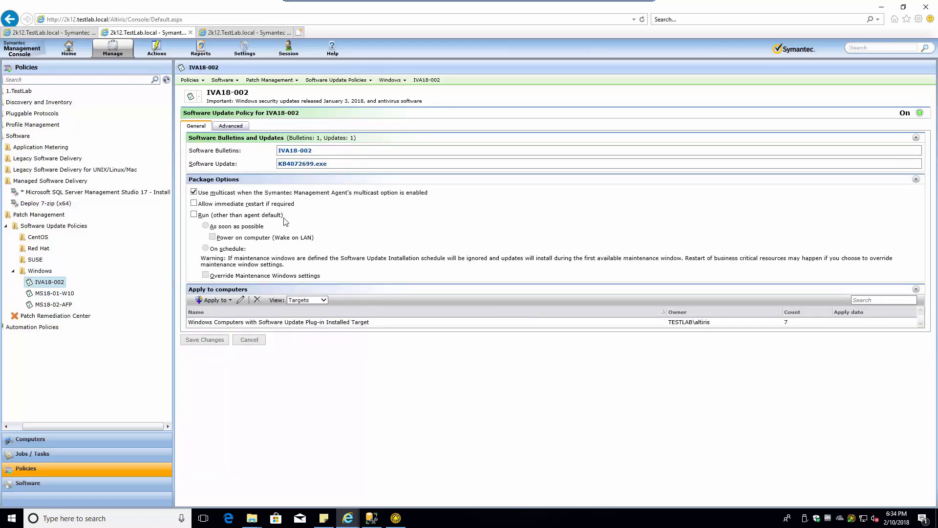
pyautogui.click(194, 215)
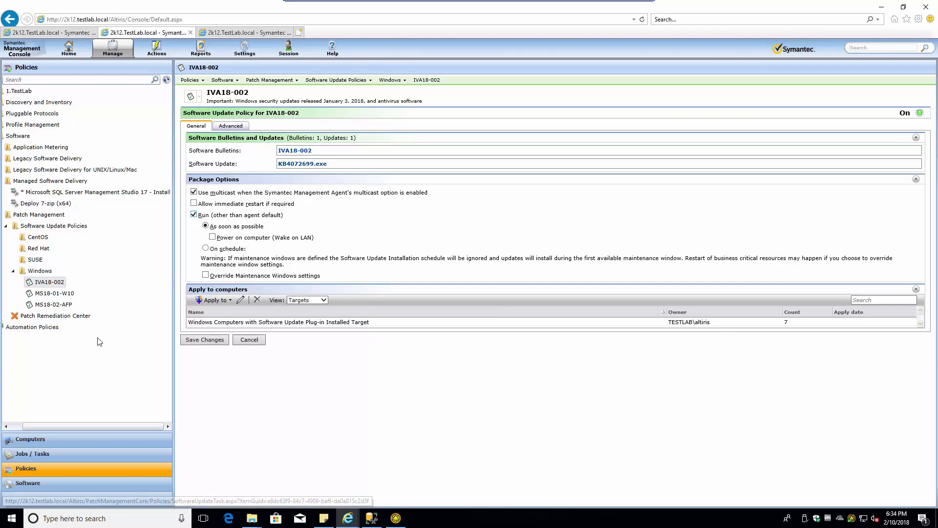
pyautogui.click(205, 340)
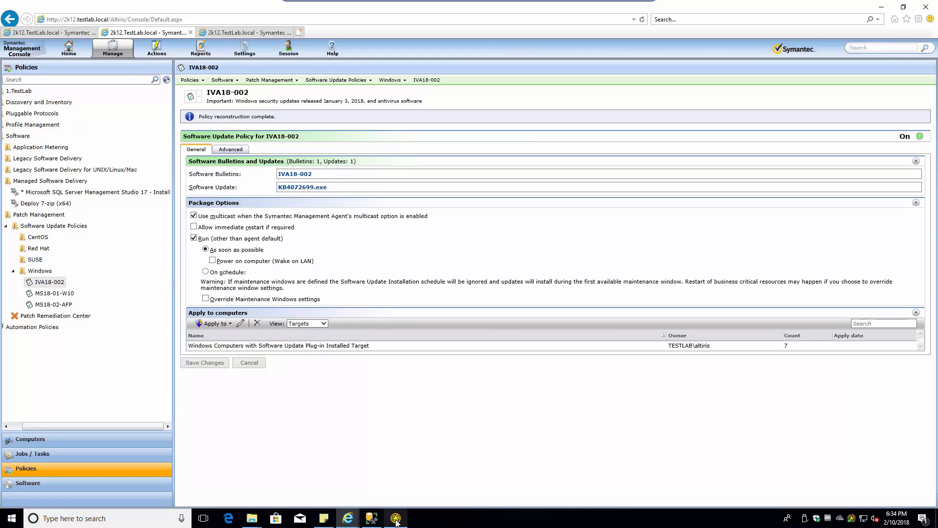
# Step: Restore the Symantec Management Agent, update its configuration, and review the available software deliveries before minimising it
pyautogui.moveTo(396, 522)
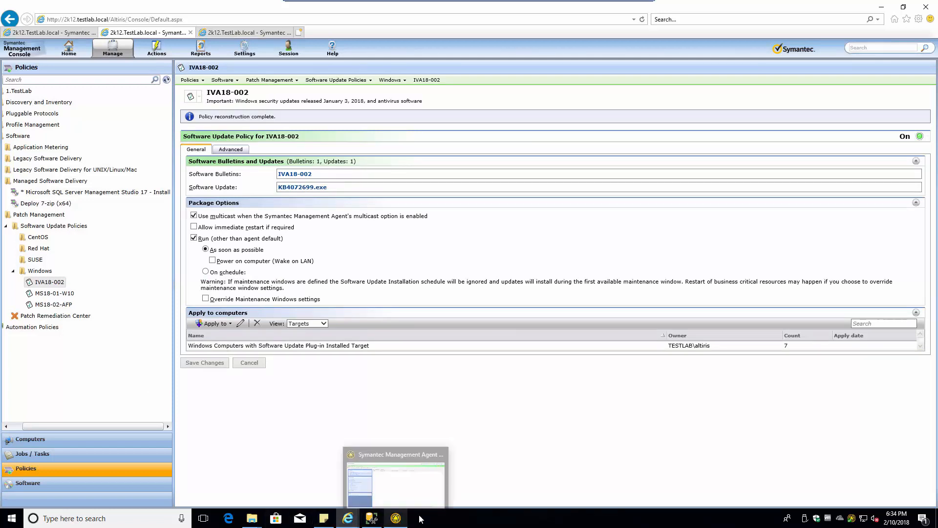
pyautogui.click(395, 481)
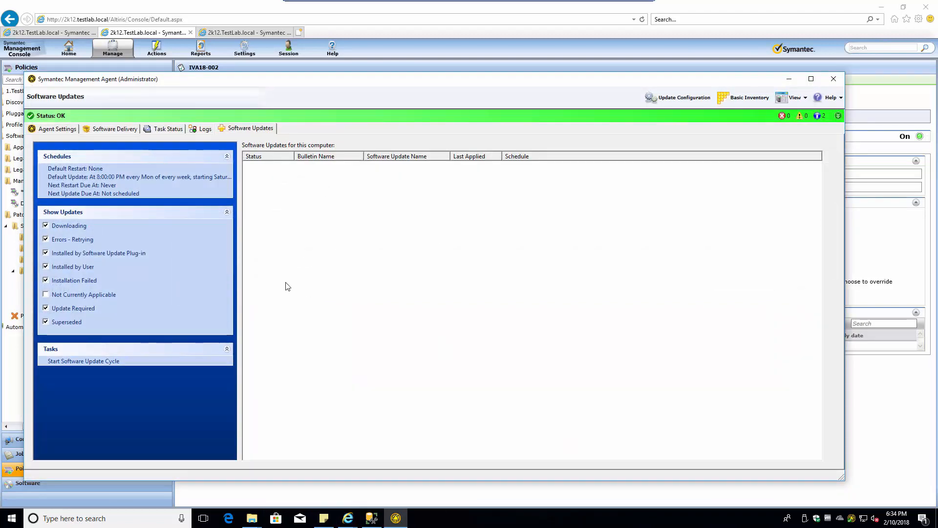
pyautogui.click(677, 96)
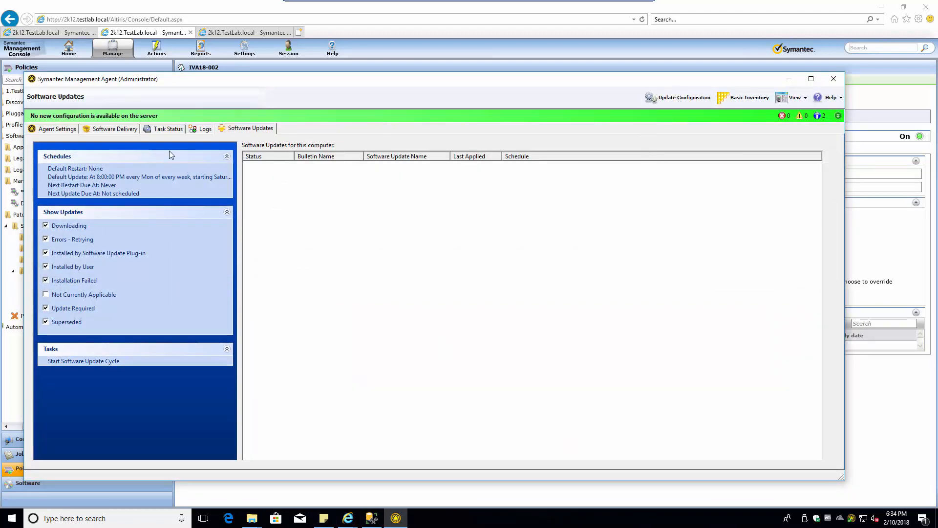
pyautogui.click(53, 130)
pyautogui.click(105, 130)
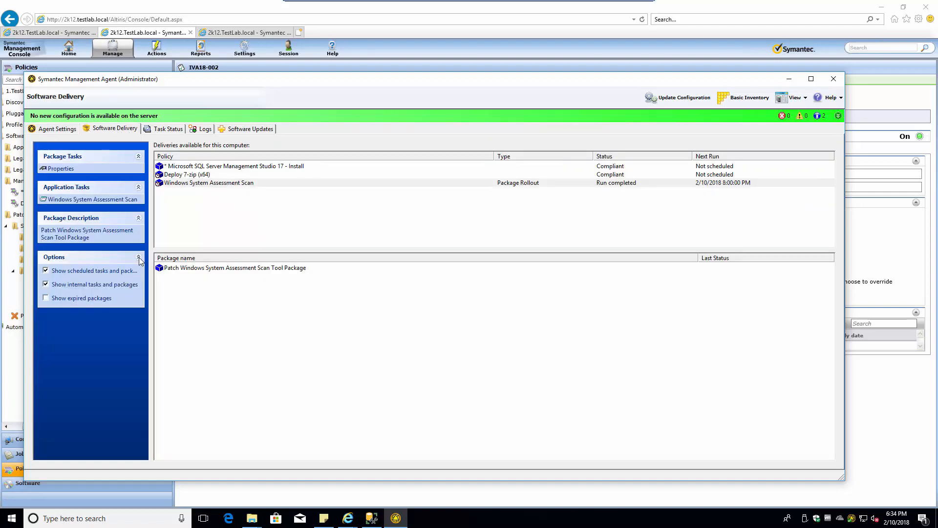
pyautogui.click(71, 300)
pyautogui.click(789, 79)
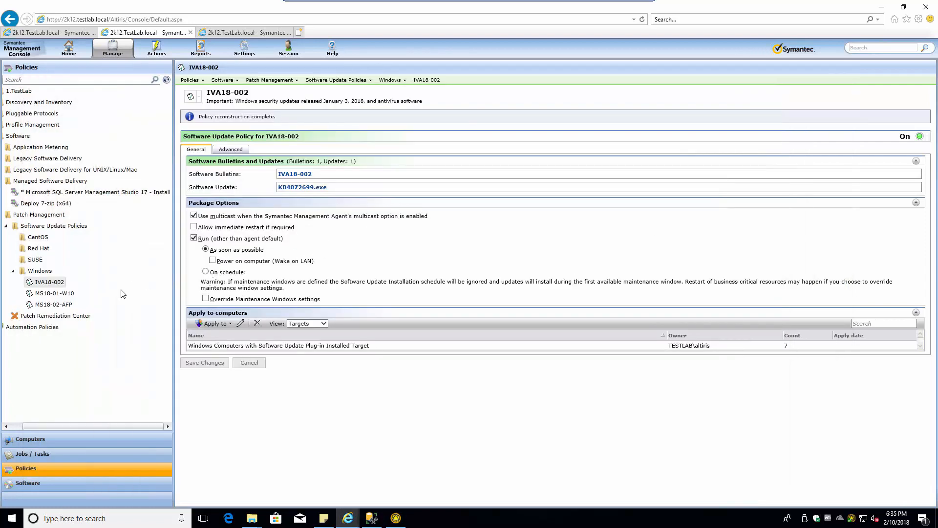